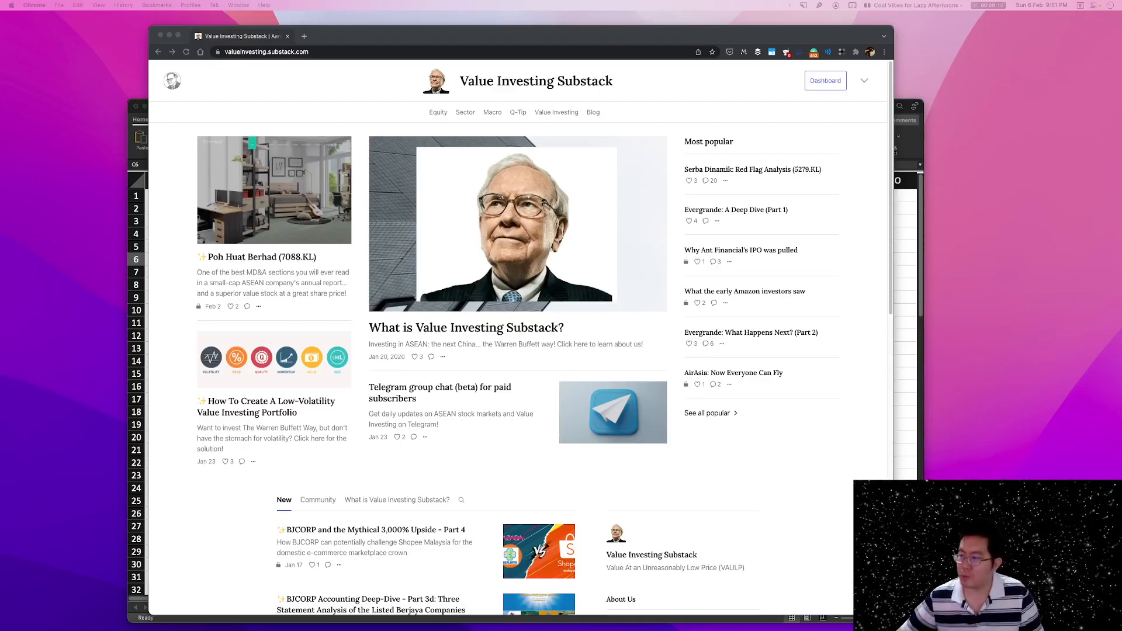
Switch to the Excel workbook and review the 30-year savings projection and the 4% rule figures on Sheet1.
click(902, 239)
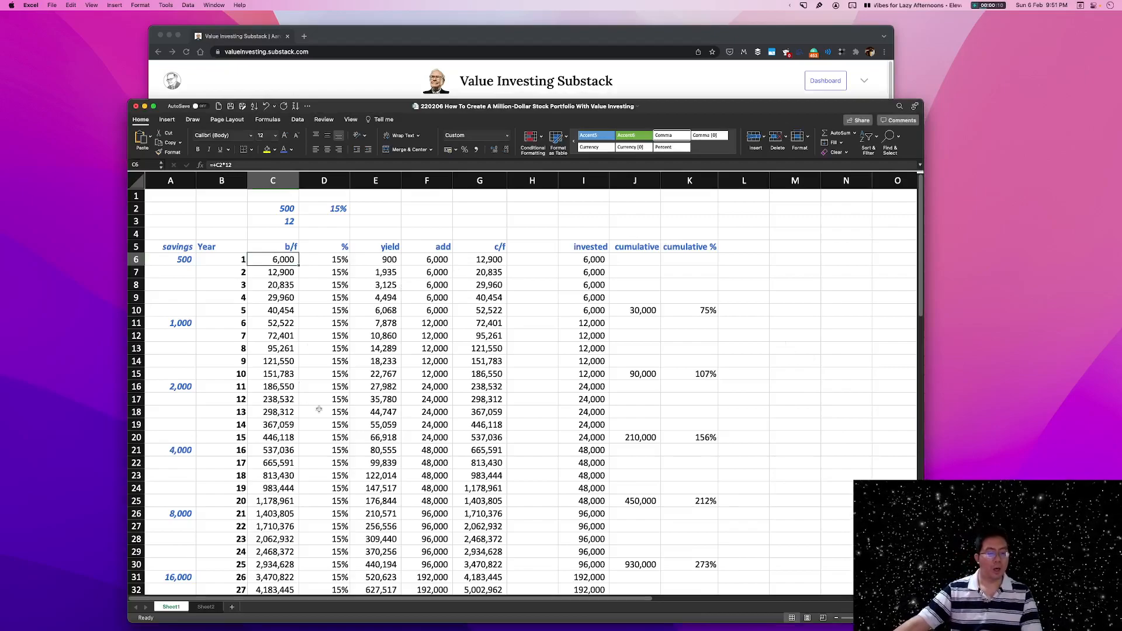
scroll(416, 368, down, 2)
scroll(416, 368, down, 6)
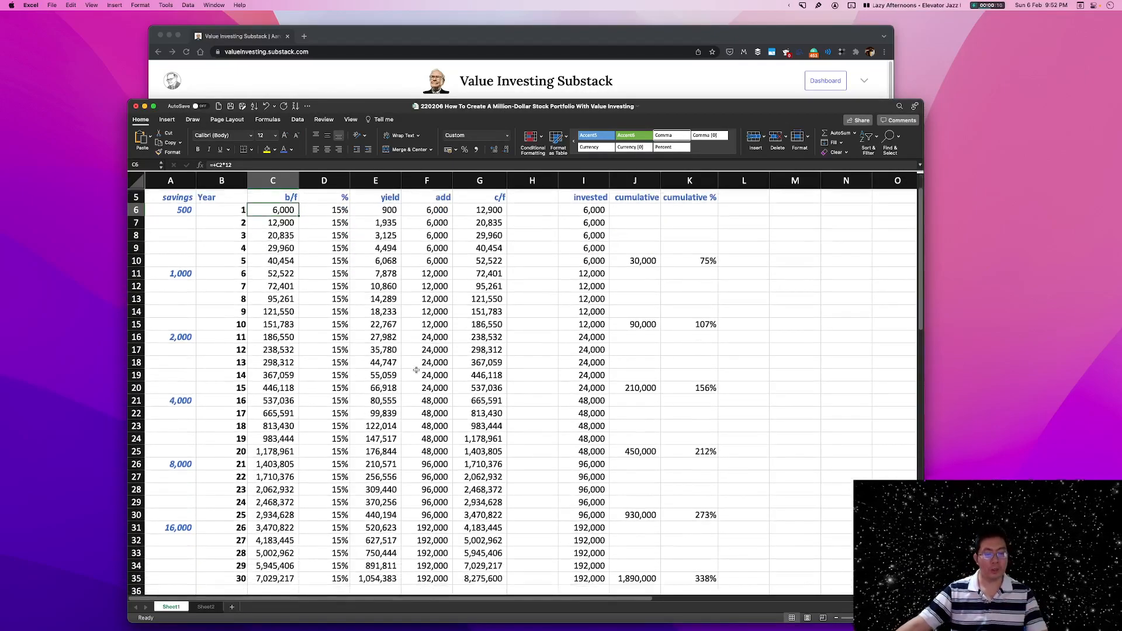
scroll(421, 373, down, 1)
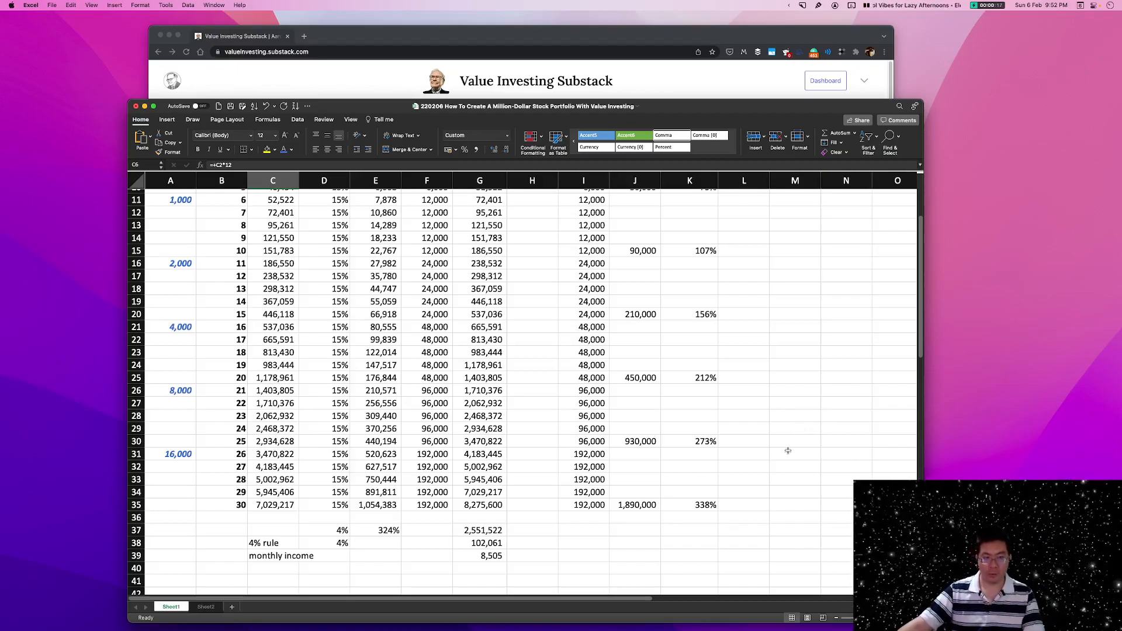
scroll(775, 444, up, 5)
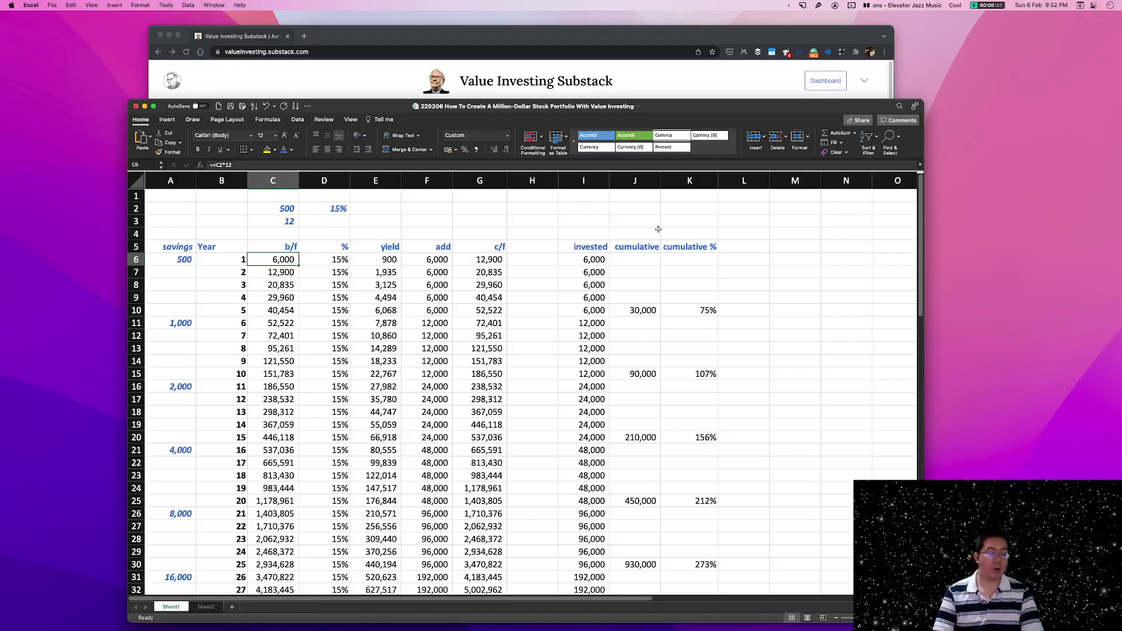
On Sheet2, delete the year 0 row beneath the column headings.
click(207, 607)
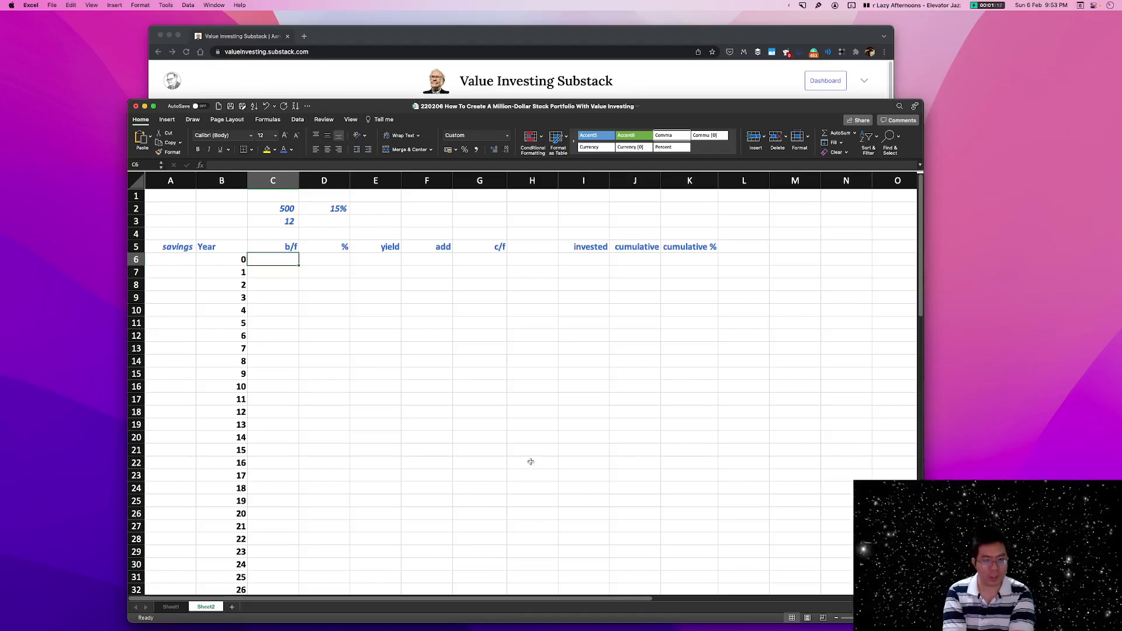
scroll(531, 461, down, 5)
scroll(526, 461, up, 5)
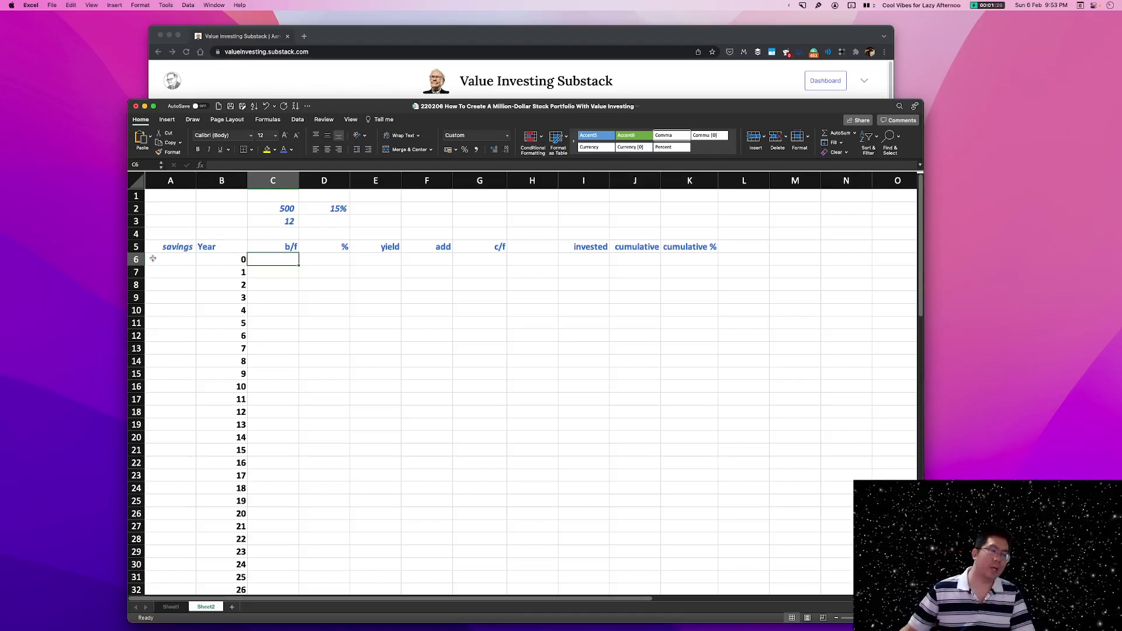
click(272, 209)
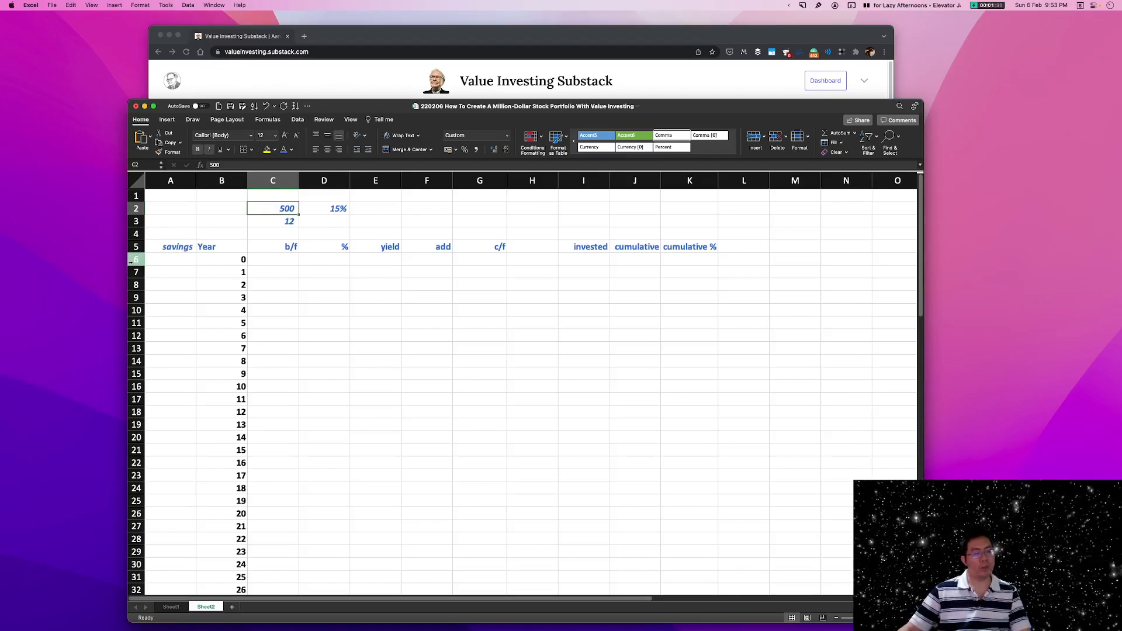
right_click(136, 260)
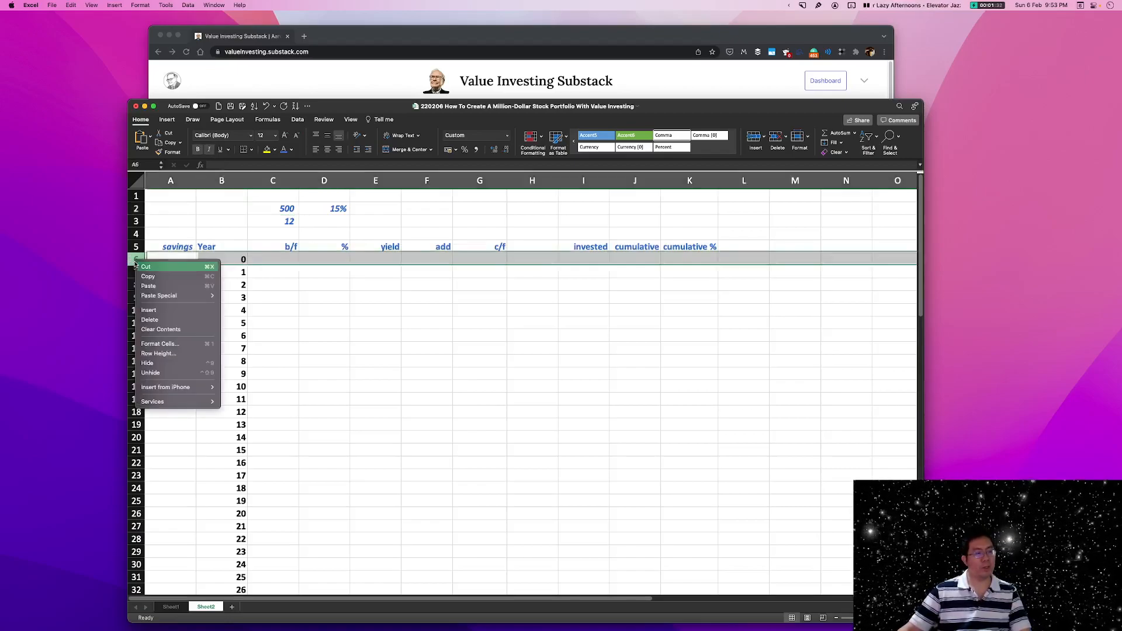
click(150, 321)
click(289, 307)
In the year 1 b/f cell C6, enter a formula multiplying C2 by C3.
click(288, 212)
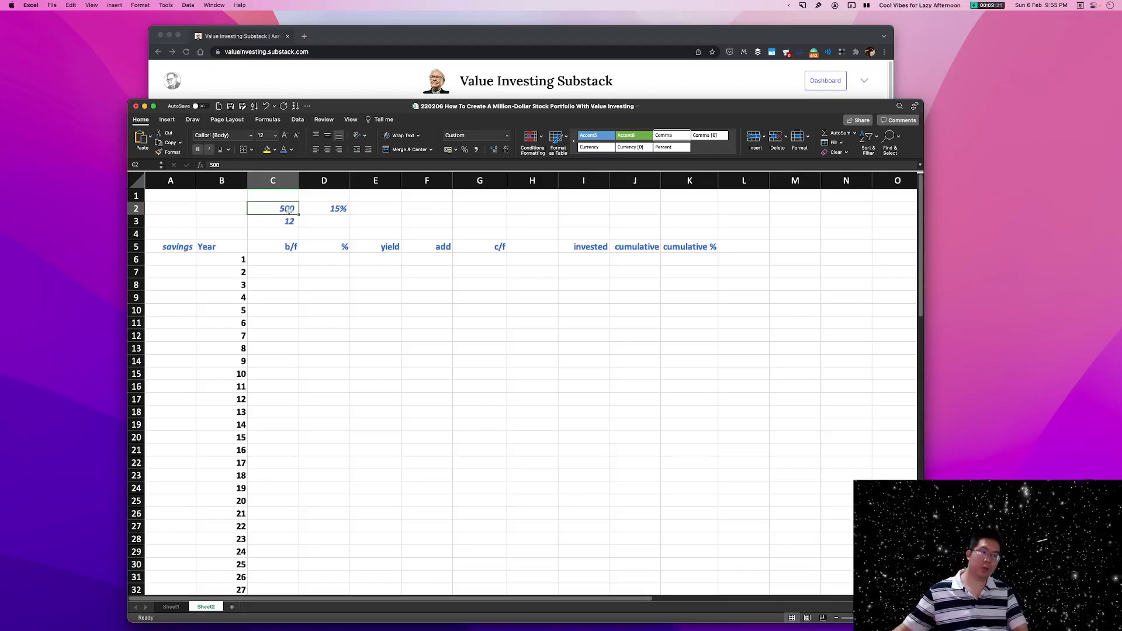
click(268, 223)
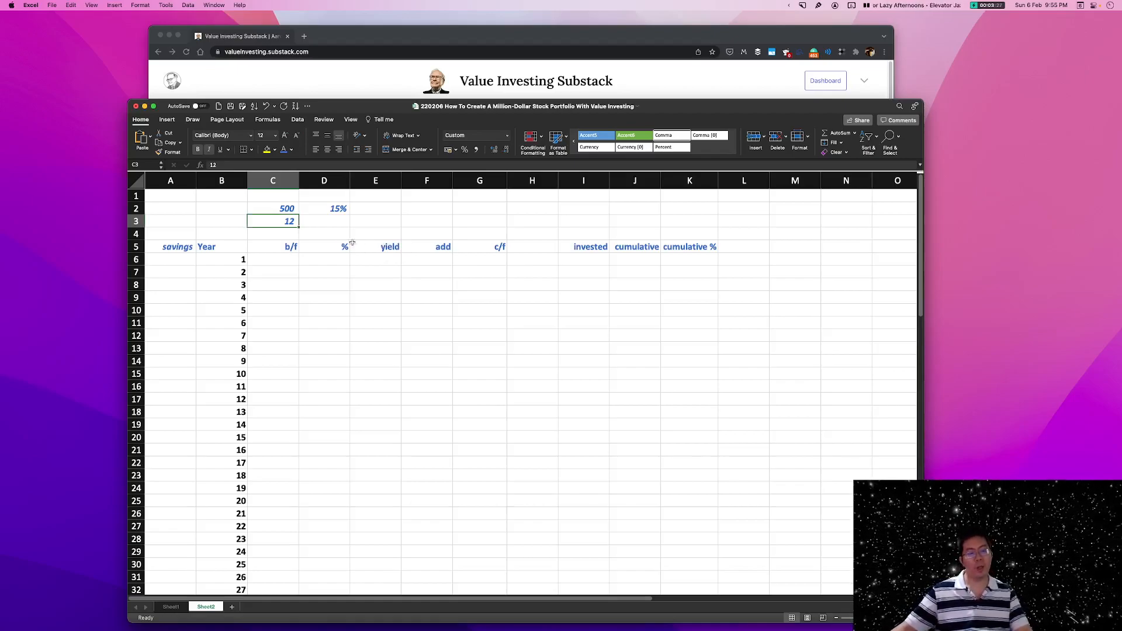
click(286, 261)
text(+)
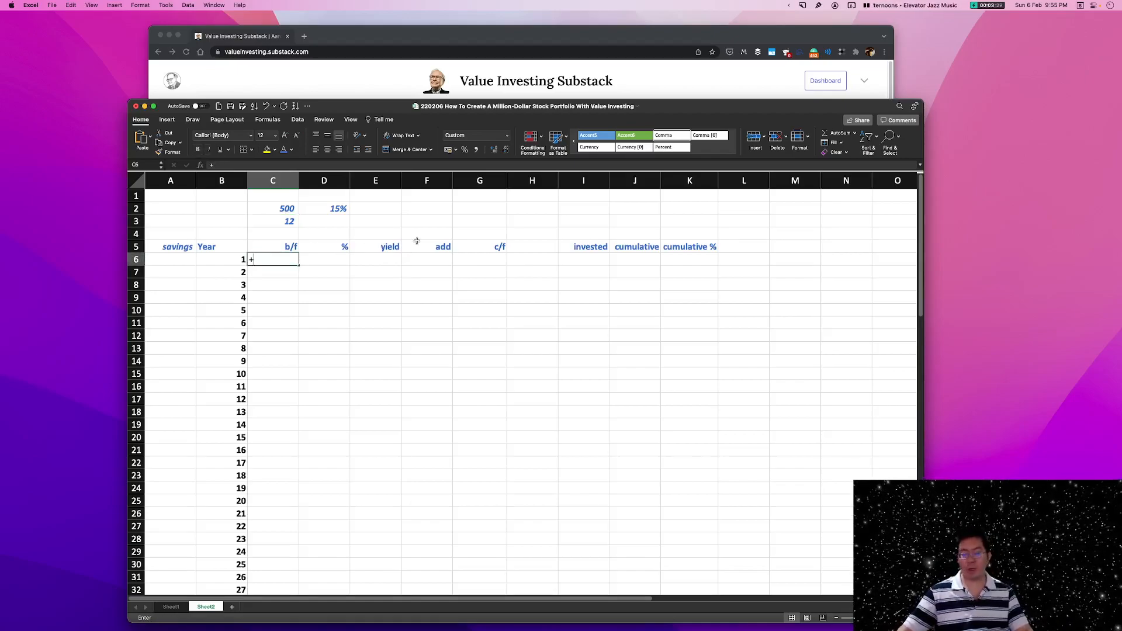
click(272, 209)
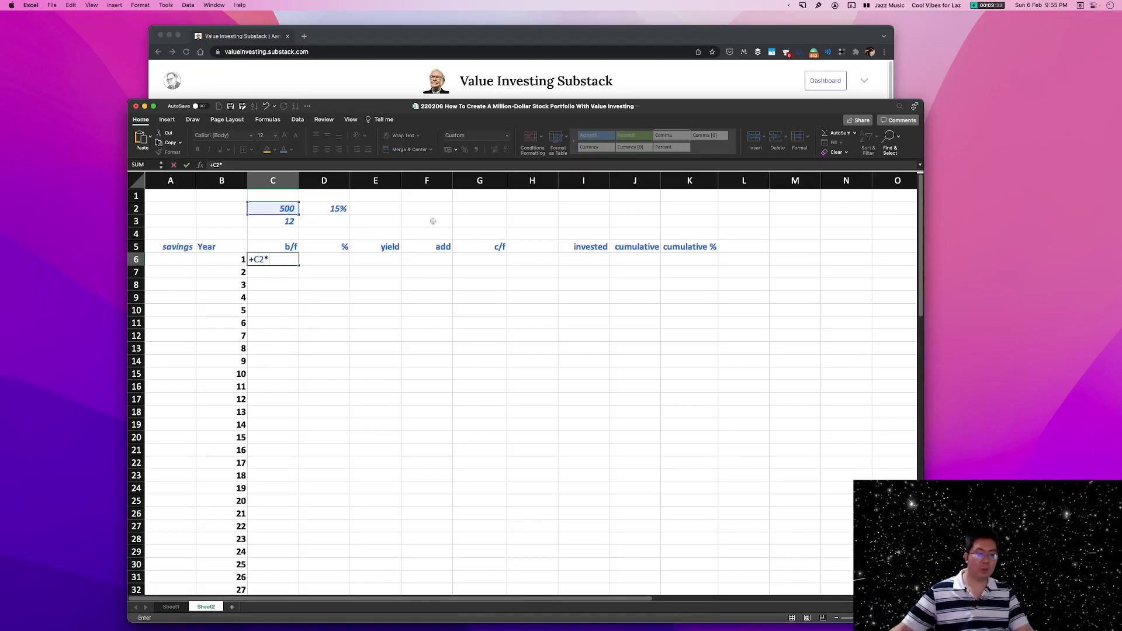
click(281, 221)
key(Return)
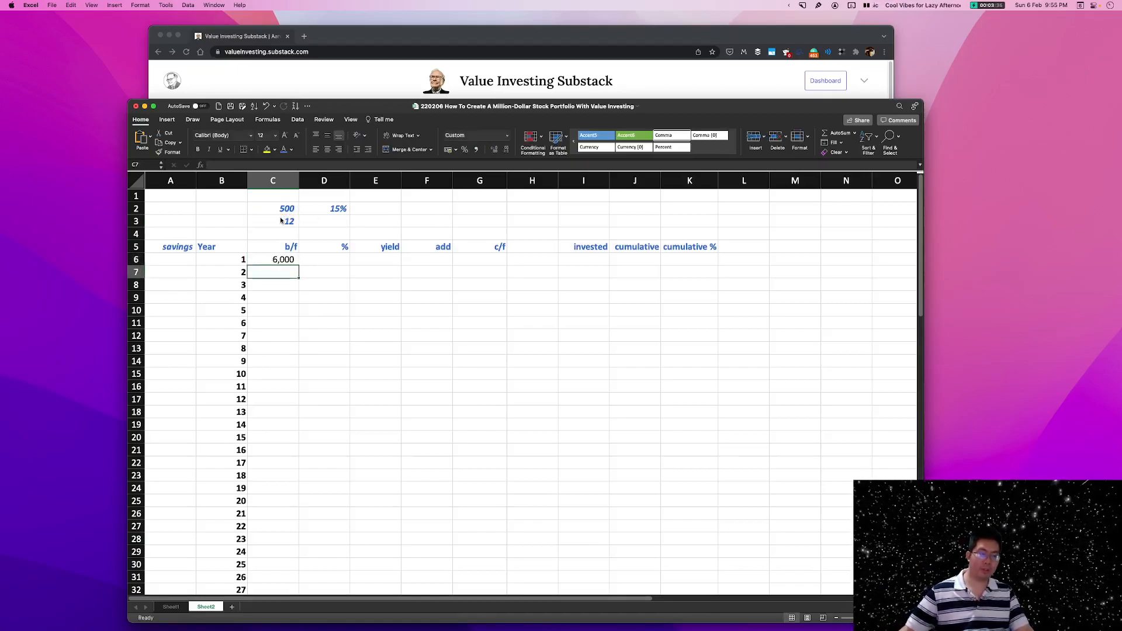
double_click(277, 261)
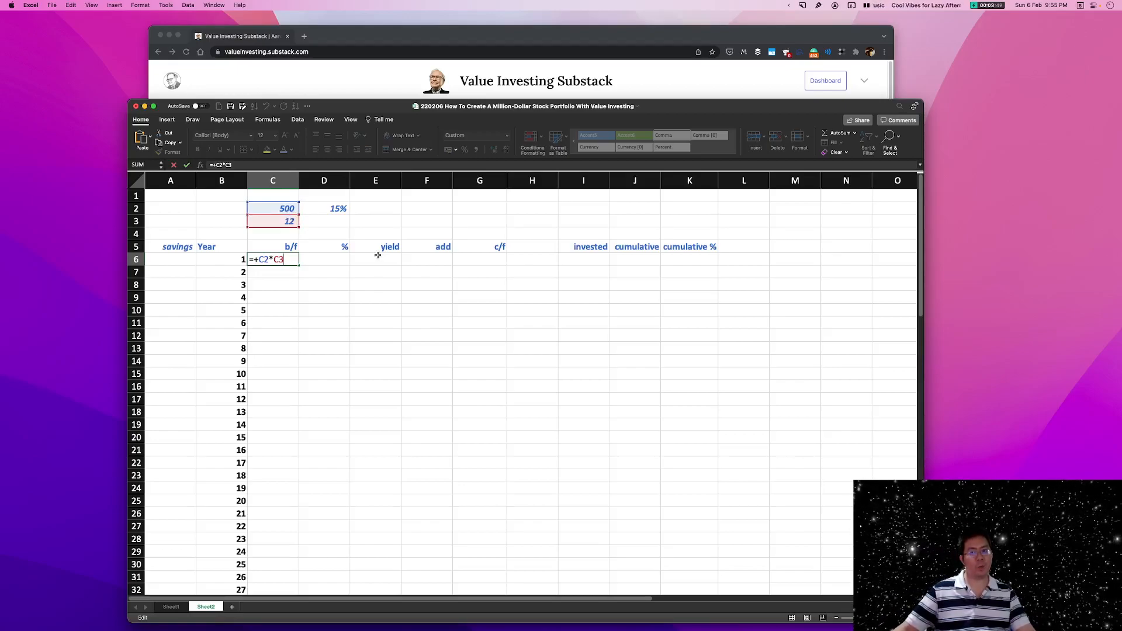
key(Return)
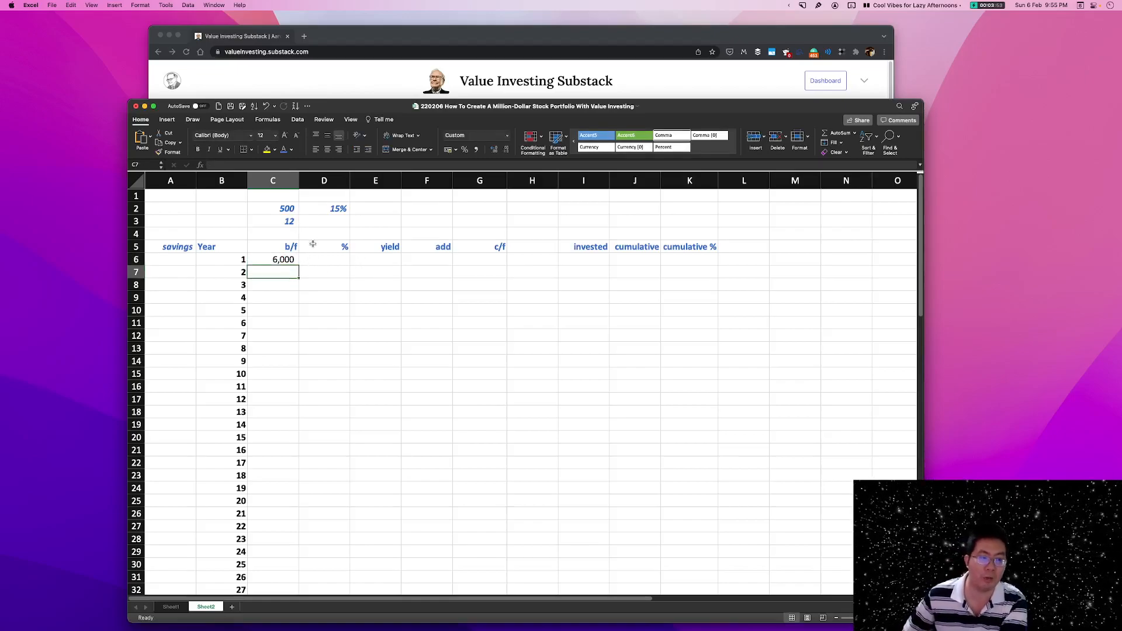
click(274, 258)
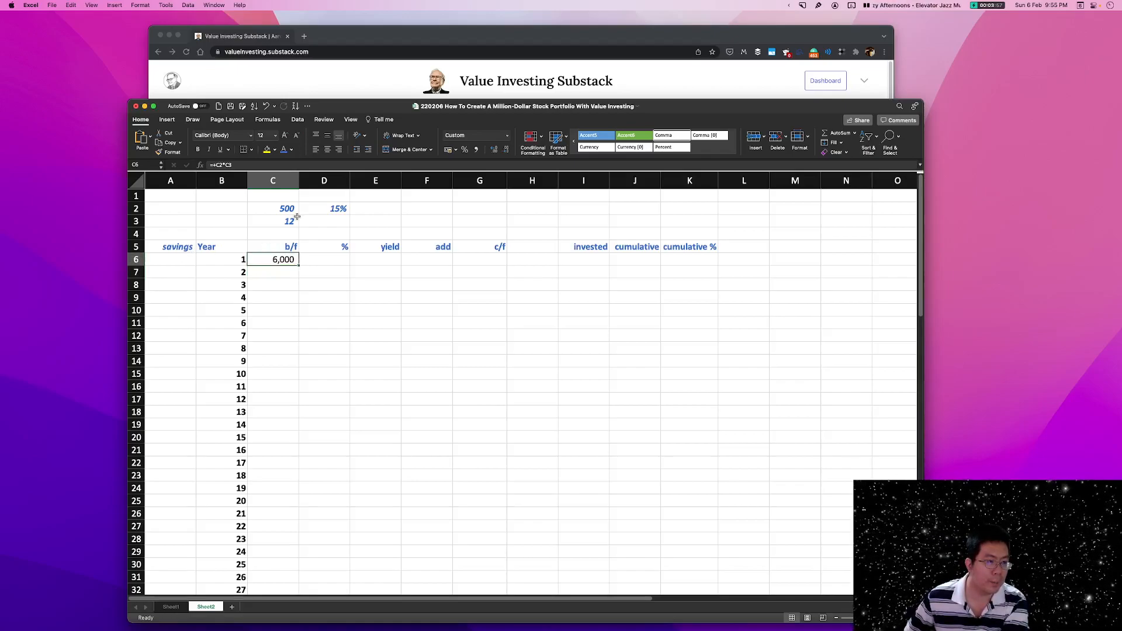
Copy the 500 monthly savings amount from C2 into the year 1 savings cell A6.
click(343, 261)
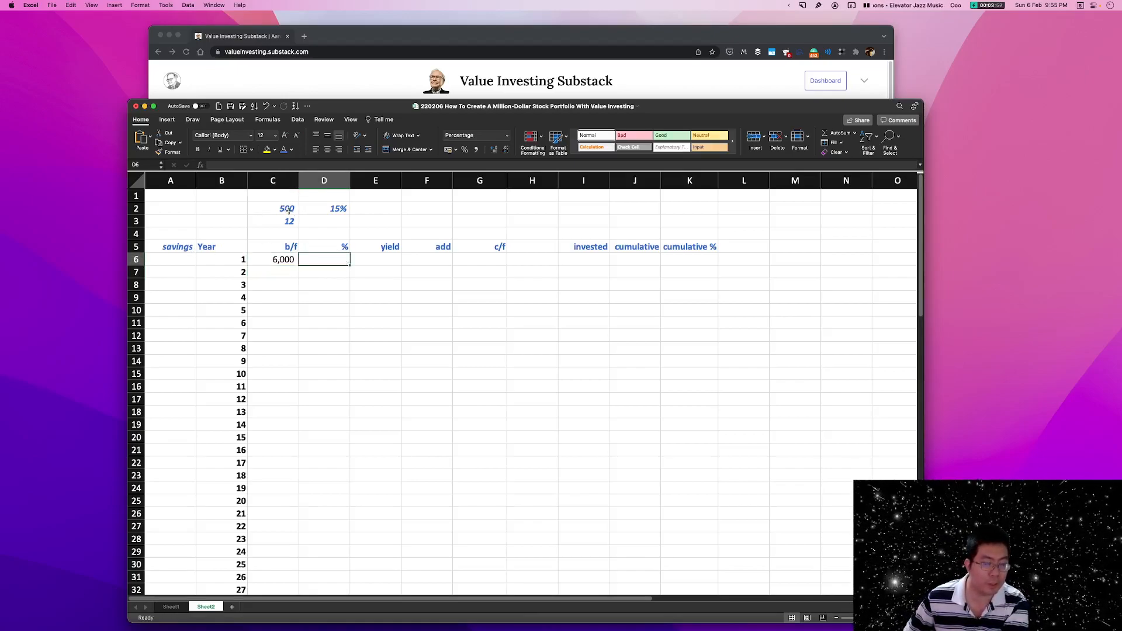
click(278, 212)
key(cmd+c)
click(175, 259)
key(cmd+v)
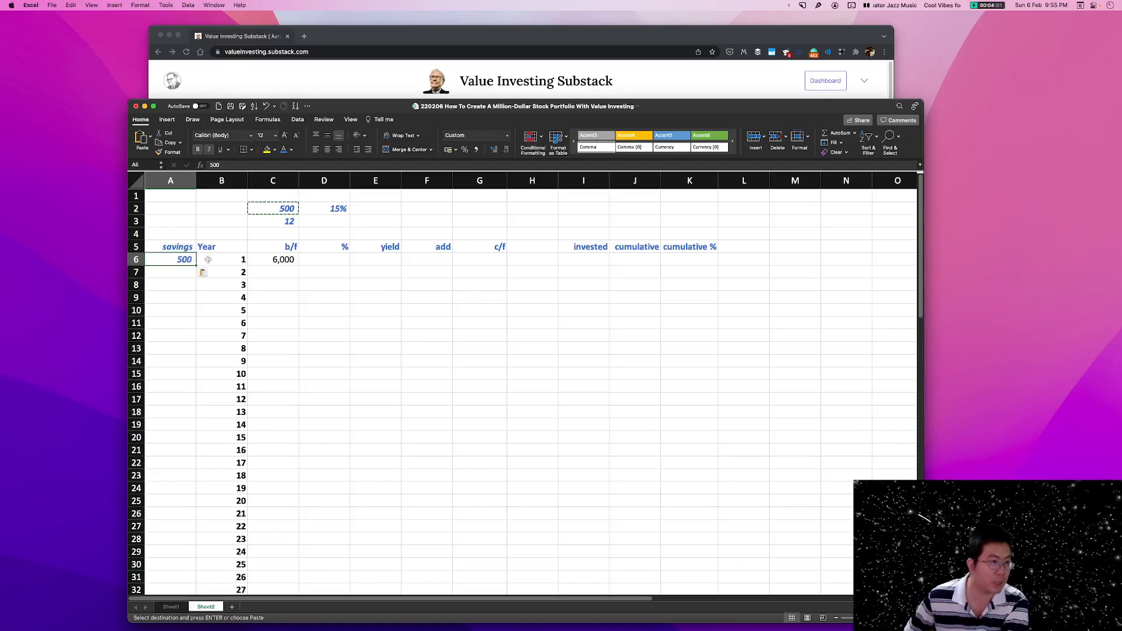
click(186, 245)
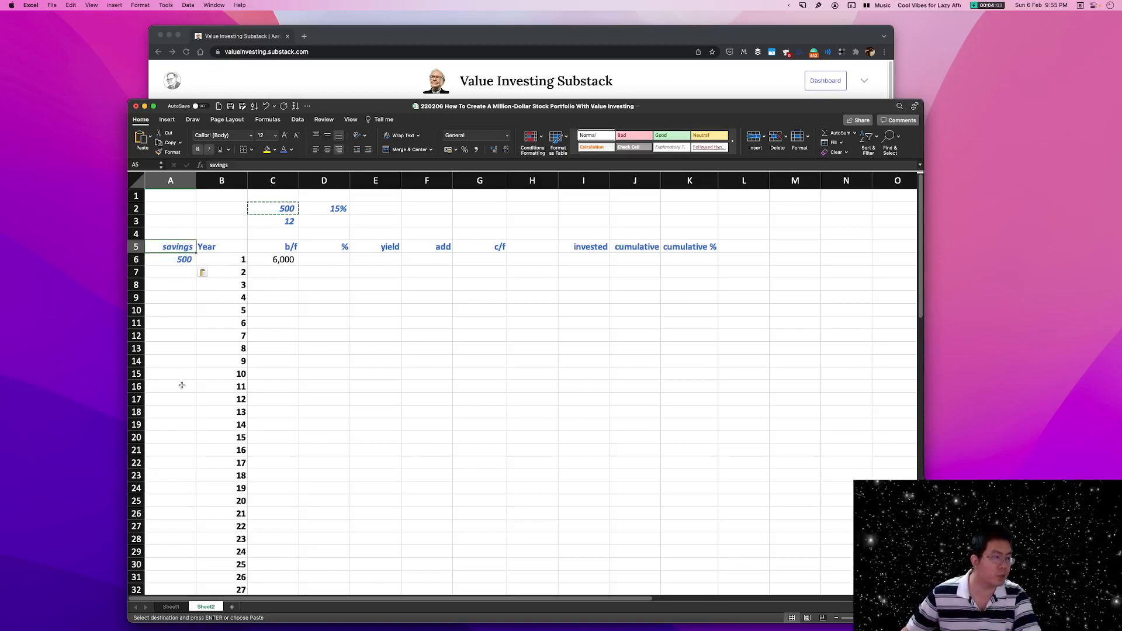
click(325, 284)
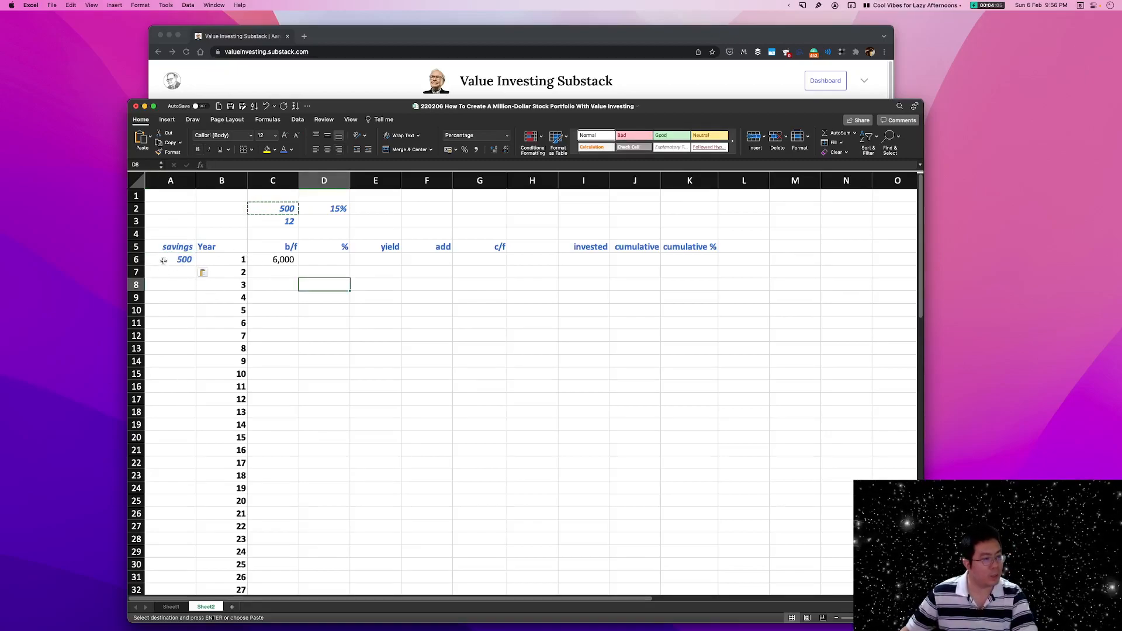
click(353, 314)
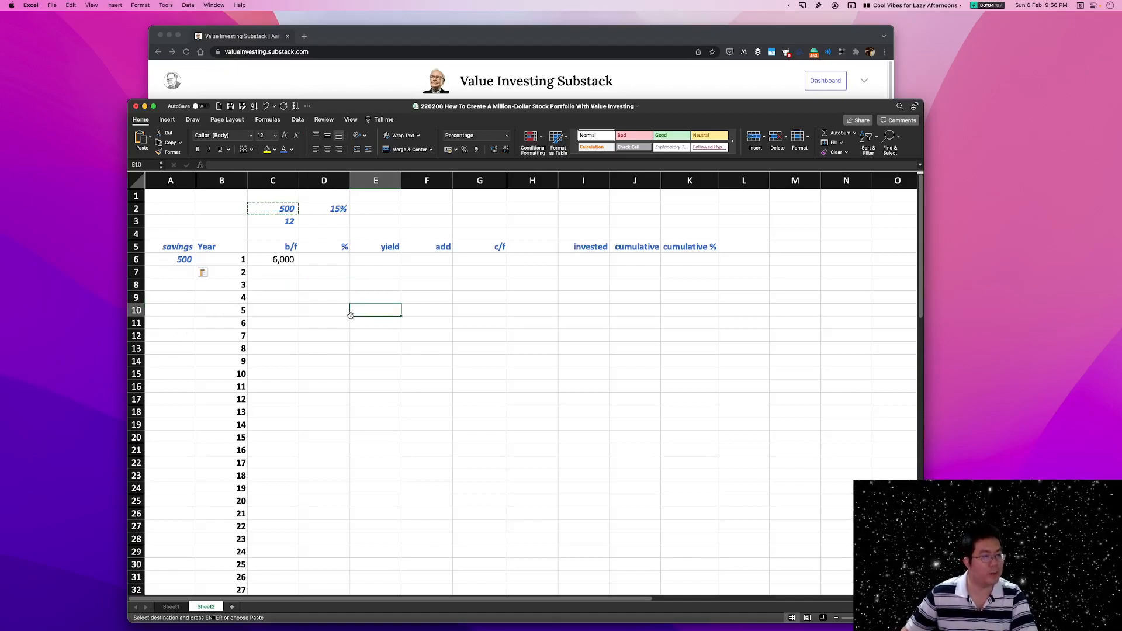
Move the C2*C3 formula from the year 1 b/f cell C6 to the add cell F6.
click(293, 263)
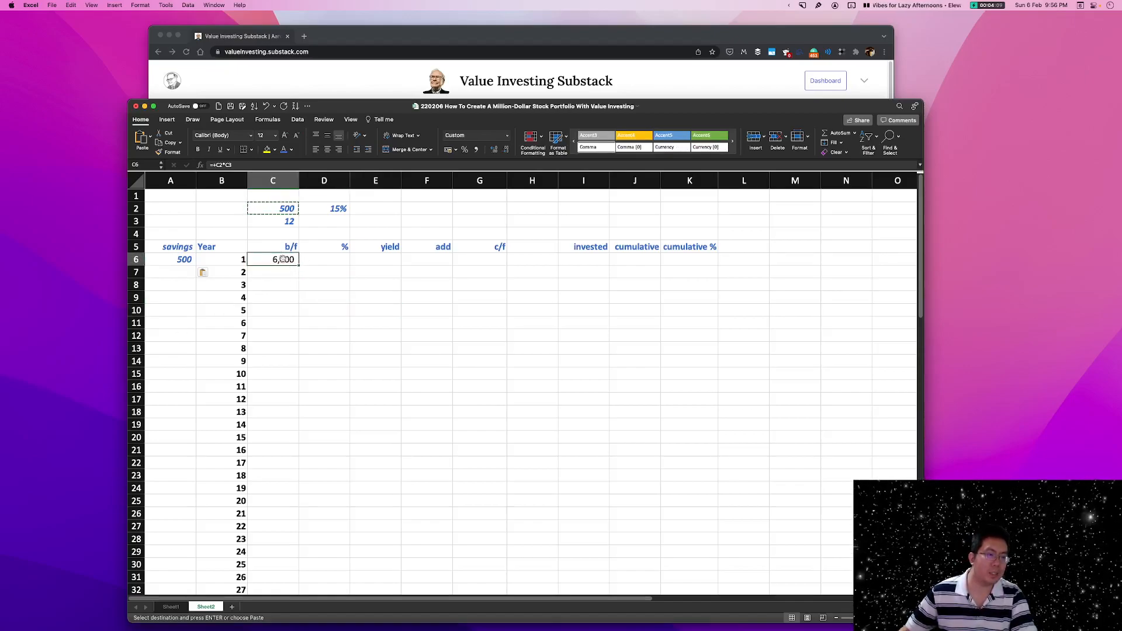
double_click(289, 266)
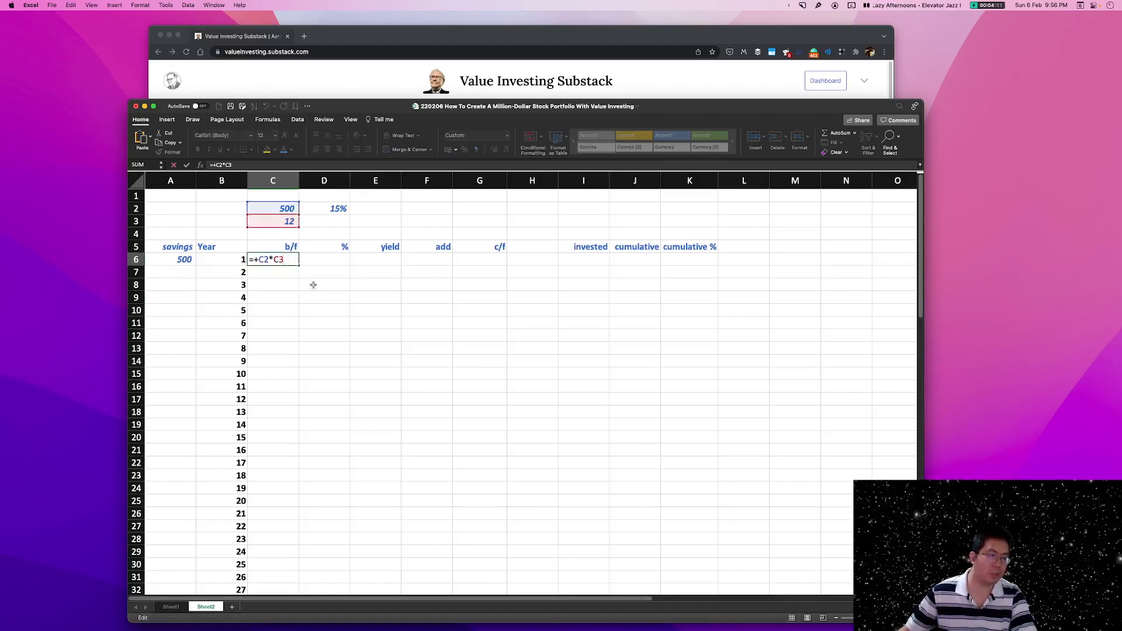
key(Escape)
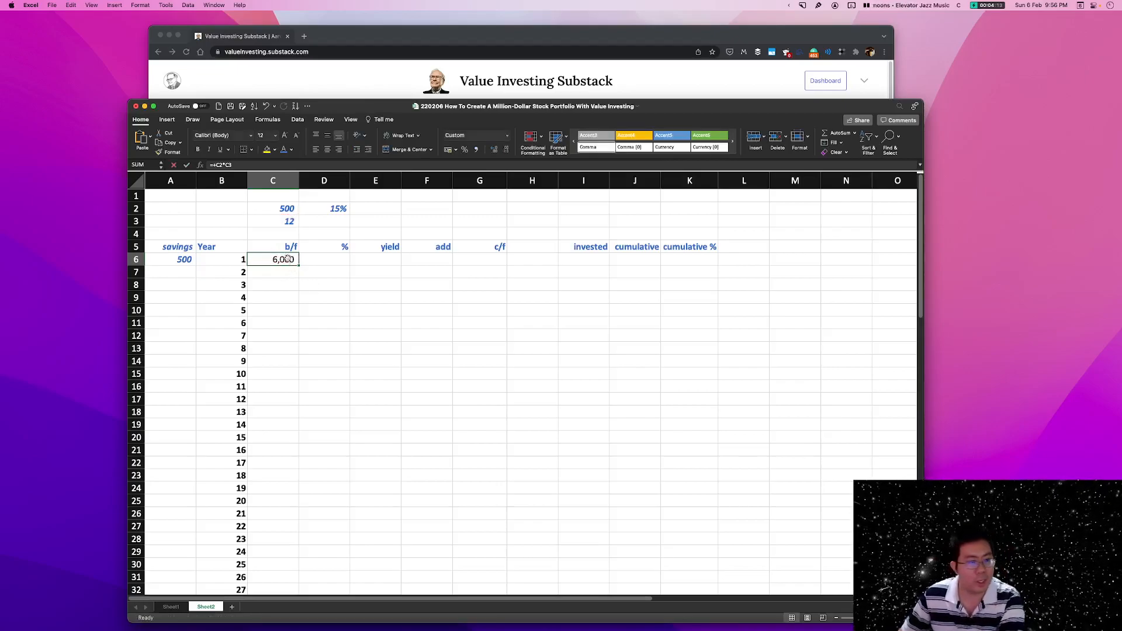
drag(287, 255, 417, 261)
click(436, 246)
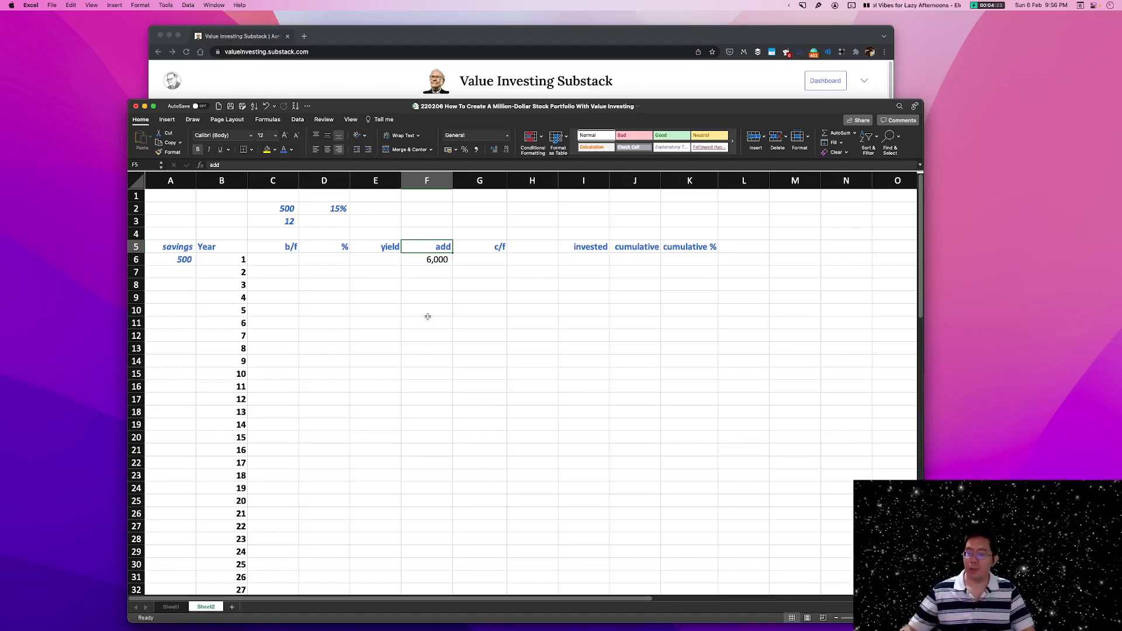
Set the year 1 b/f value in C6 to 0.
click(286, 247)
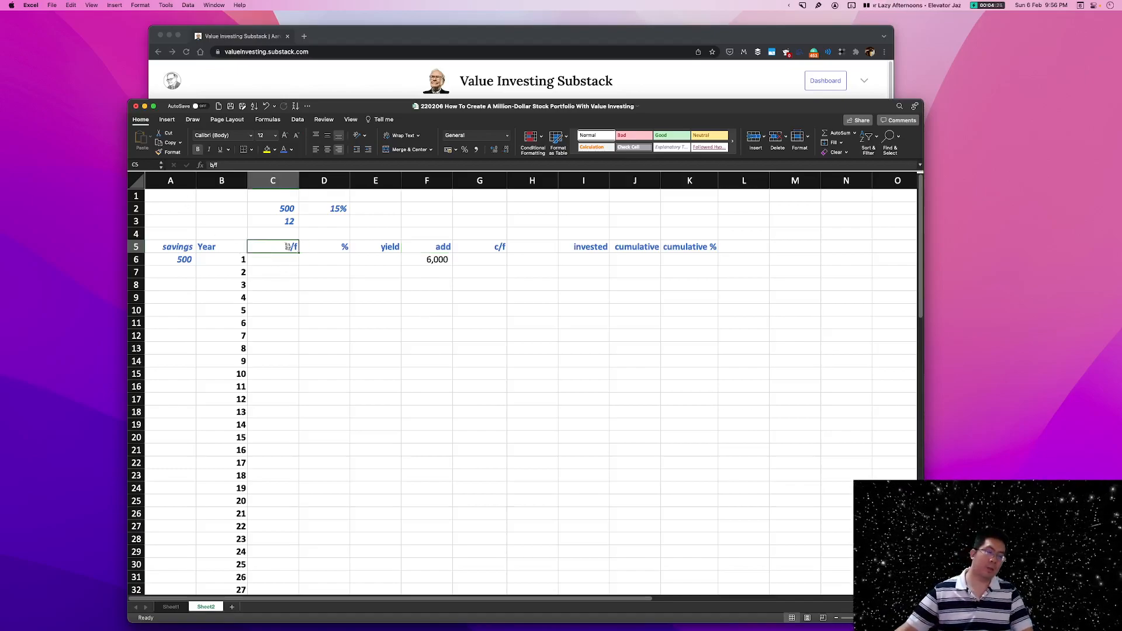
click(264, 263)
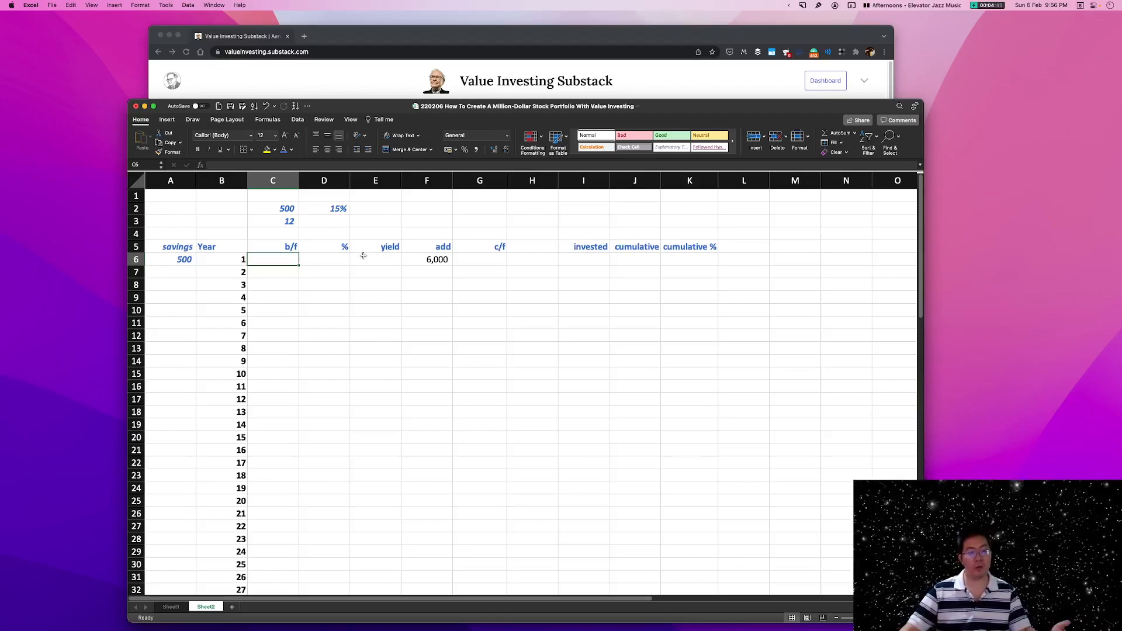
text(0)
key(Tab)
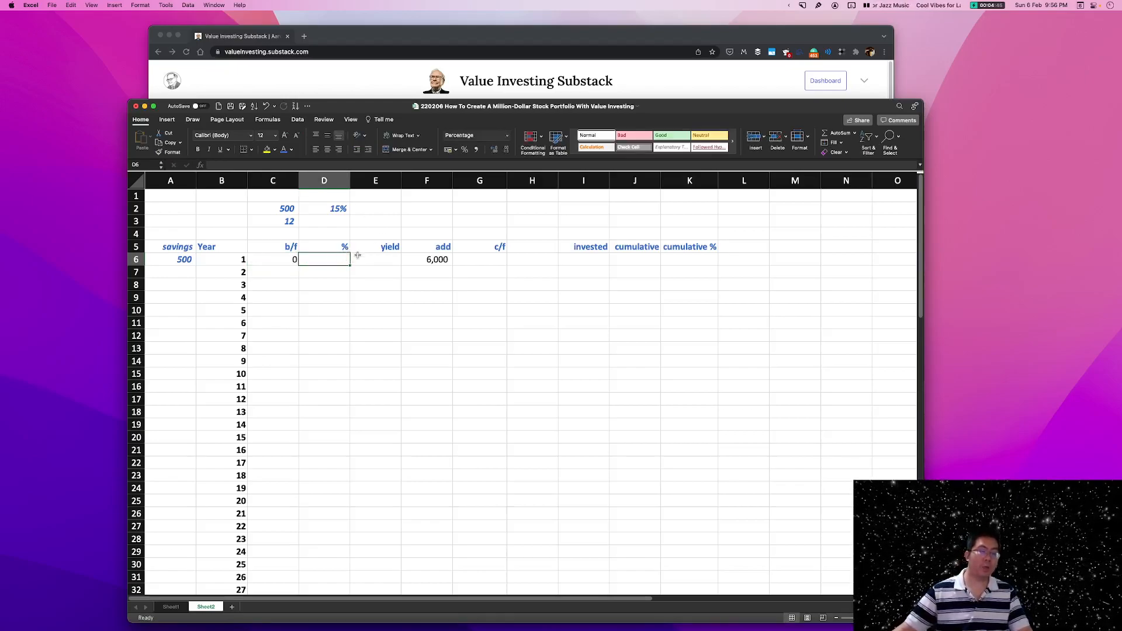
Link the year 1 percentage in D6 to the rate in D2 with the formula +D2.
click(338, 209)
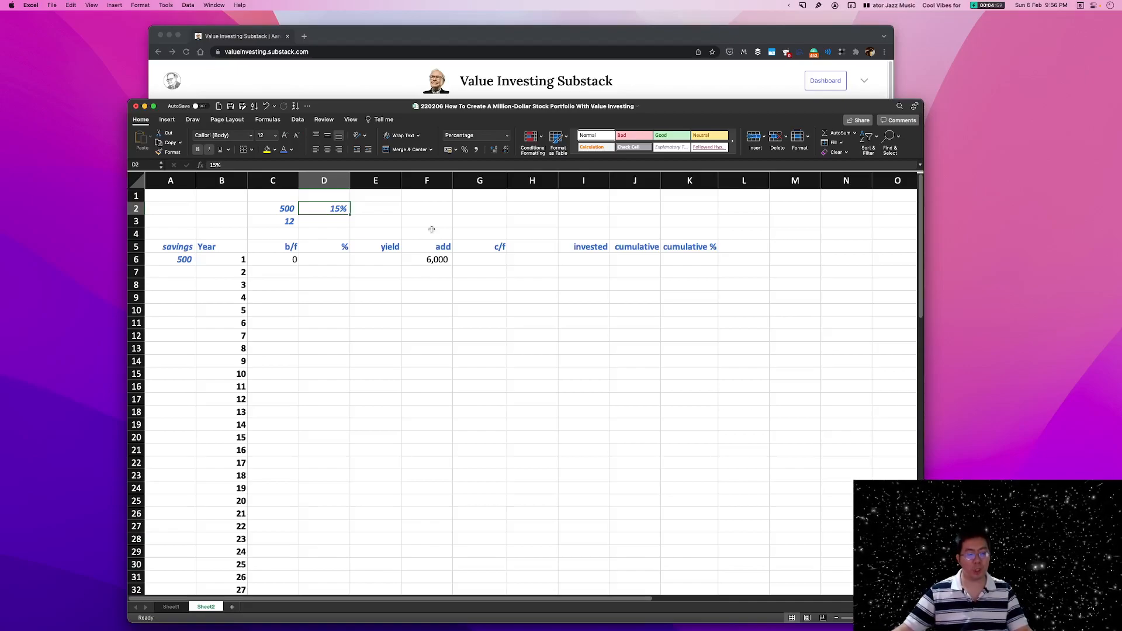
click(345, 256)
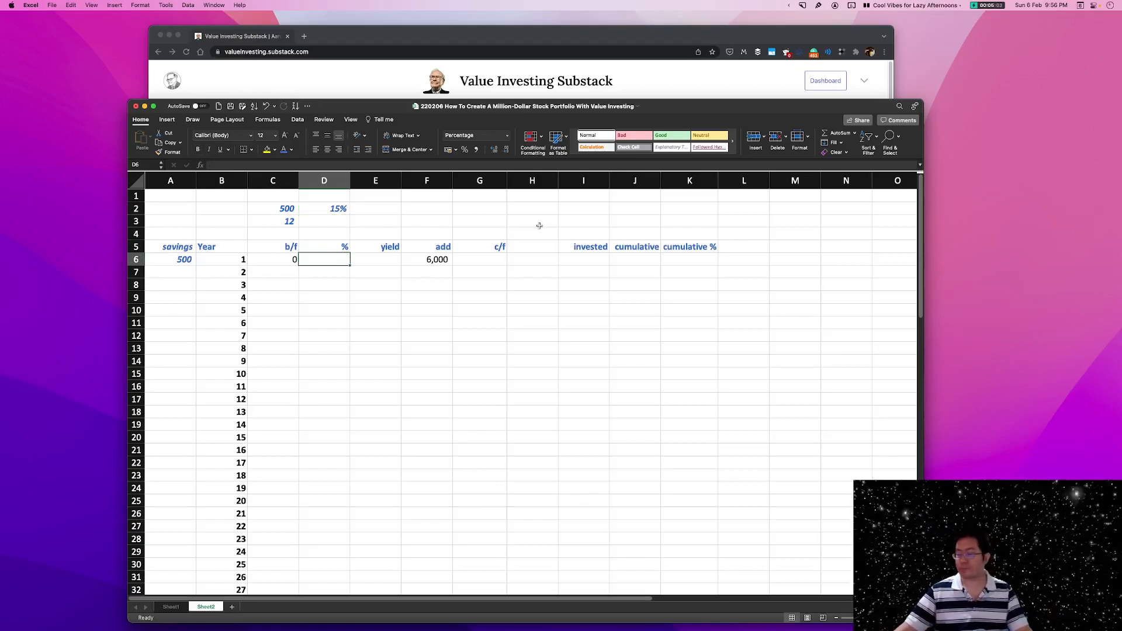
text(+)
click(345, 208)
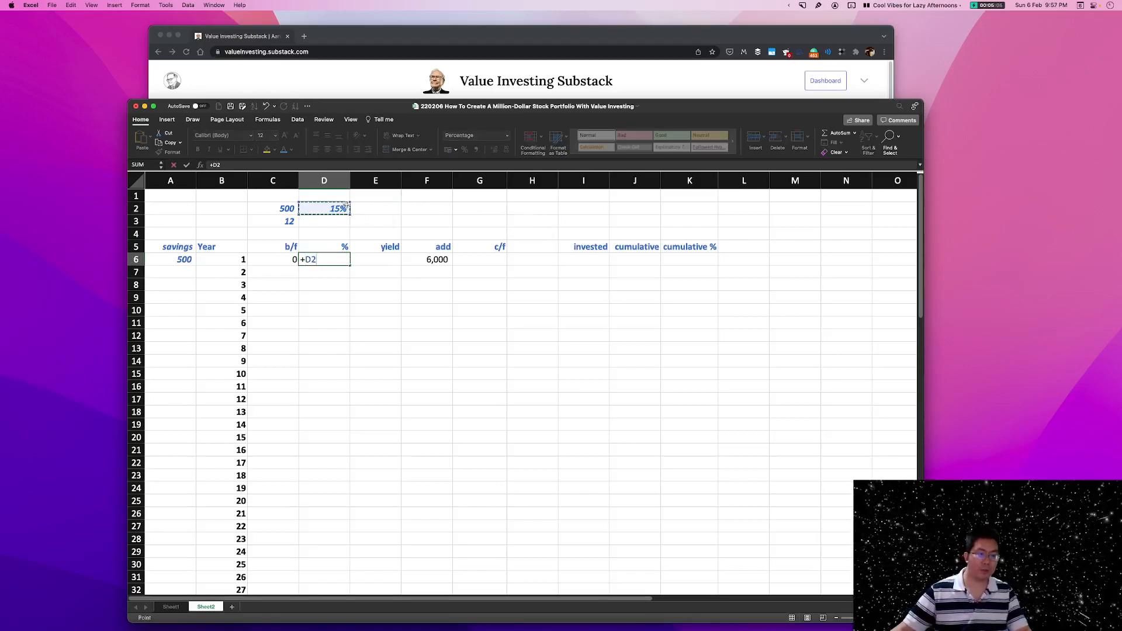
key(Return)
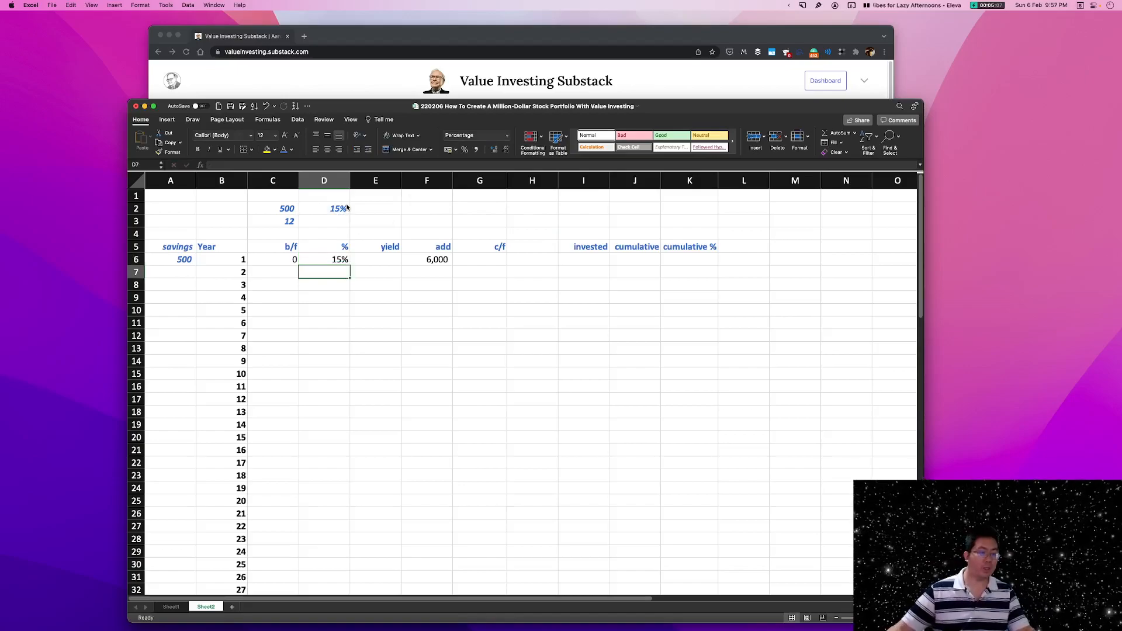
Calculate the year 1 yield in E6 with the formula +C6*D6.
click(390, 263)
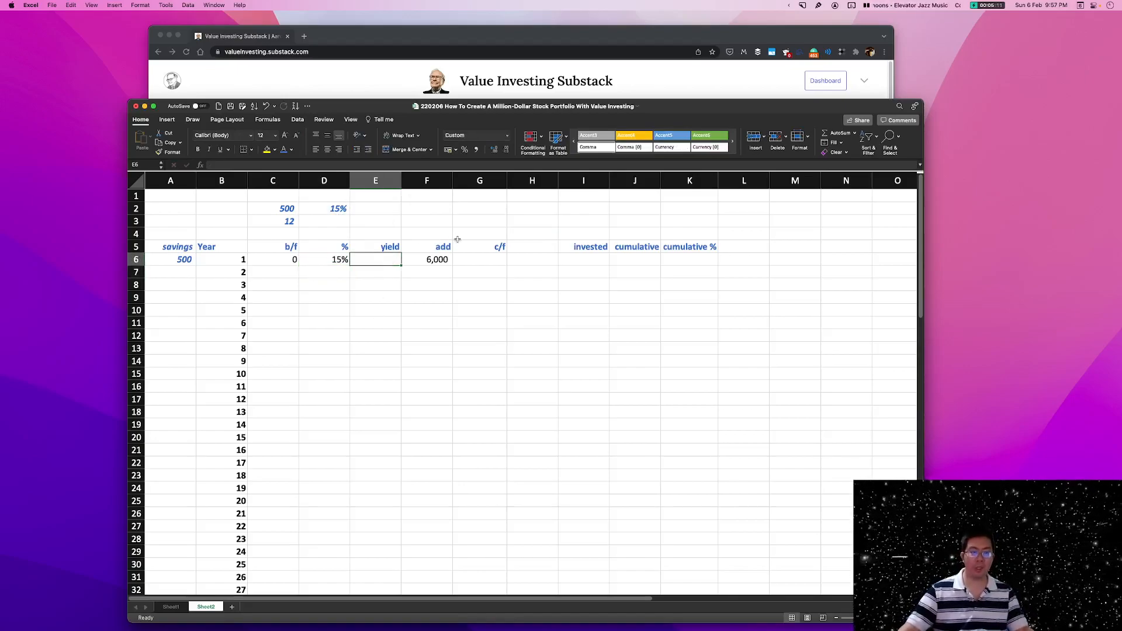
text(+)
click(273, 261)
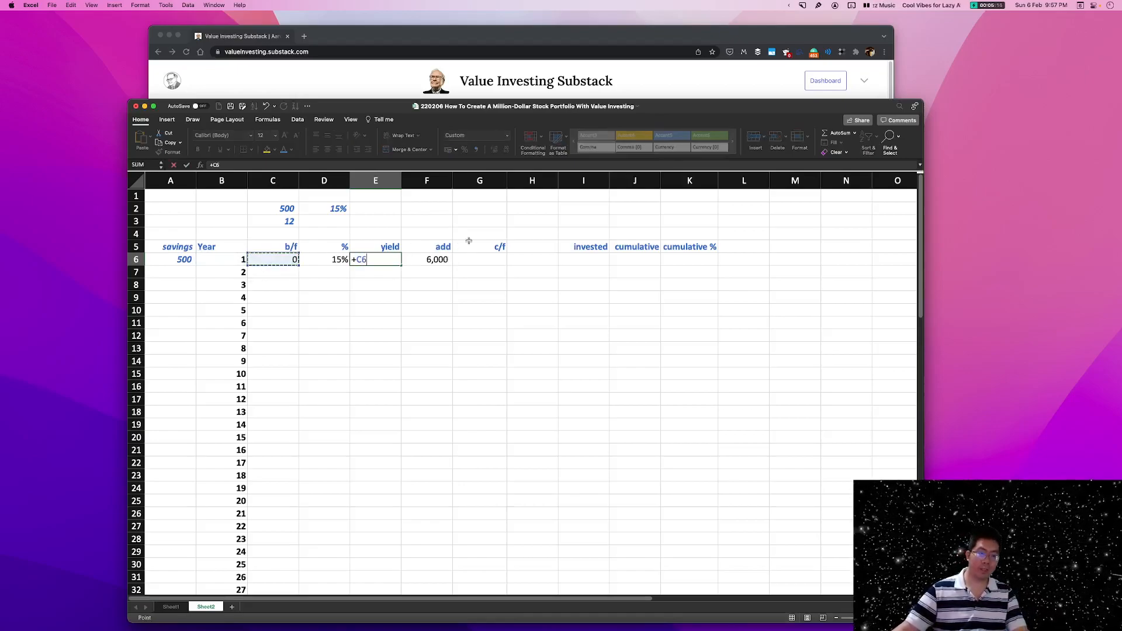
text(*D6)
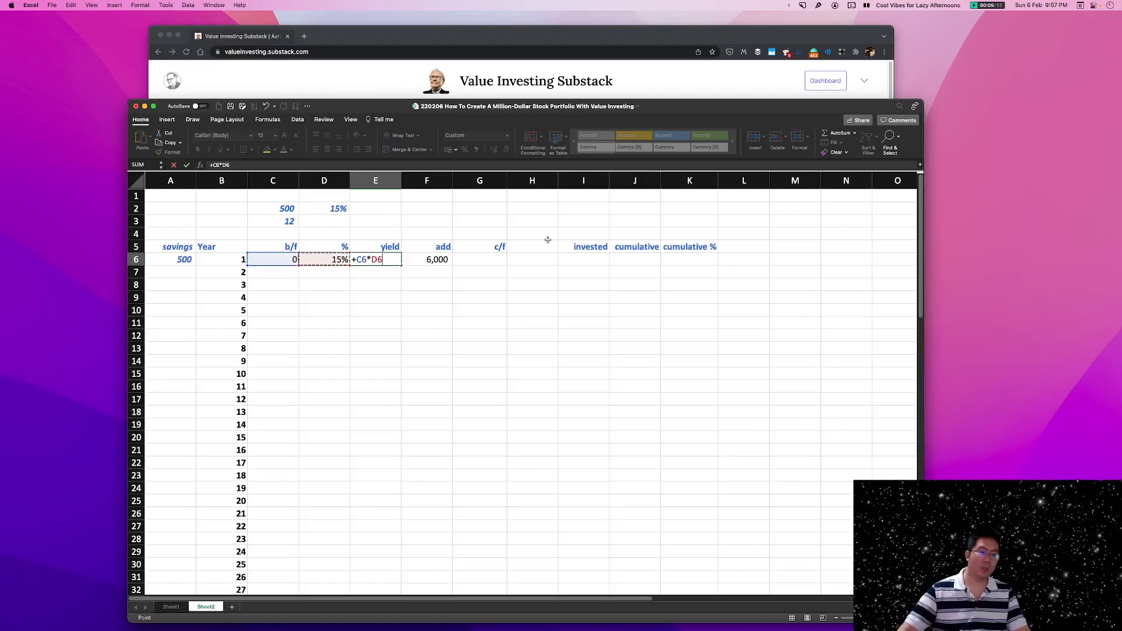
key(Return)
click(387, 259)
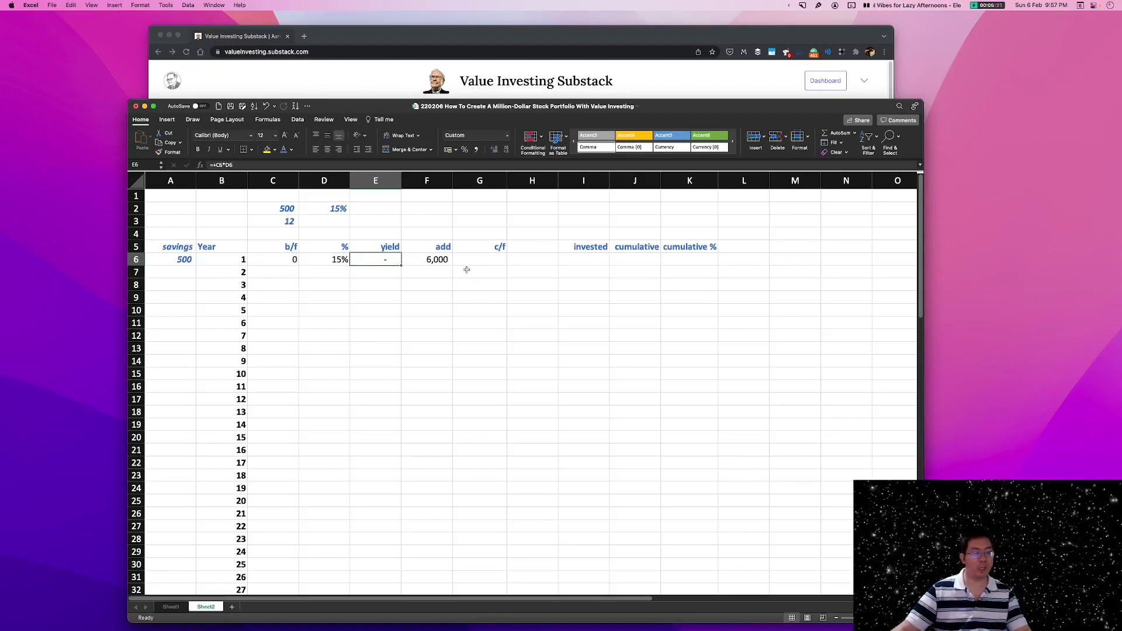
Calculate the year 1 c/f value in G6 with the formula +C6+F6+E6.
click(481, 259)
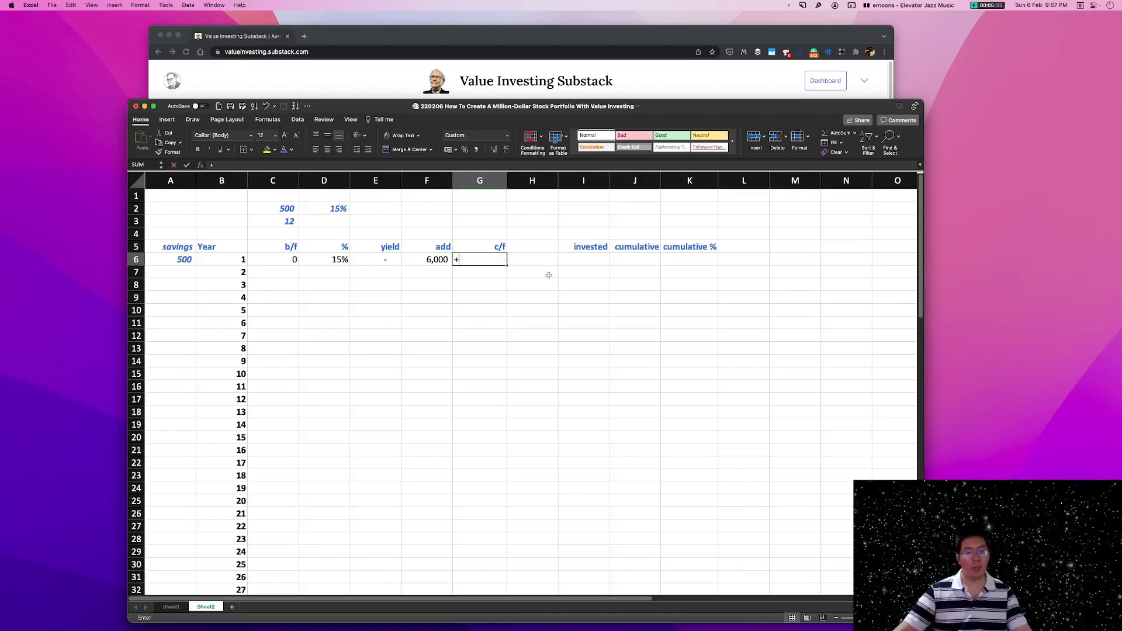
text(+)
click(288, 259)
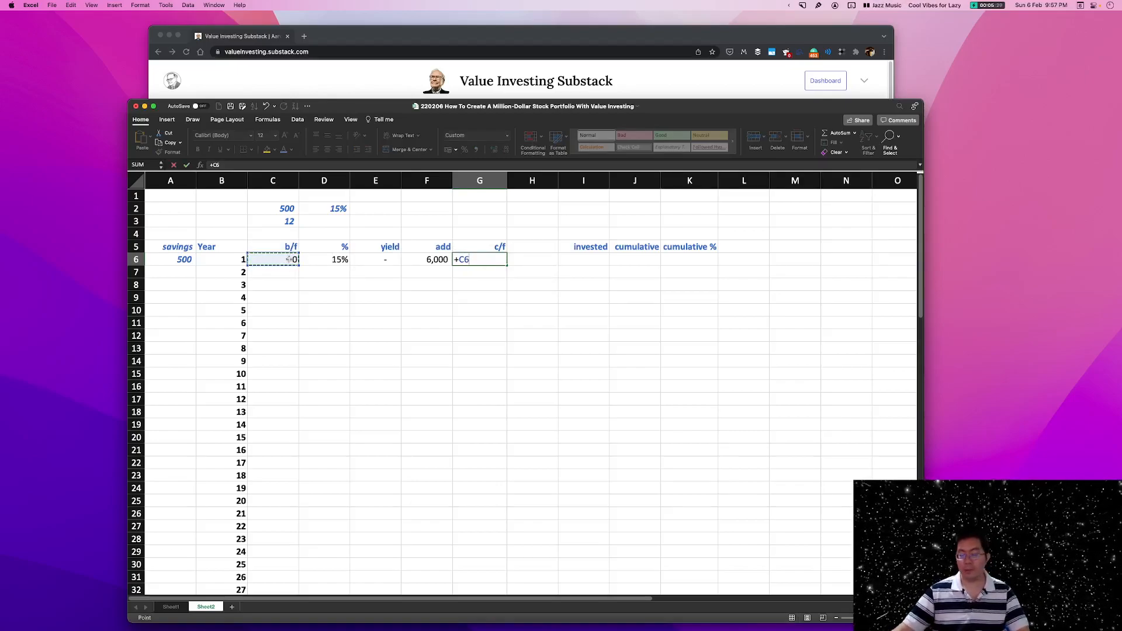
text(+)
click(441, 260)
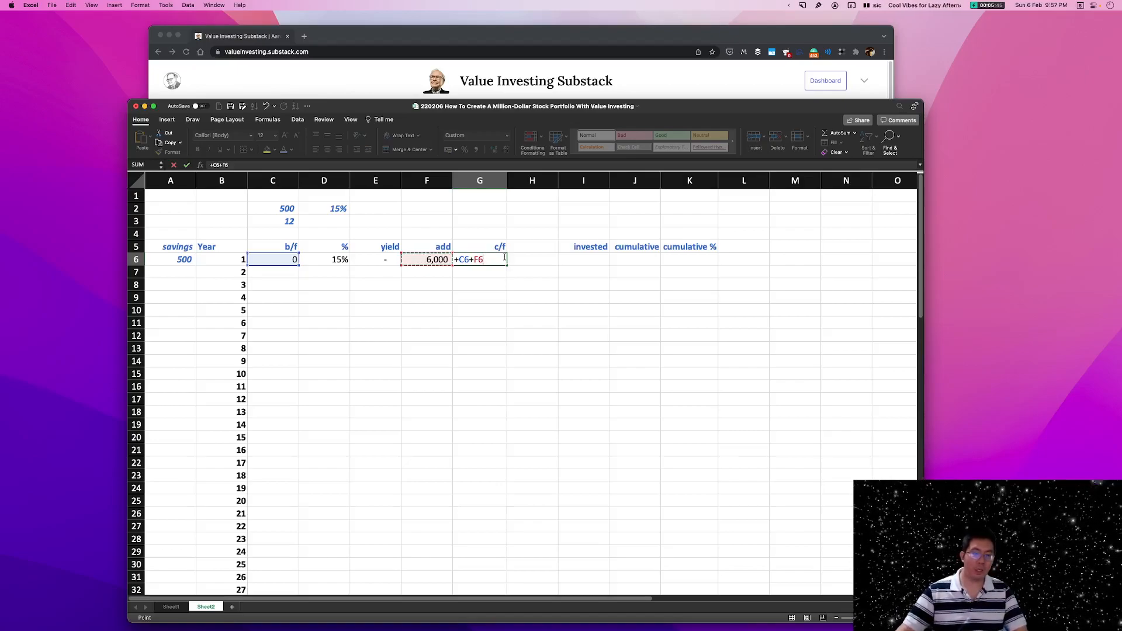
click(379, 260)
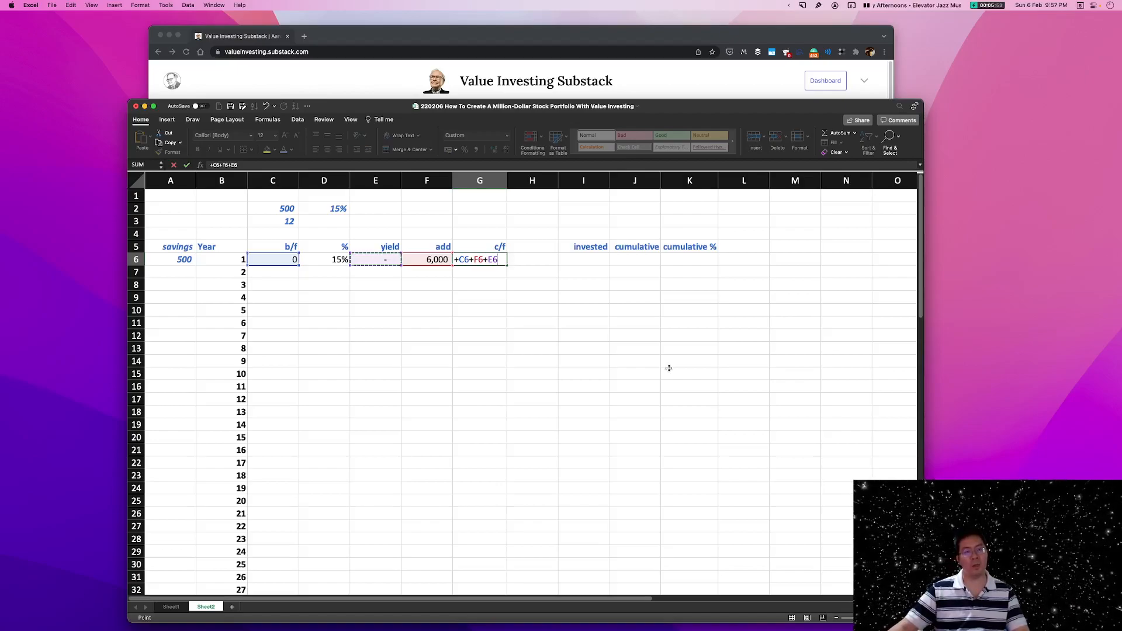
key(Return)
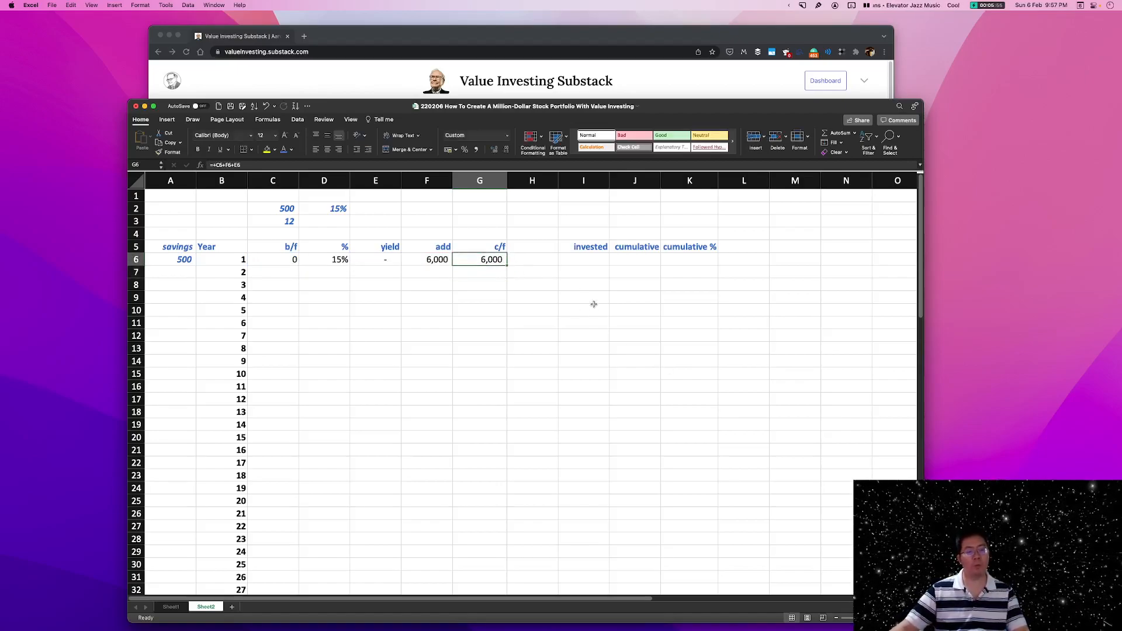
click(423, 261)
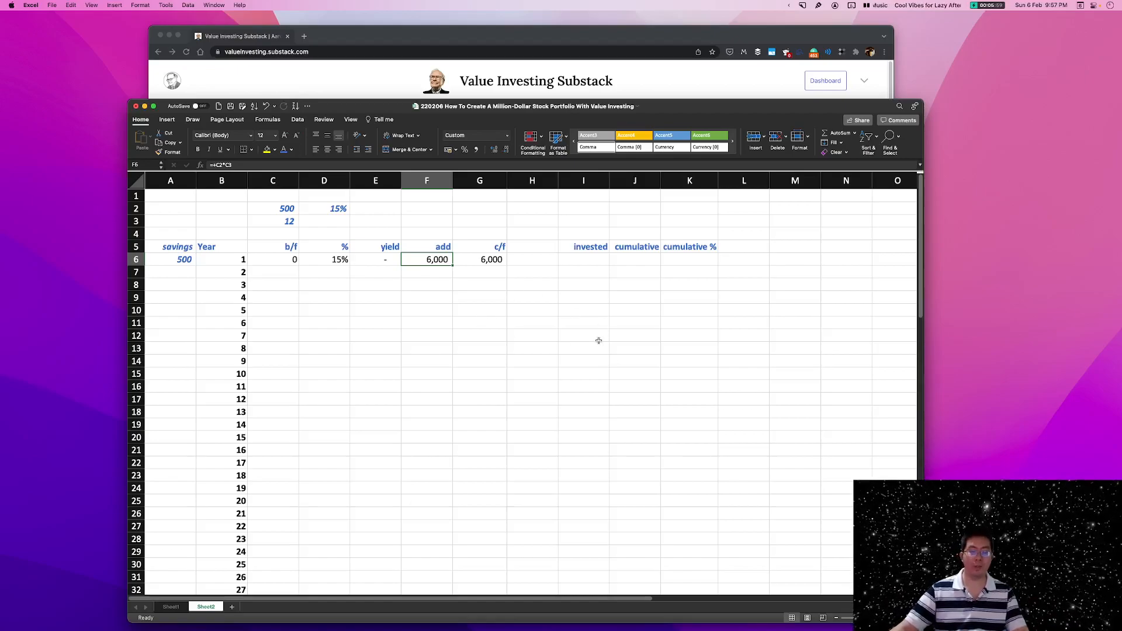
Rewrite the year 1 c/f formula in G6 in column order as +C6+E6+F6.
click(481, 262)
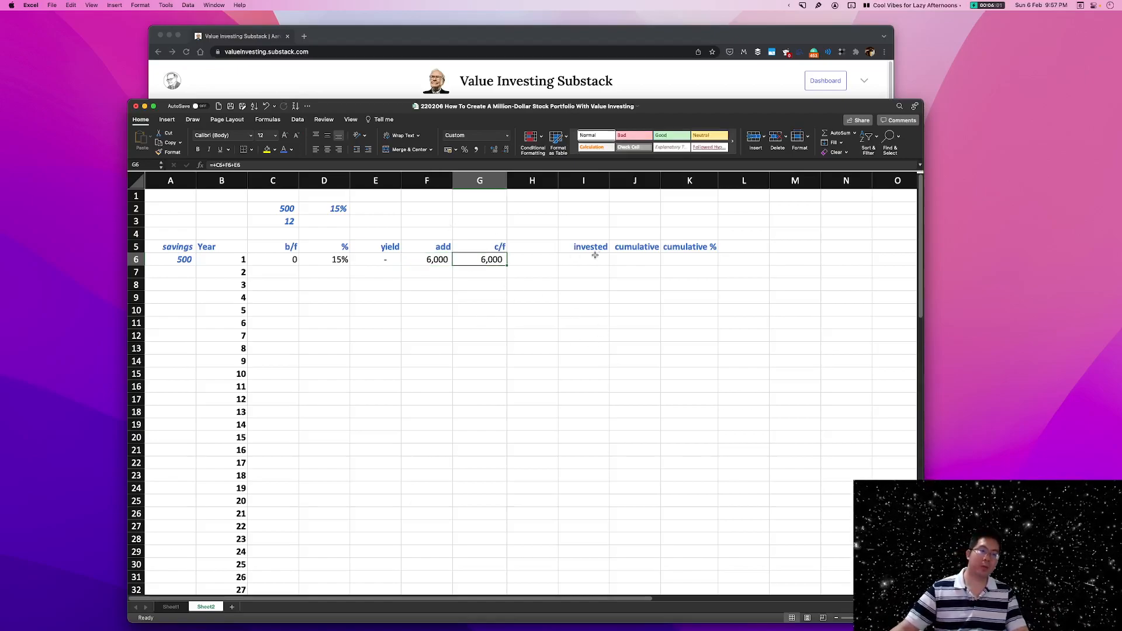
text(+)
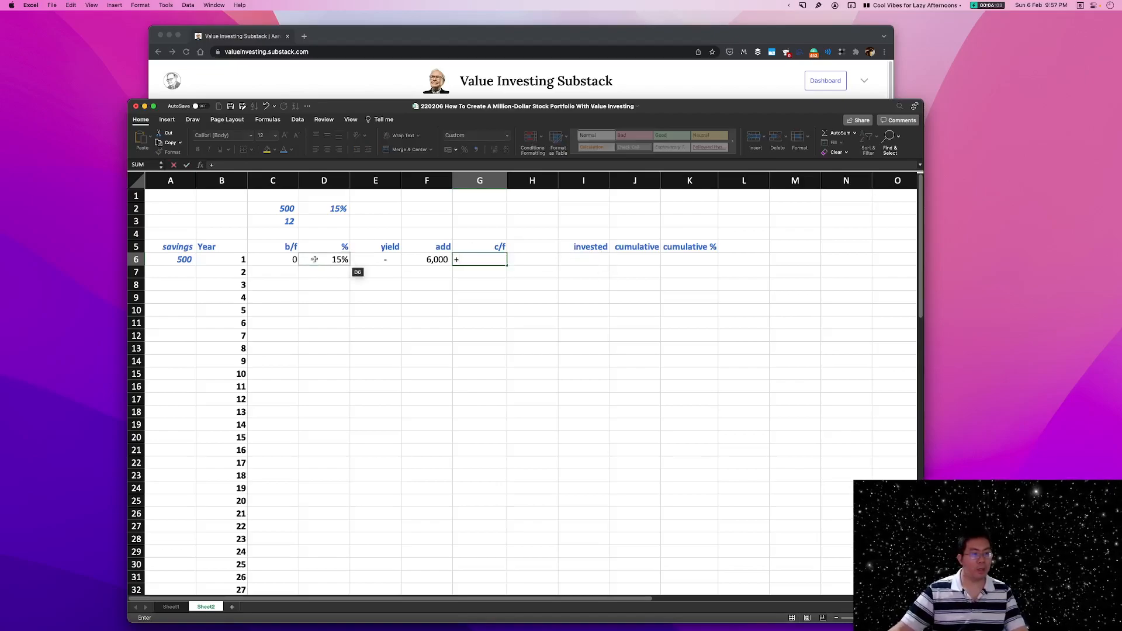
click(292, 261)
text(+)
click(374, 259)
text(+)
click(436, 262)
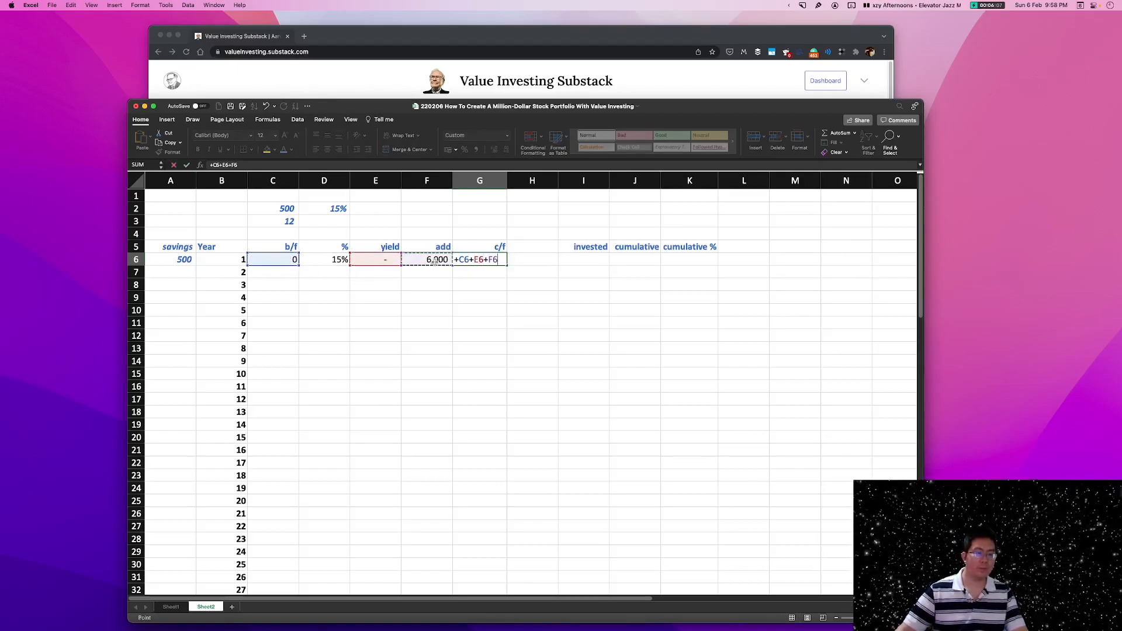
key(Return)
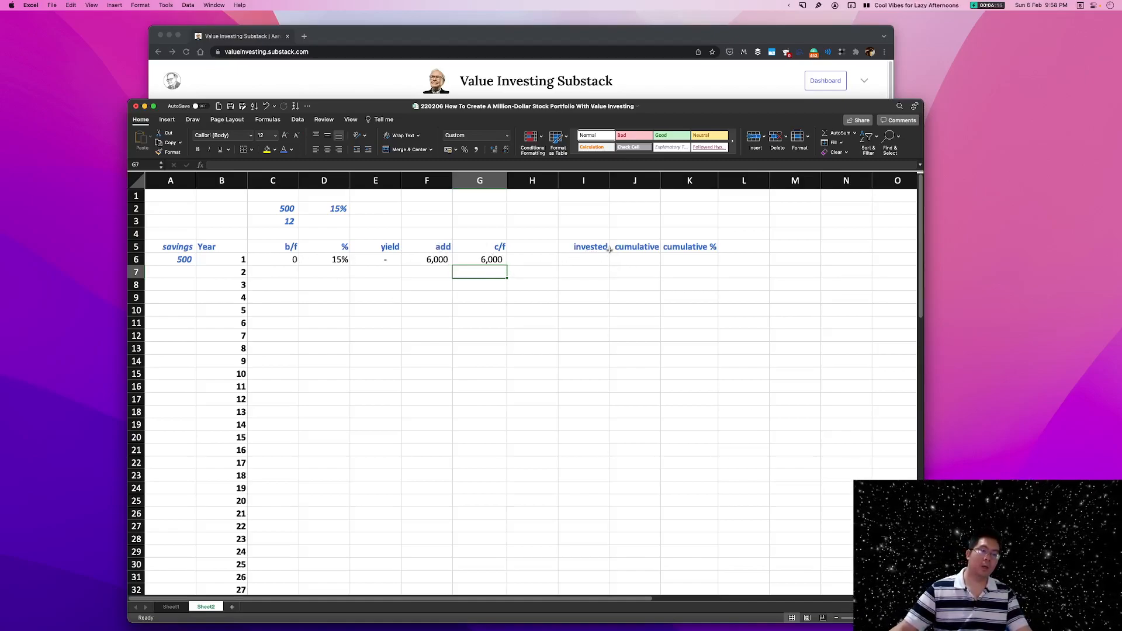
drag(605, 248, 707, 248)
click(701, 285)
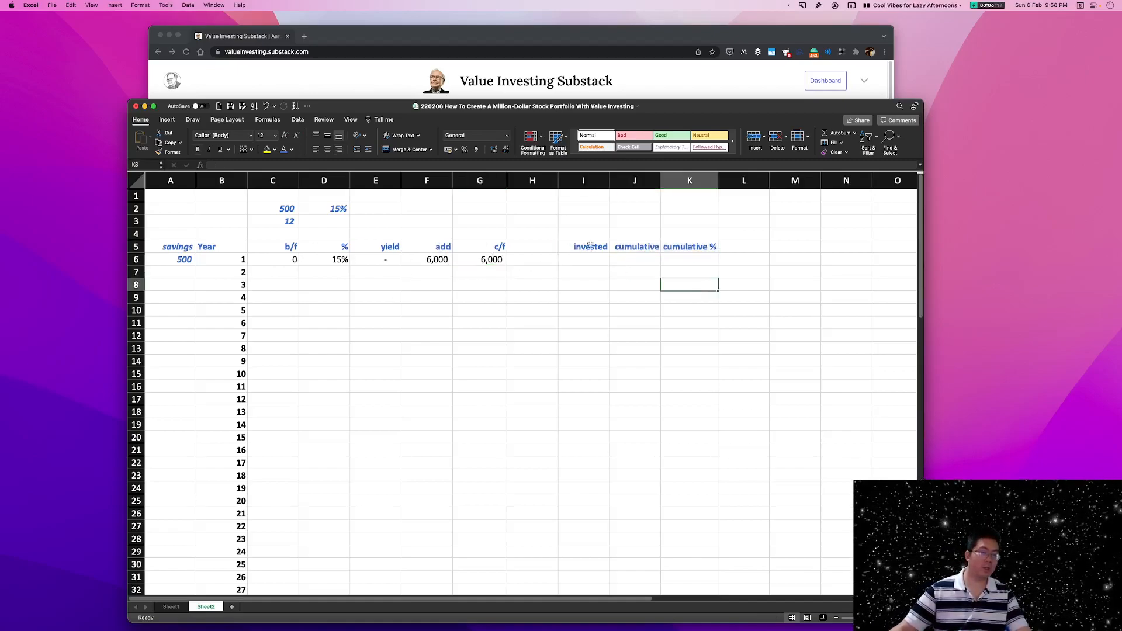
drag(579, 246, 696, 247)
click(597, 287)
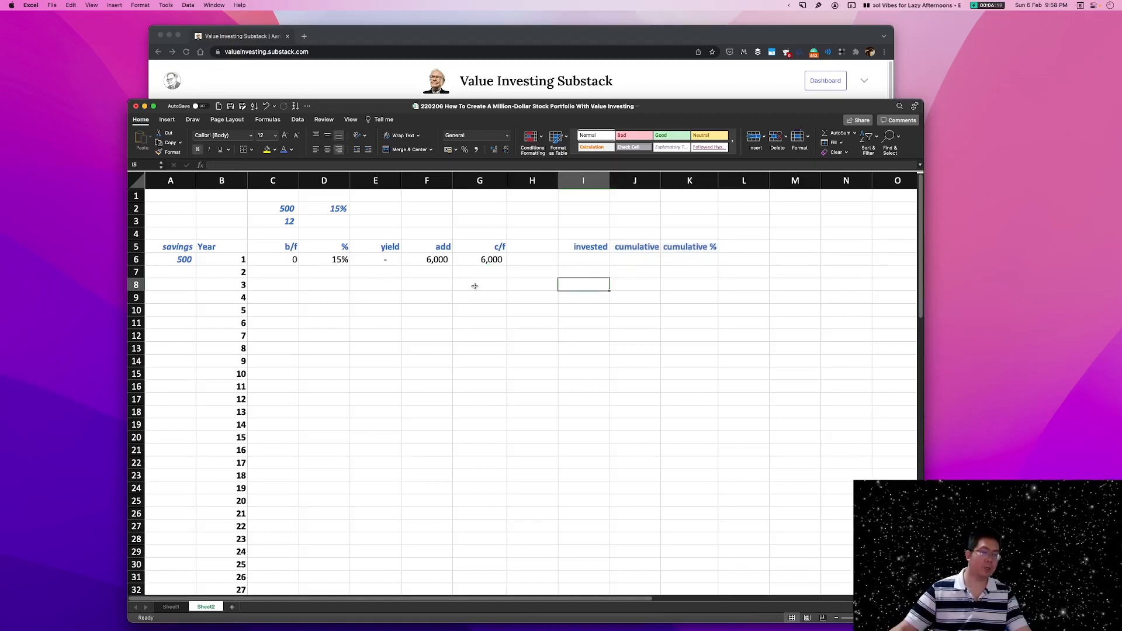
Link the year 2 b/f cell C7 to the year 1 c/f value with the formula +G6.
click(292, 273)
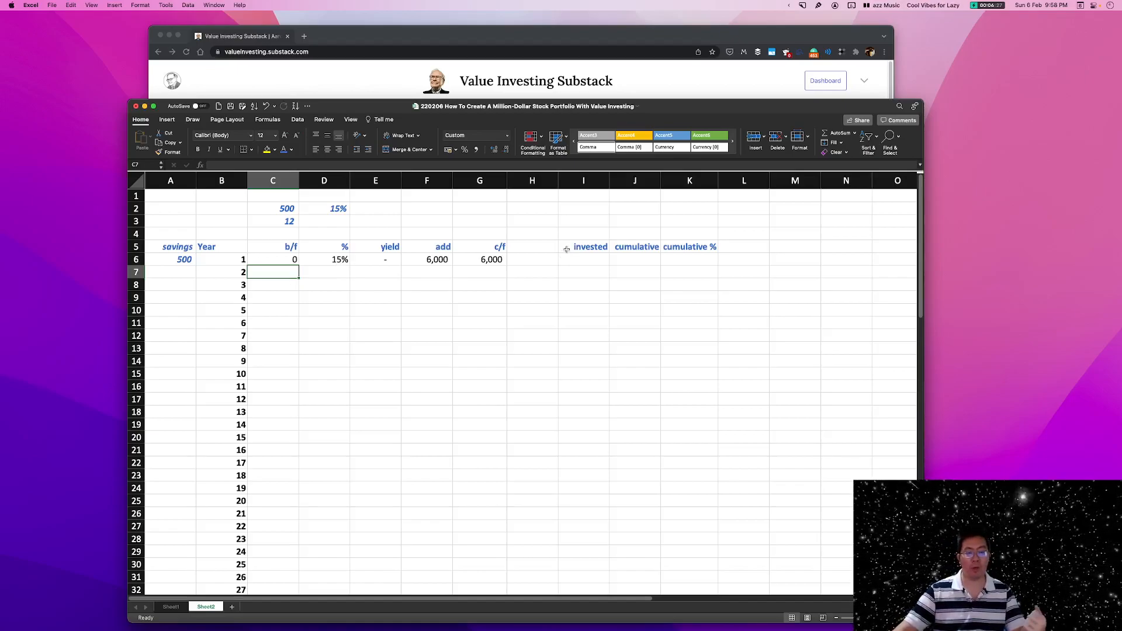
text(+)
click(485, 260)
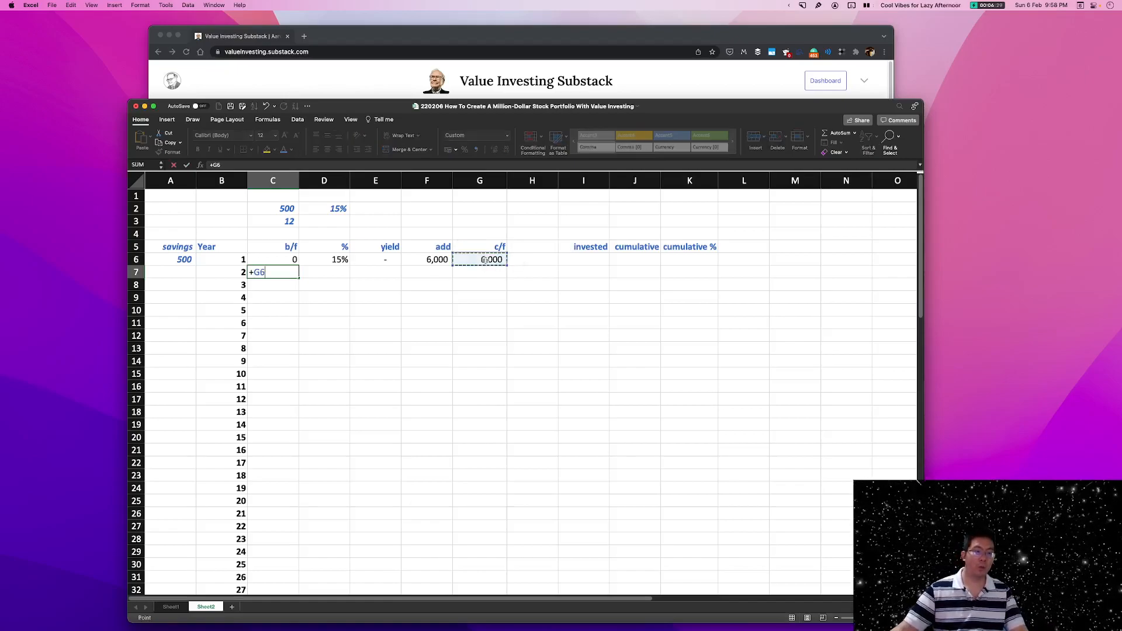
key(Return)
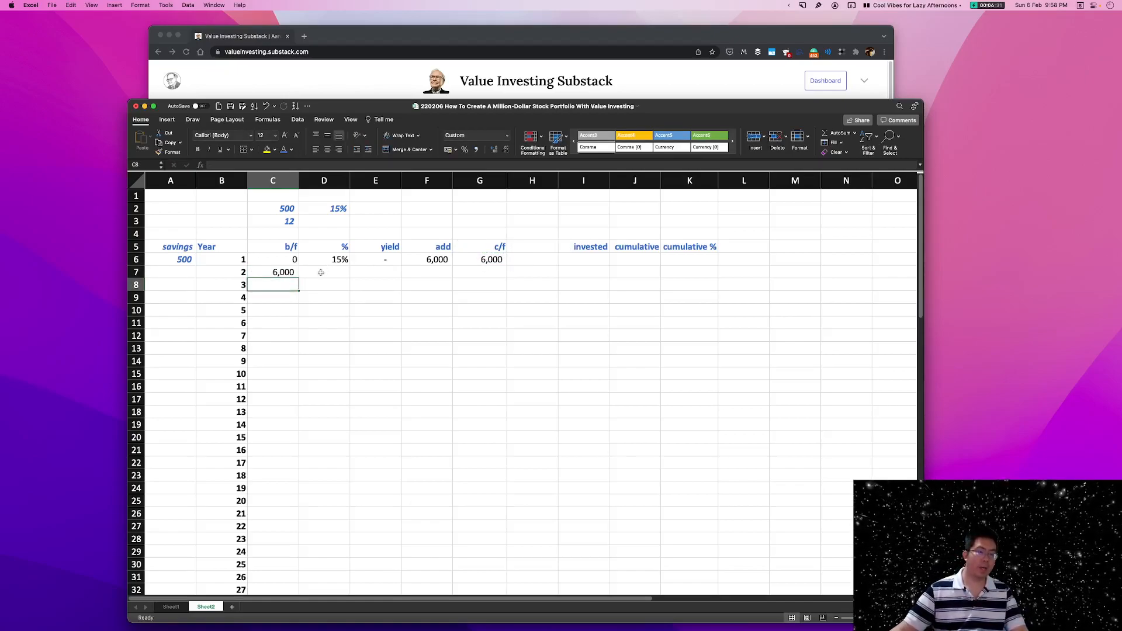
Fill the year 1 percentage and yield formulas from D6 and E6 down one row to year 2.
click(339, 260)
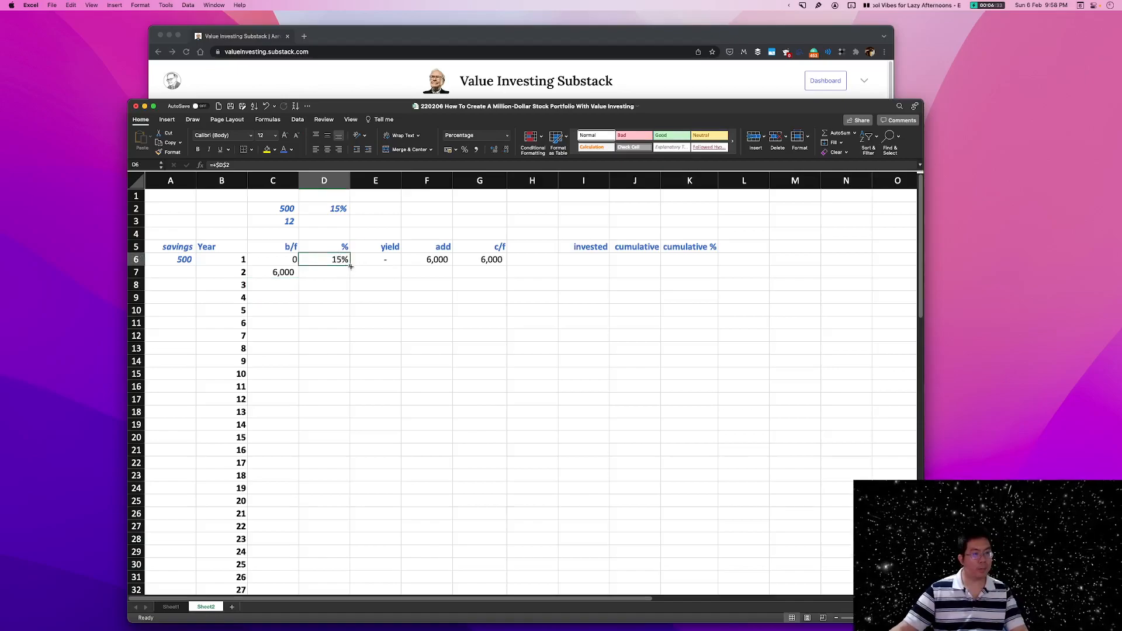
drag(351, 267, 351, 278)
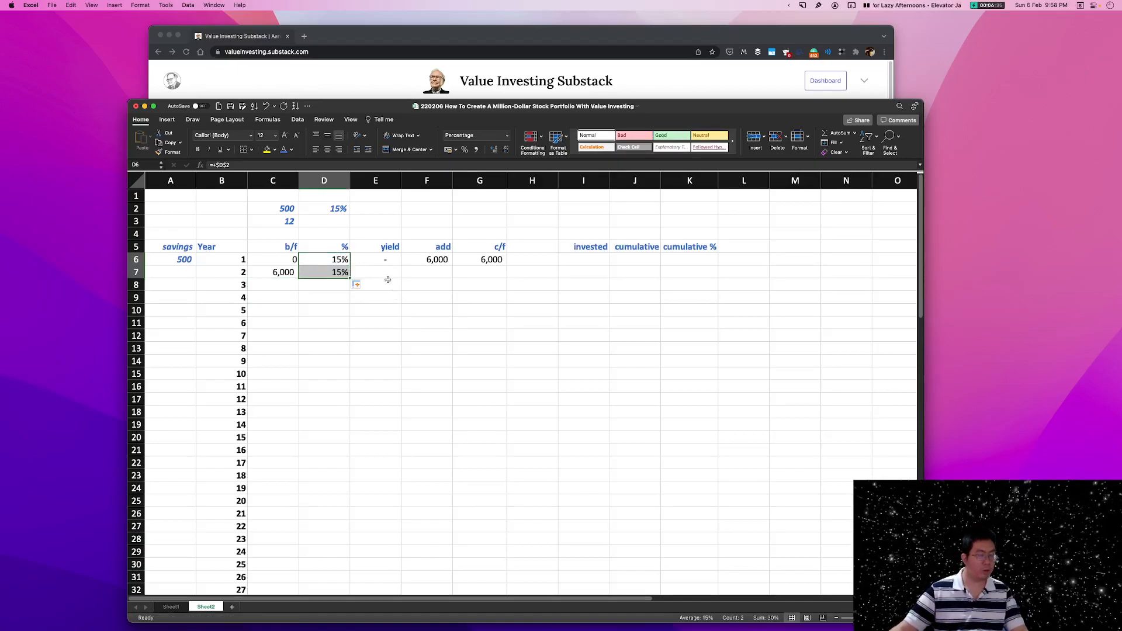
click(385, 277)
click(392, 261)
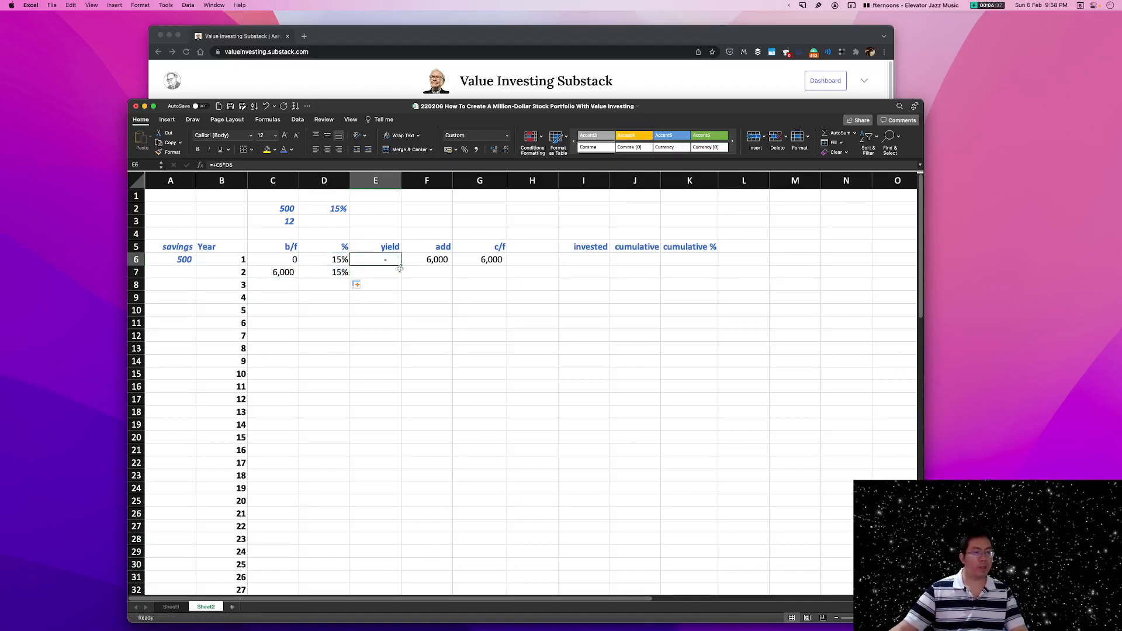
drag(400, 266, 401, 278)
click(395, 294)
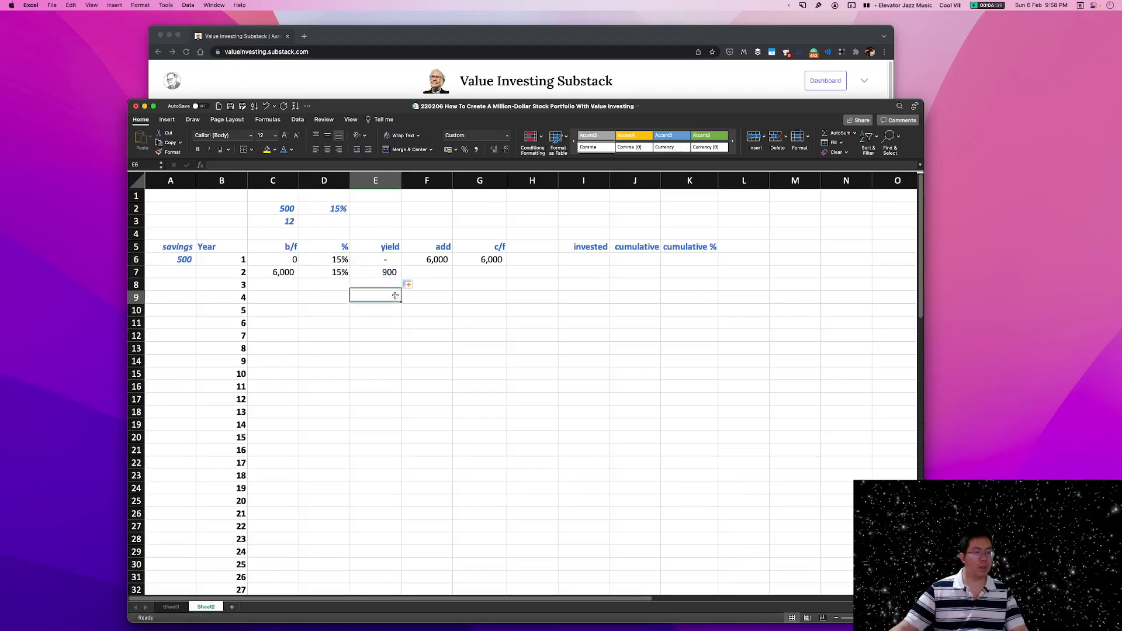
Examine which cells the year 2 yield formula in E7 refers to.
click(389, 271)
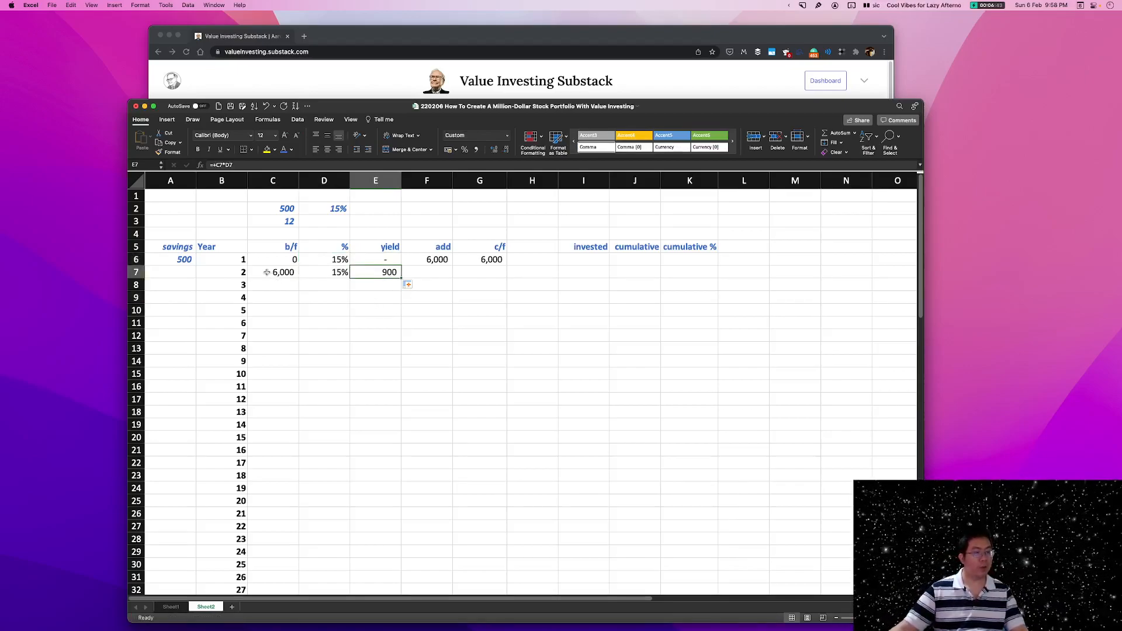
key(F2)
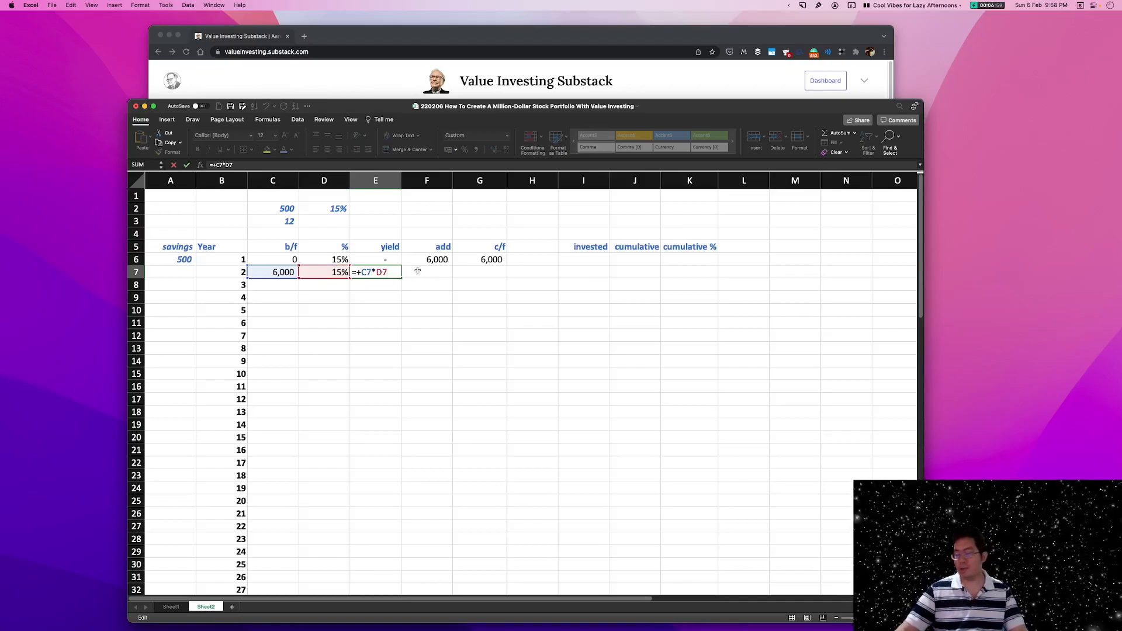
key(Return)
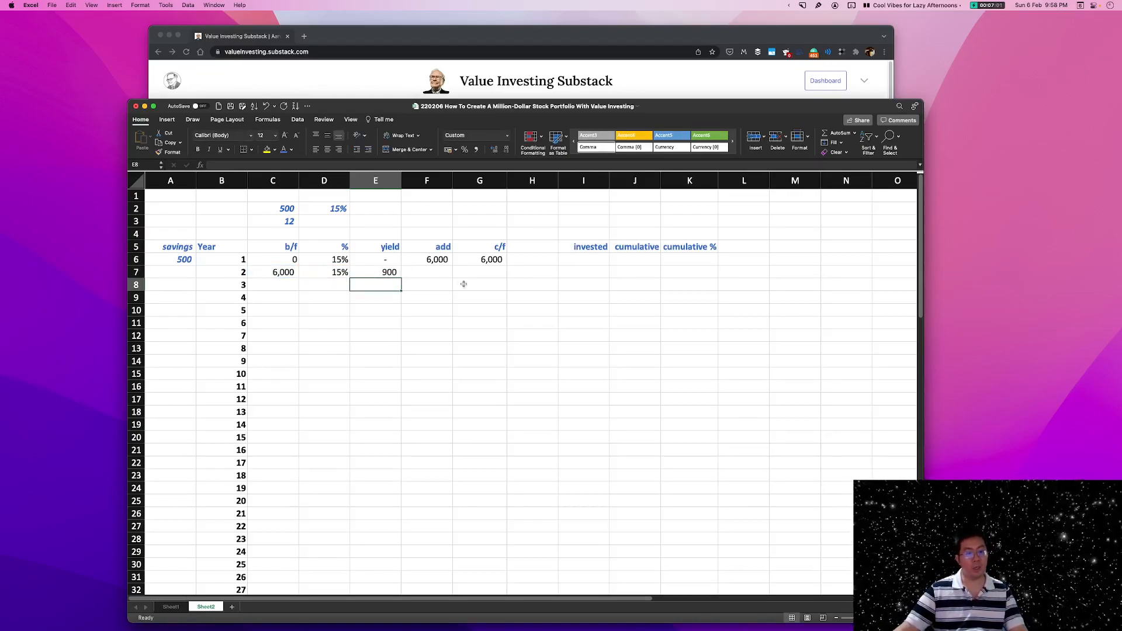
click(387, 272)
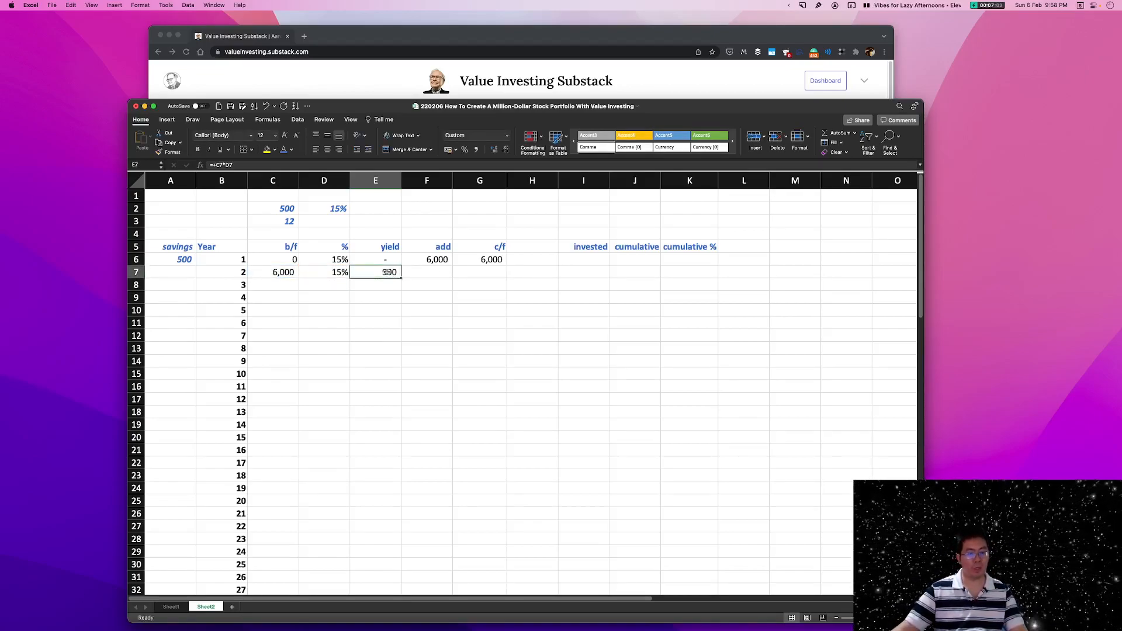
Link the year 2 add cell F7 to the year 1 add amount with the formula +F6.
click(445, 272)
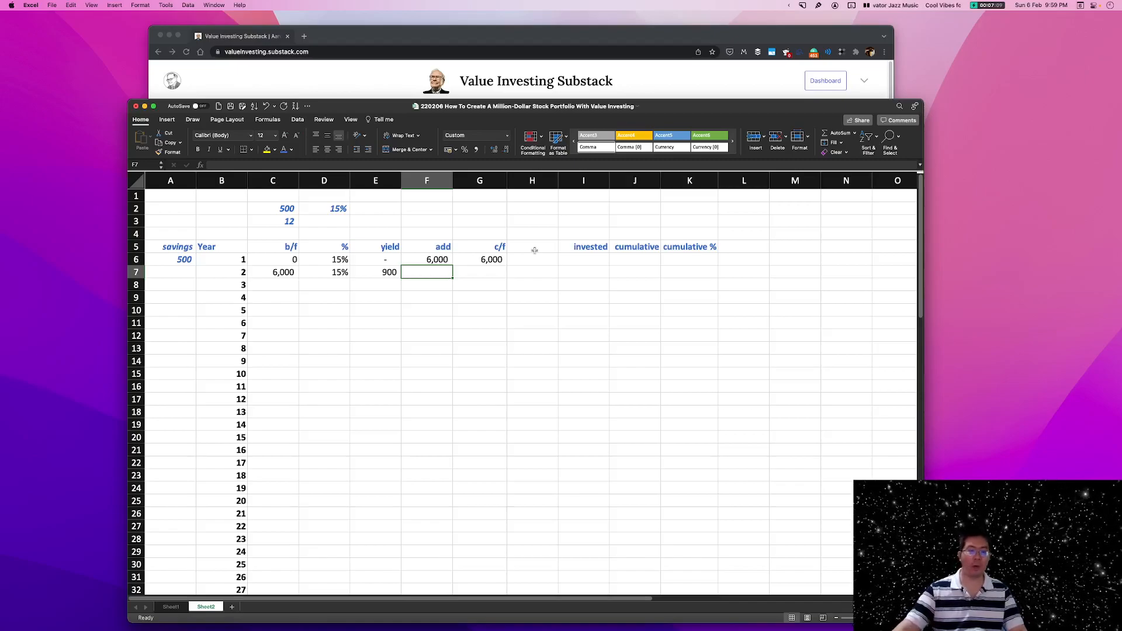
click(444, 255)
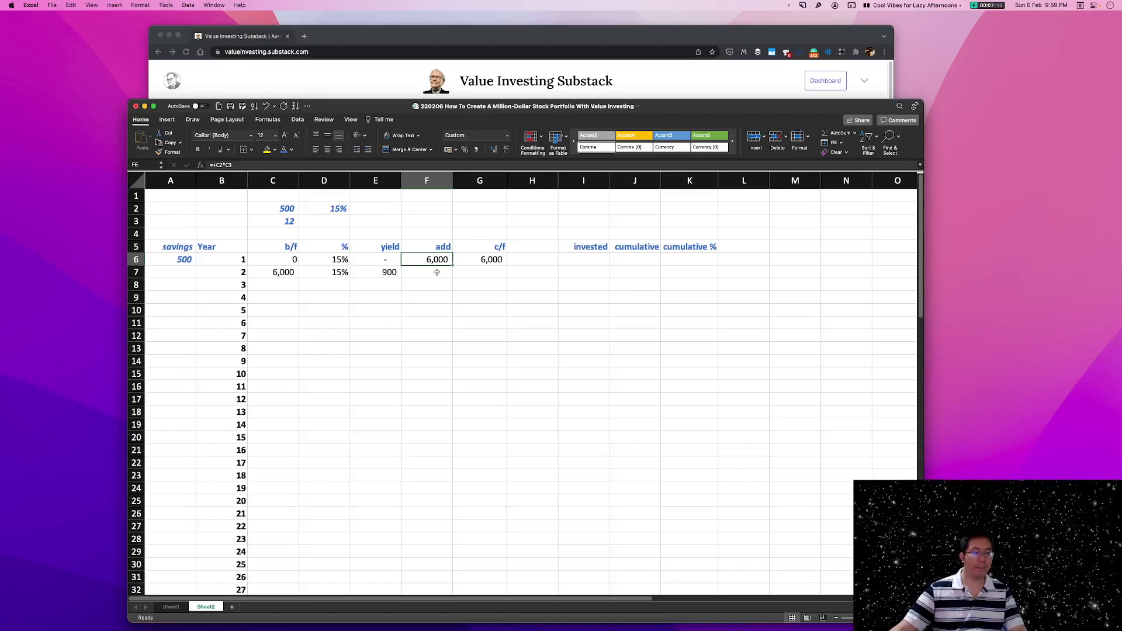
click(438, 273)
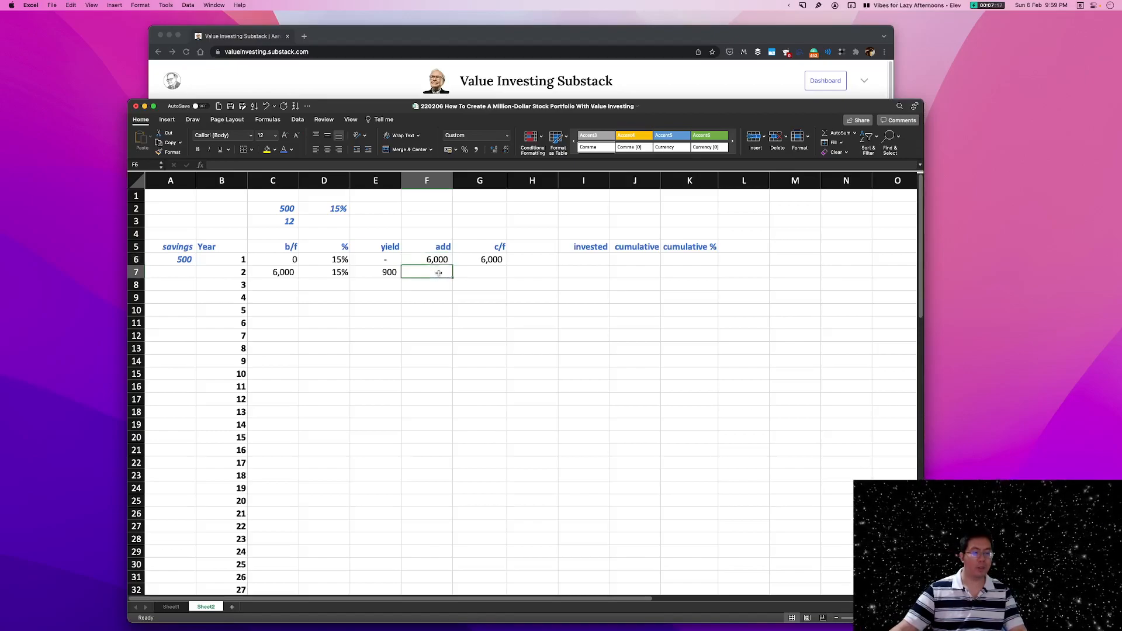
text(+)
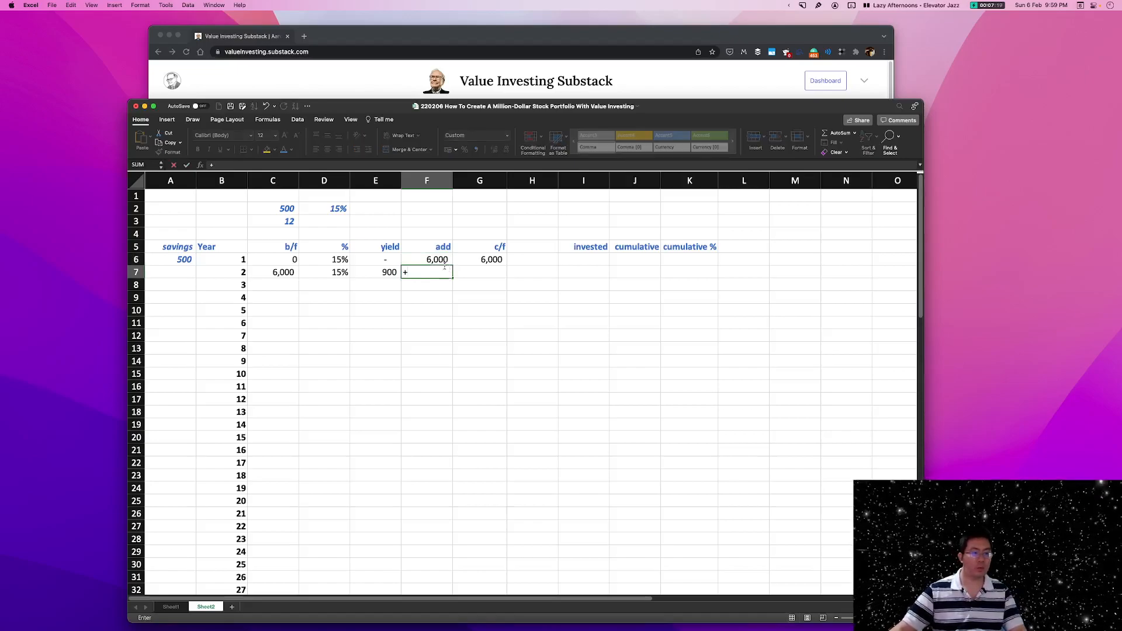
click(440, 260)
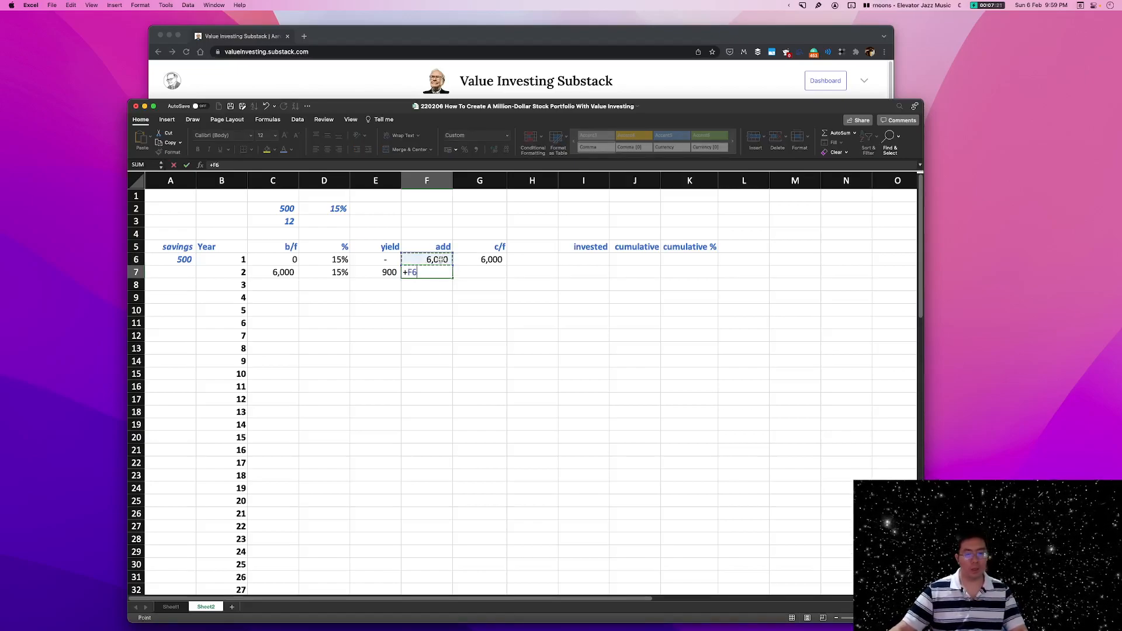
key(Return)
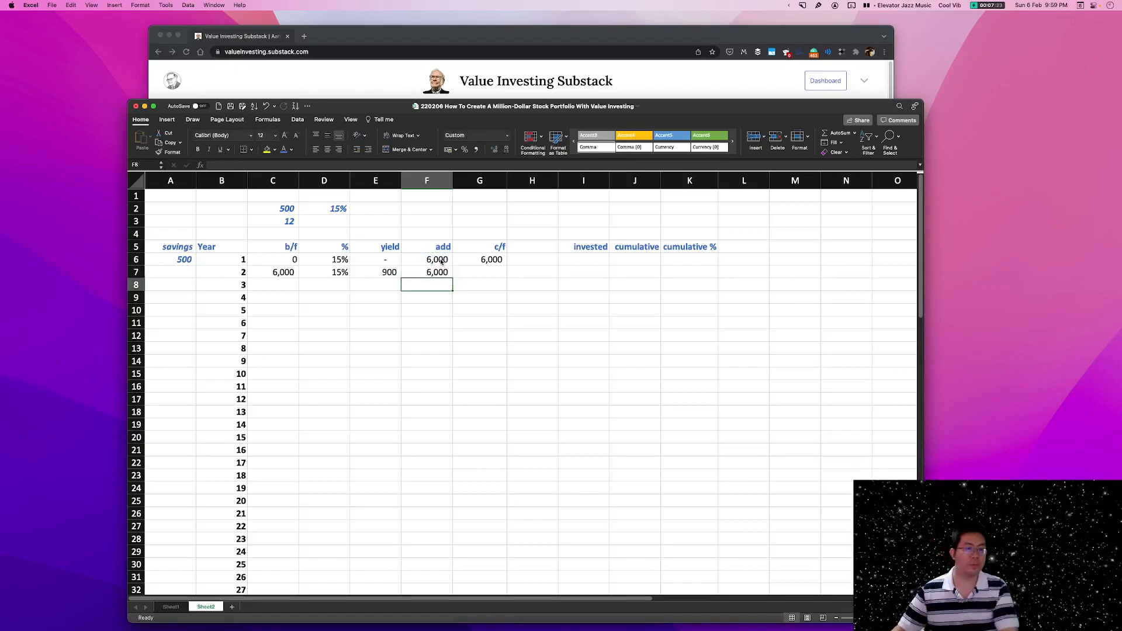
Calculate the year 2 c/f value in G7 with the formula +C7+E7+F7.
click(488, 270)
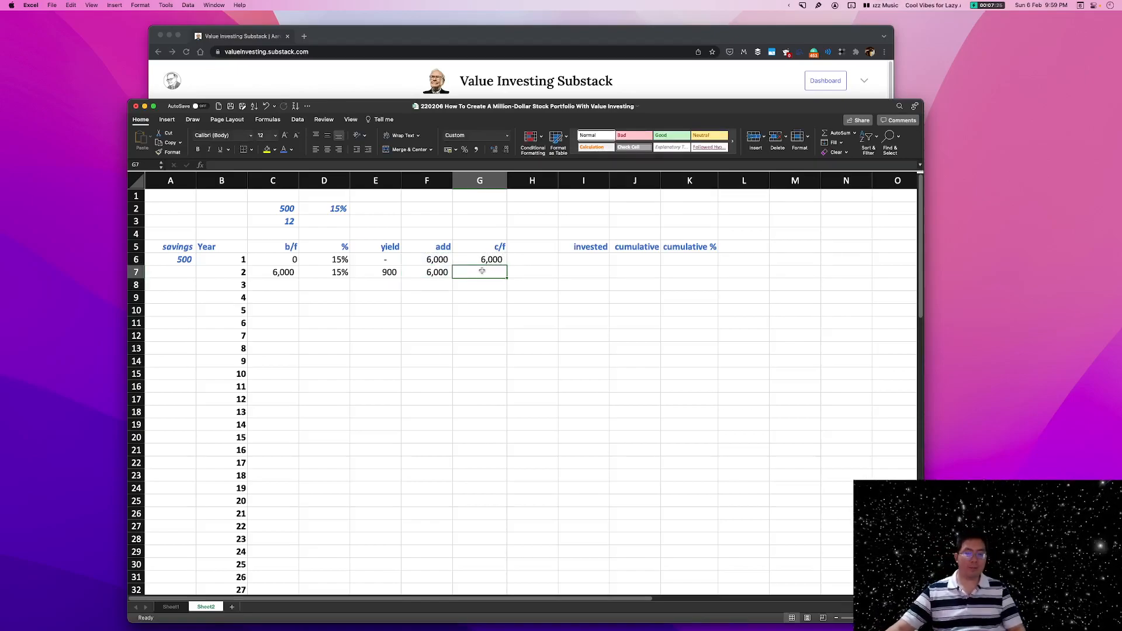
text(+)
click(282, 274)
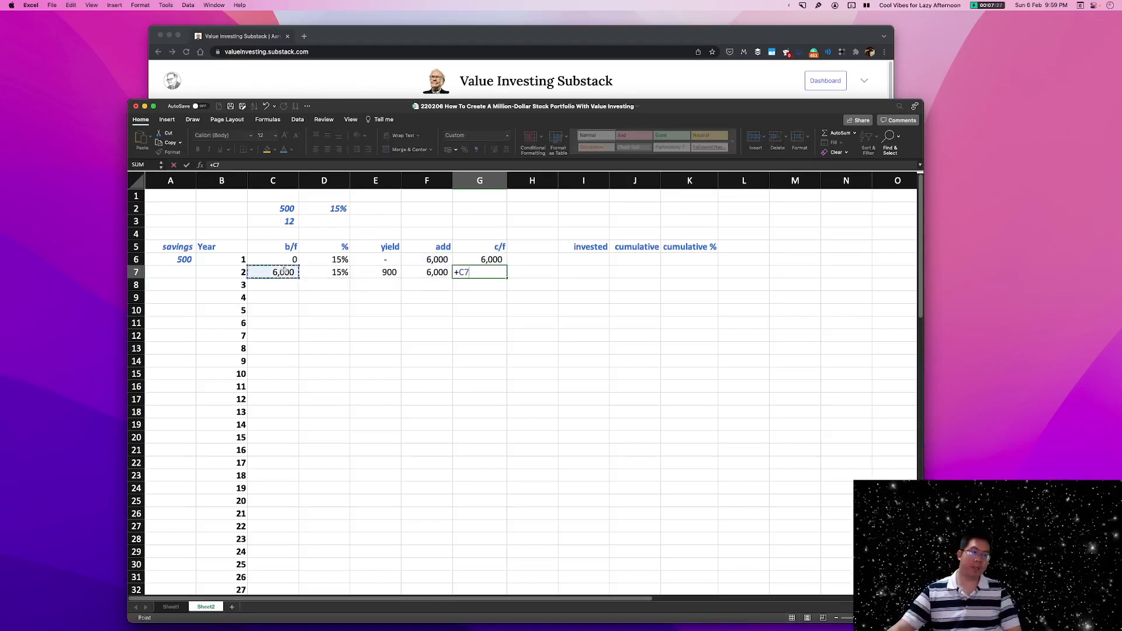
text(+)
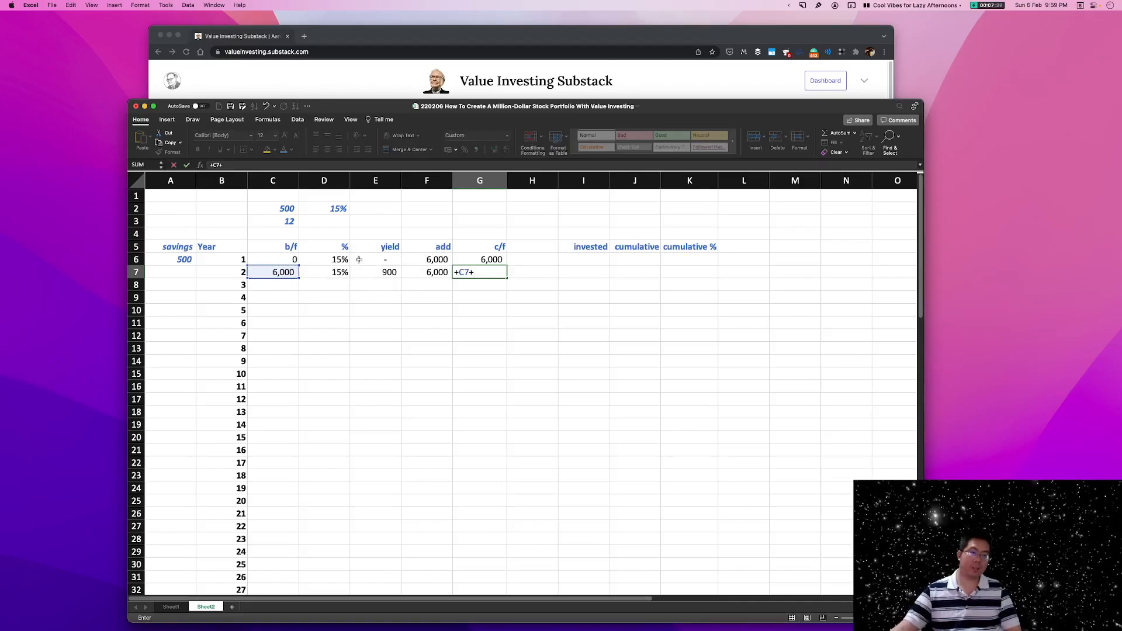
click(372, 270)
text(+)
click(433, 274)
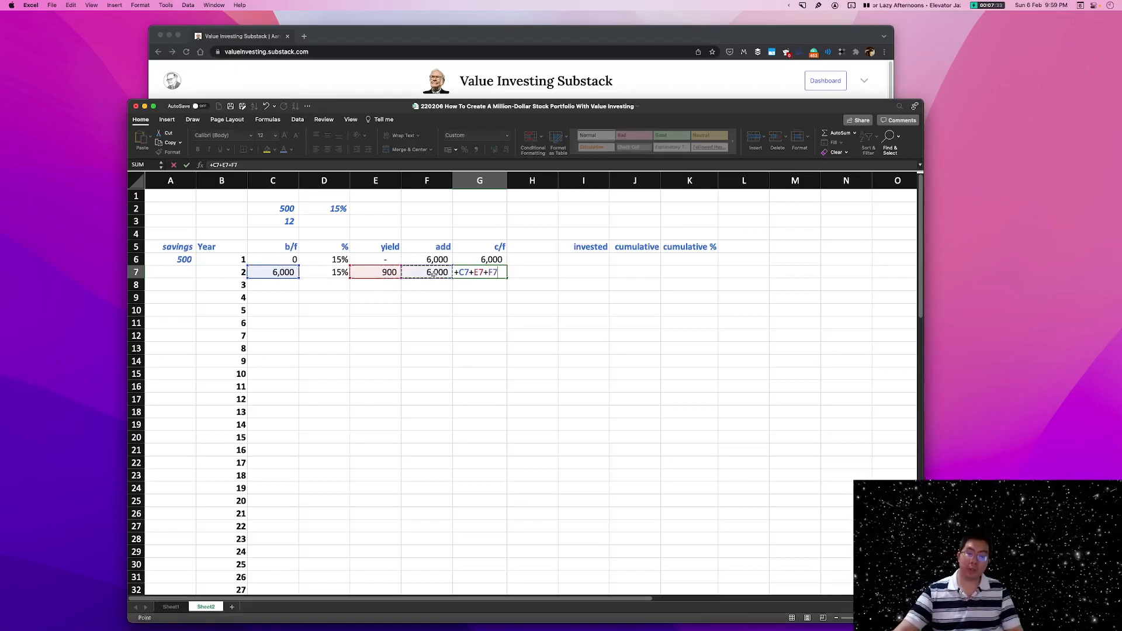
key(Return)
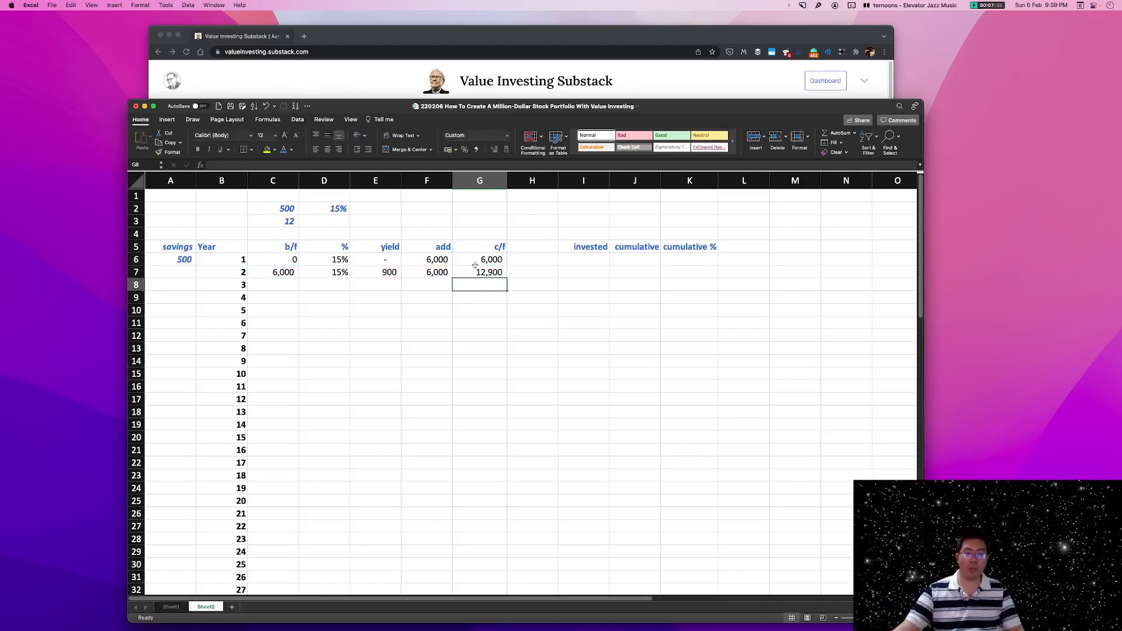
Fill the year 2 formulas in C7:G7 down one row to year 3.
click(496, 273)
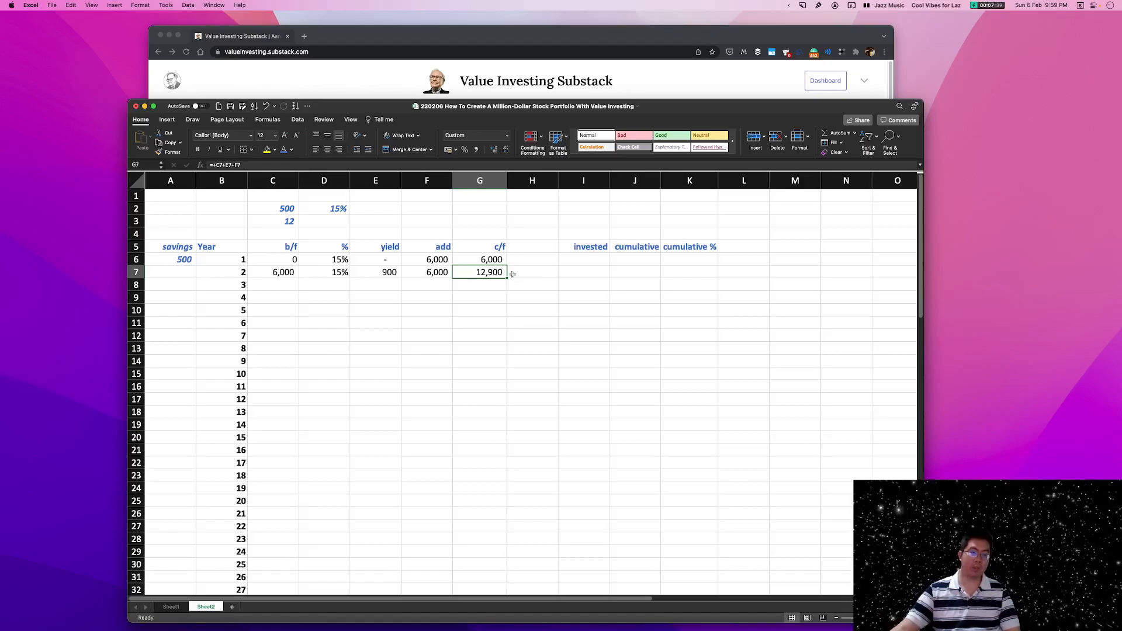
click(294, 289)
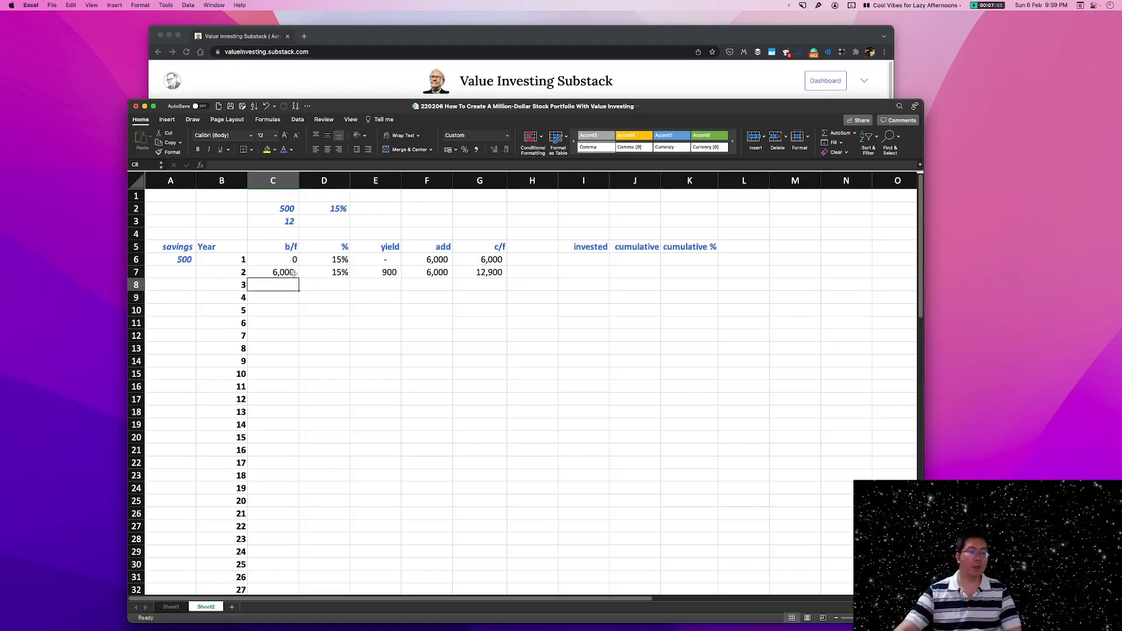
drag(296, 273, 505, 294)
click(547, 341)
click(480, 286)
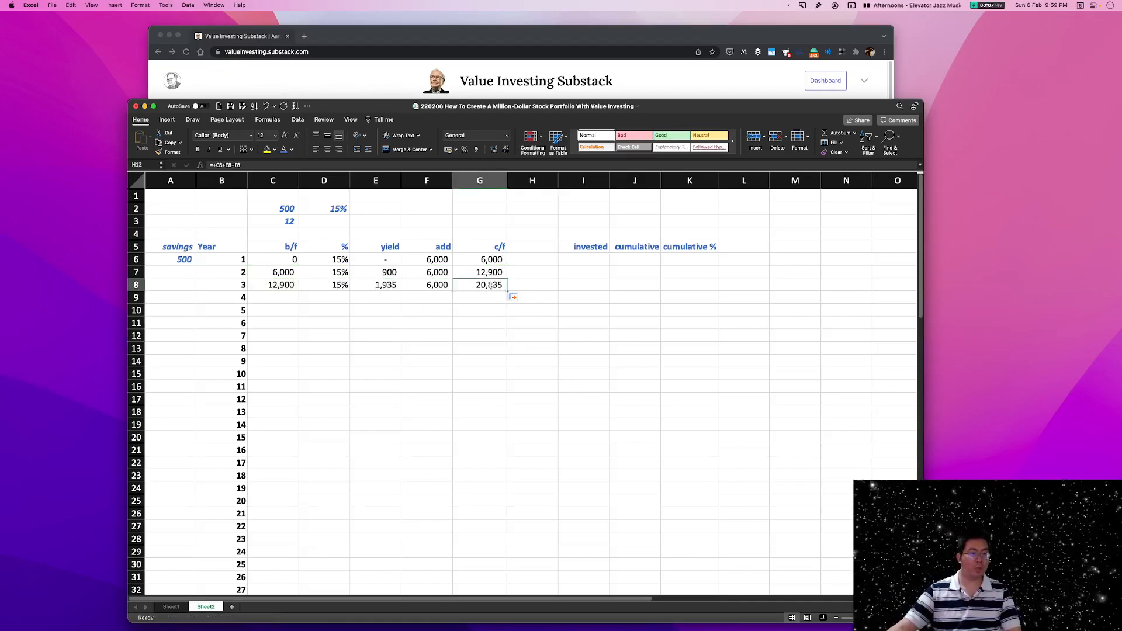
Examine which cells the year 3 yield formula in E8 and c/f formula in G8 refer to.
click(386, 285)
double_click(383, 285)
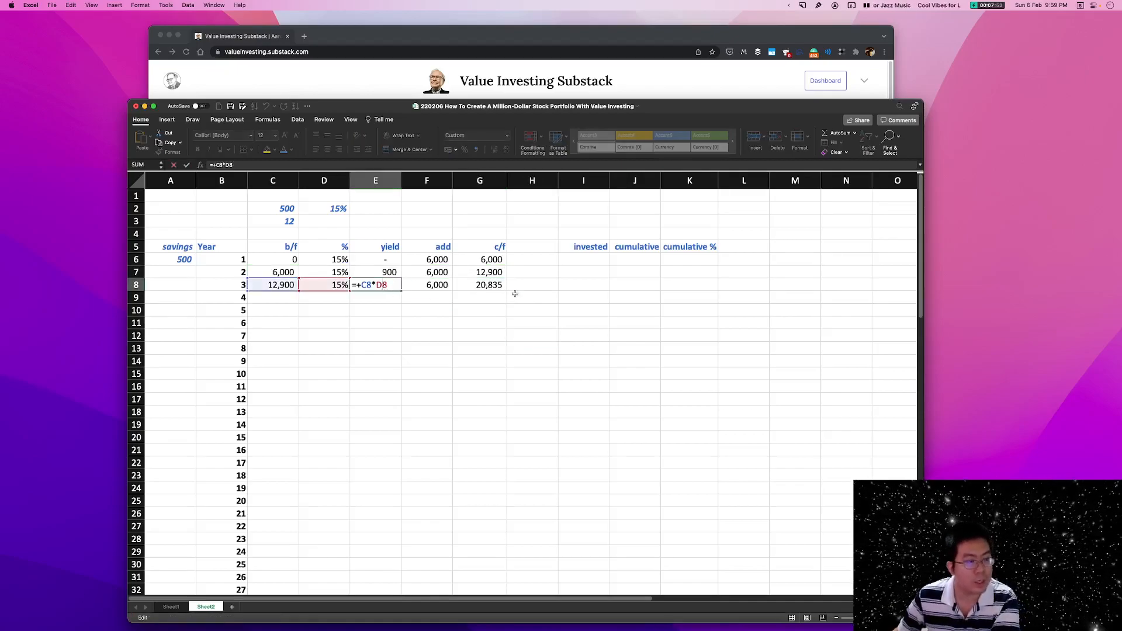
click(496, 285)
double_click(498, 285)
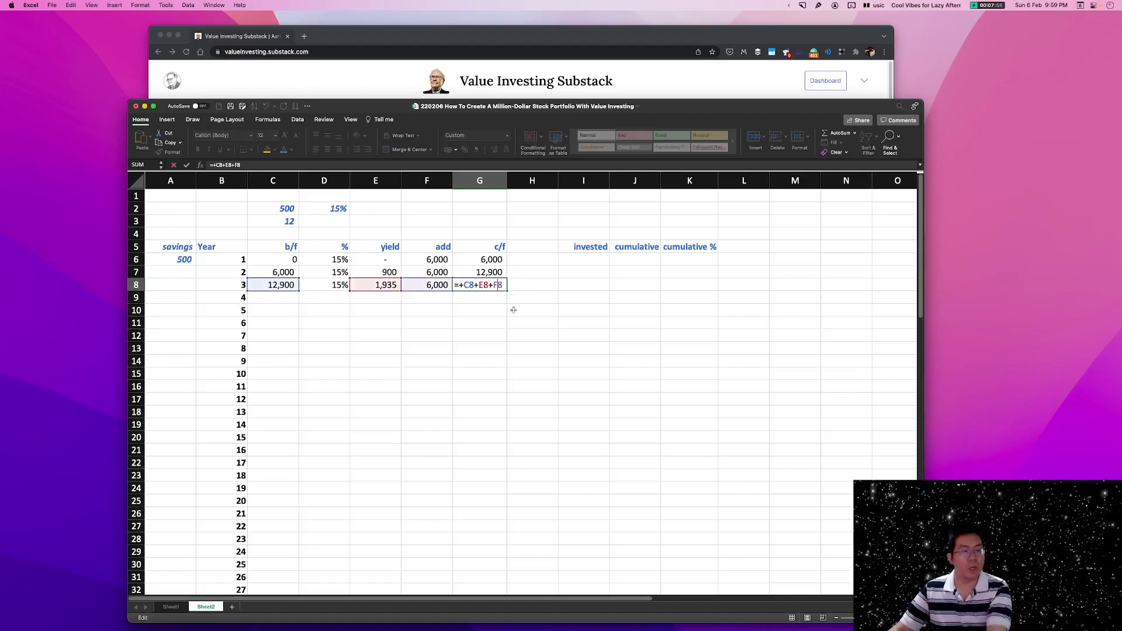
key(Escape)
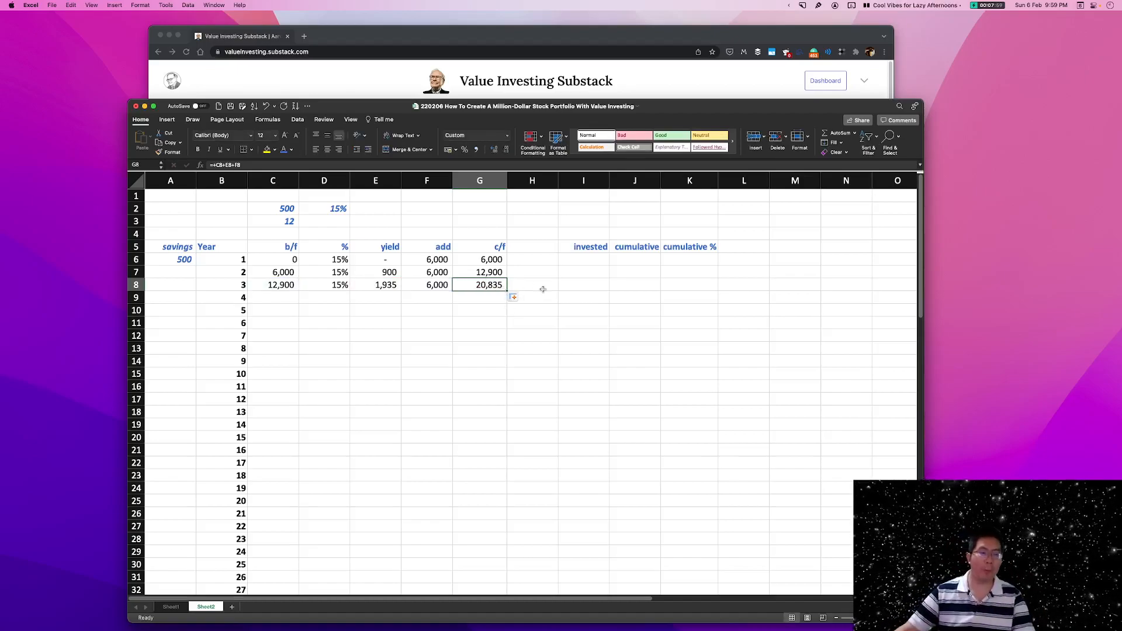
double_click(497, 285)
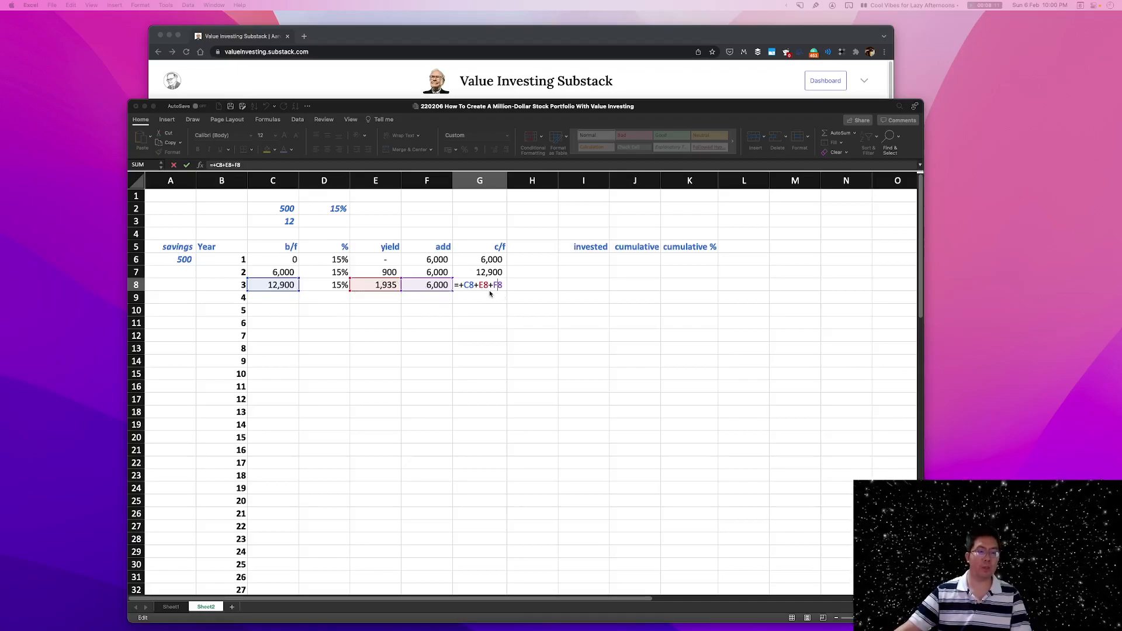
click(513, 300)
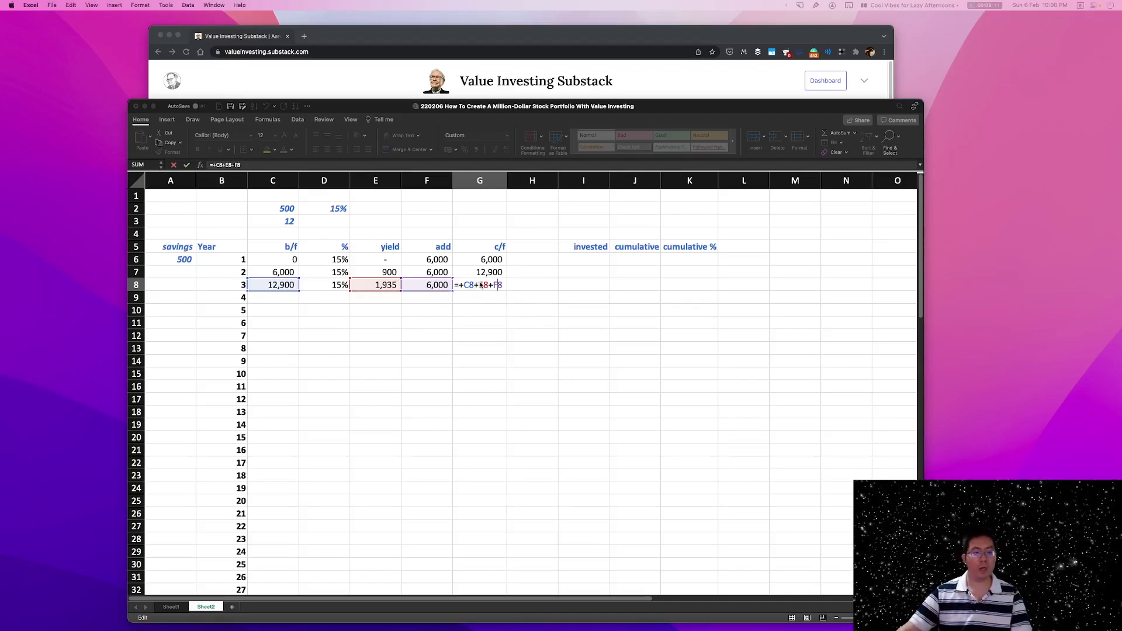
key(Return)
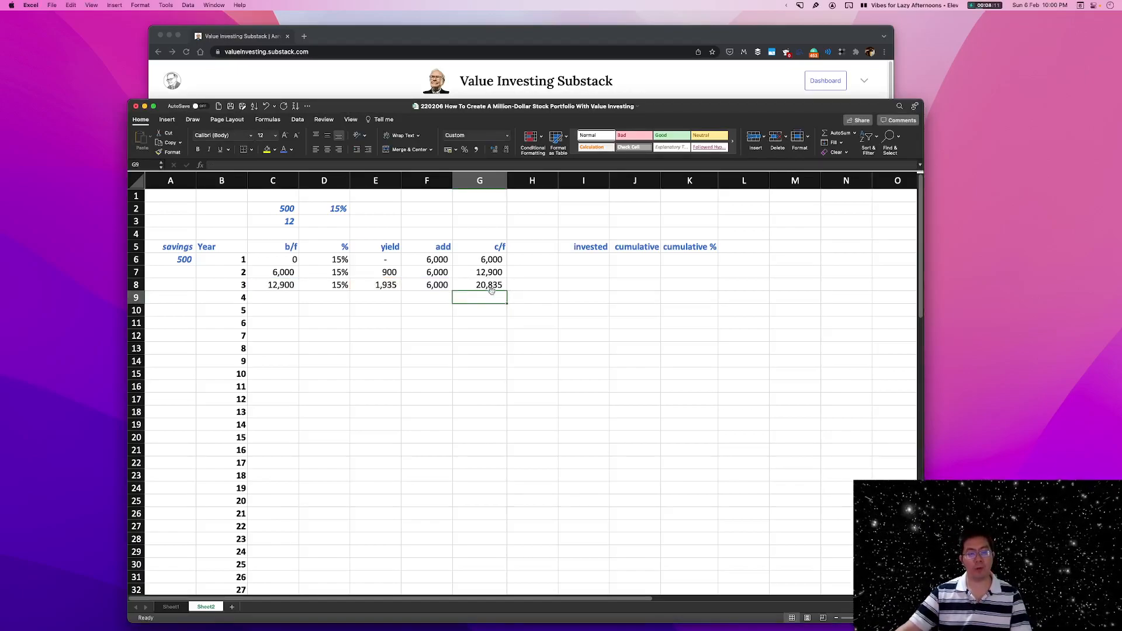
Fill the year 3 formulas in C8:G8 down through year 5 in row 10.
click(494, 281)
drag(295, 284, 503, 313)
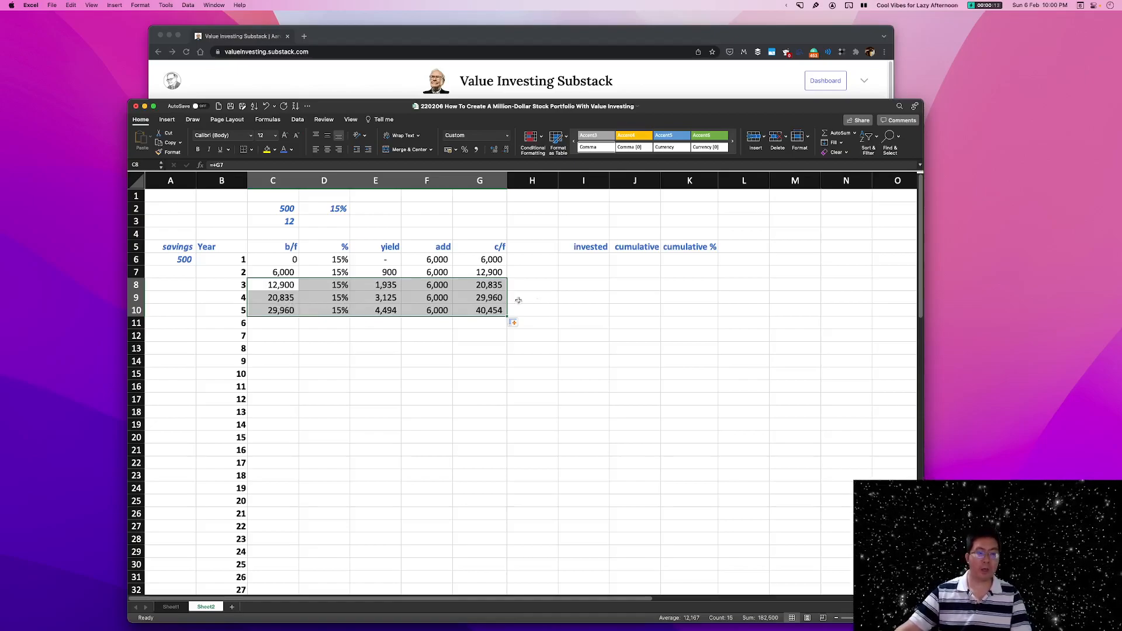
click(590, 333)
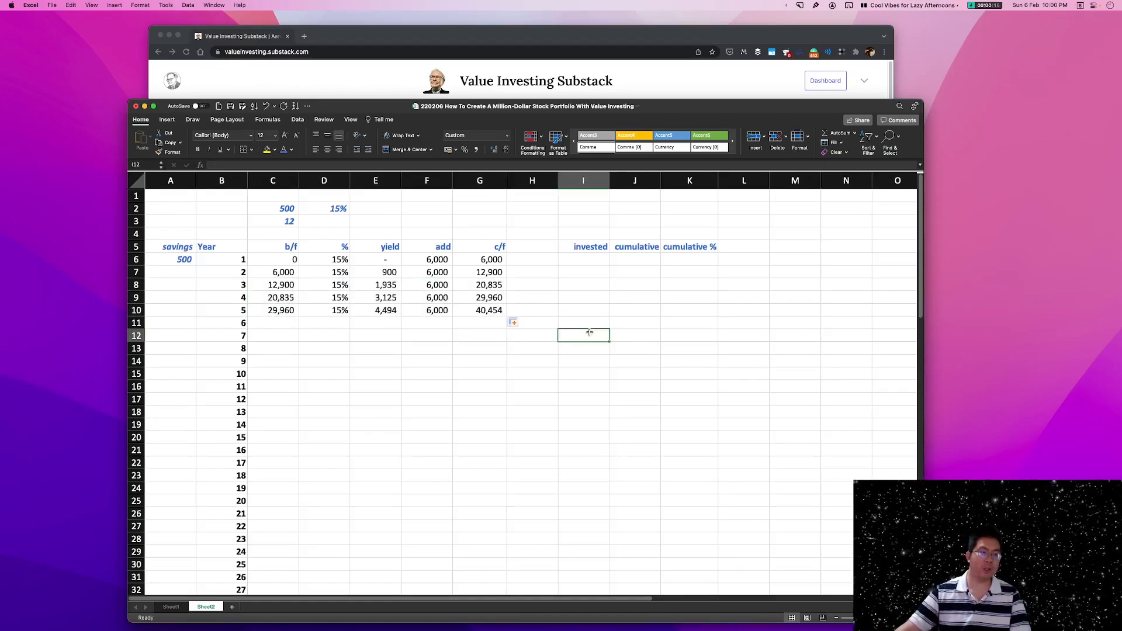
Review the year 5 c/f cell, the monthly savings input, and the percentage, add and c/f formulas for the earlier years.
click(486, 312)
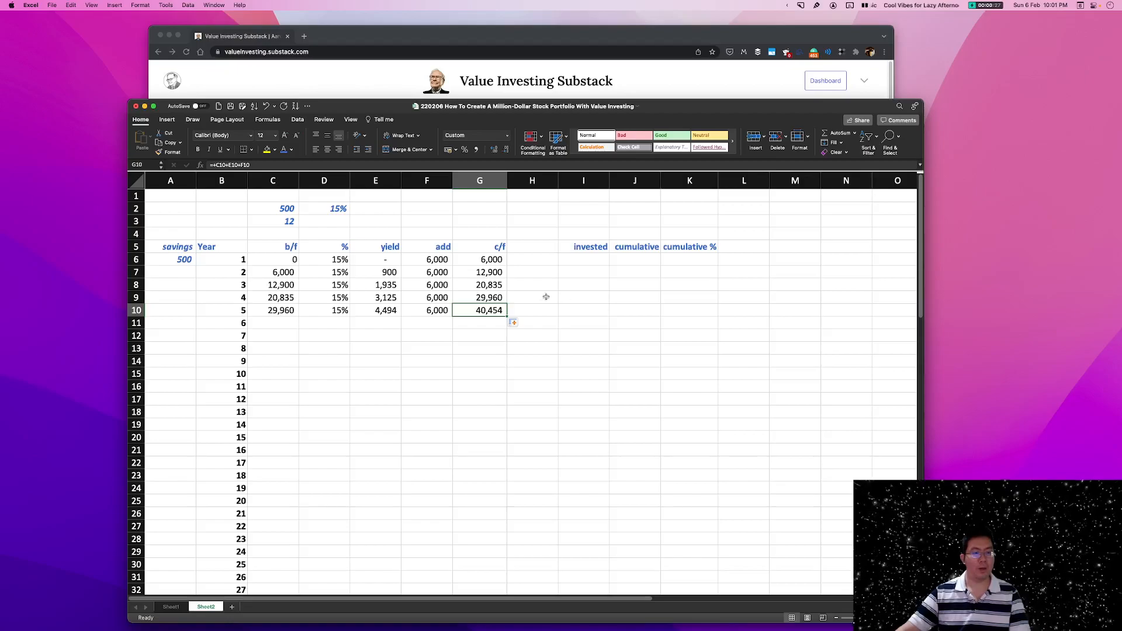
click(443, 261)
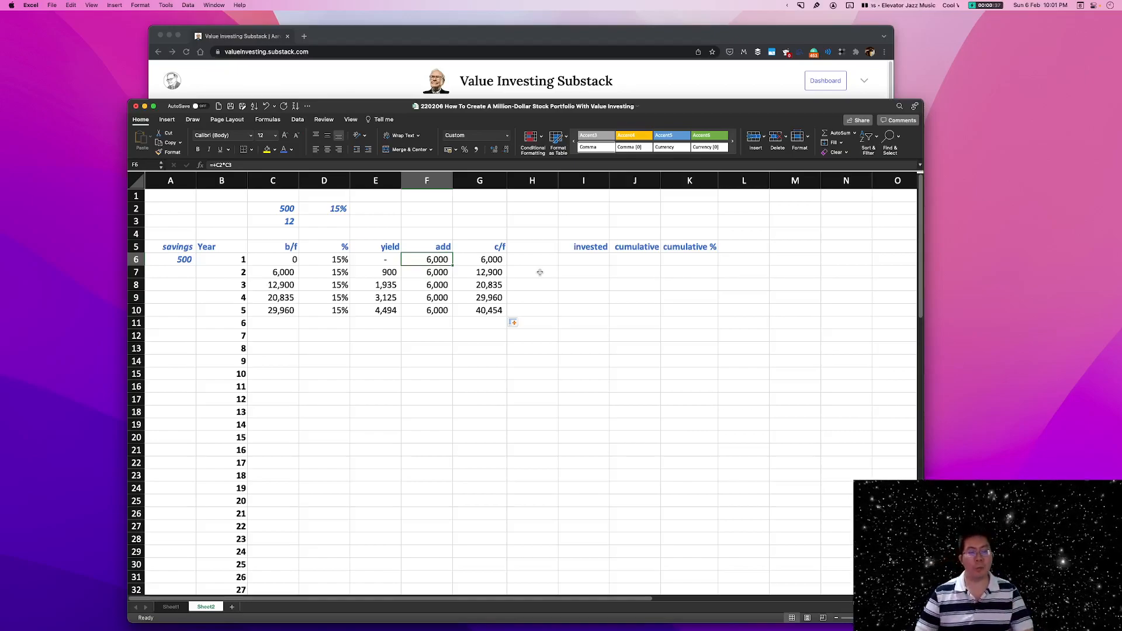
click(287, 209)
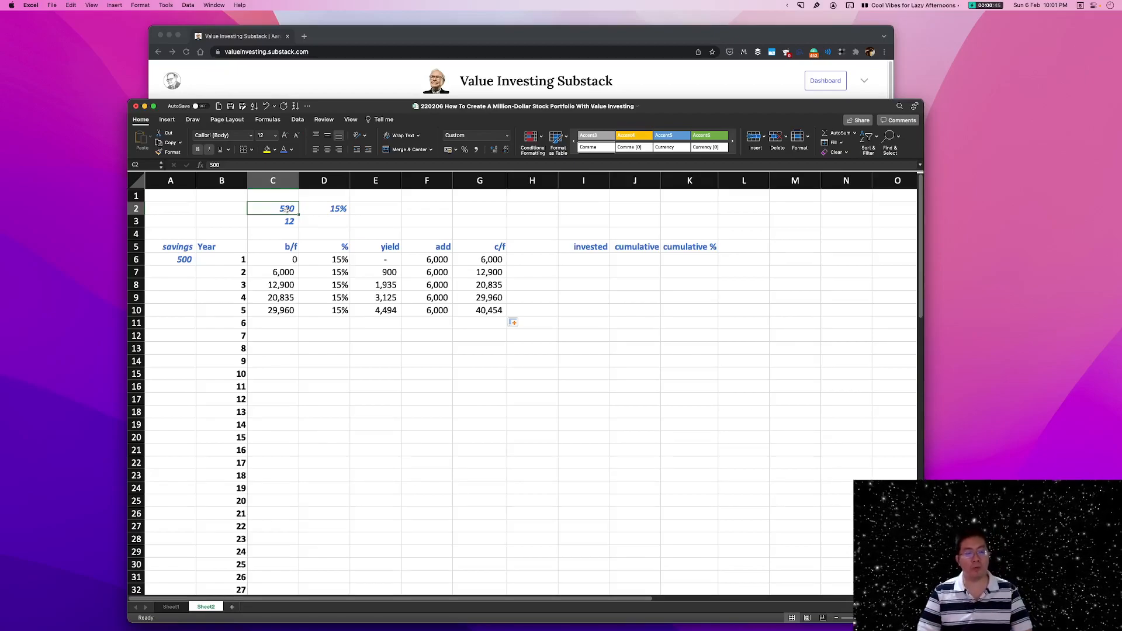
click(342, 272)
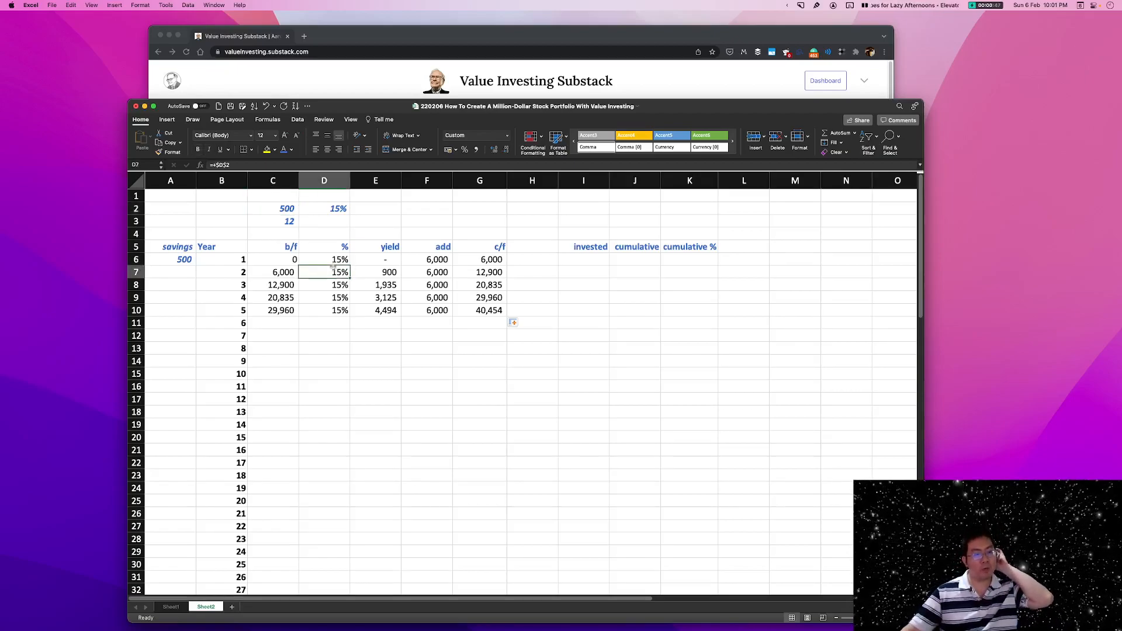
drag(334, 267, 333, 308)
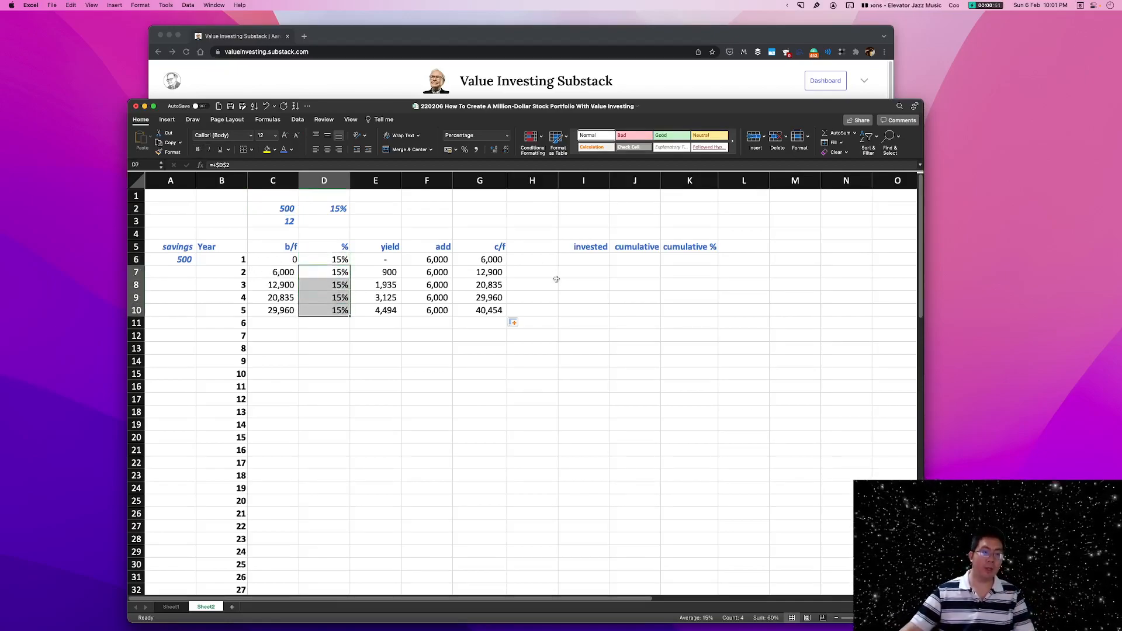
drag(422, 273, 428, 305)
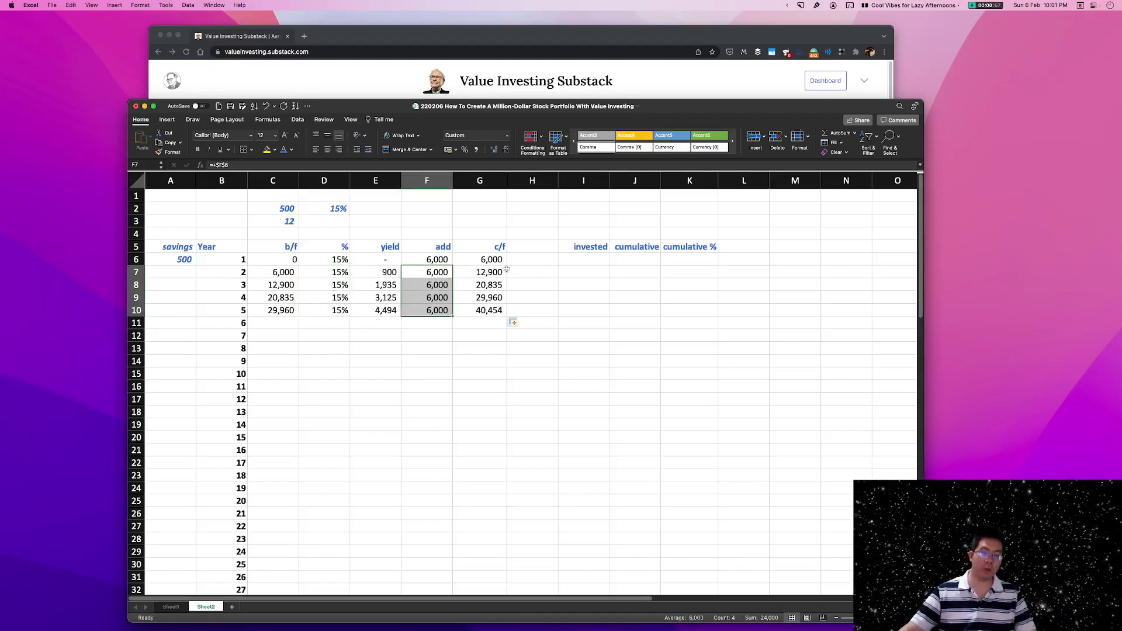
click(490, 273)
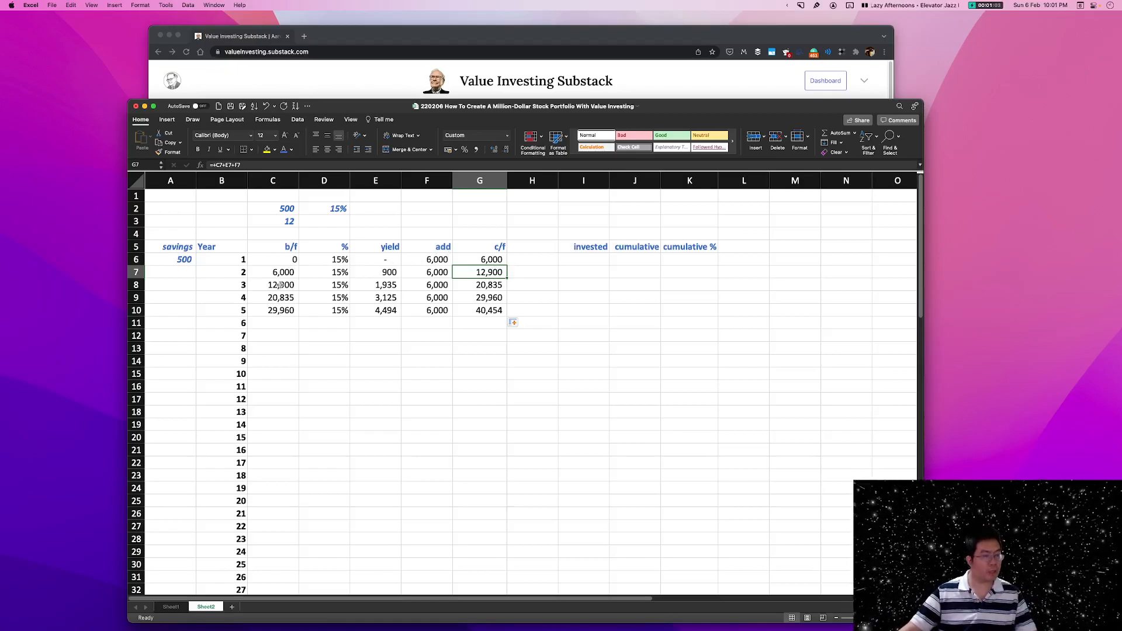
drag(280, 285, 480, 284)
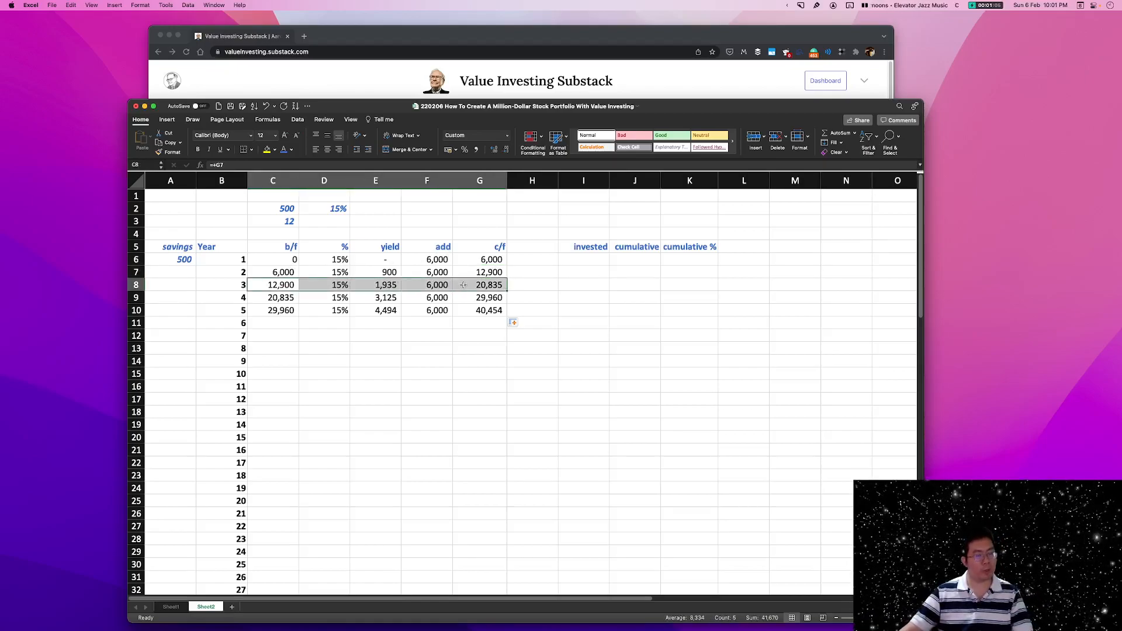
click(479, 311)
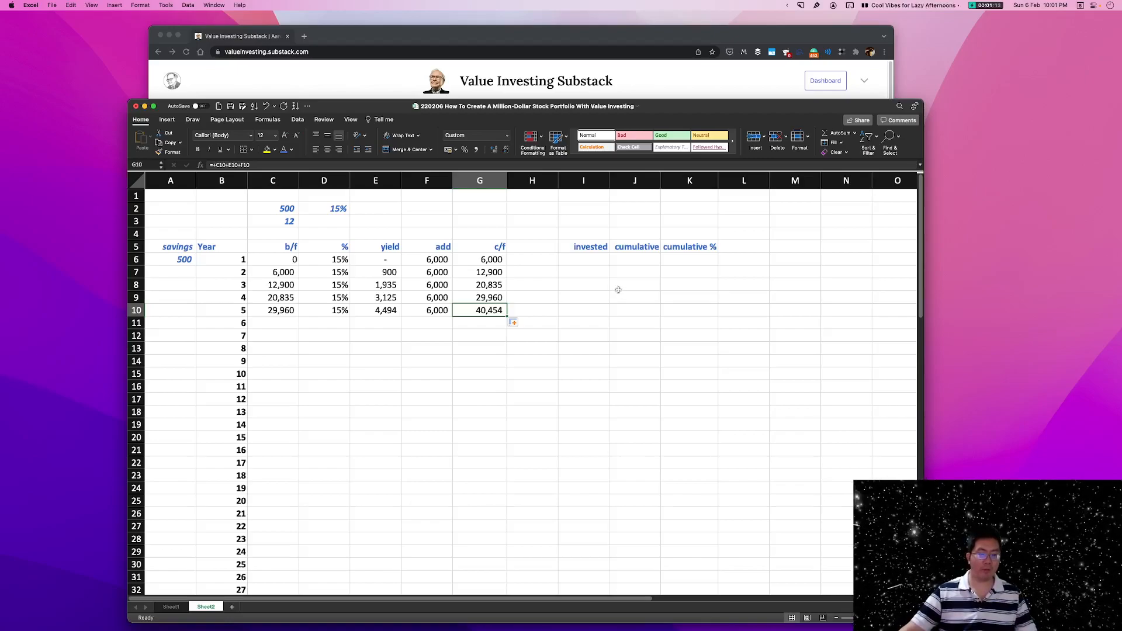
Link the year 1 invested cell I6 to the year 1 add amount with the formula +F6.
drag(592, 248, 697, 251)
click(687, 308)
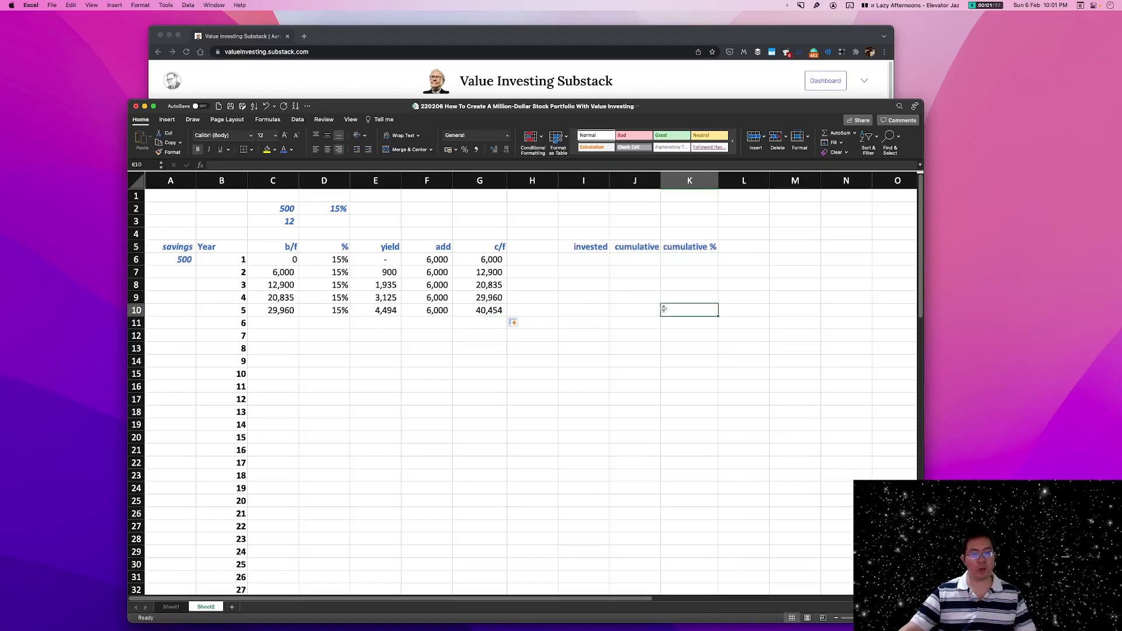
click(596, 261)
drag(579, 247, 589, 310)
click(582, 284)
click(581, 261)
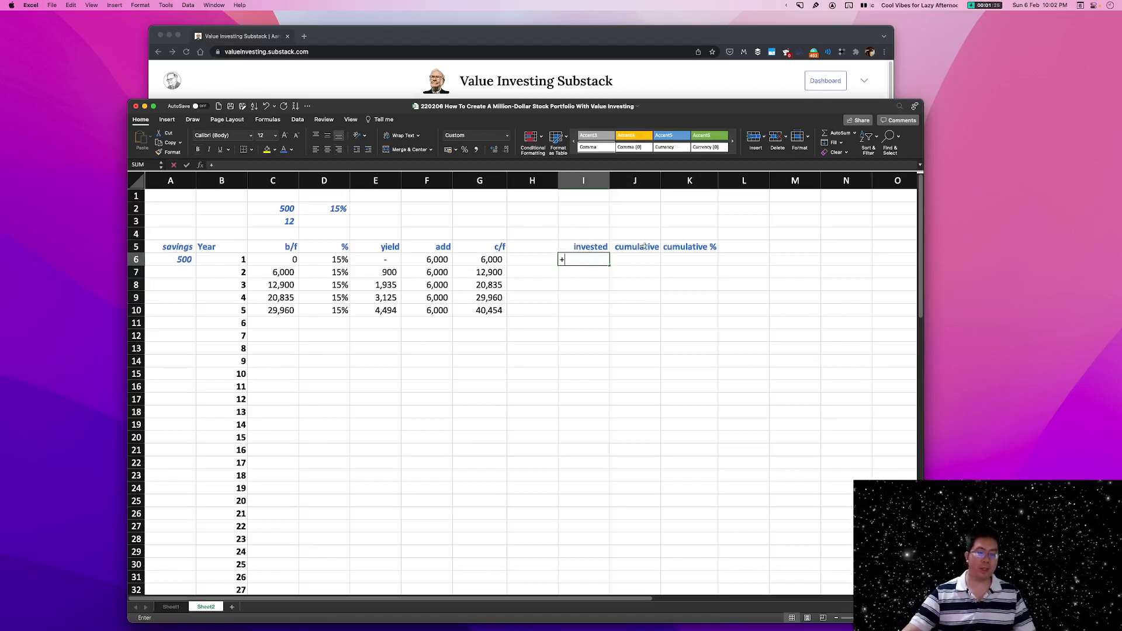
text(+)
click(429, 259)
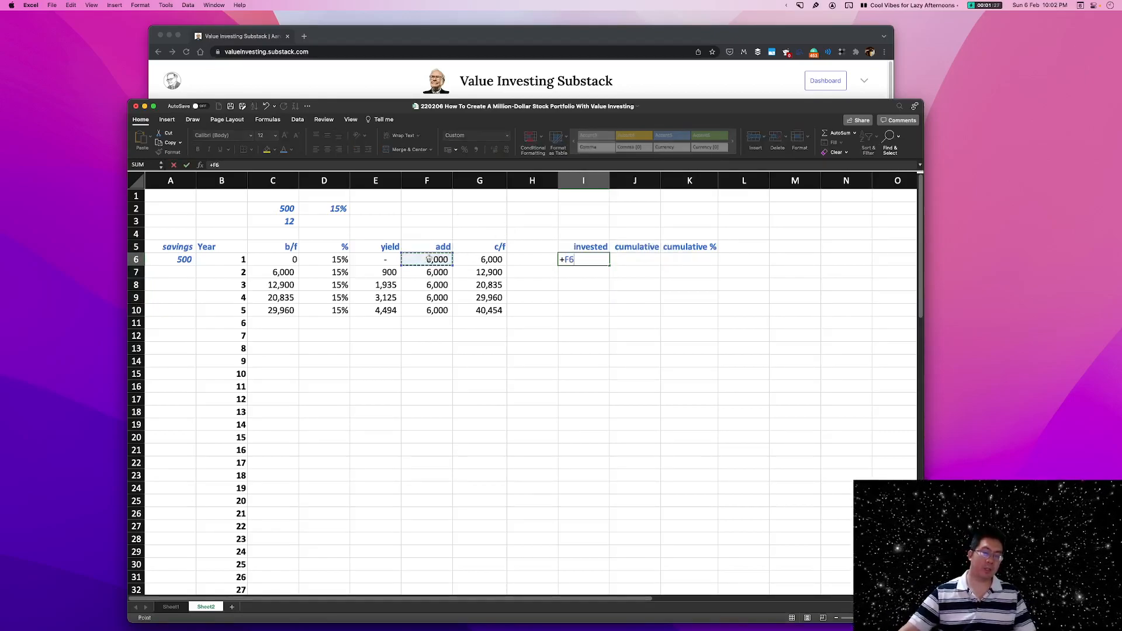
key(Return)
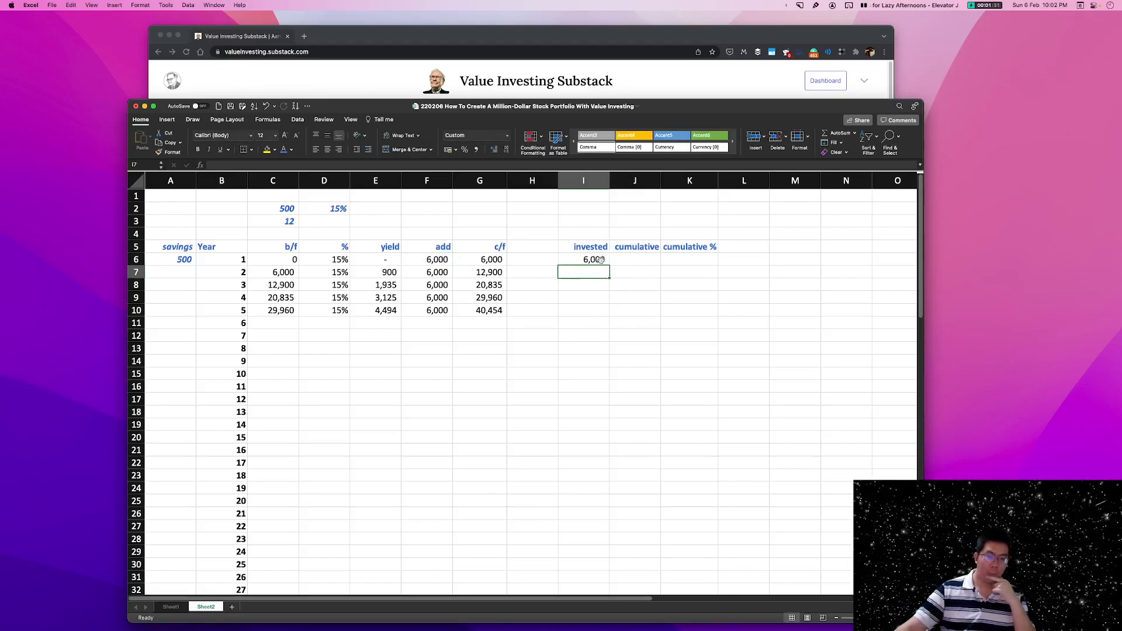
Fill the invested formula from I6 down to I10 and compare it with the add column for years 2 to 5.
click(439, 260)
click(580, 259)
click(430, 260)
click(431, 271)
click(601, 272)
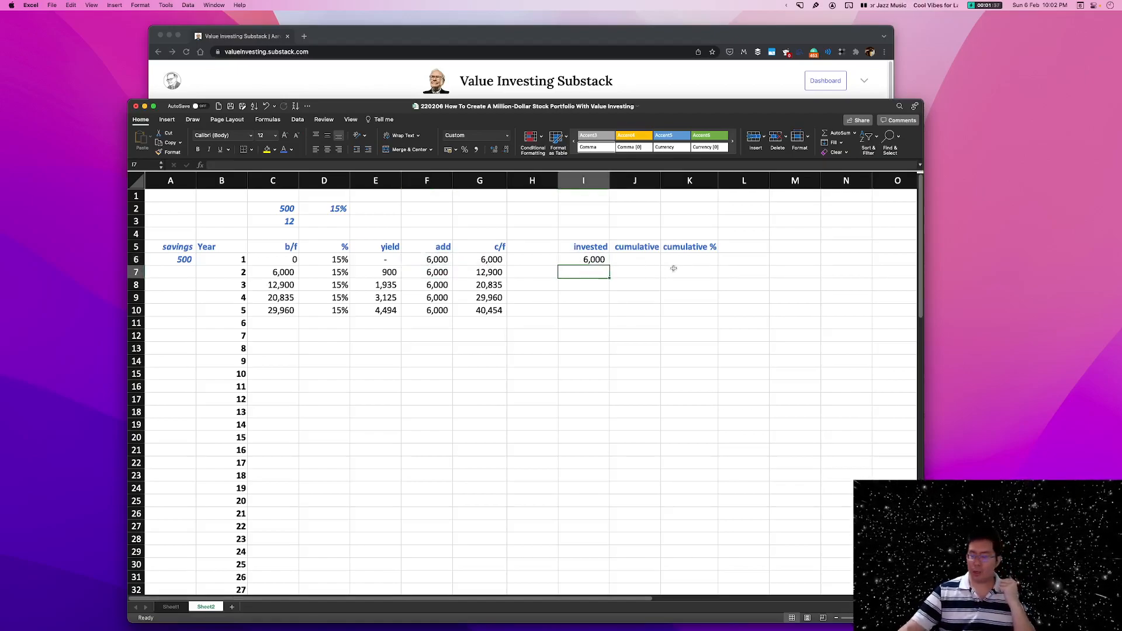
click(599, 261)
drag(610, 266, 574, 312)
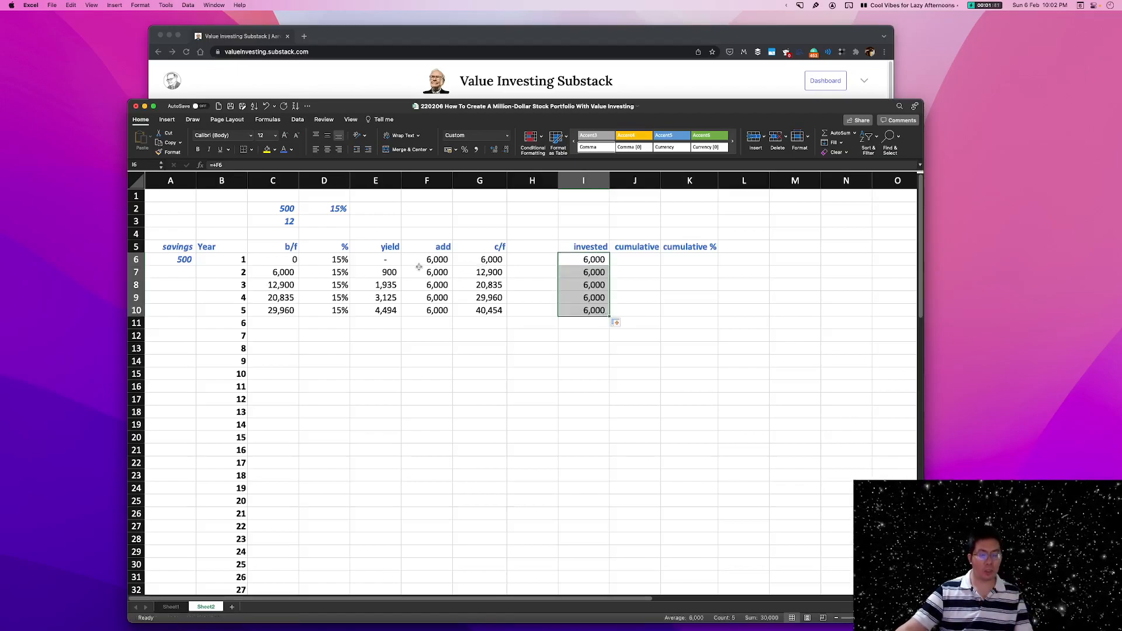
drag(437, 273, 439, 310)
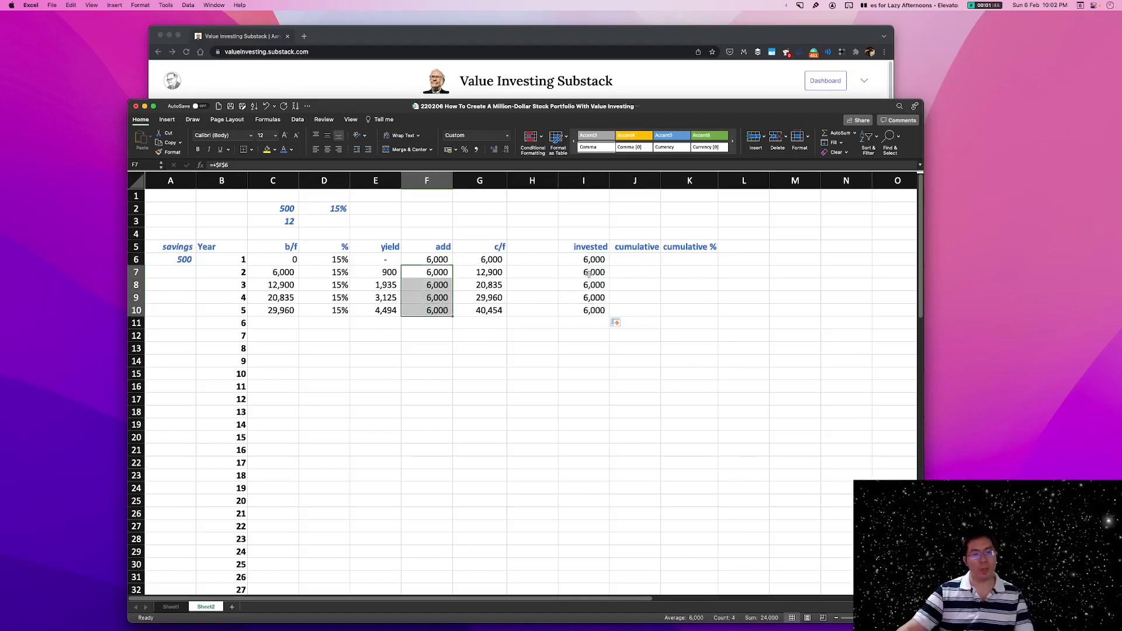
drag(585, 272, 588, 309)
click(666, 297)
Total the invested amounts I6:I10 in the year 5 cumulative cell J10 with a SUM formula.
click(635, 310)
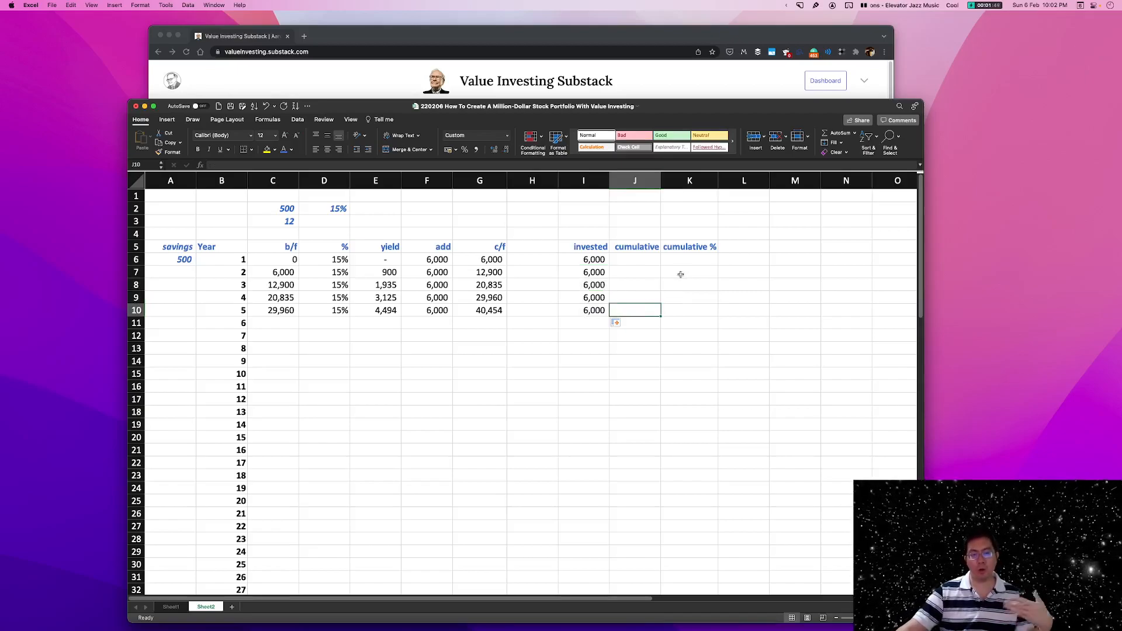
text(=sum()
drag(592, 260, 589, 313)
key(Return)
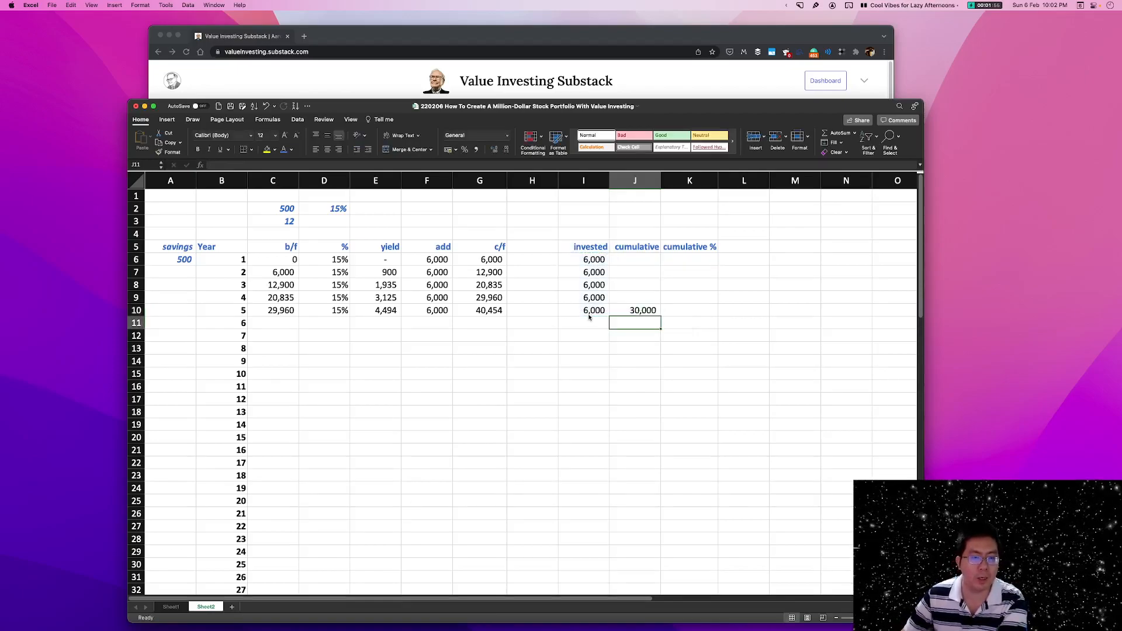
click(690, 311)
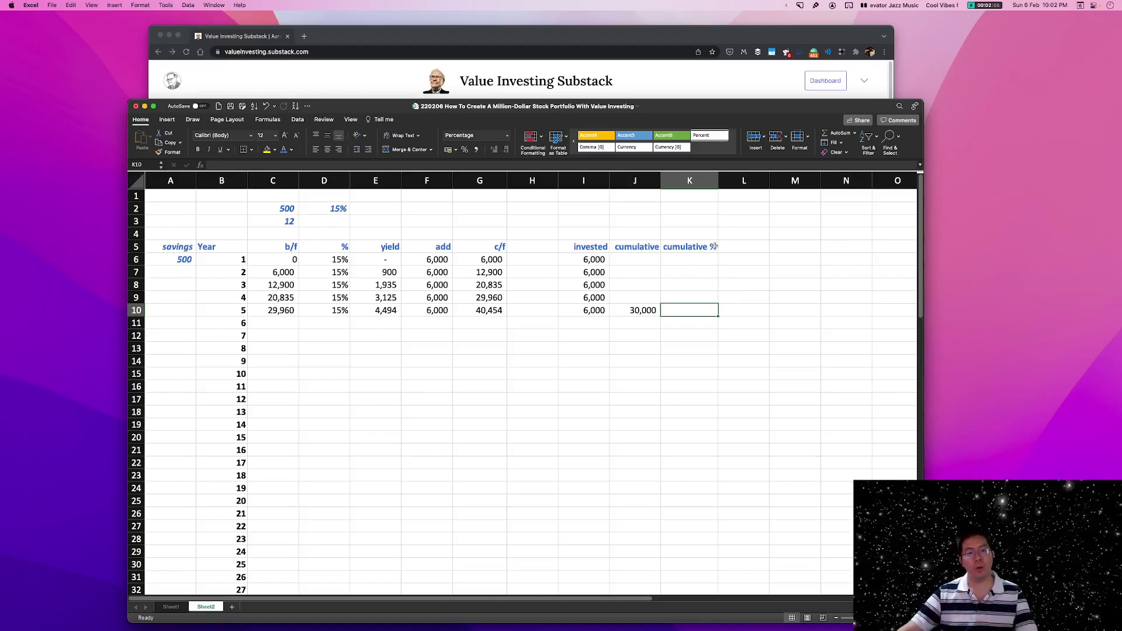
Calculate the year 5 cumulative % in K10 as c/f divided by cumulative invested with the formula +G10/J10.
click(341, 250)
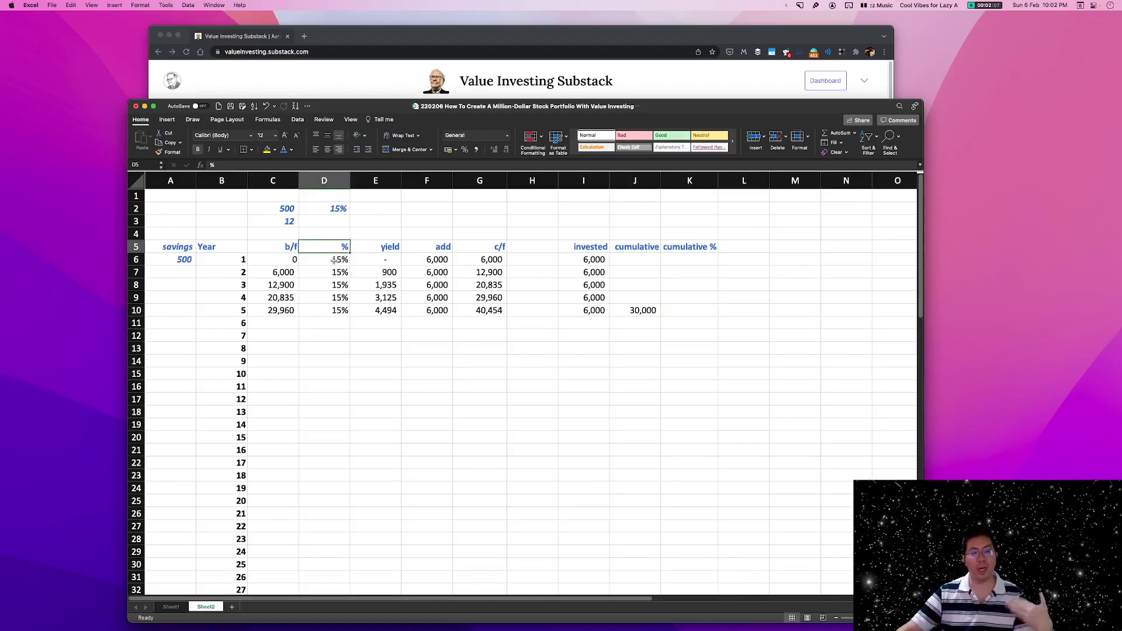
click(331, 210)
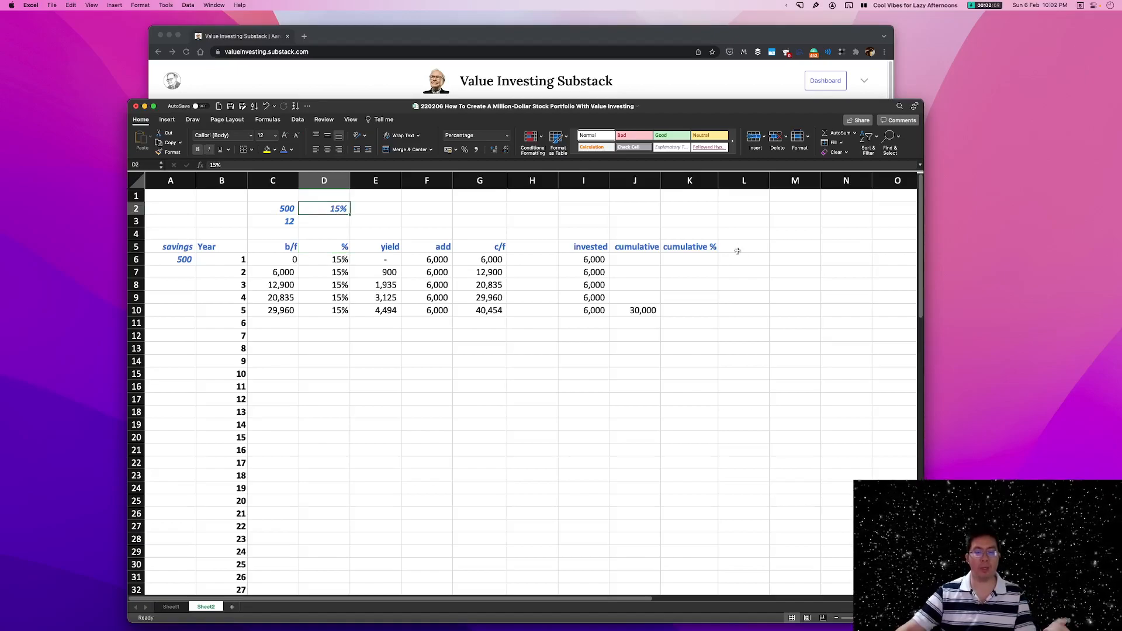
click(701, 249)
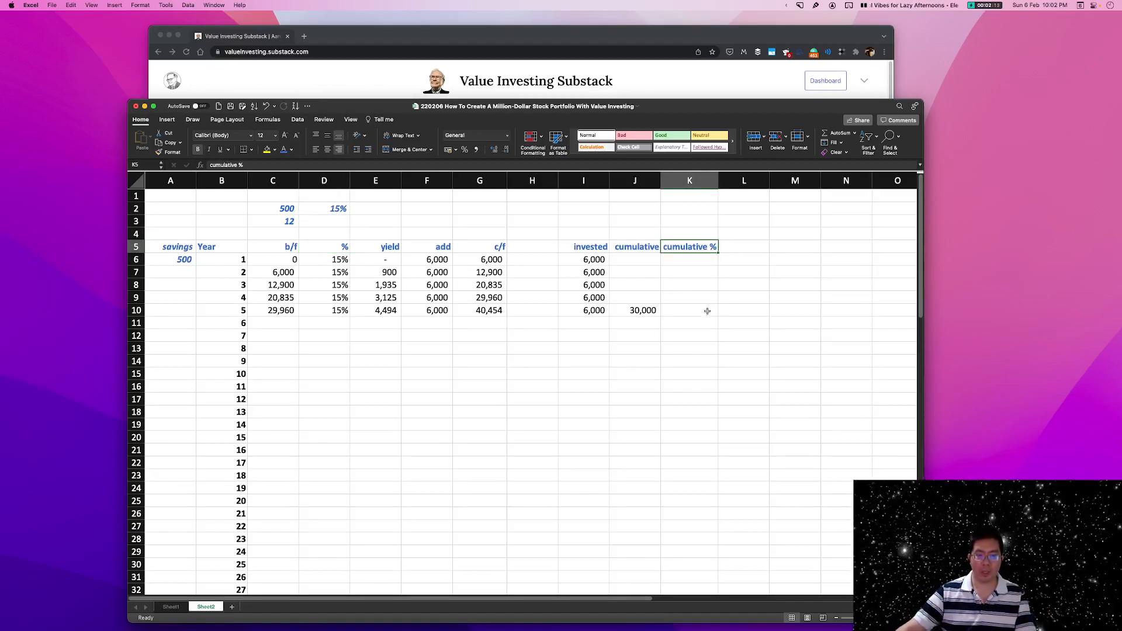
click(709, 311)
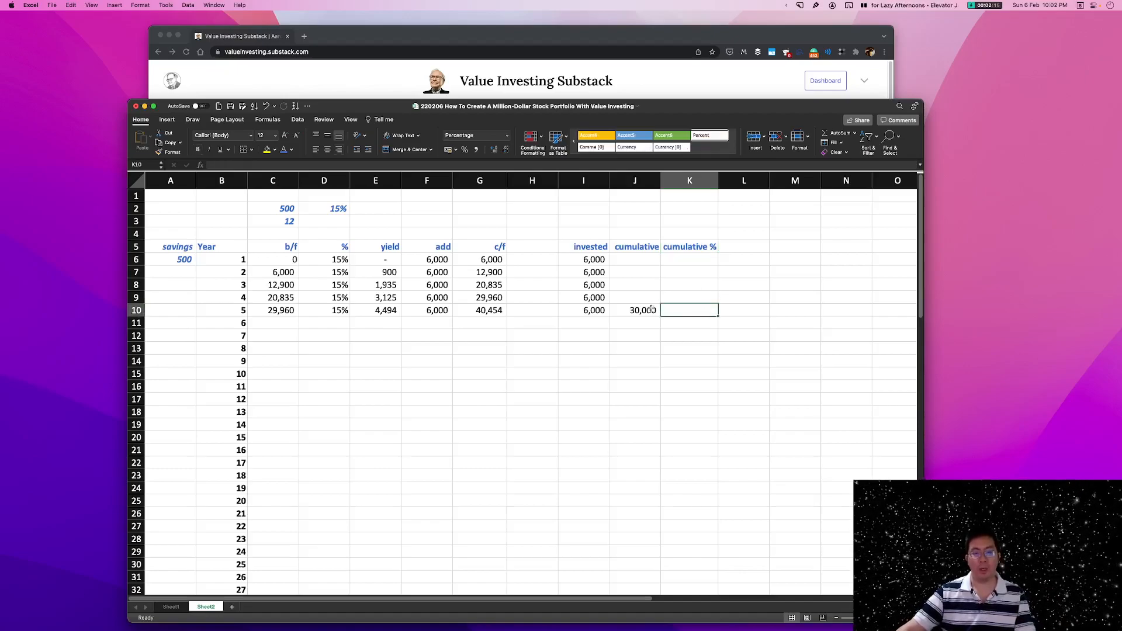
text(+)
click(495, 310)
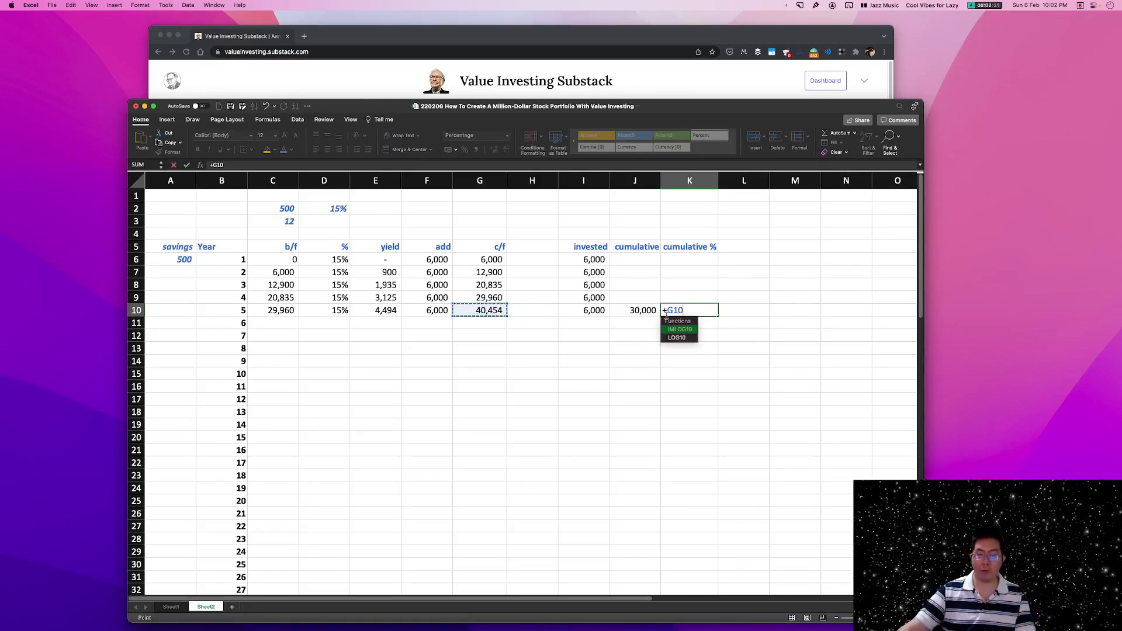
text(/)
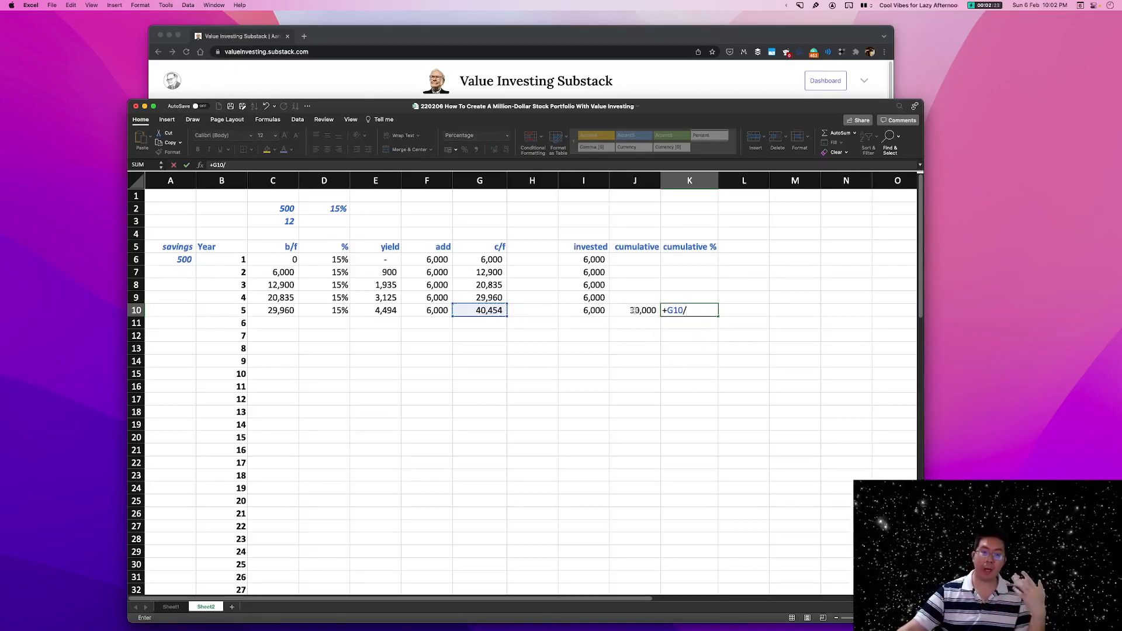
click(634, 311)
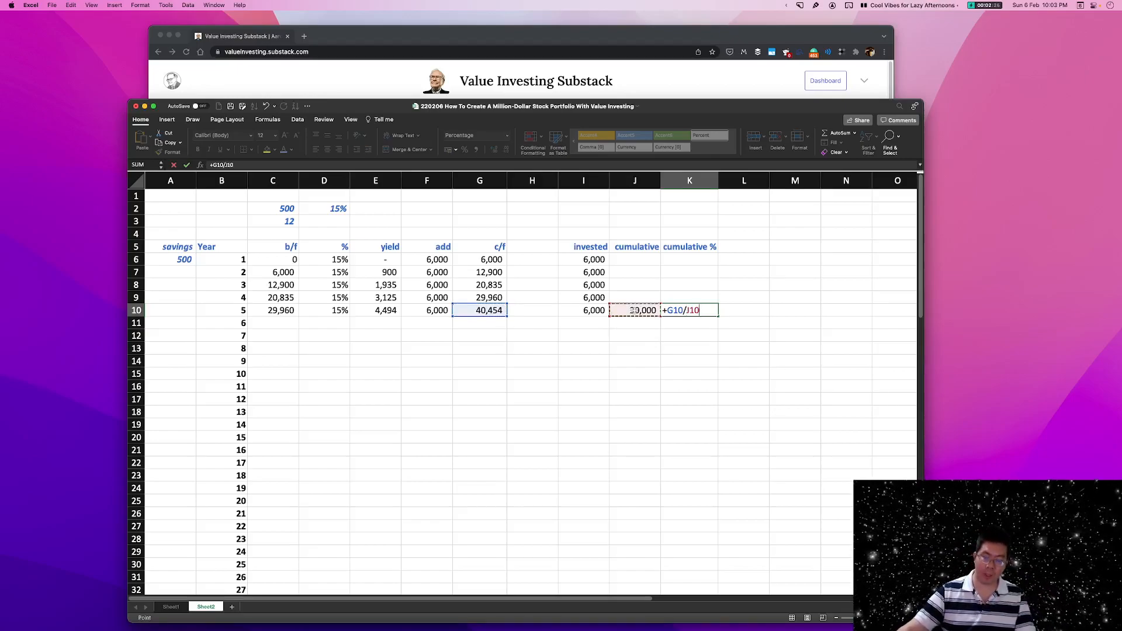
key(Return)
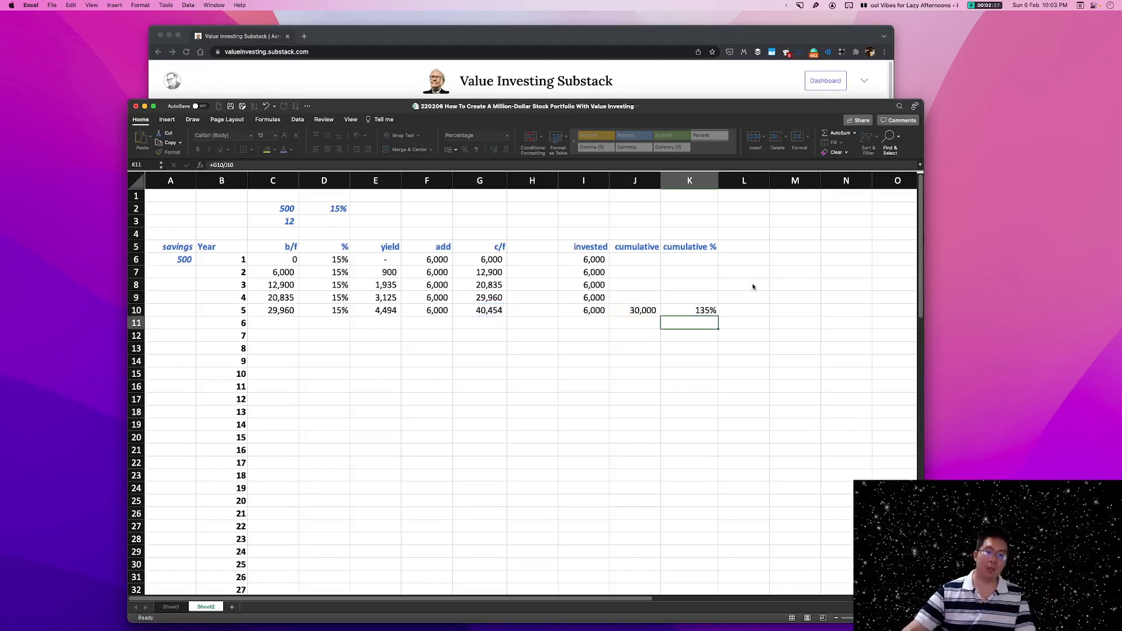
click(708, 311)
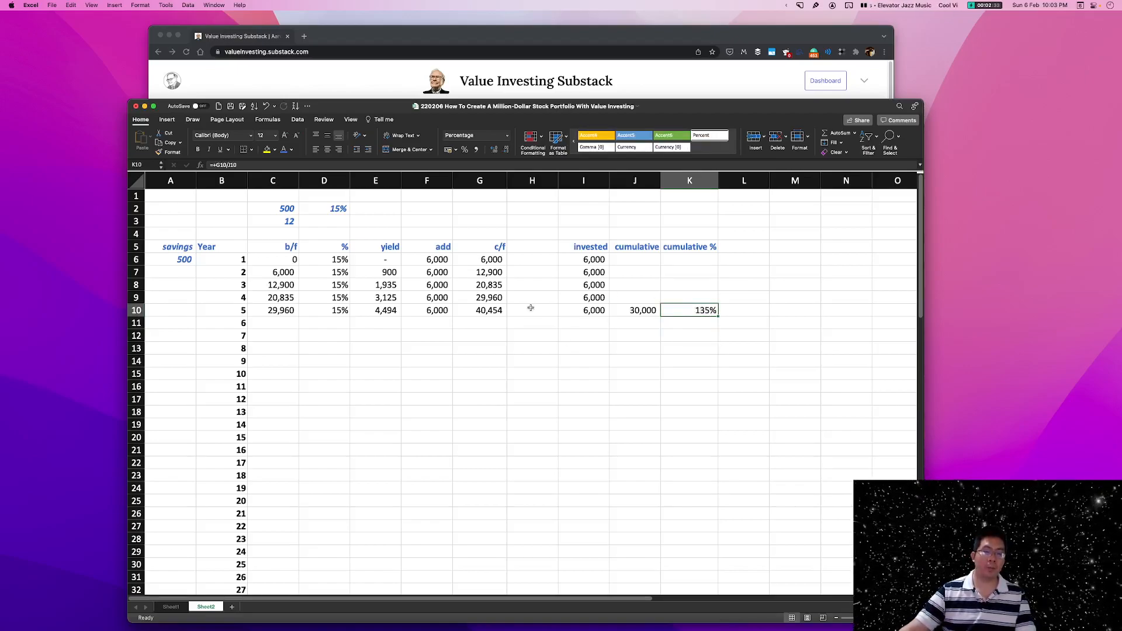
drag(562, 312, 729, 316)
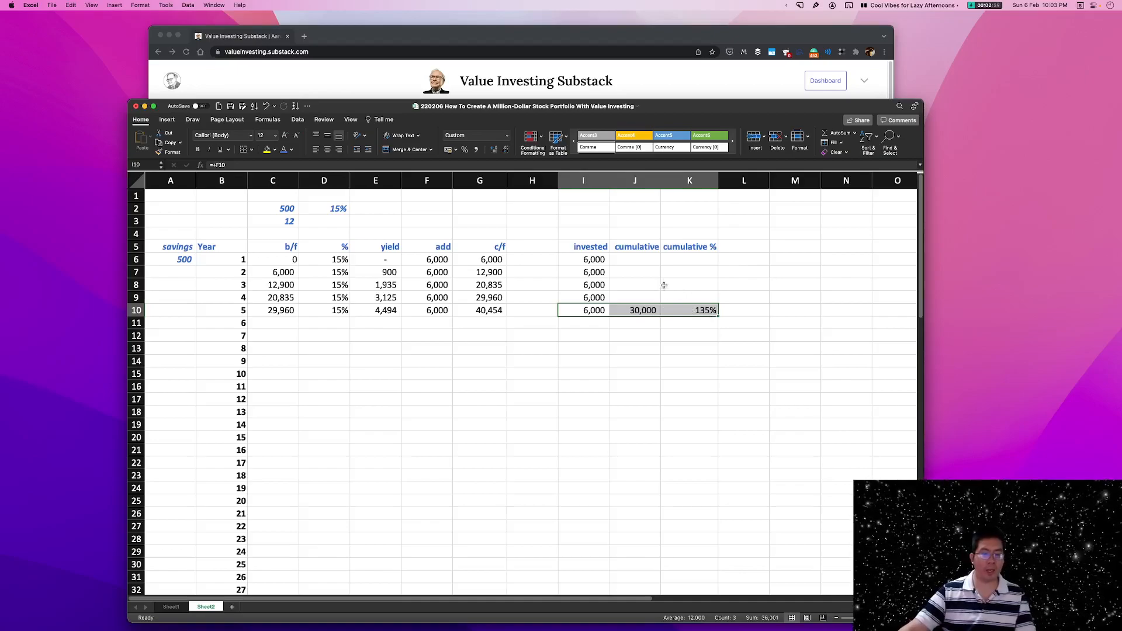
Set the year 6 savings in A11 to double the starting monthly savings with the formula +A6*2.
click(468, 326)
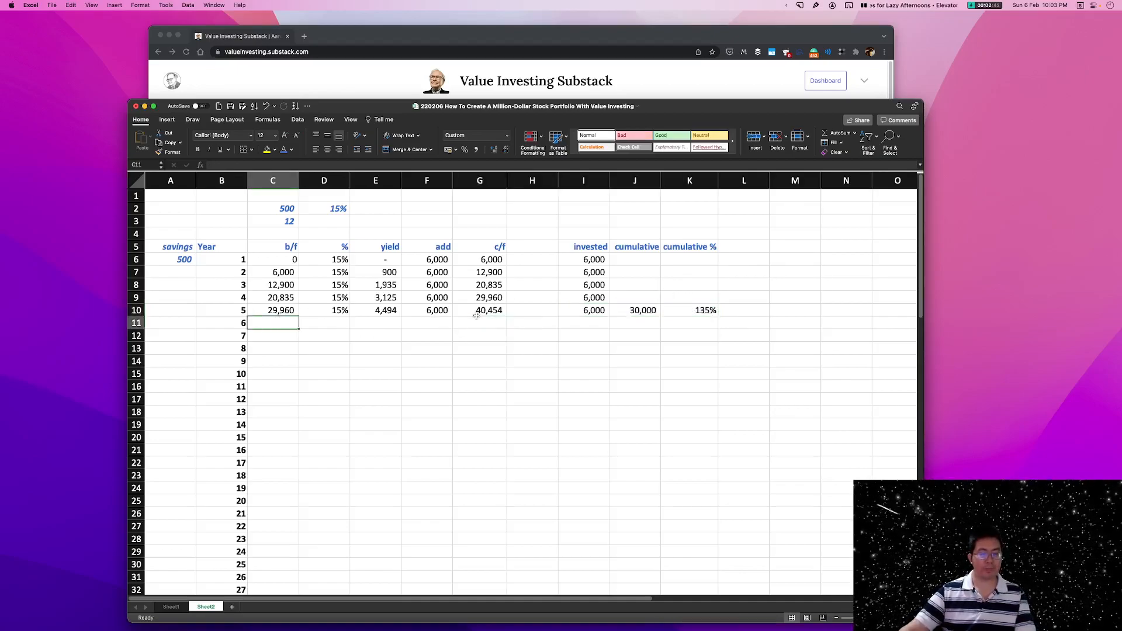
click(436, 323)
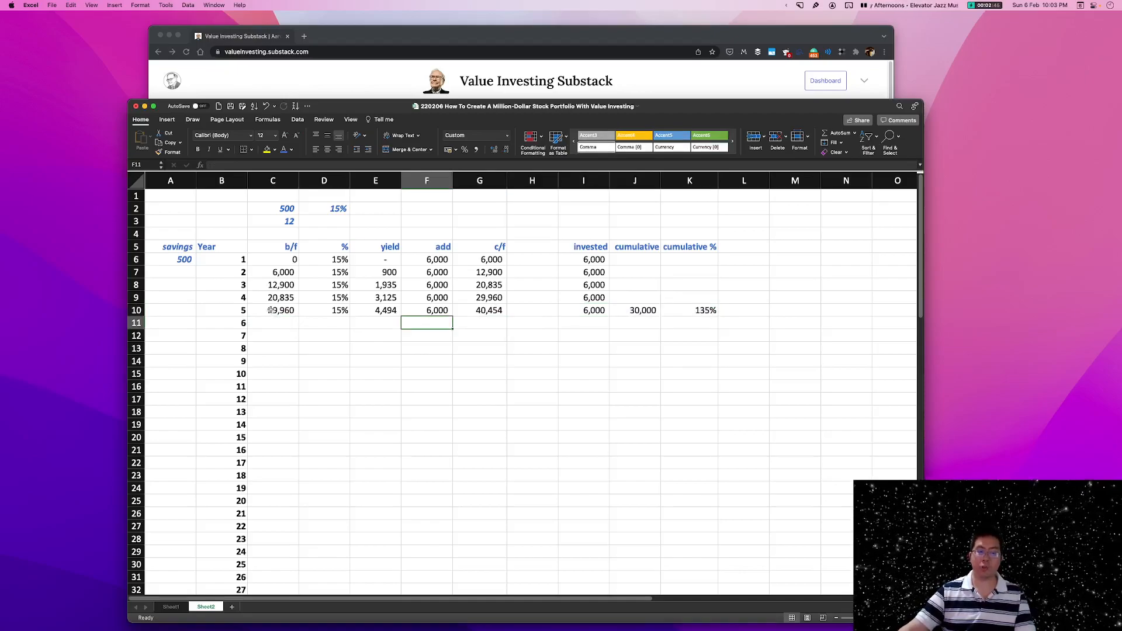
click(229, 322)
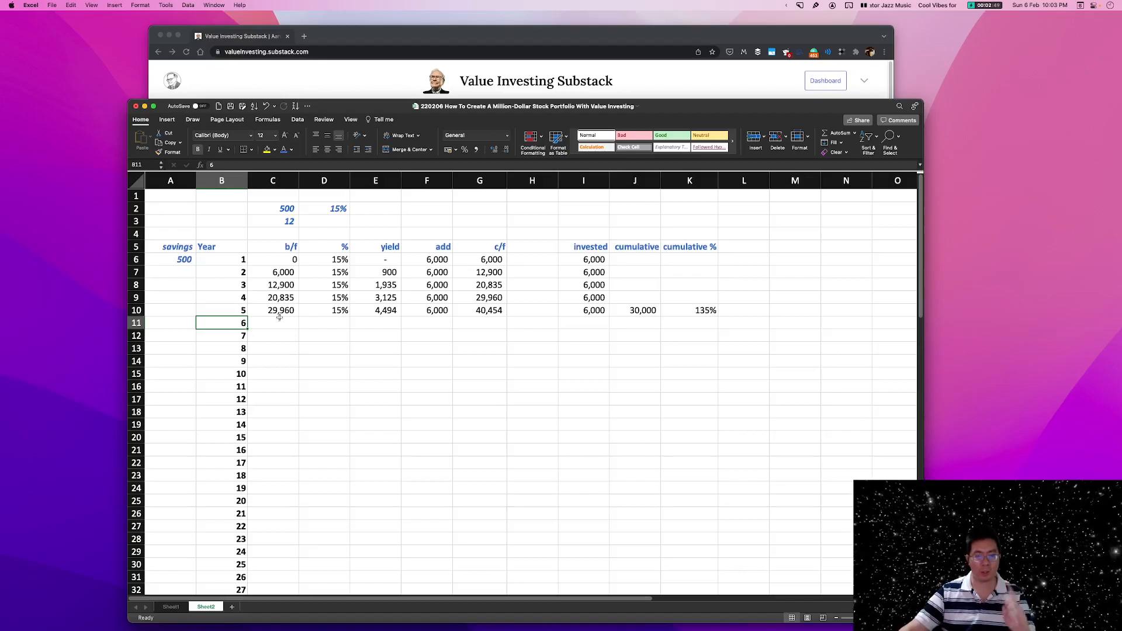
click(176, 260)
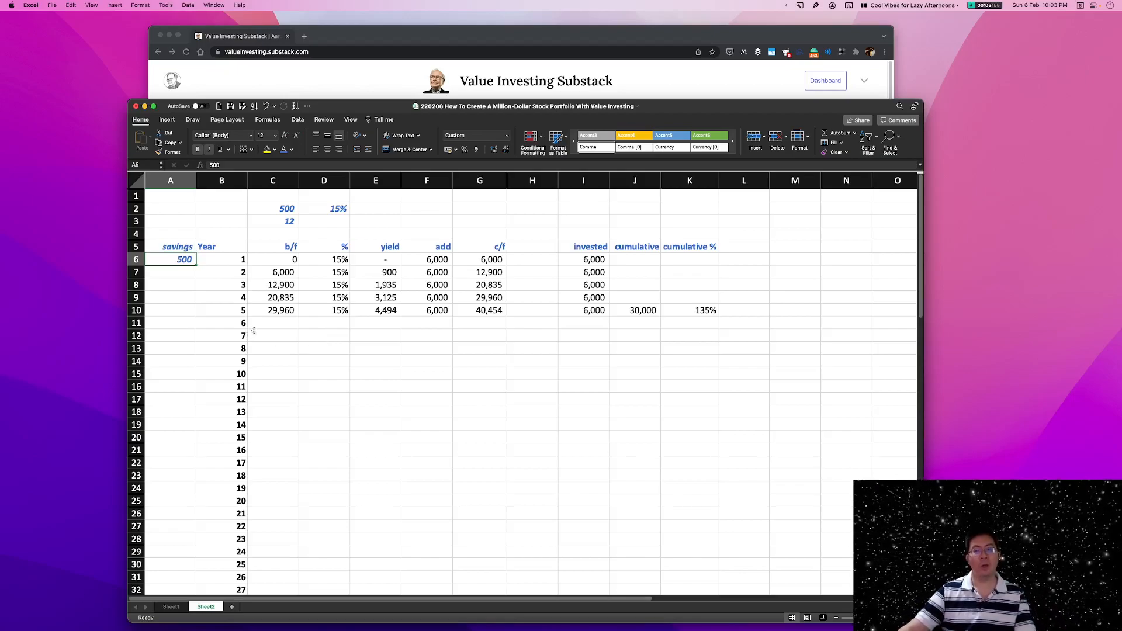
click(173, 311)
click(184, 321)
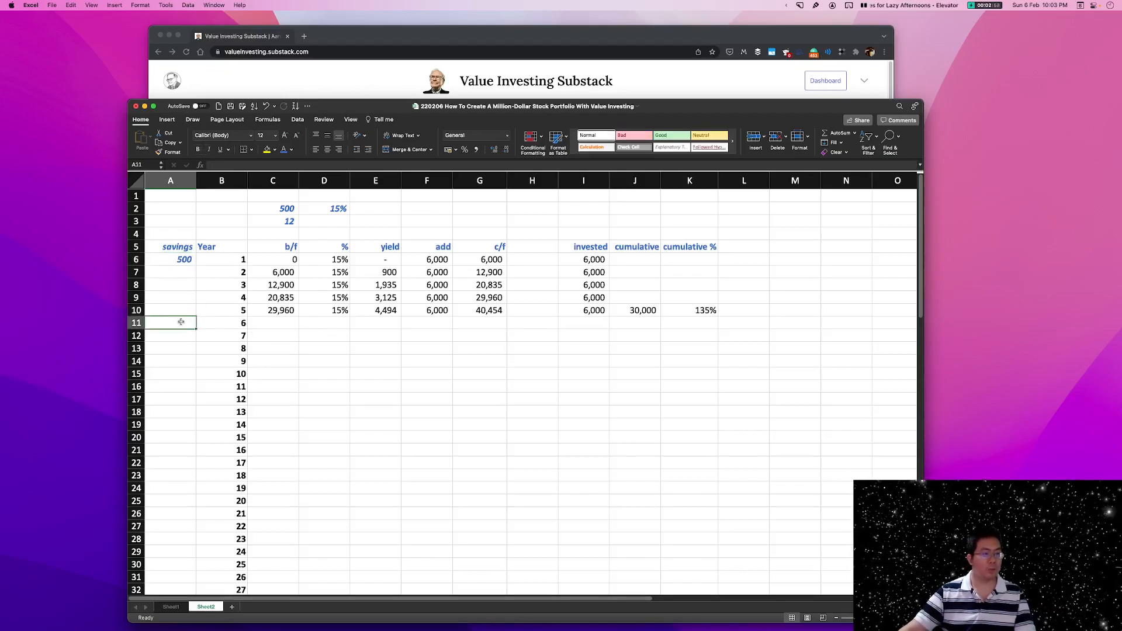
text(+)
click(186, 260)
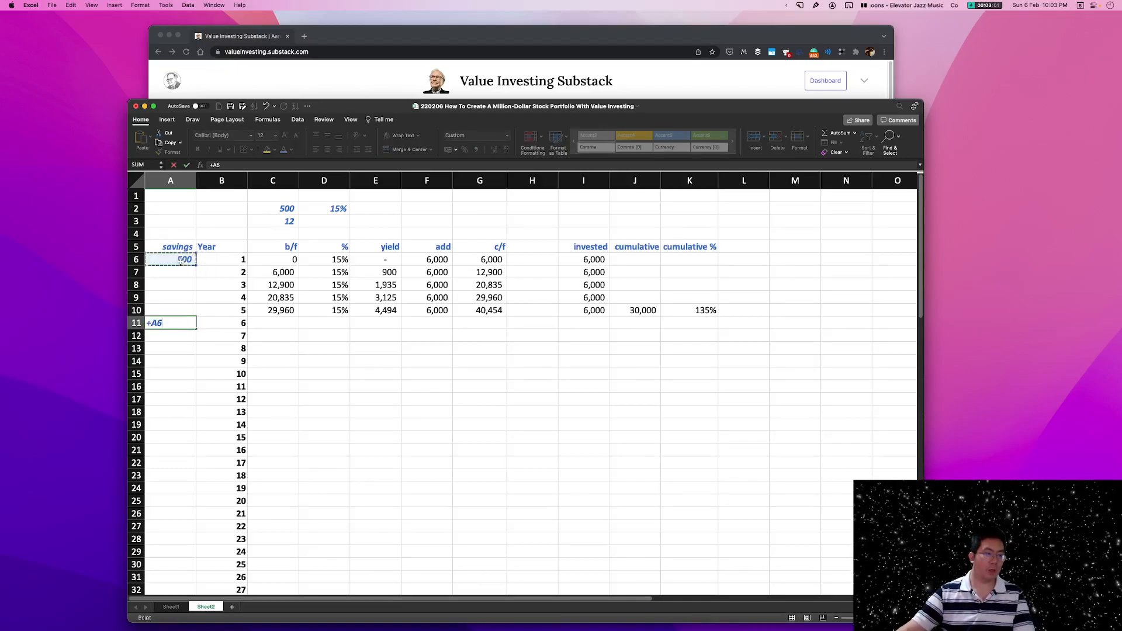
text(*)
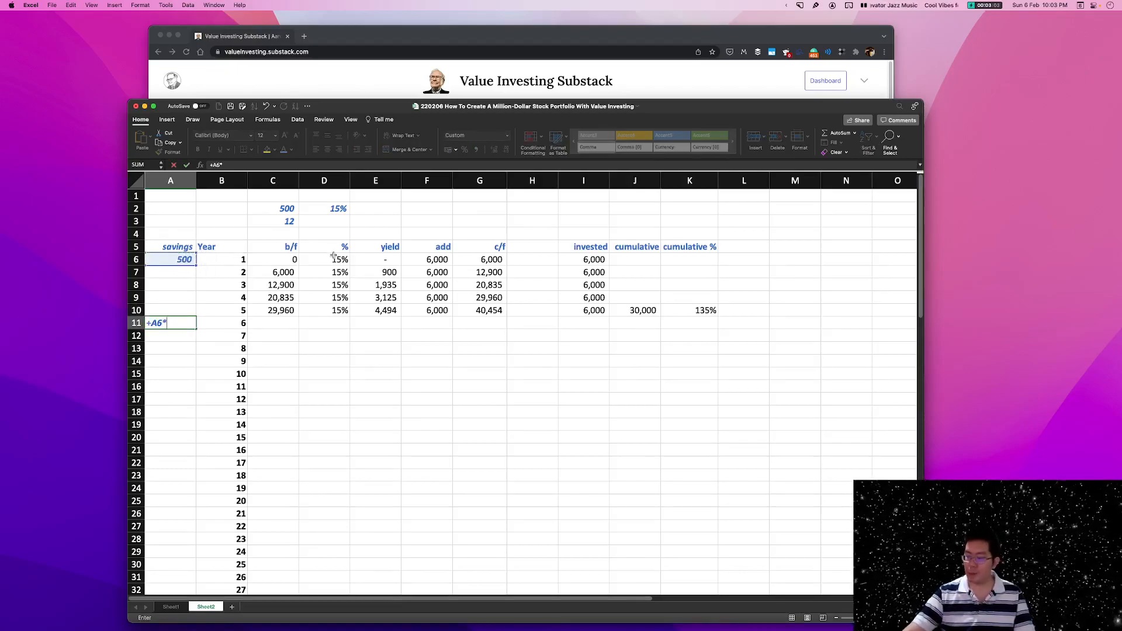
key(Return)
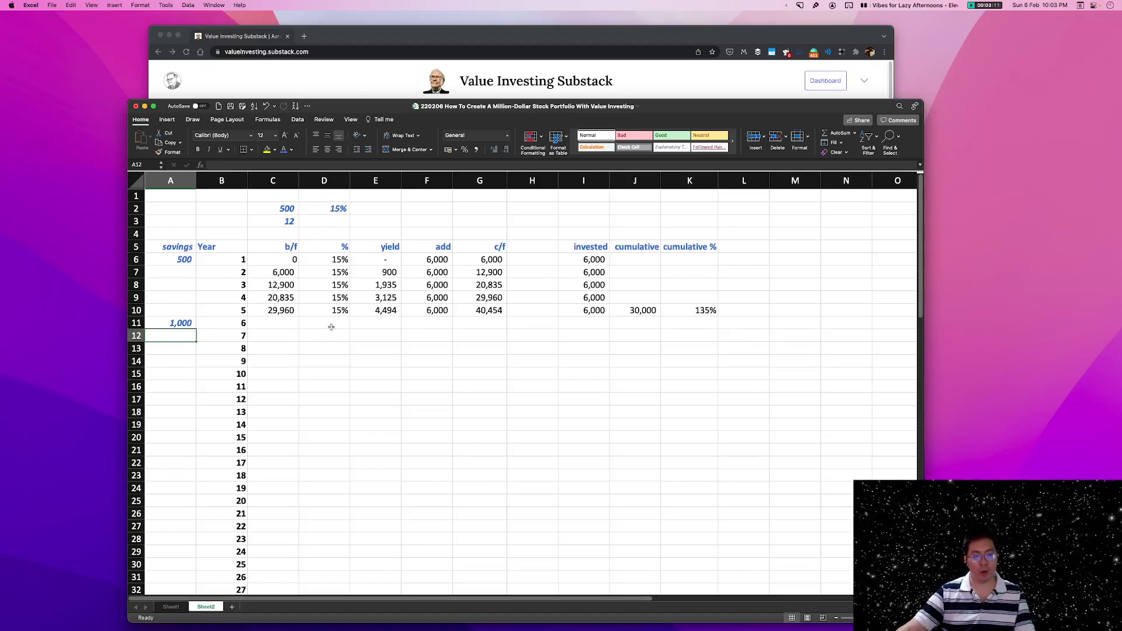
Examine the year 6 savings formula in A11, the year 5 row C10:G10, and the year 6 cells C11:G11.
click(174, 325)
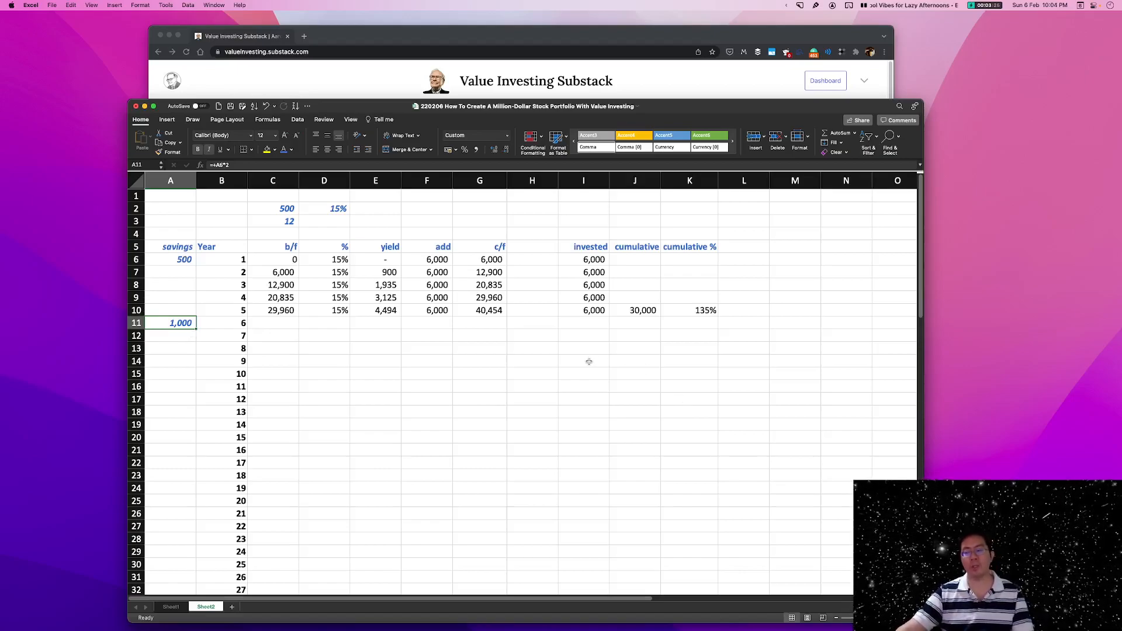
drag(270, 312, 494, 313)
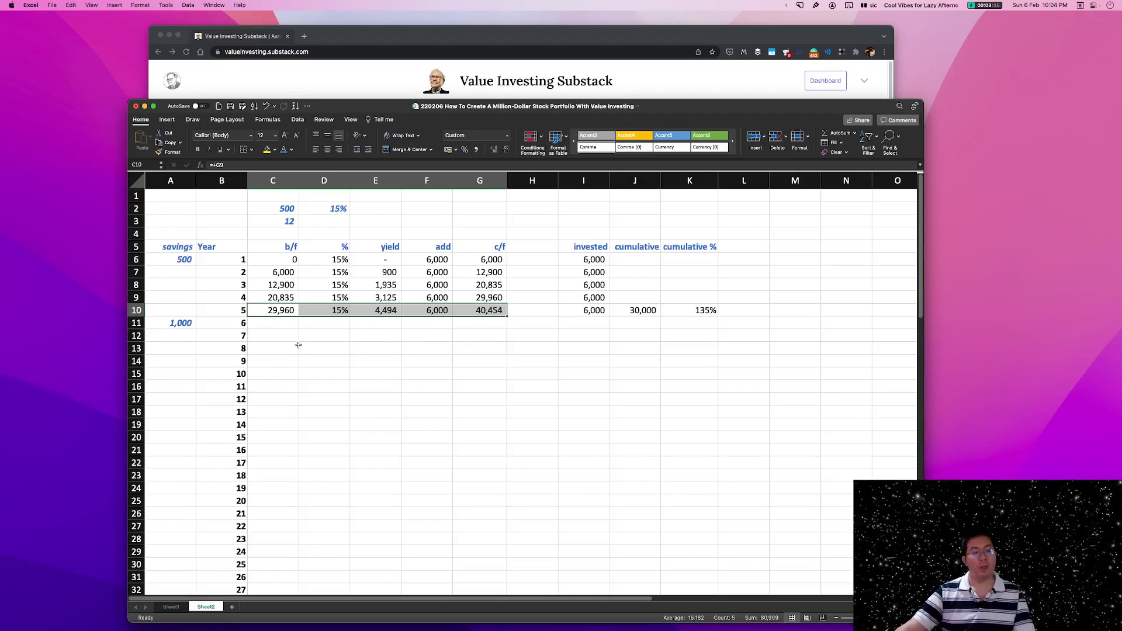
click(166, 321)
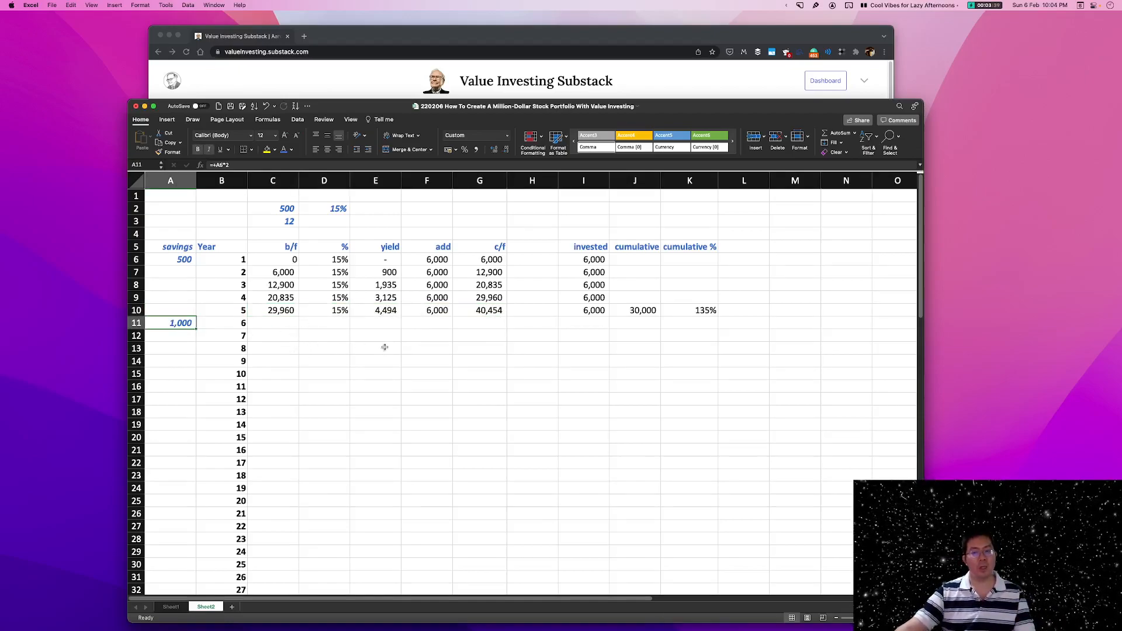
drag(288, 325, 496, 328)
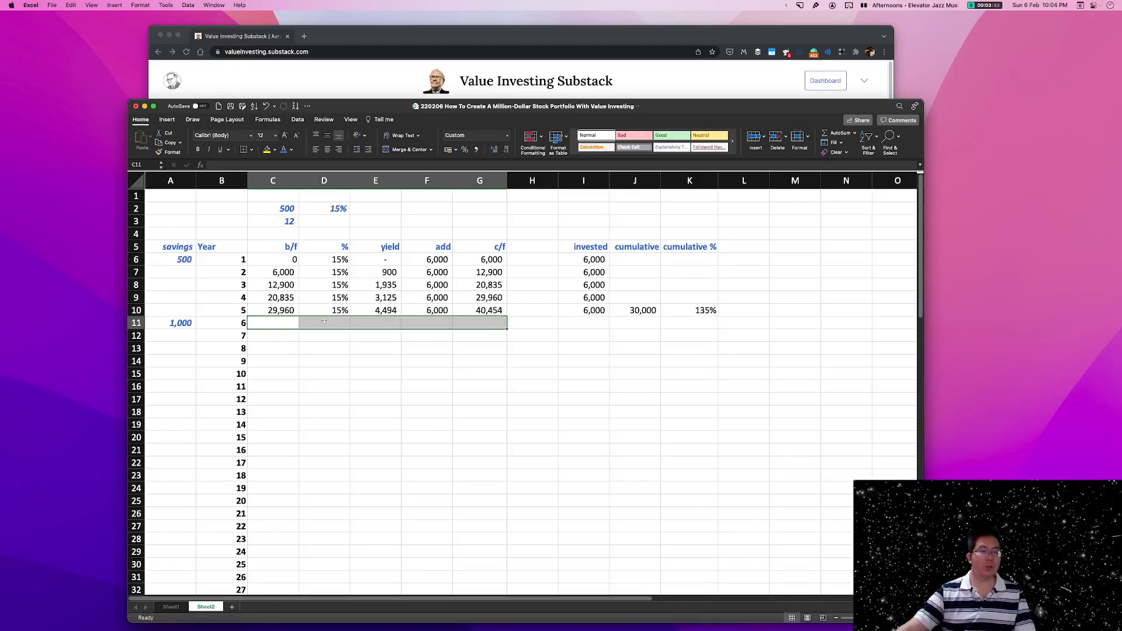
click(168, 325)
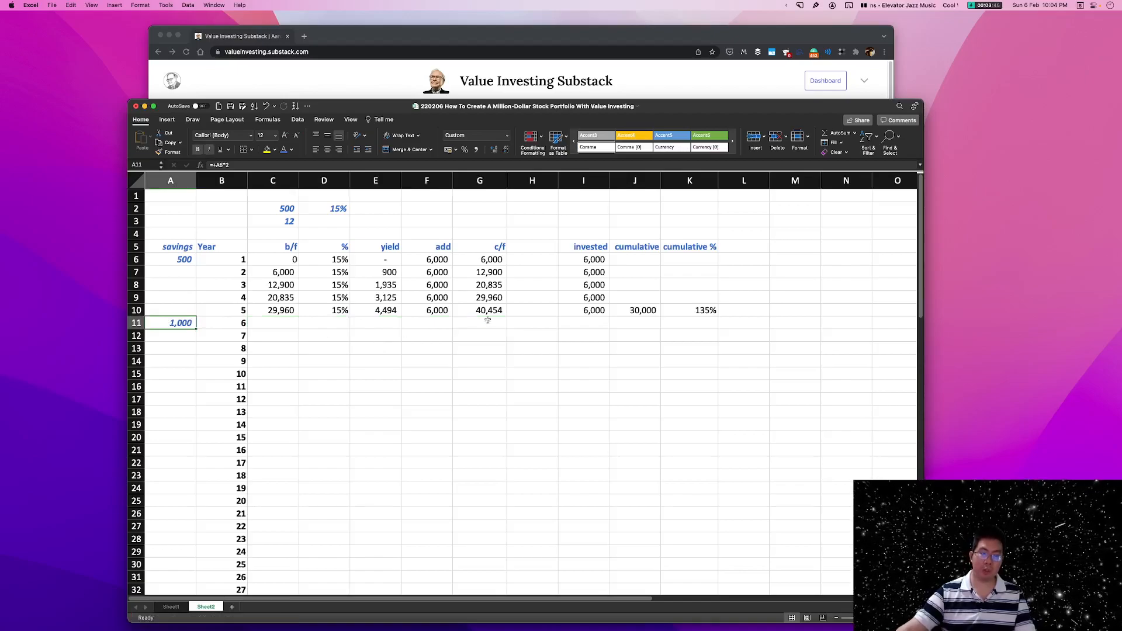
click(415, 325)
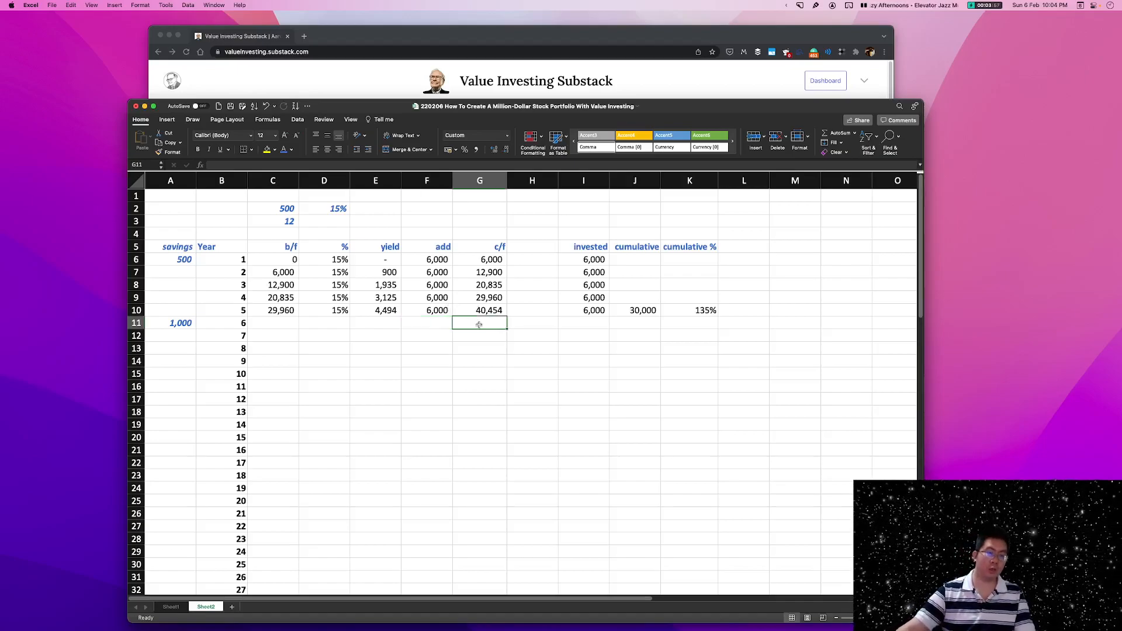
click(479, 324)
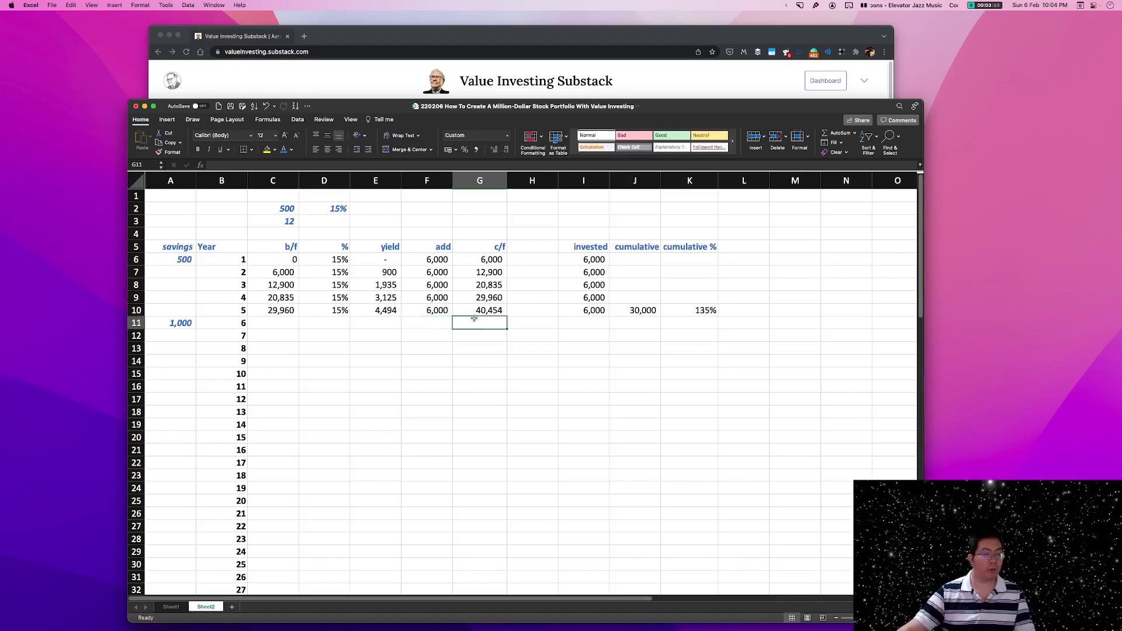
click(422, 325)
Fill the year 5 formulas in C10:G10 down one row into year 6.
click(275, 311)
drag(275, 310, 507, 326)
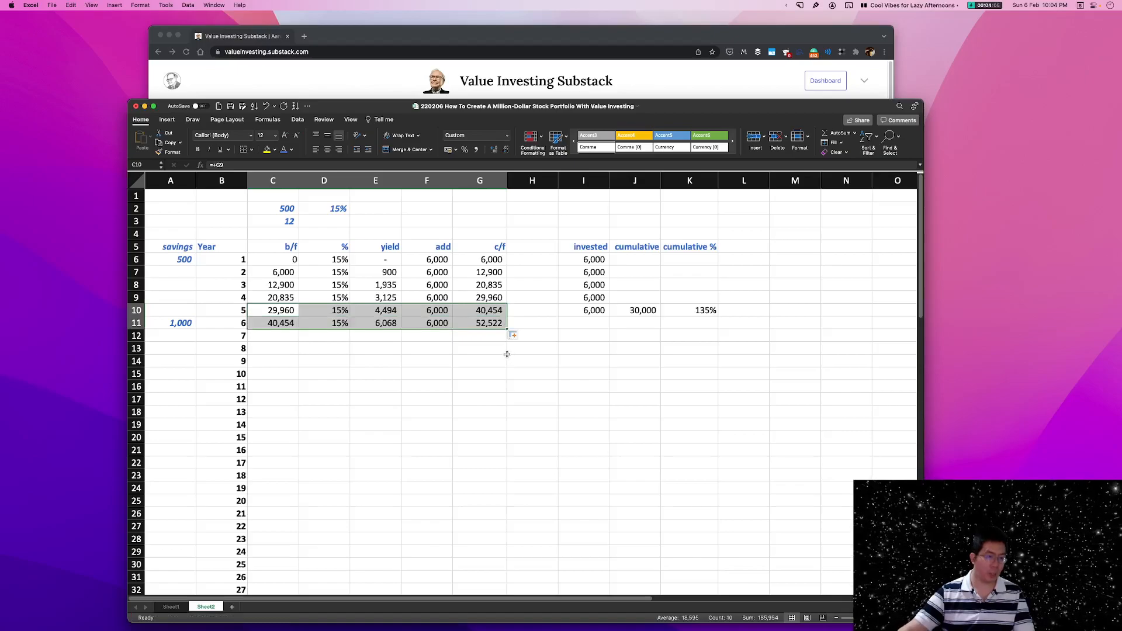
click(480, 351)
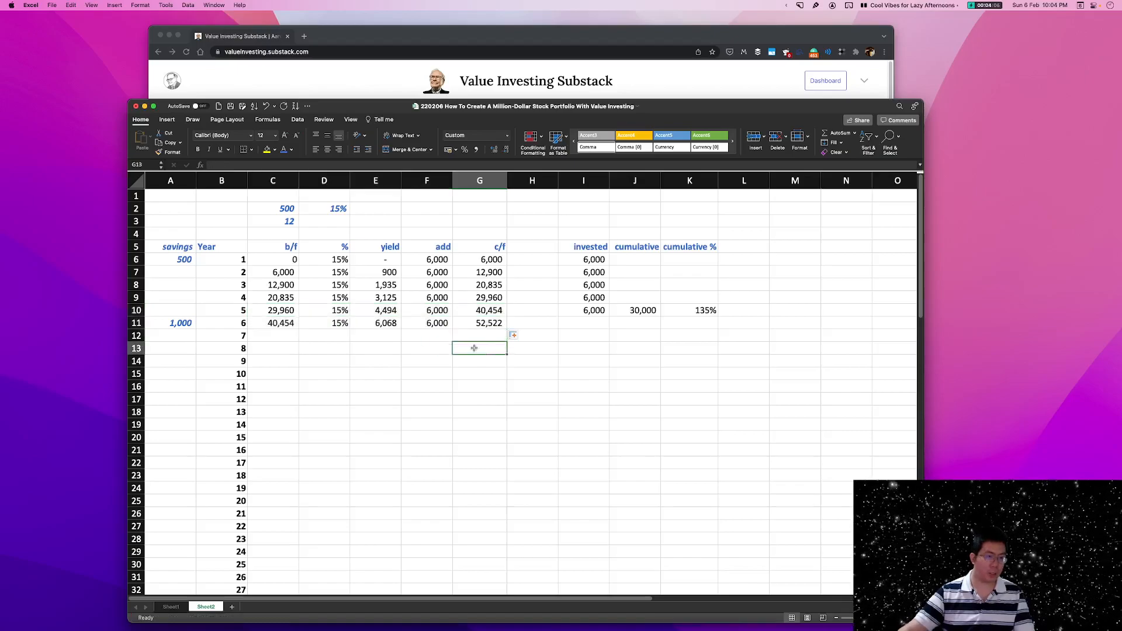
Change the year 6 add amount in F11 to the formula +$A$11*12 and save the workbook.
click(443, 324)
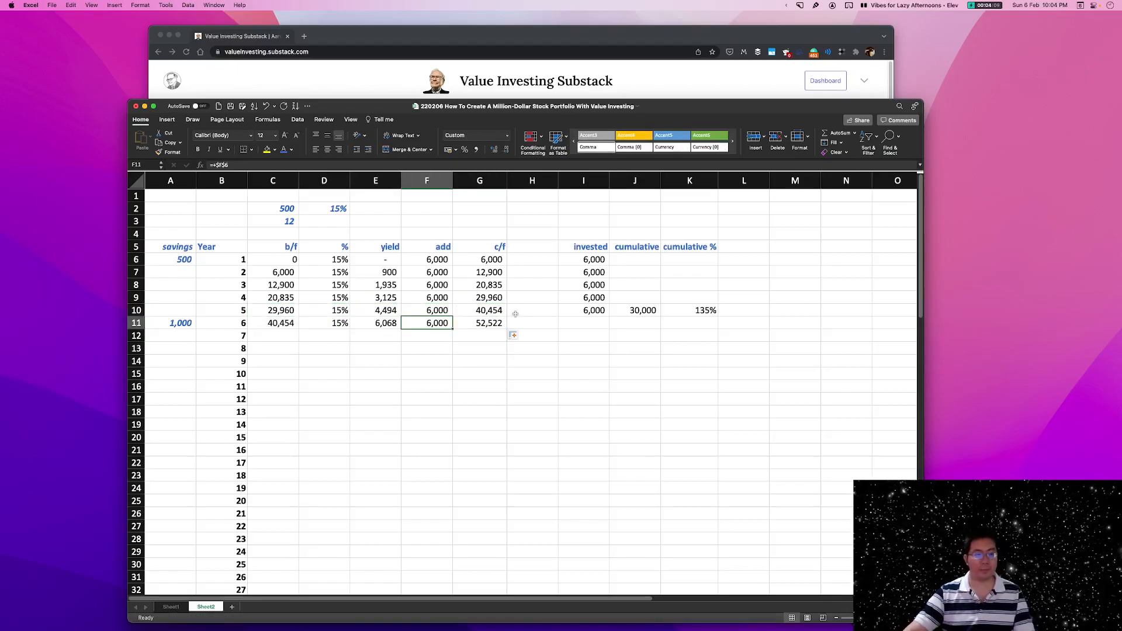
text(+)
click(173, 323)
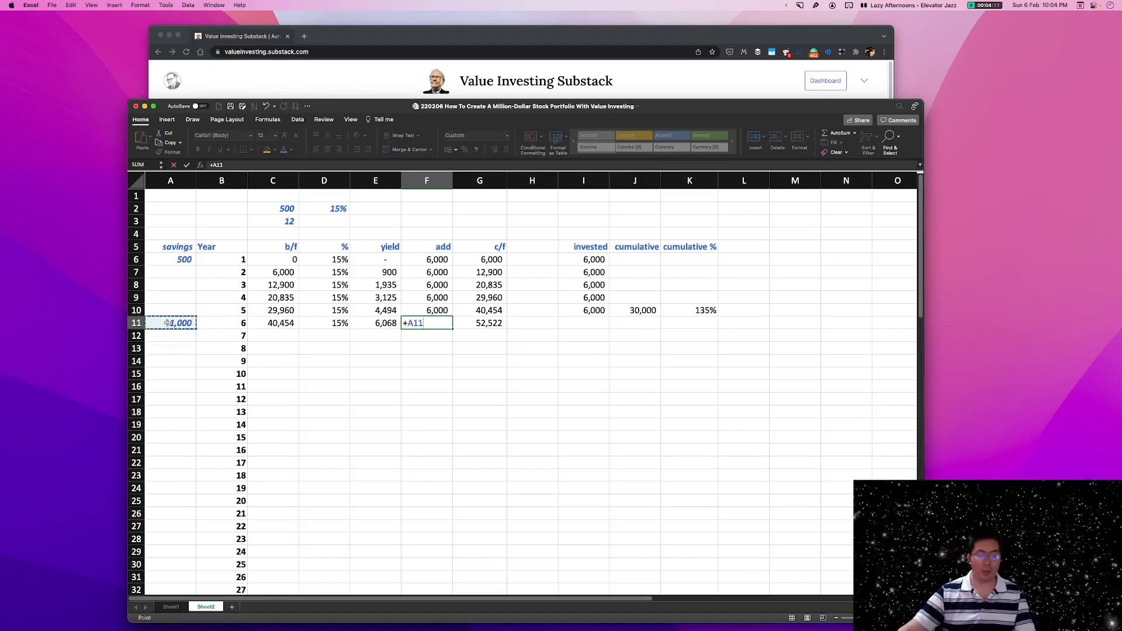
key(F4)
text(*)
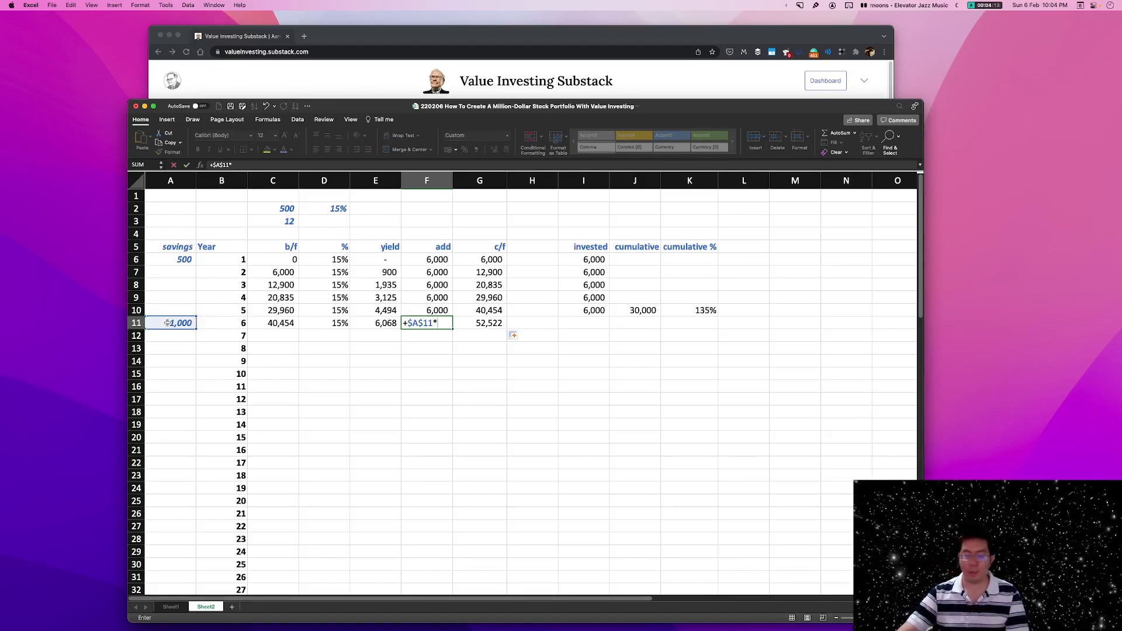
text(12)
key(Return)
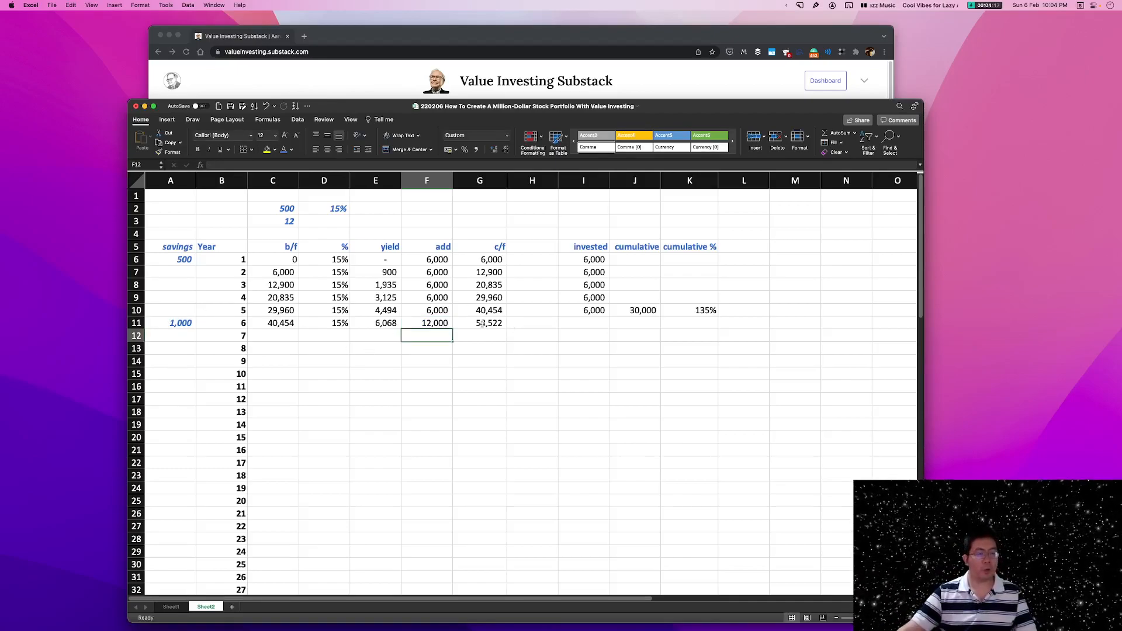
key(Up)
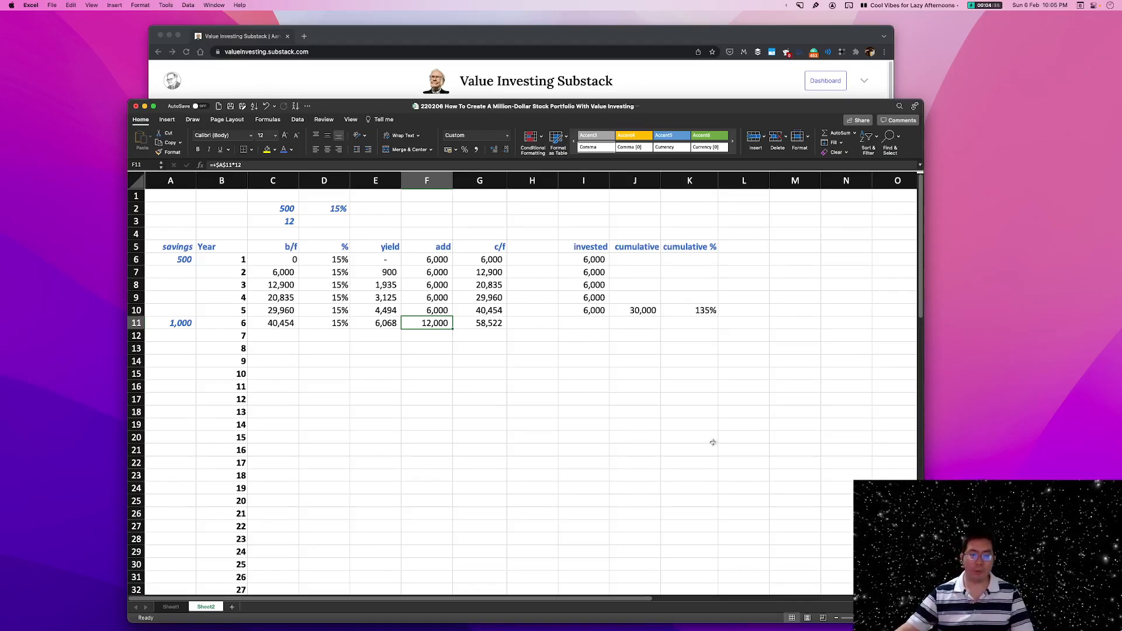
key(super+s)
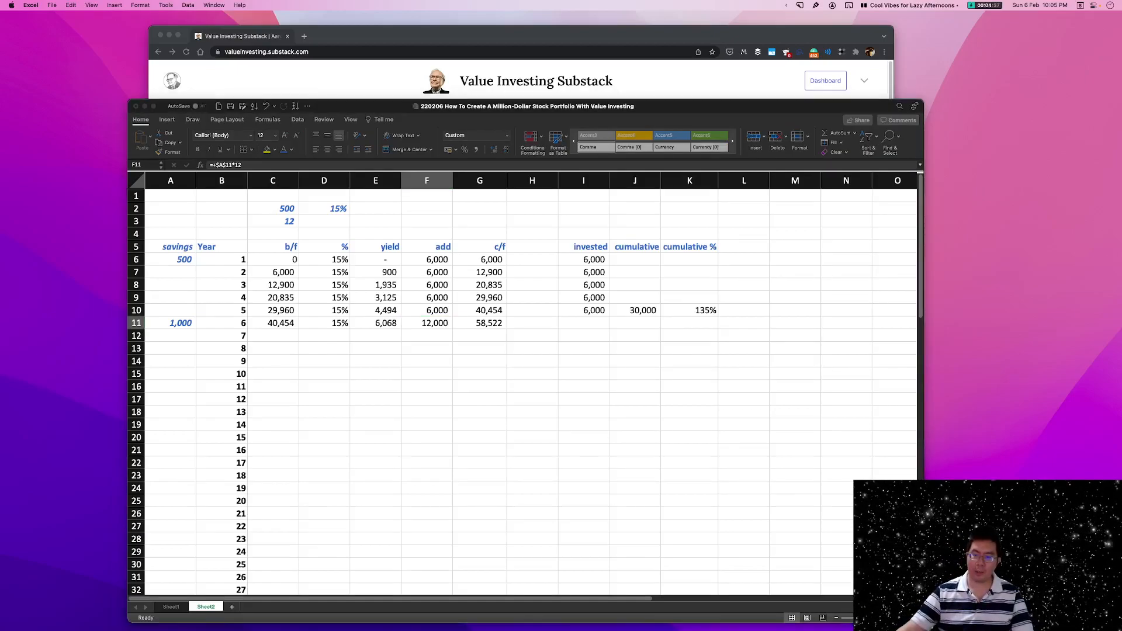
Fill the year 6 formulas in C11:G11 down to year 10 in row 15 and check the year 10 c/f formula.
drag(274, 324, 501, 376)
click(629, 358)
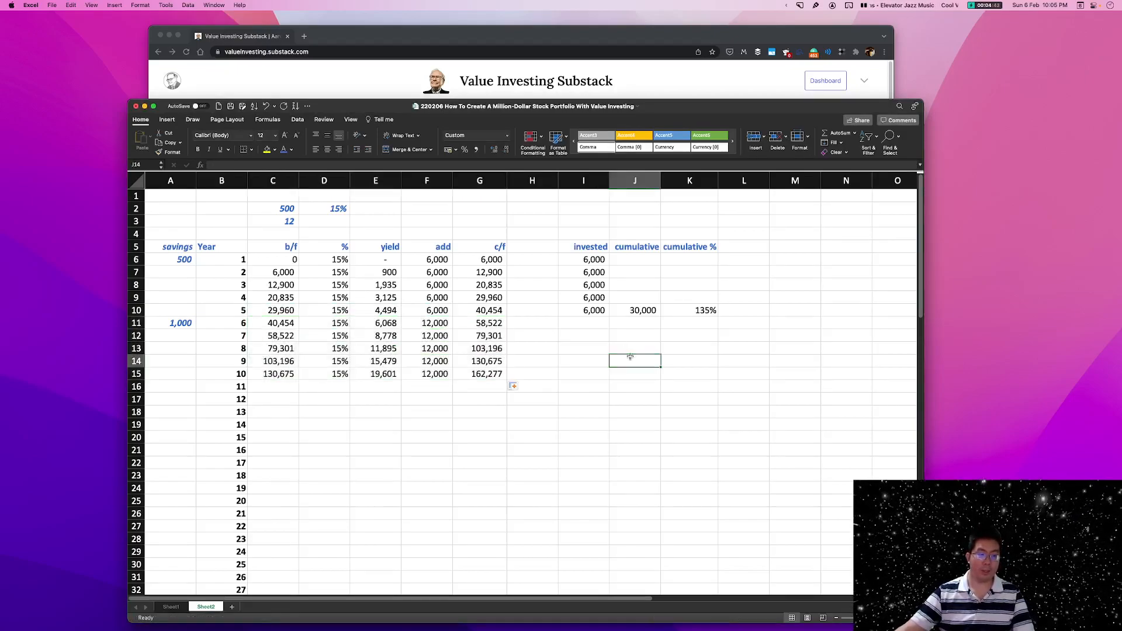
click(502, 374)
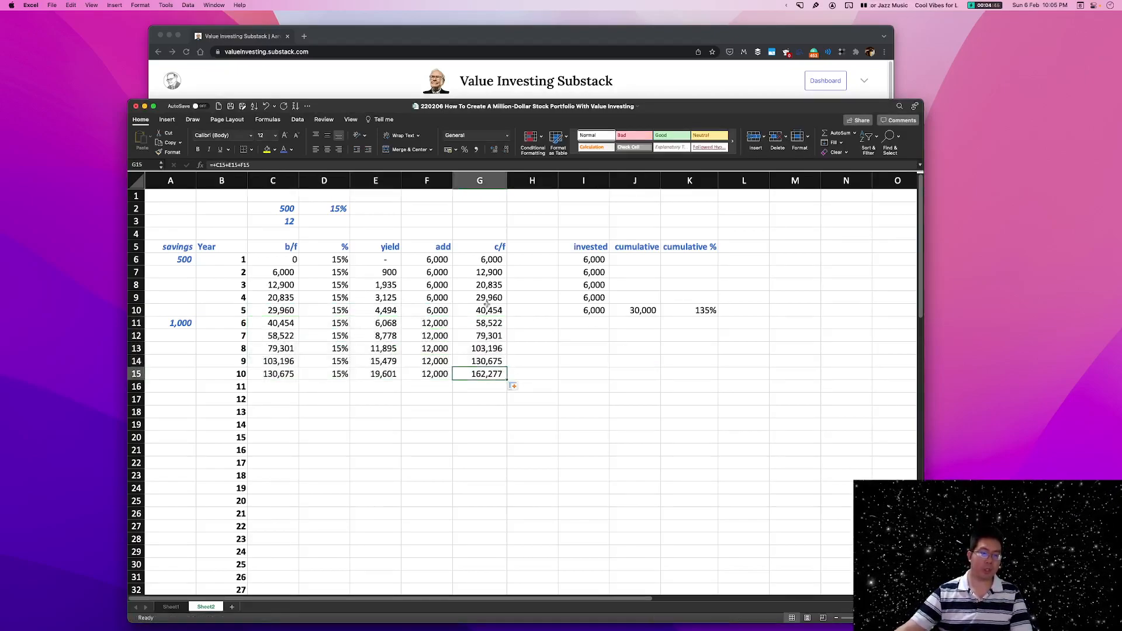
Fill the year 5 invested formula in I10 down through year 10 in I15 and check the I11:I15 range.
drag(279, 259, 485, 310)
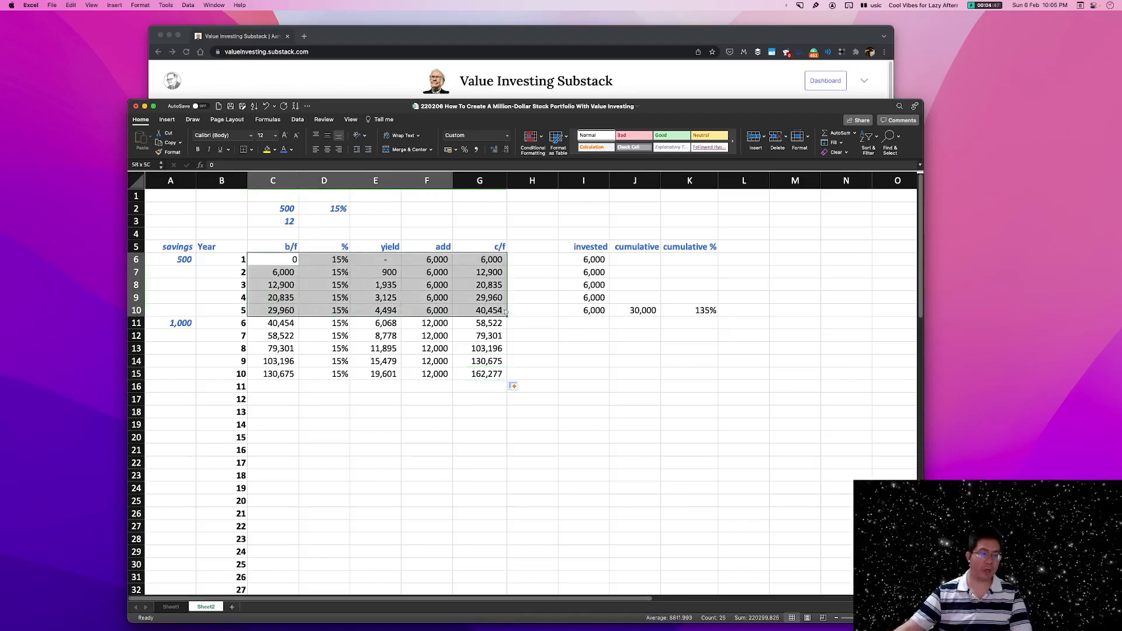
drag(273, 324, 496, 373)
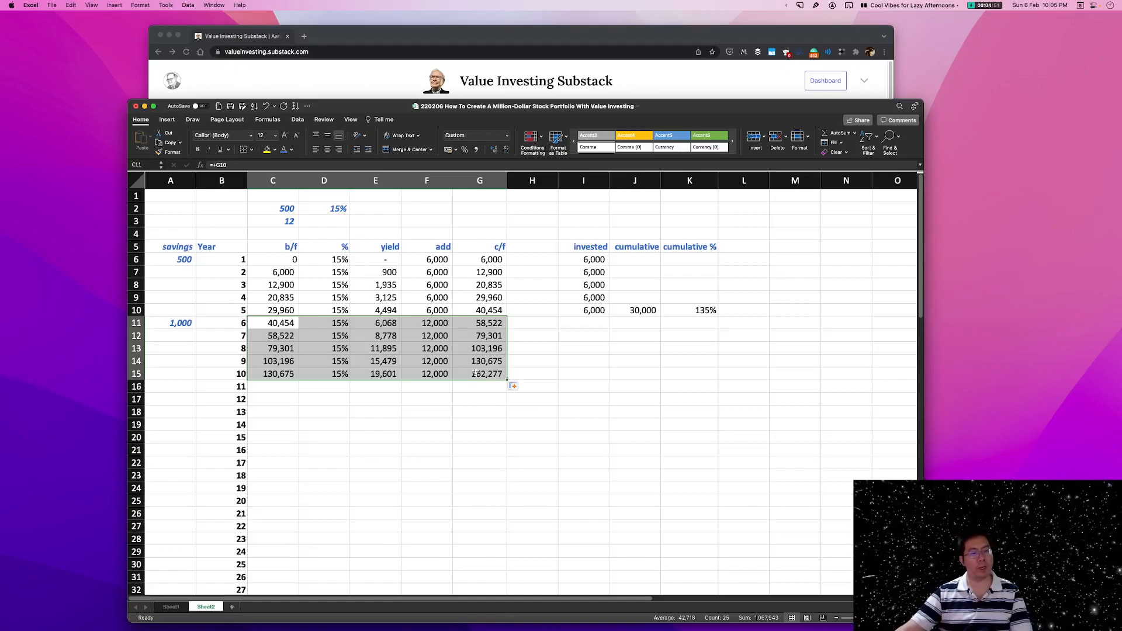
click(490, 370)
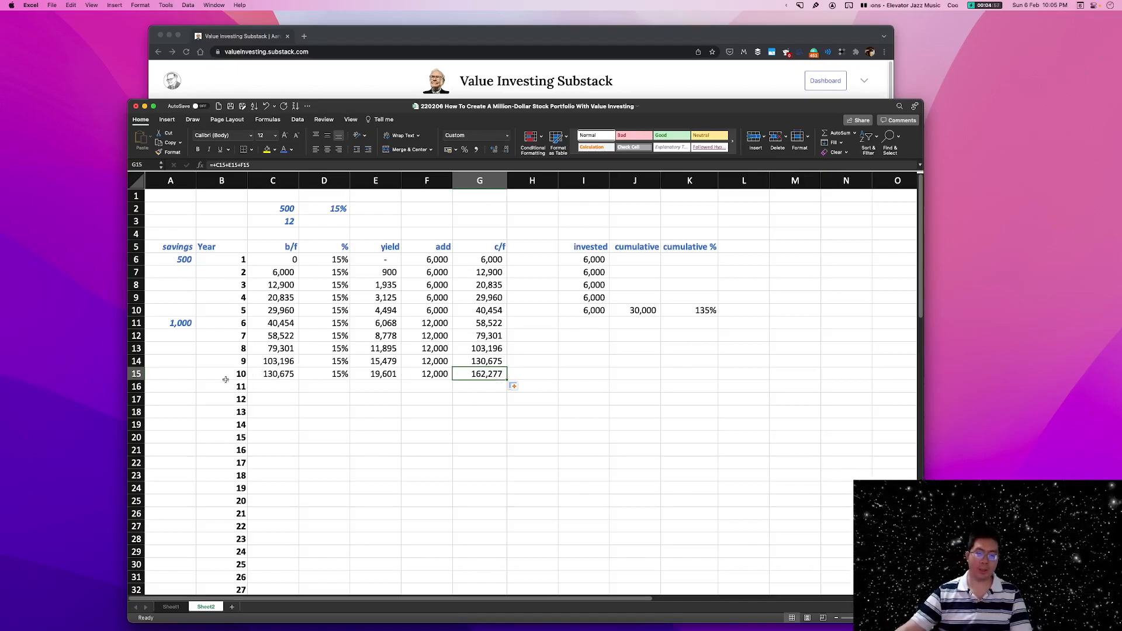
click(581, 328)
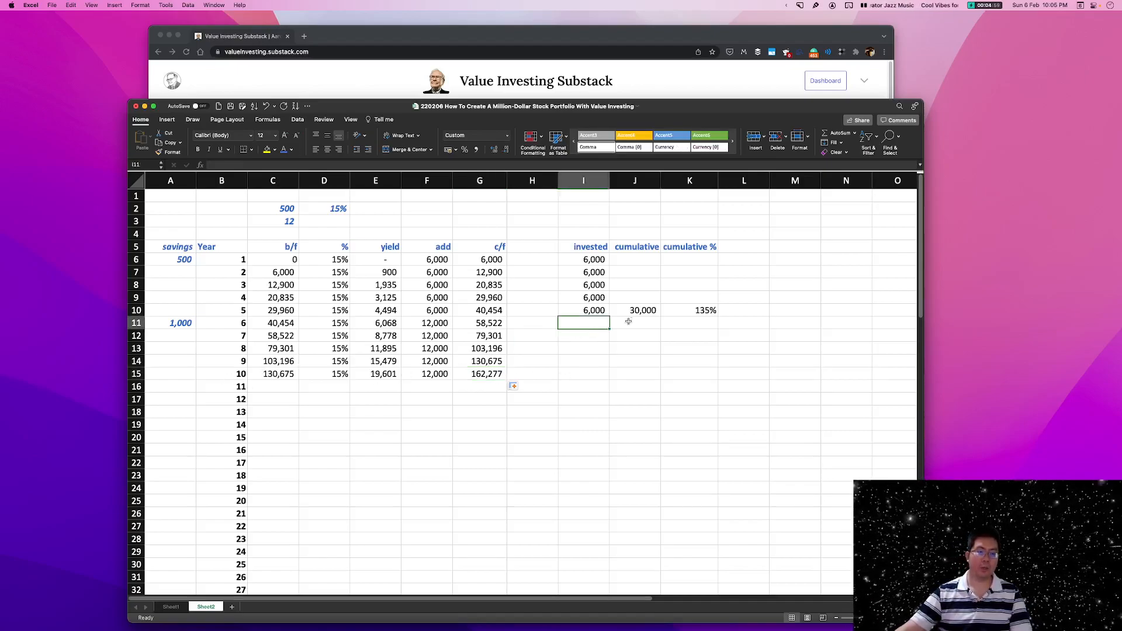
click(601, 313)
drag(610, 315, 609, 379)
click(591, 326)
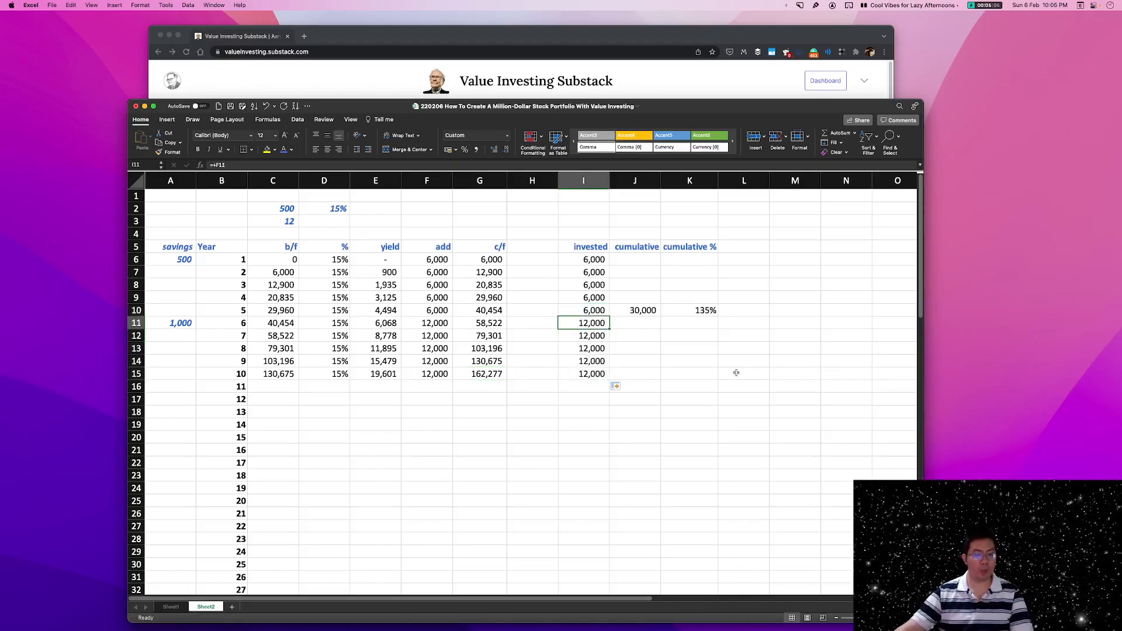
drag(593, 325, 596, 371)
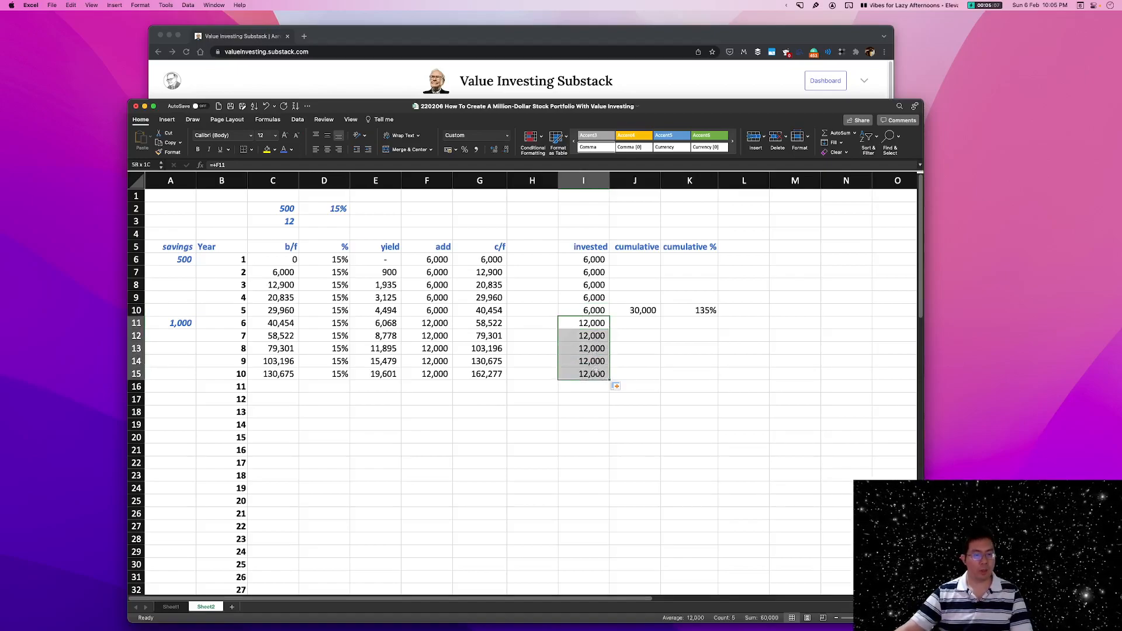
Enter =SUM(I6:I15) as the year 10 cumulative invested amount in J15 and check the two five-year invested ranges.
click(637, 373)
text(=sum()
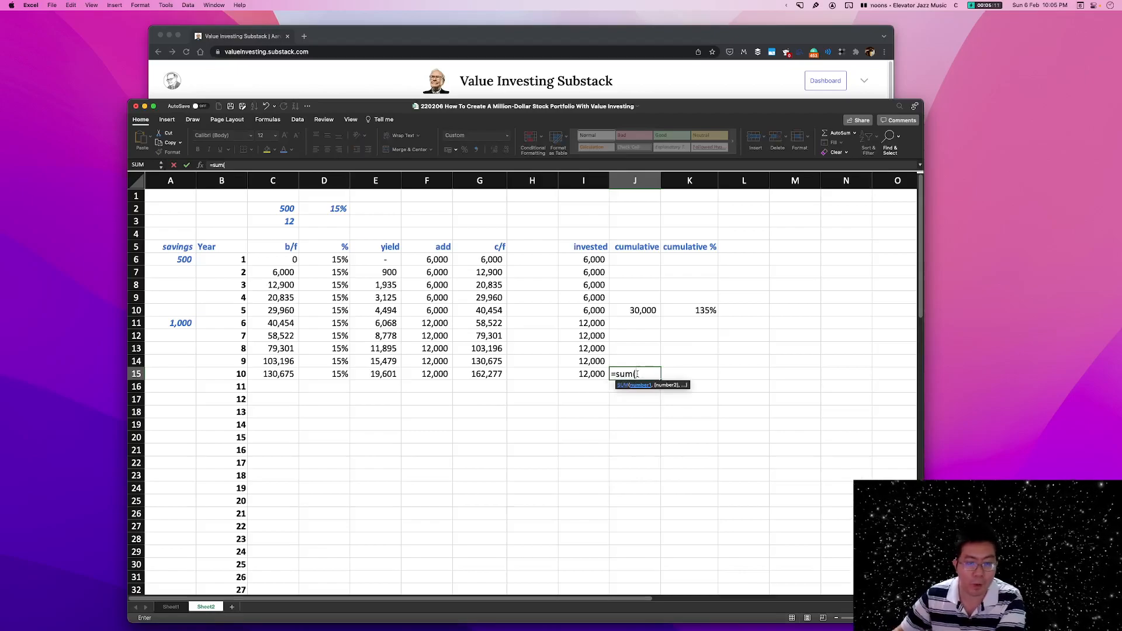
drag(596, 260, 592, 372)
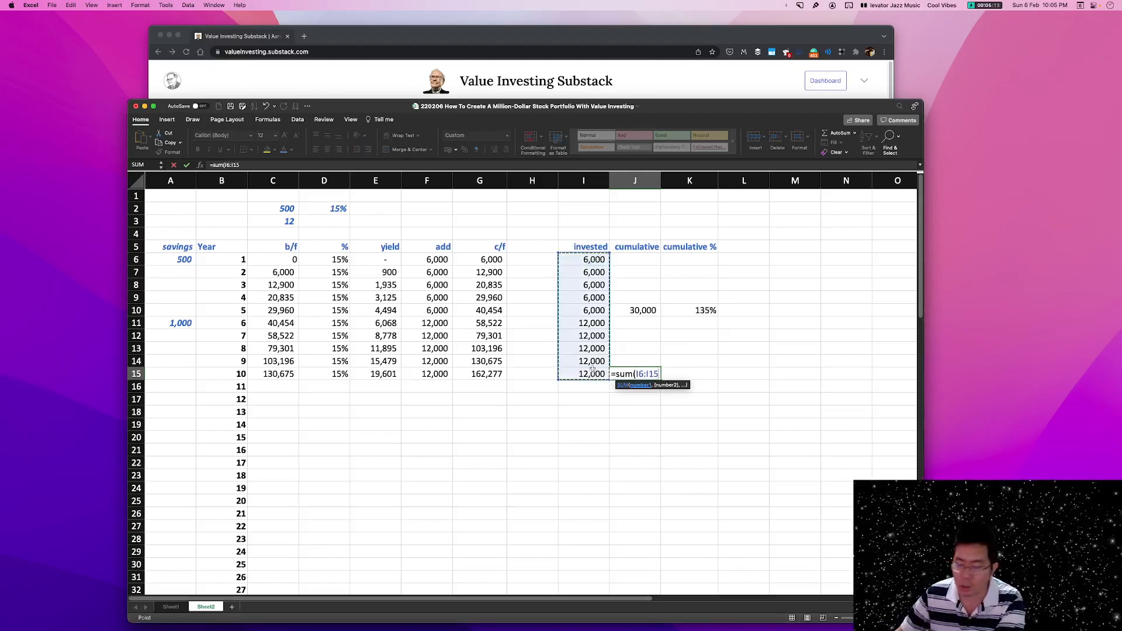
text())
key(Return)
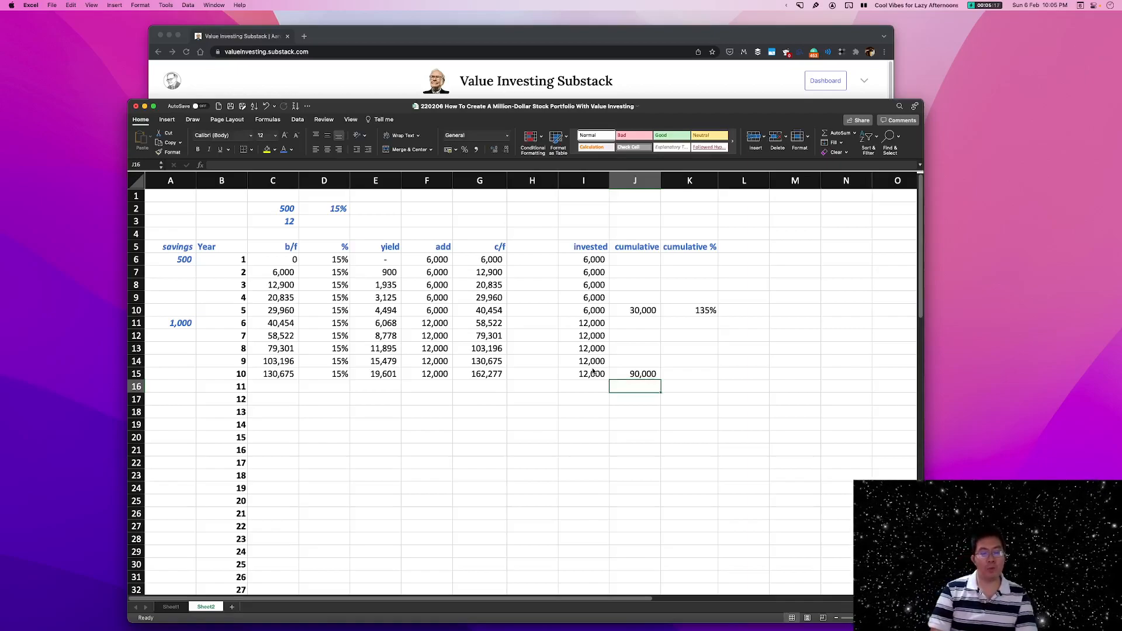
click(614, 373)
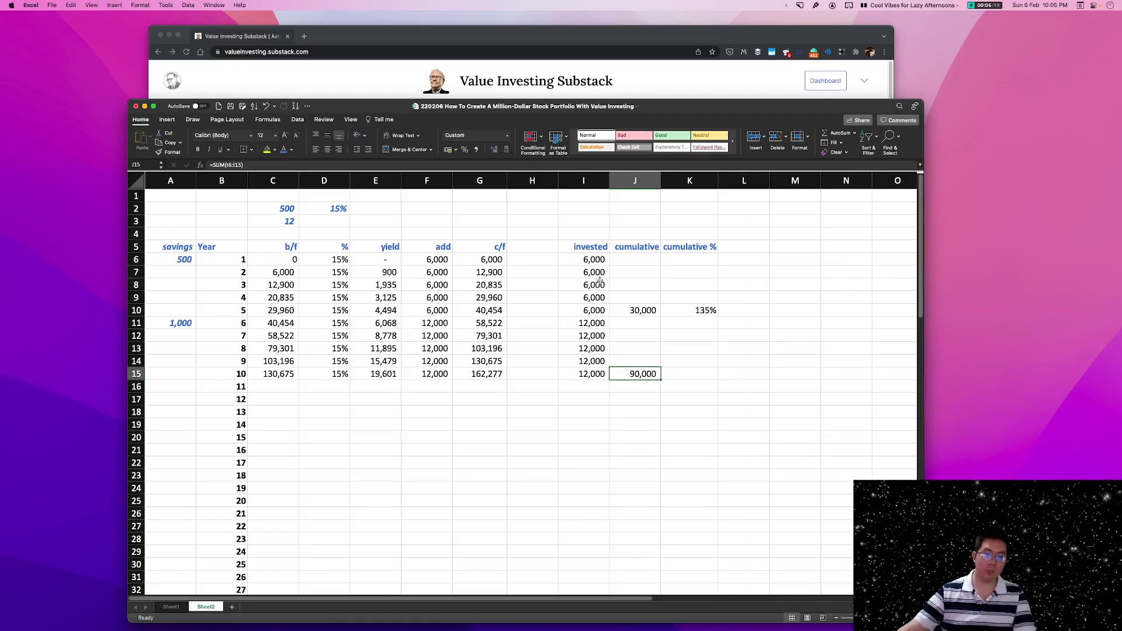
drag(600, 259, 600, 306)
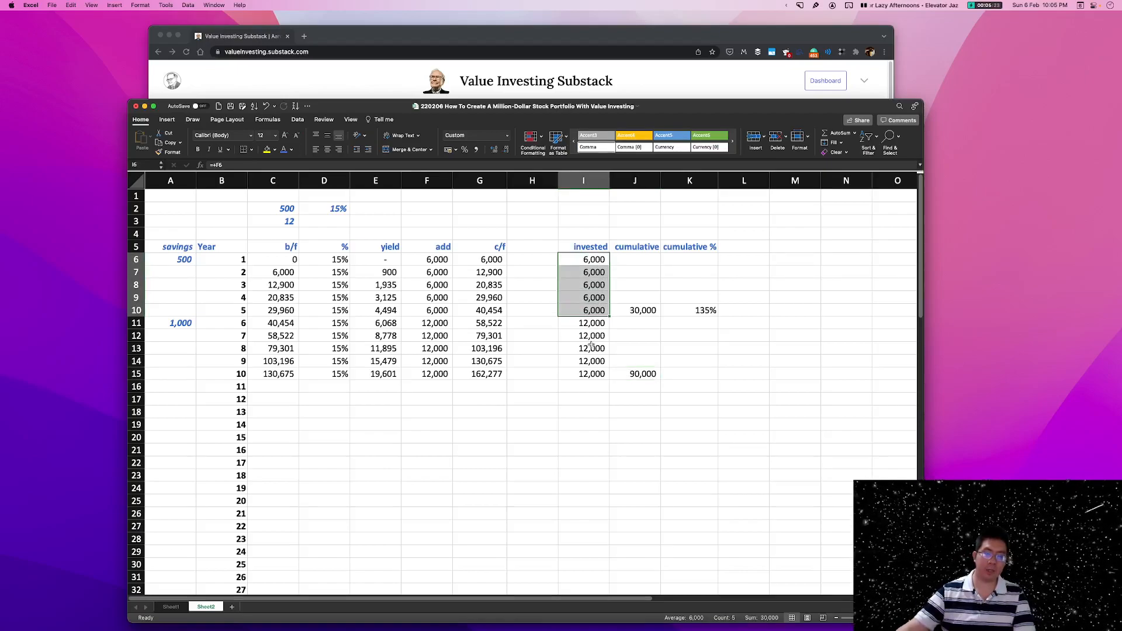
drag(595, 323, 601, 370)
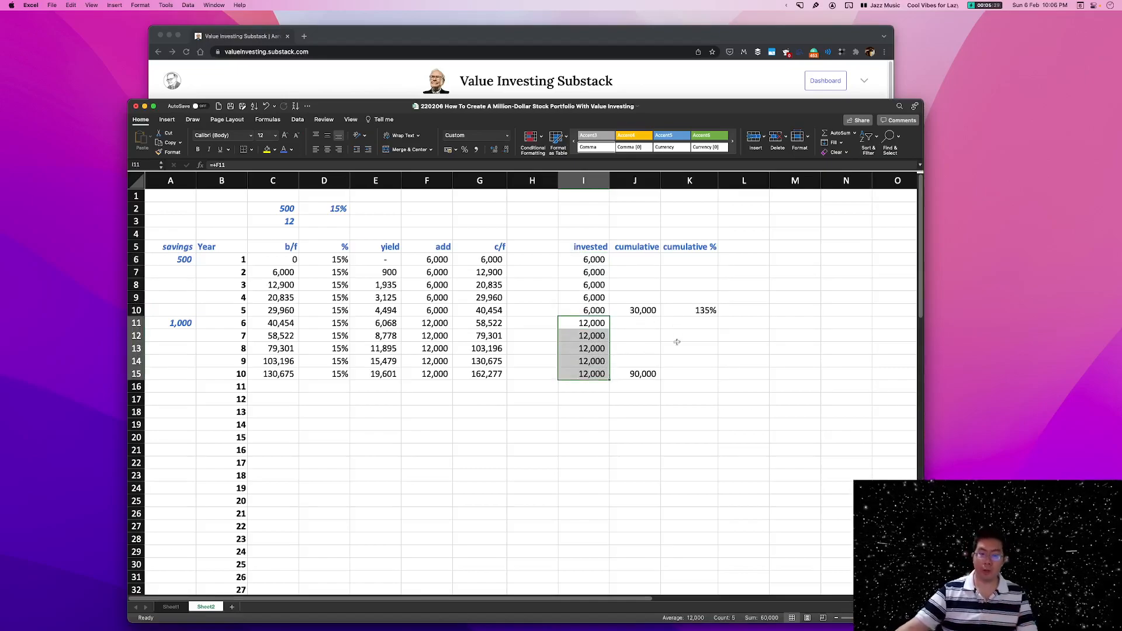
Copy the year 5 cumulative % formula from K10 into the year 10 cell K15 and check its references.
click(685, 371)
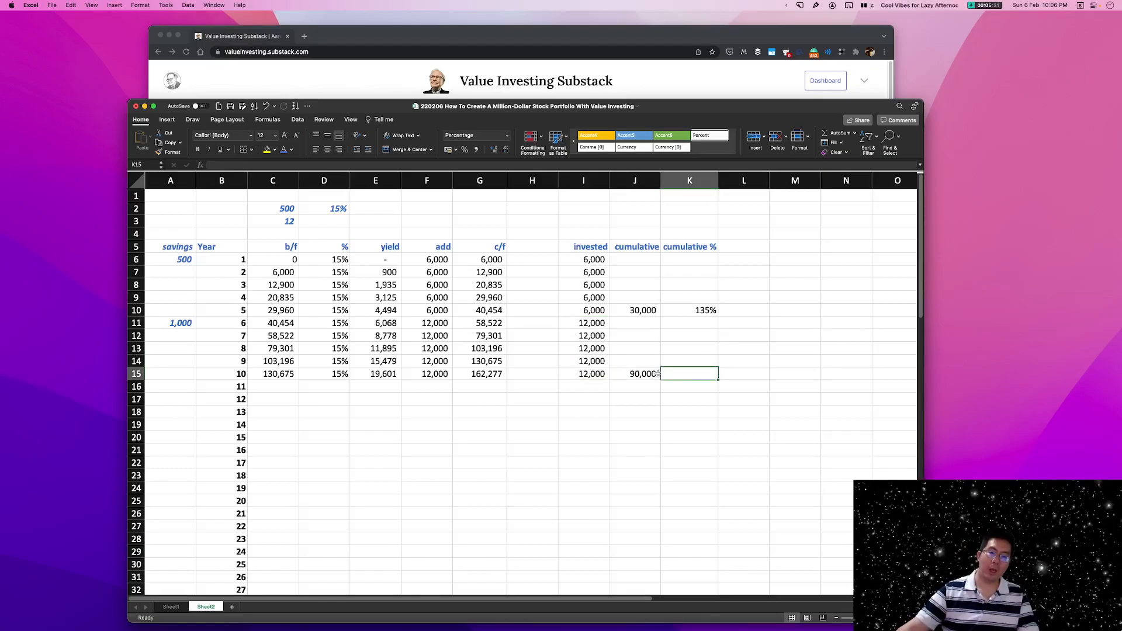
click(656, 373)
click(706, 311)
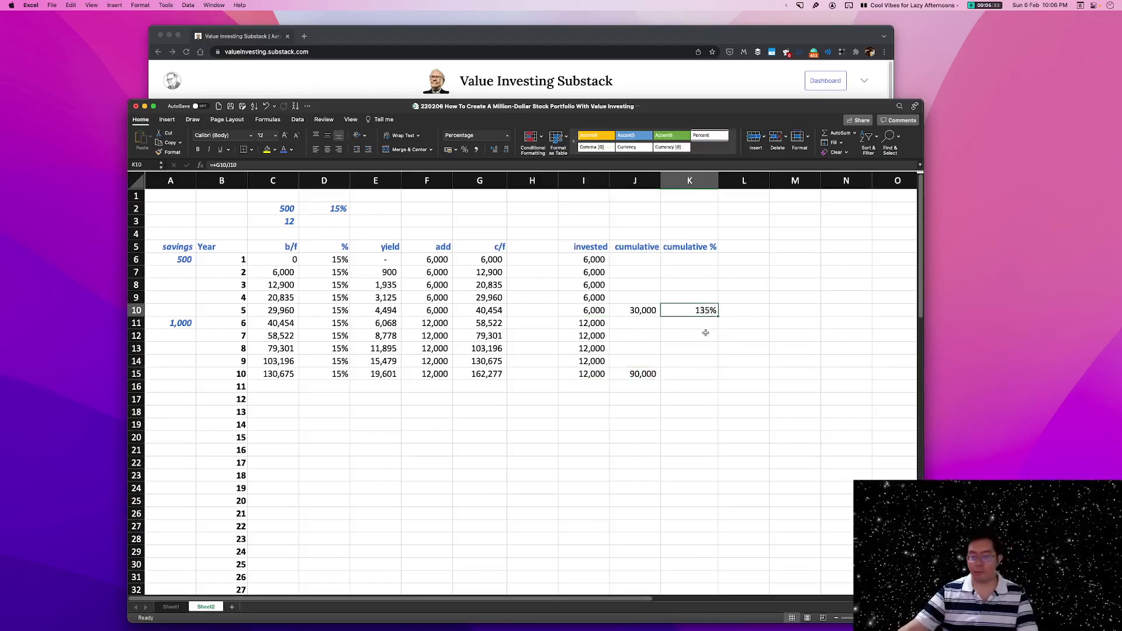
key(super+c)
click(690, 369)
key(super+v)
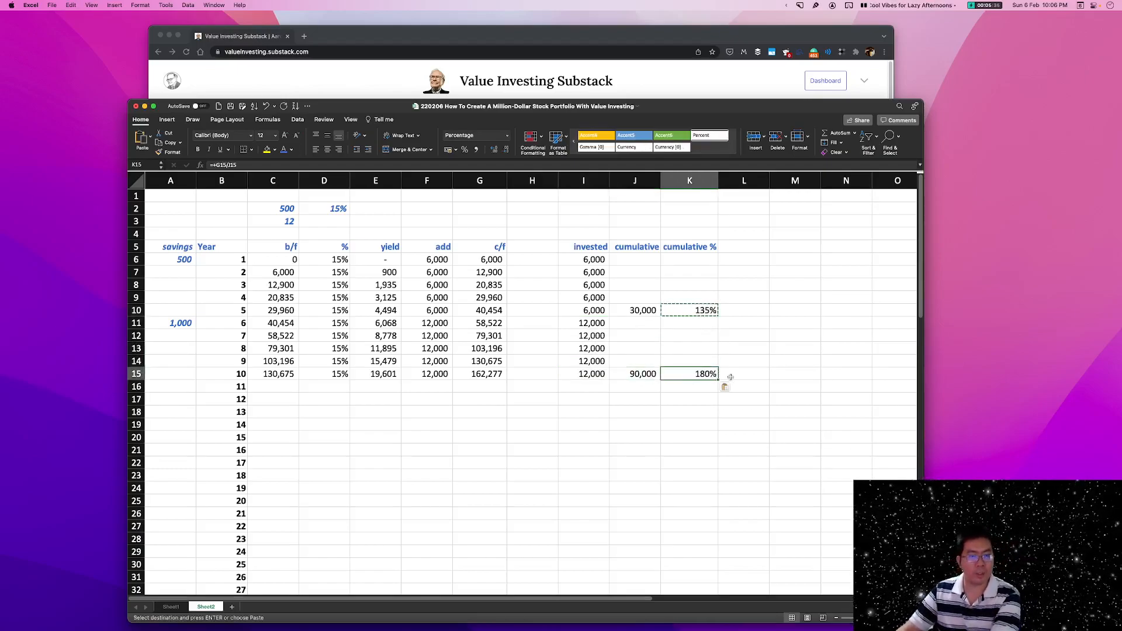
double_click(706, 374)
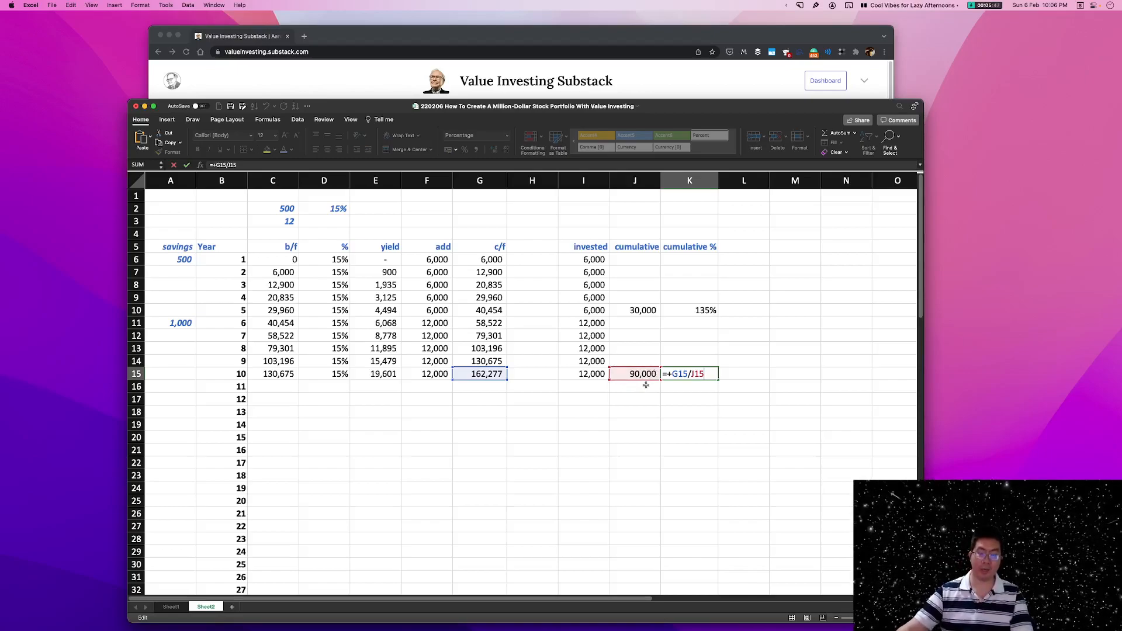
key(Return)
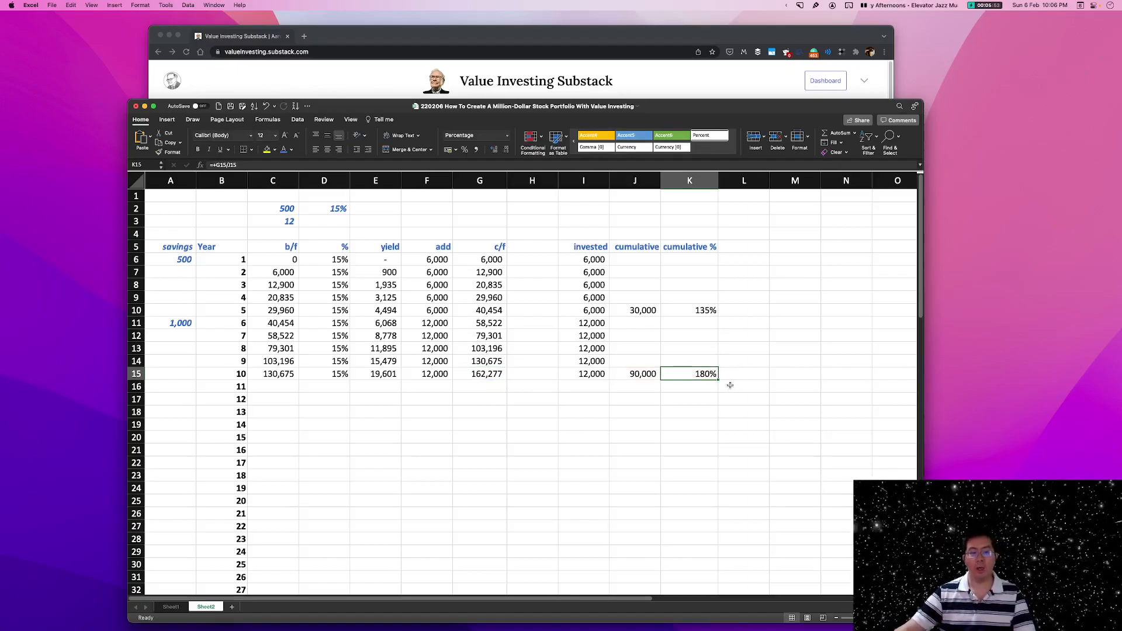
Enter the year 11 monthly savings in A16 as double the year 6 savings with the formula +A11*2.
click(642, 380)
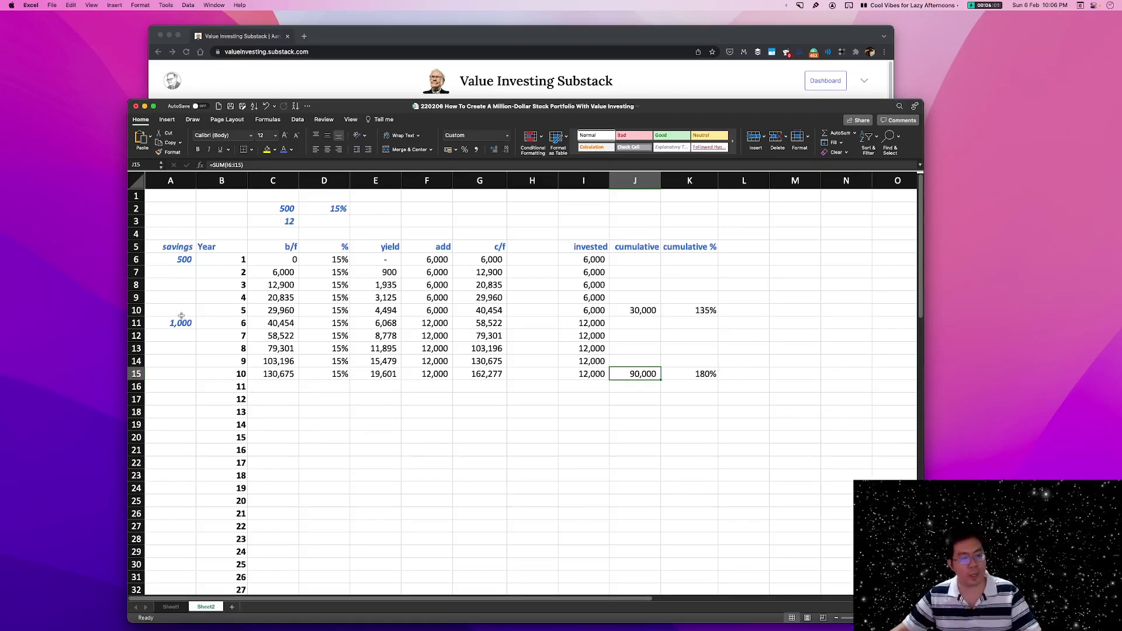
drag(279, 377, 480, 377)
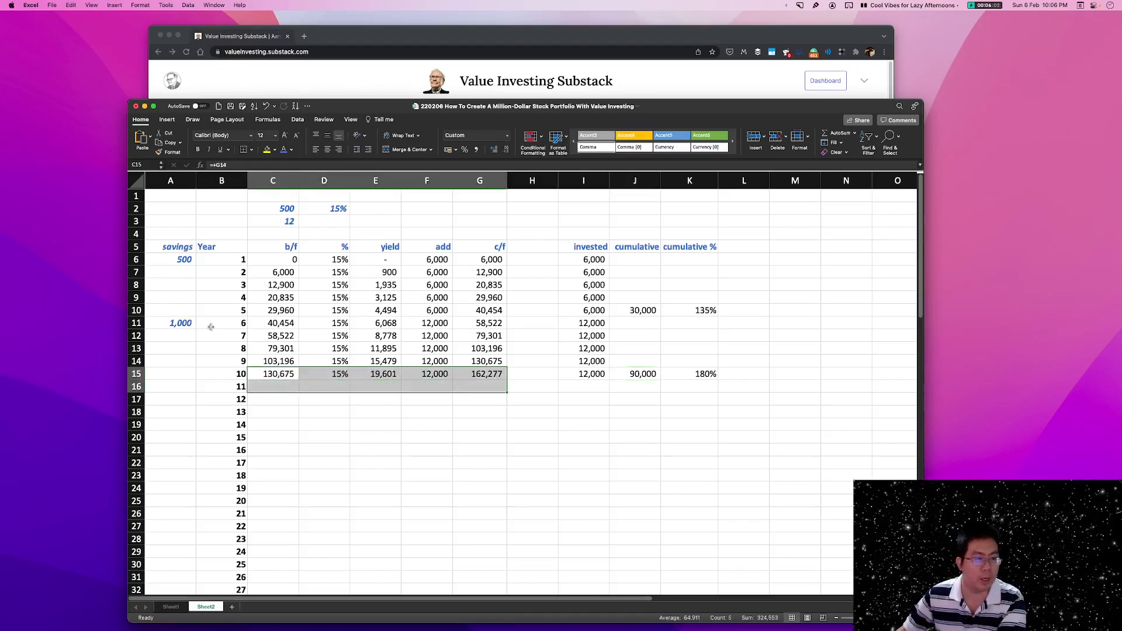
click(178, 324)
click(190, 388)
text(+)
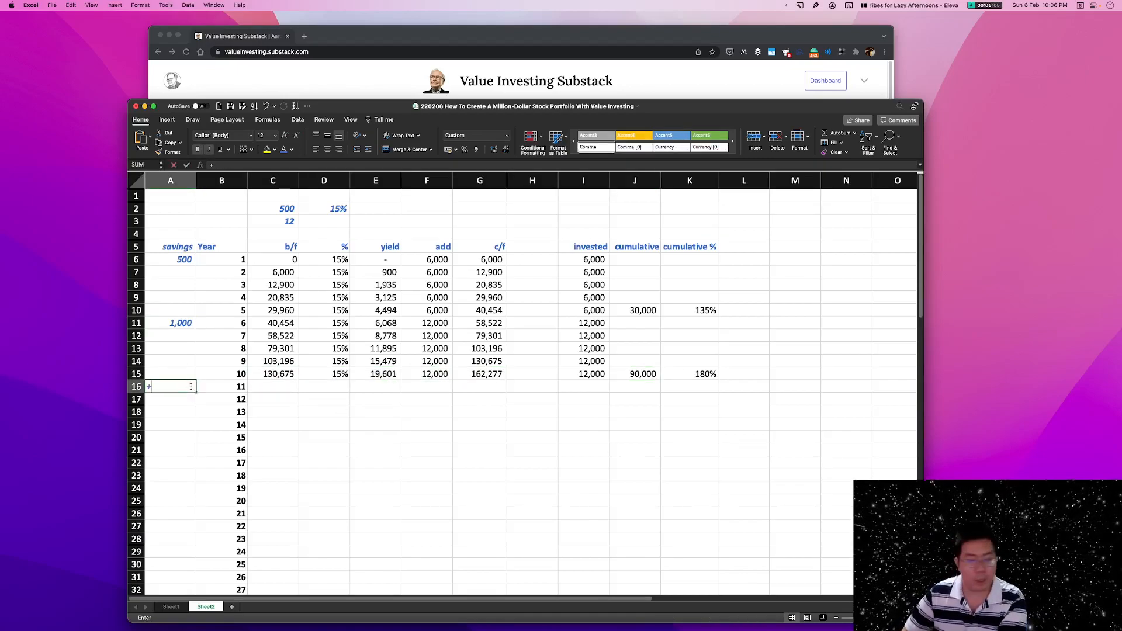
click(163, 323)
text(*2)
key(Return)
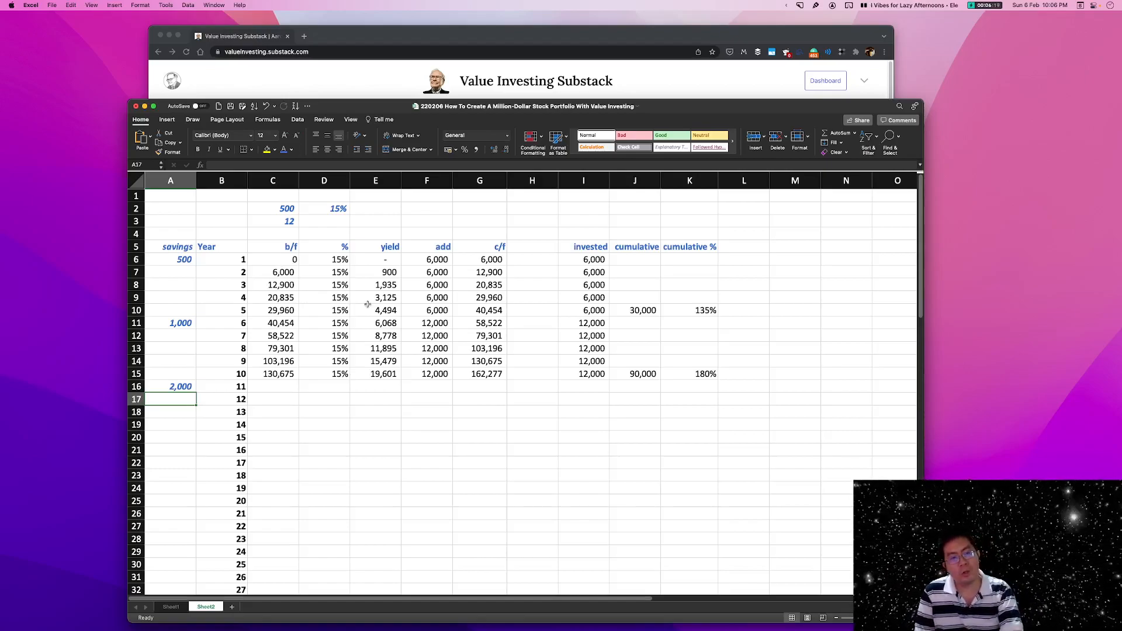
Compare the monthly savings cells A6, A11 and A16 for years 1, 6 and 11.
click(182, 325)
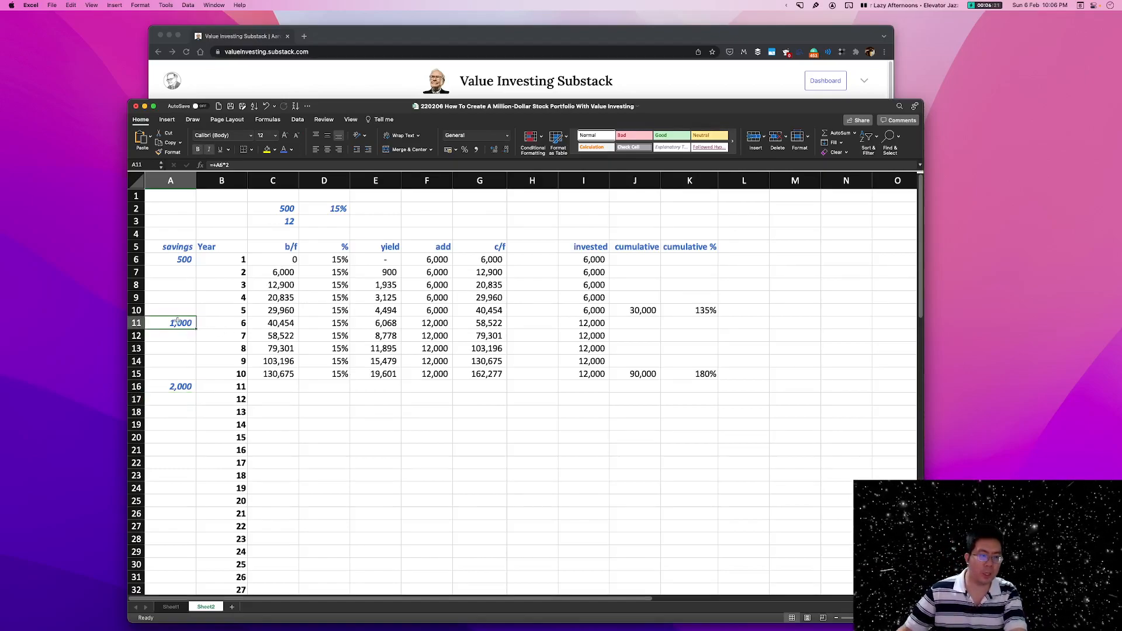
click(176, 259)
click(179, 323)
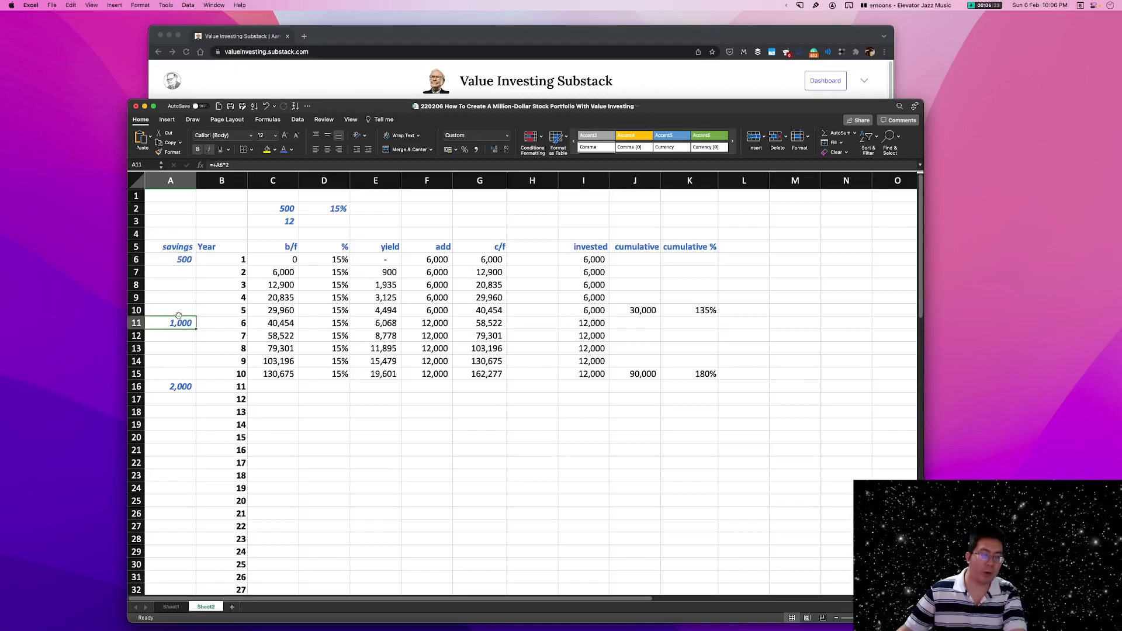
click(181, 263)
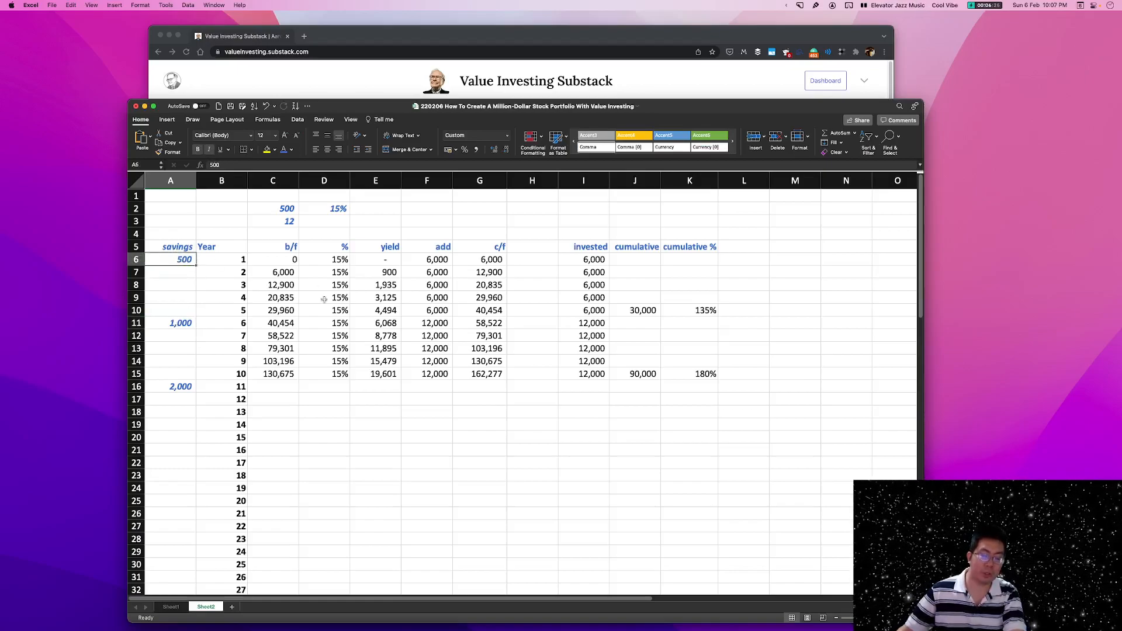
click(177, 389)
click(178, 324)
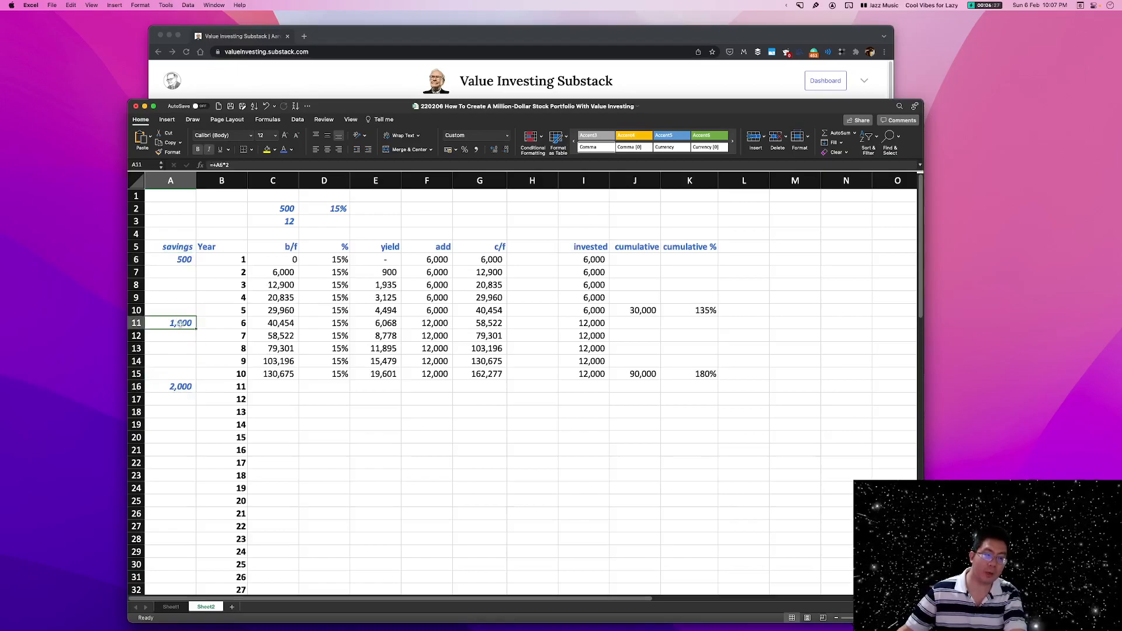
Fill the year 10 formulas in C15:G15 down one row into year 11.
click(276, 375)
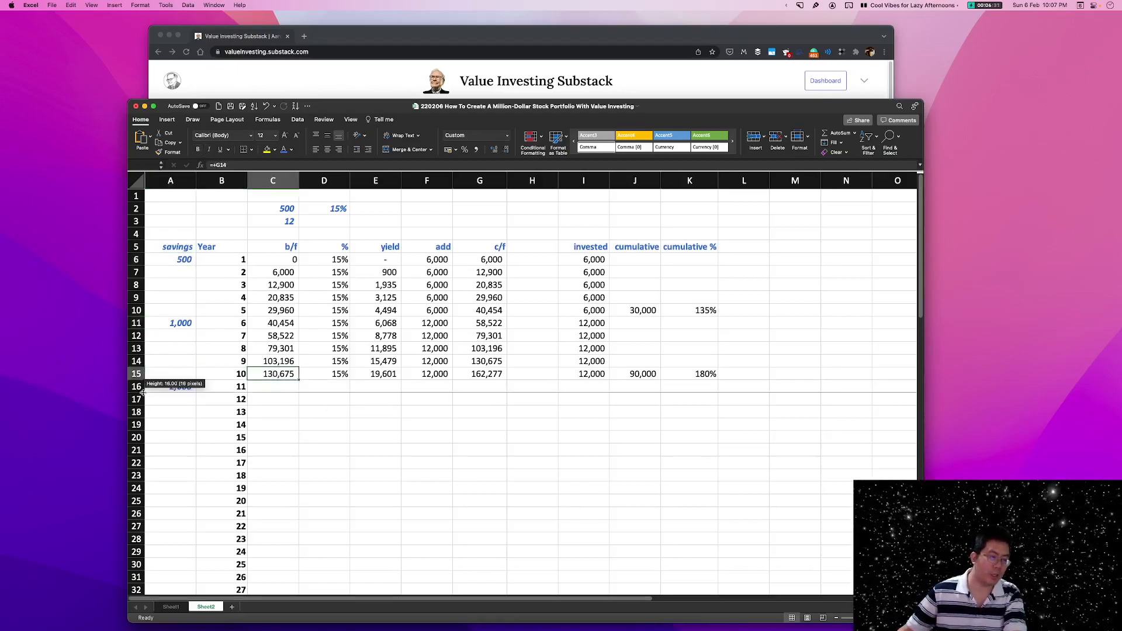
click(179, 387)
drag(278, 374, 508, 393)
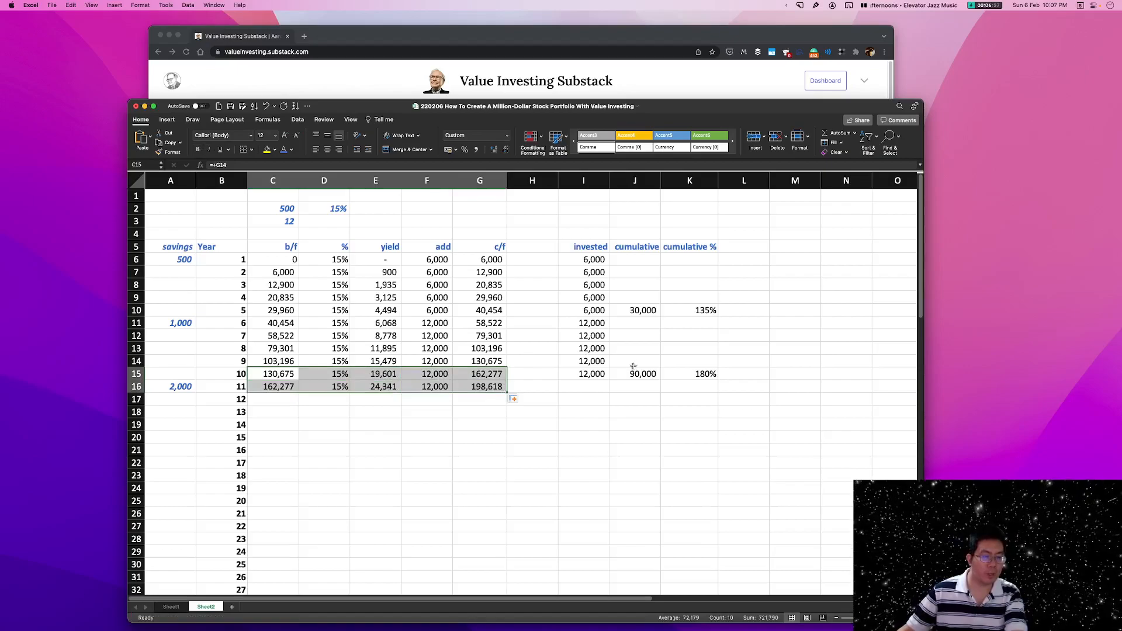
Change the year 11 add amount in F16 to the formula +$A$16*12.
click(435, 386)
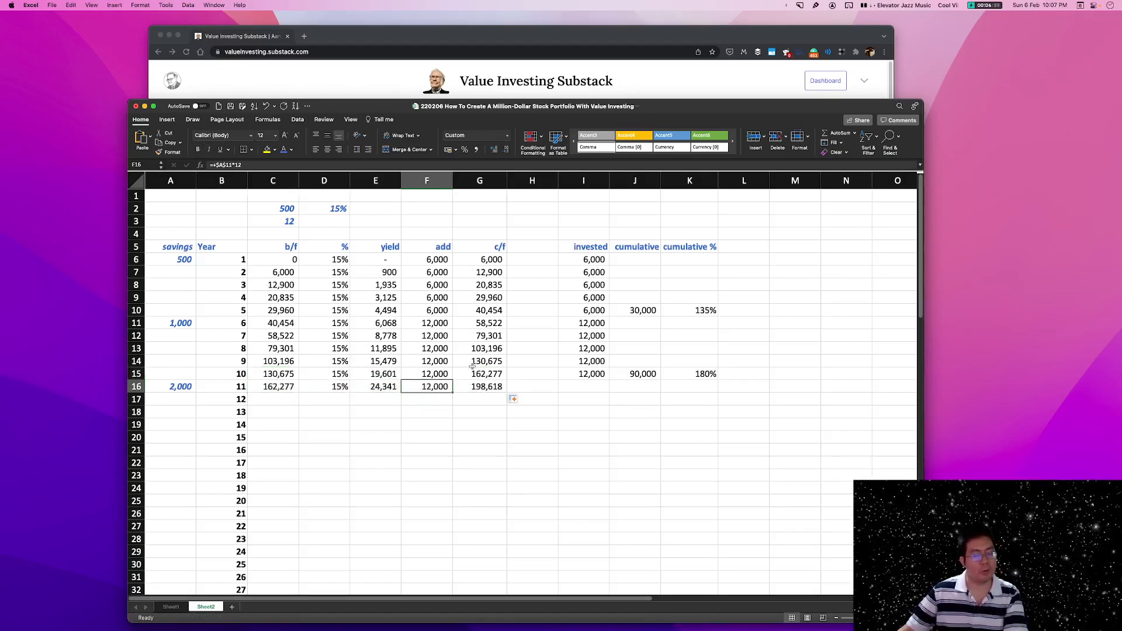
text(+)
click(171, 387)
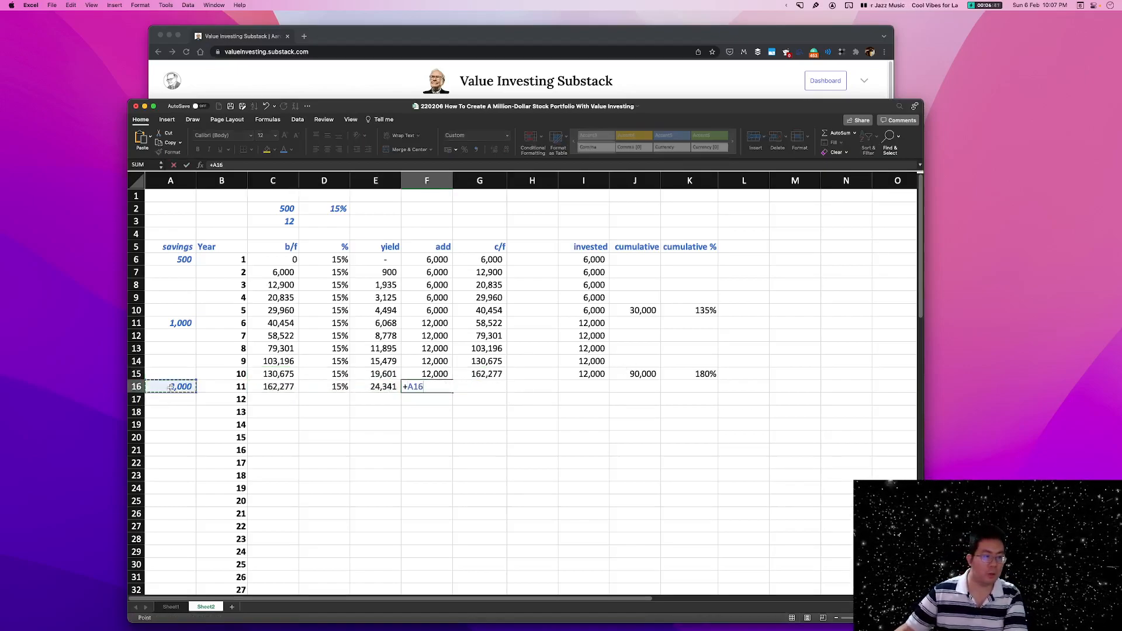
text(*12)
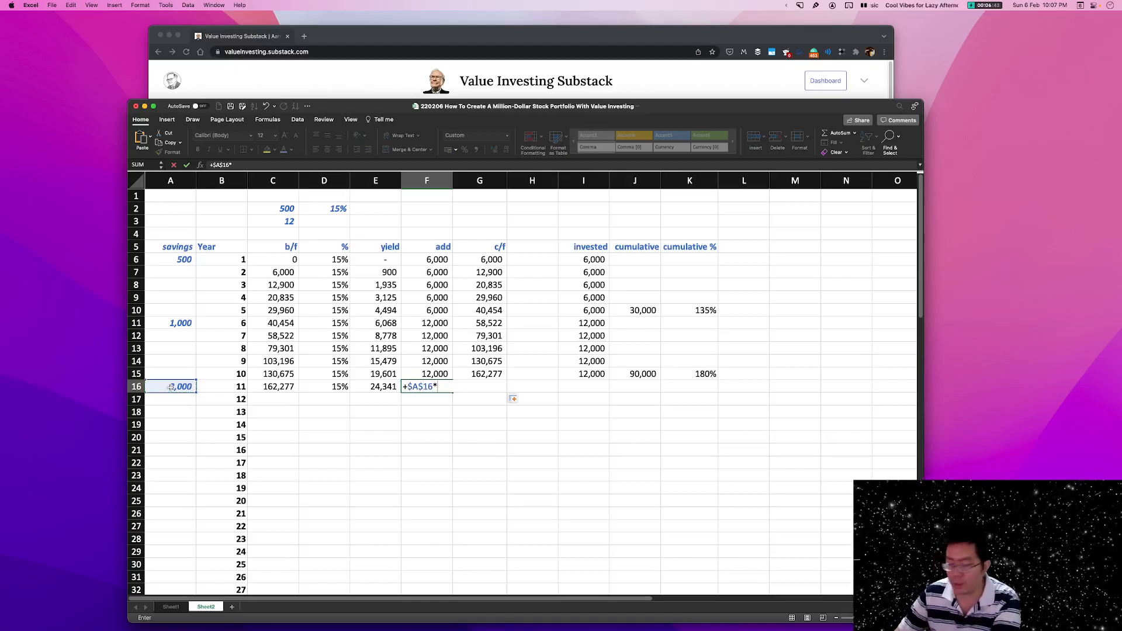
key(Return)
click(429, 387)
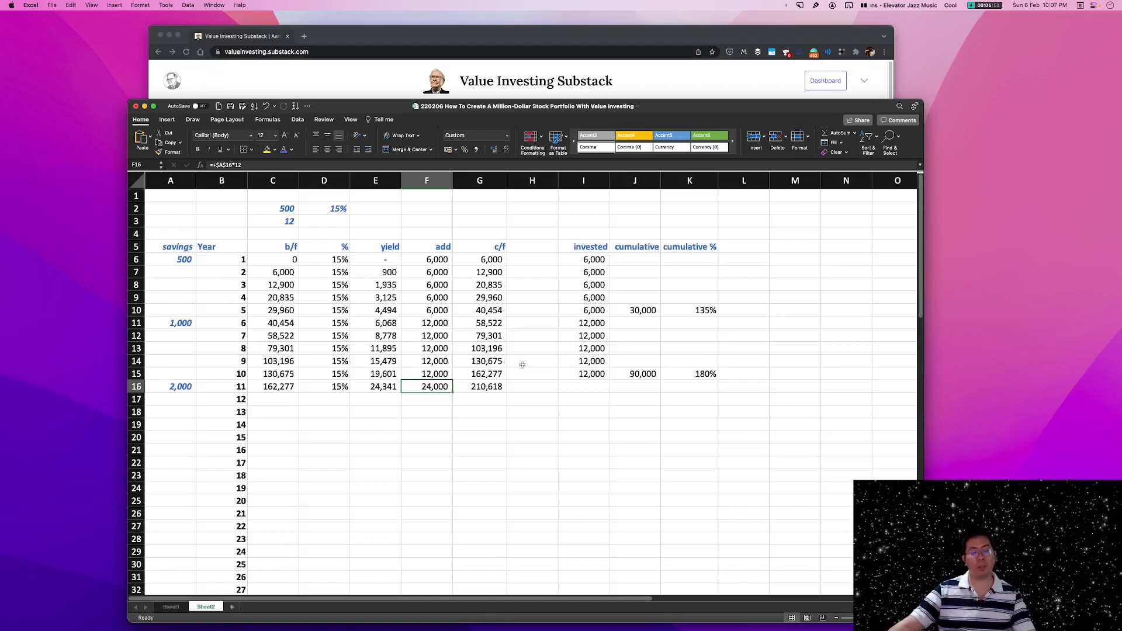
Fill the year 11 formulas in C16:G16 down to year 15 in row 20 and check the year 15 c/f cell.
drag(269, 389, 470, 386)
click(471, 386)
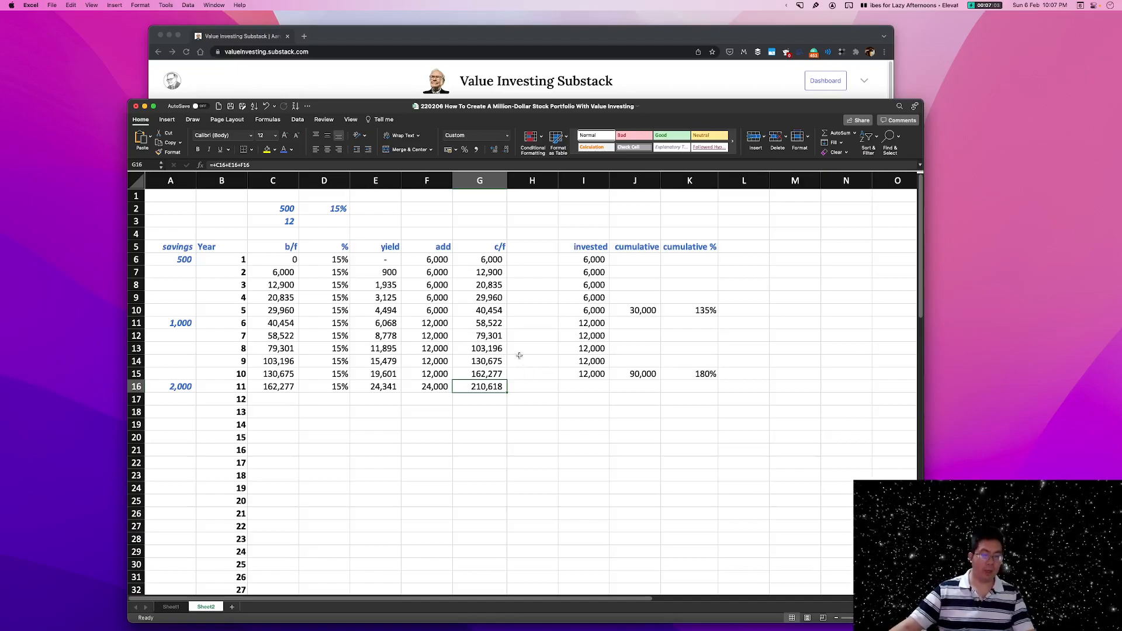
scroll(520, 357, down, 1)
drag(280, 370, 494, 432)
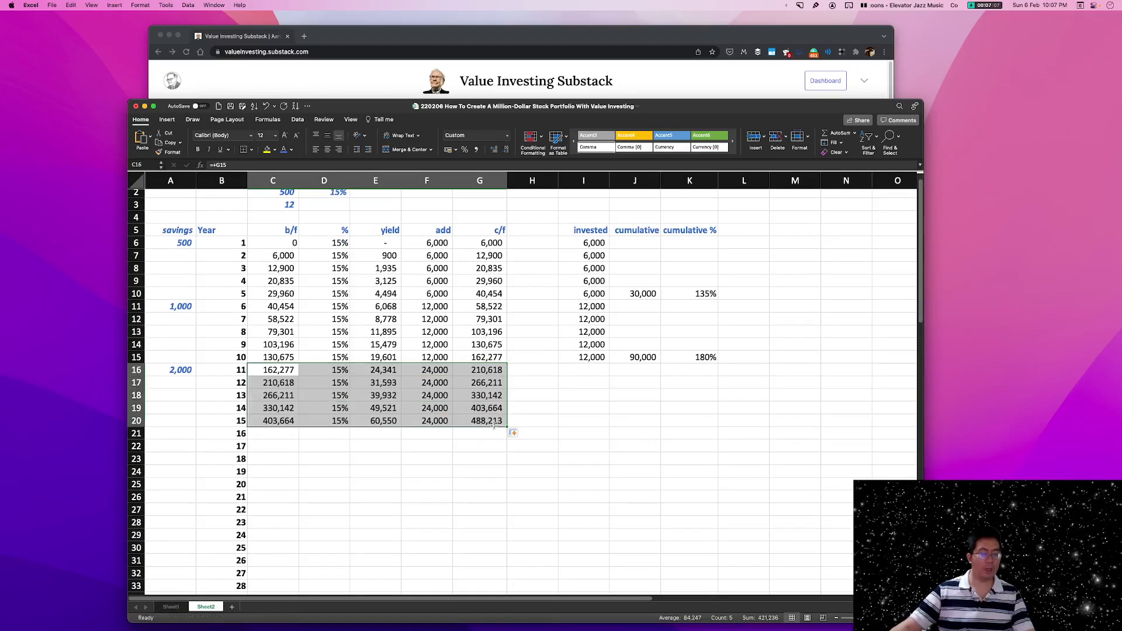
click(496, 421)
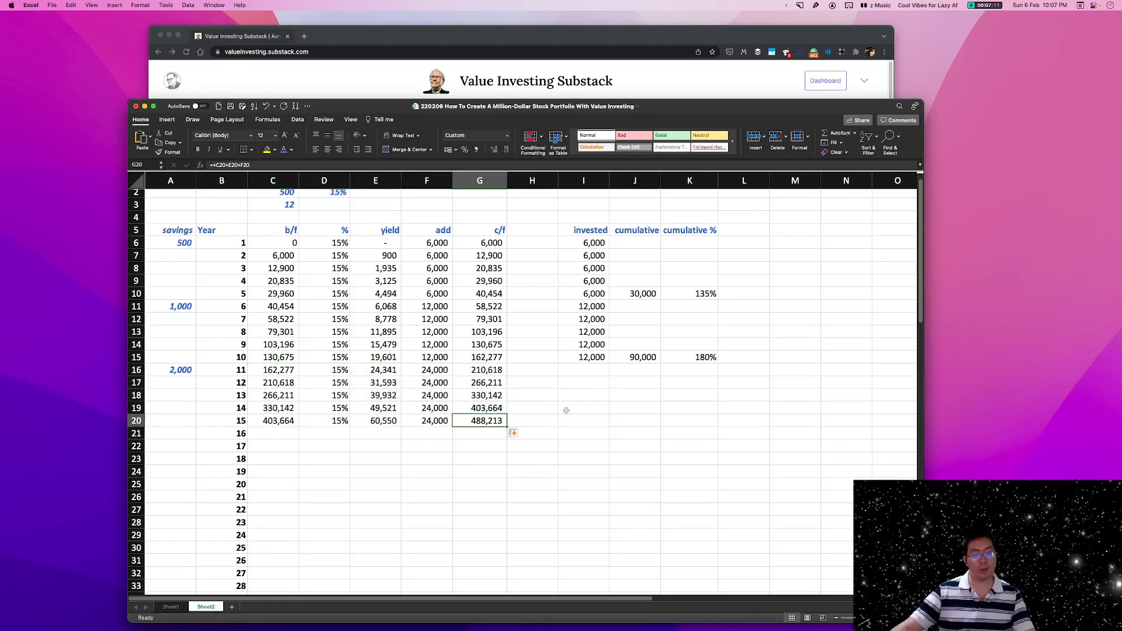
click(245, 421)
Fill the invested formula from I15 down to I20 and sum I6:I20 in the year 15 cumulative cell J20.
click(591, 357)
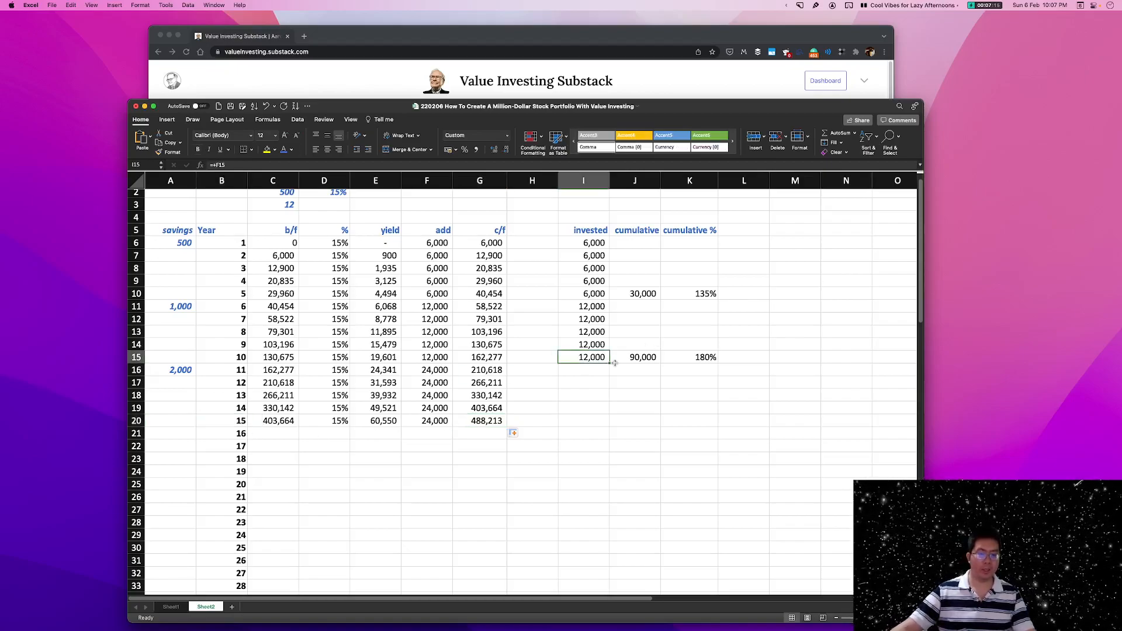
drag(610, 363, 600, 426)
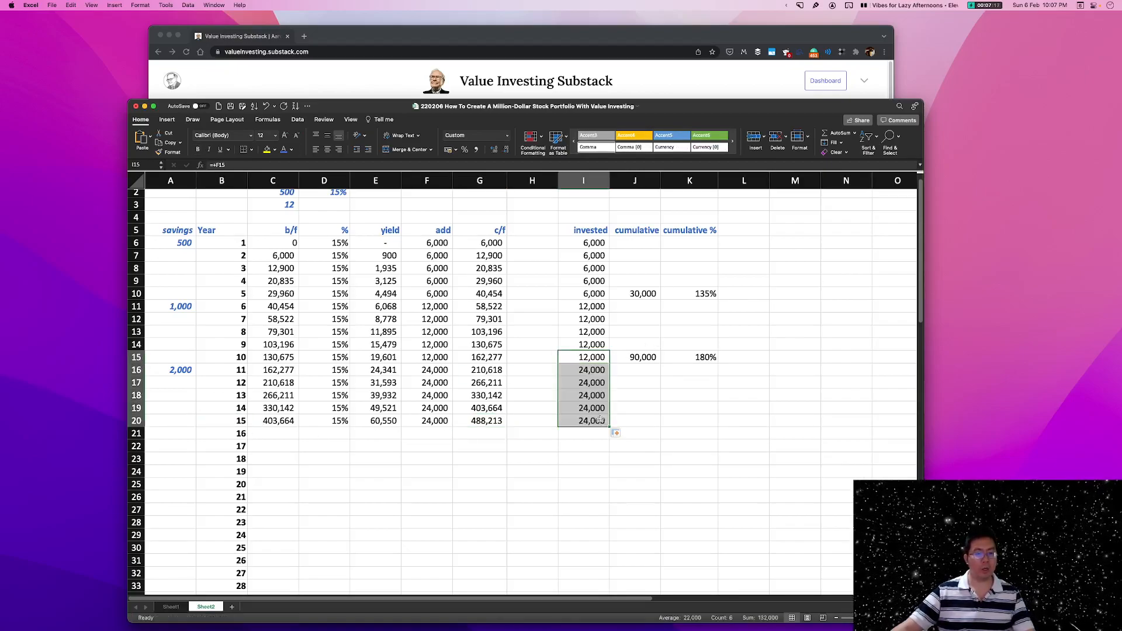
click(639, 419)
text(=sum()
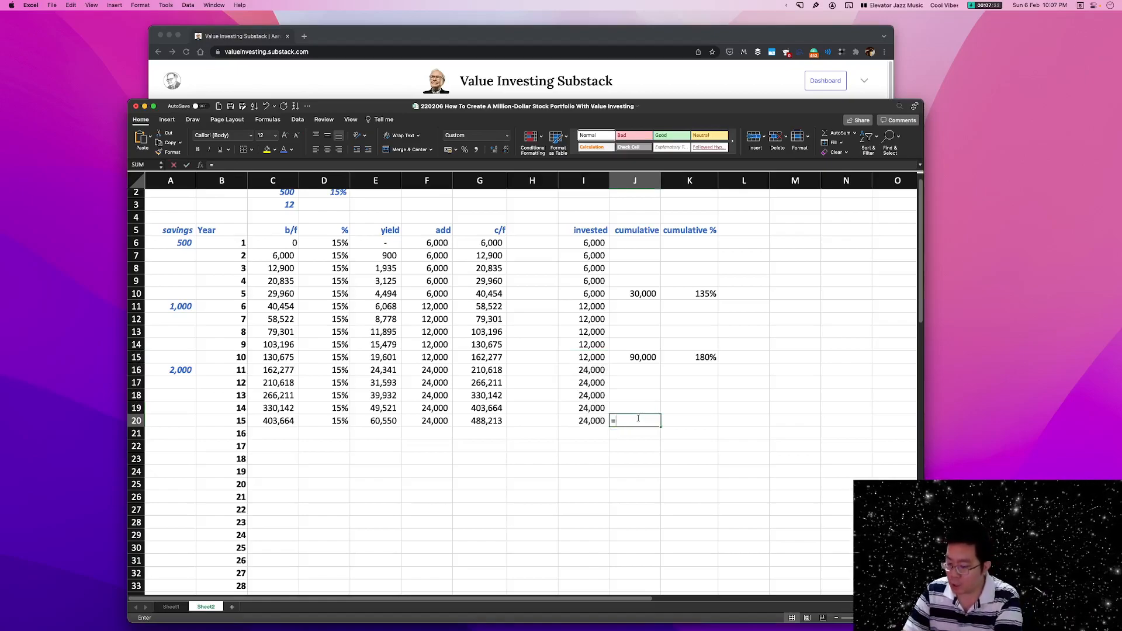
drag(596, 242, 589, 422)
key(Return)
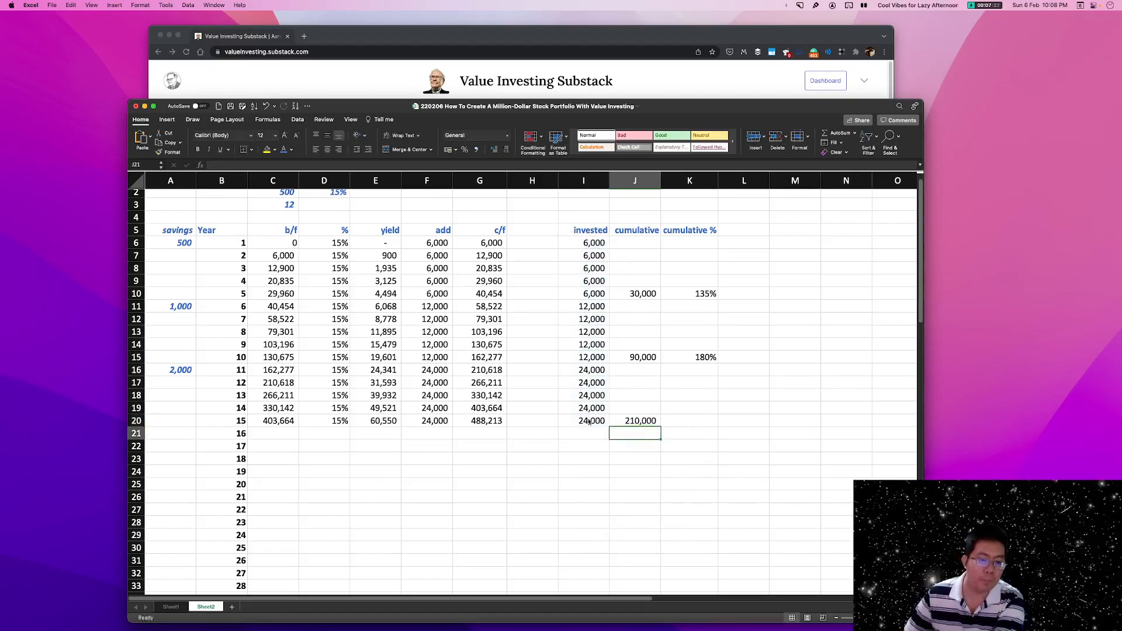
Review the year 15 cumulative invested cell J20 alongside the year 1 to 15 entries in B6:B20.
click(646, 422)
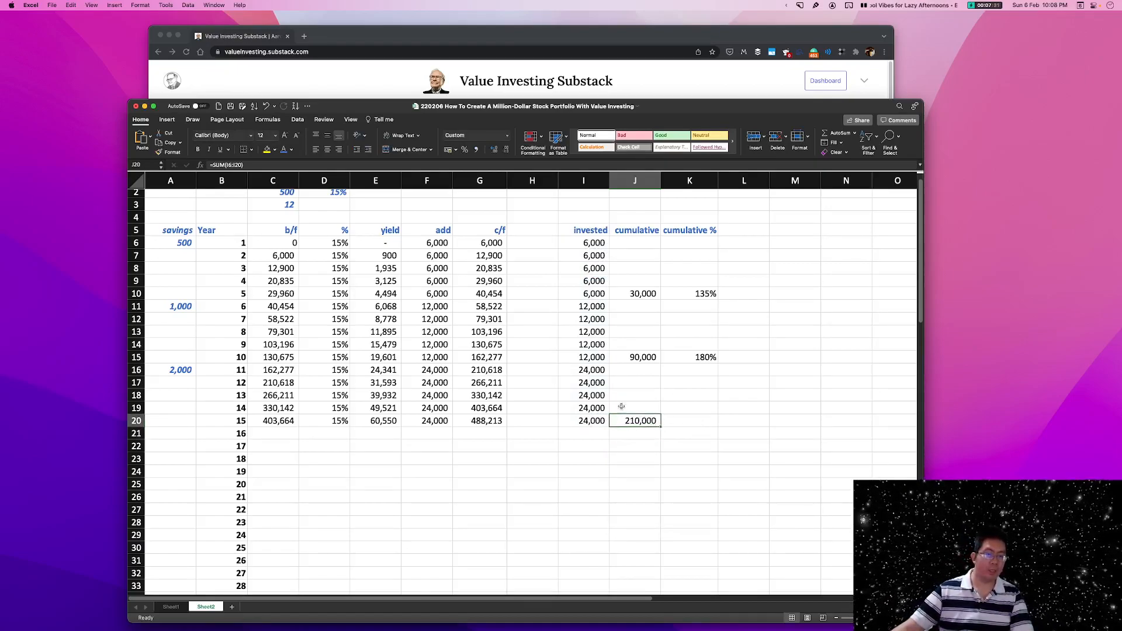
drag(236, 421, 227, 238)
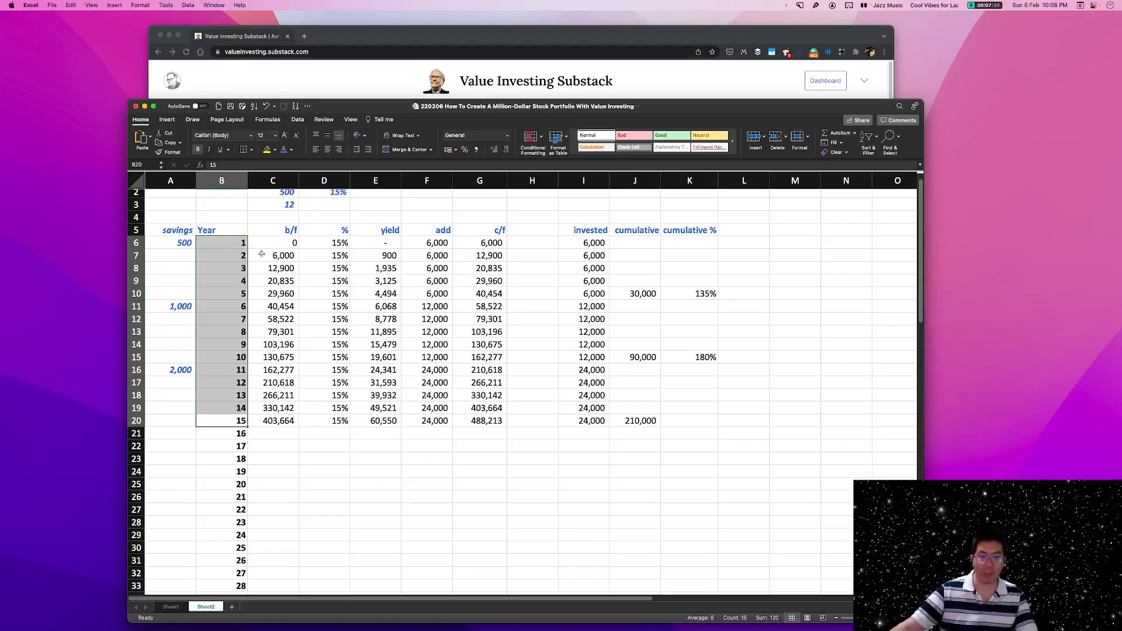
click(235, 419)
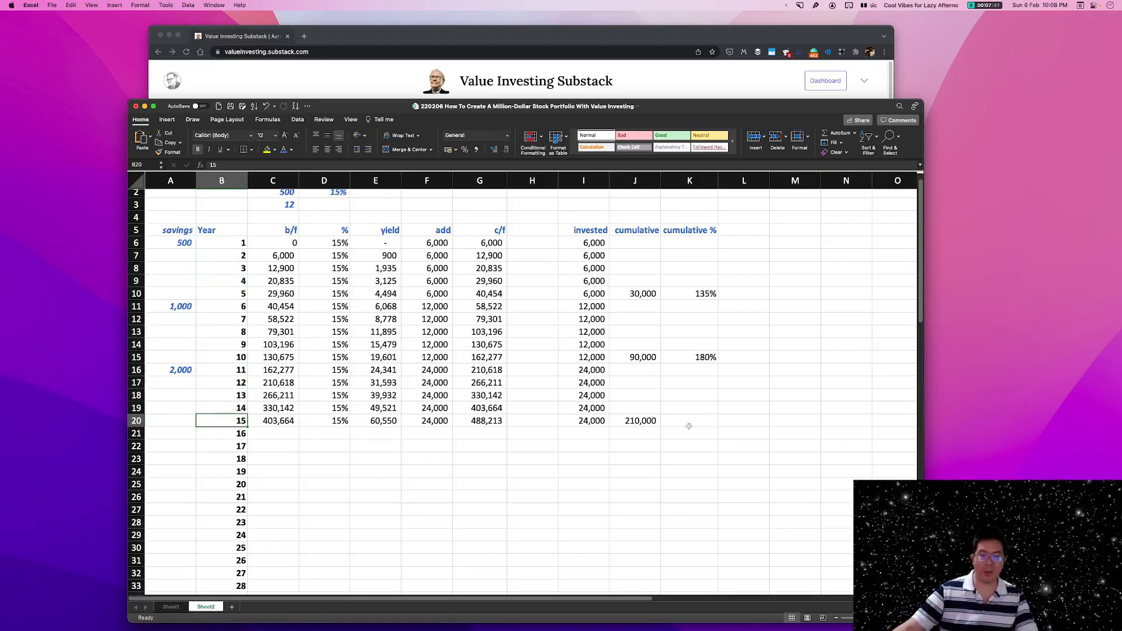
click(643, 423)
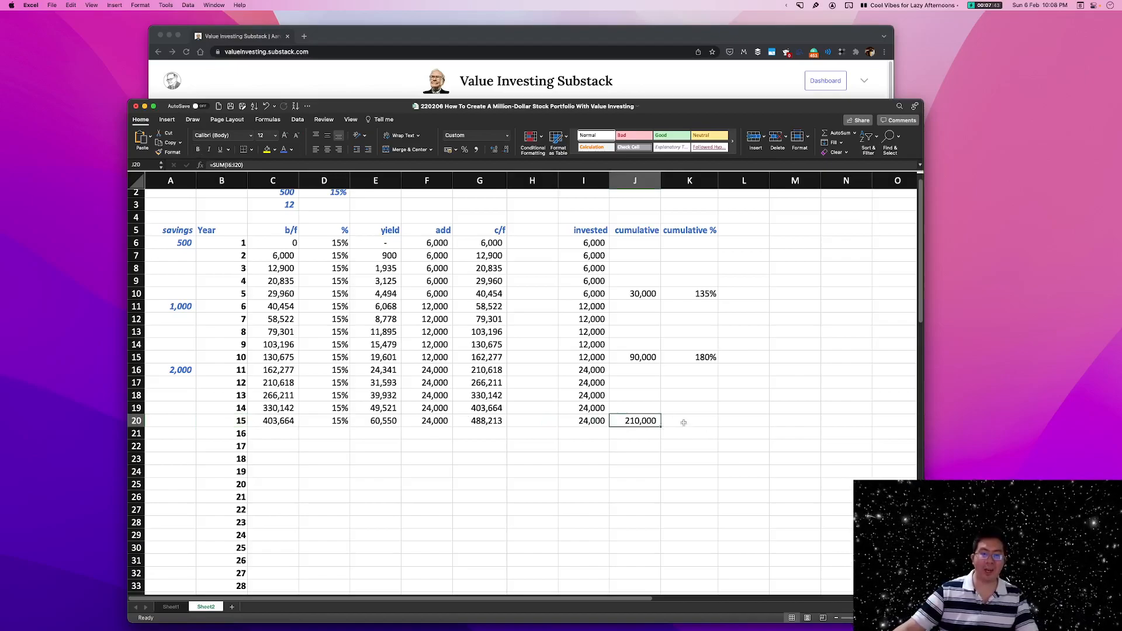
Copy the cumulative % formula from K15 to the year 15 cell K20 and check its cell references.
click(687, 423)
click(702, 354)
key(cmd+c)
click(695, 421)
key(cmd+v)
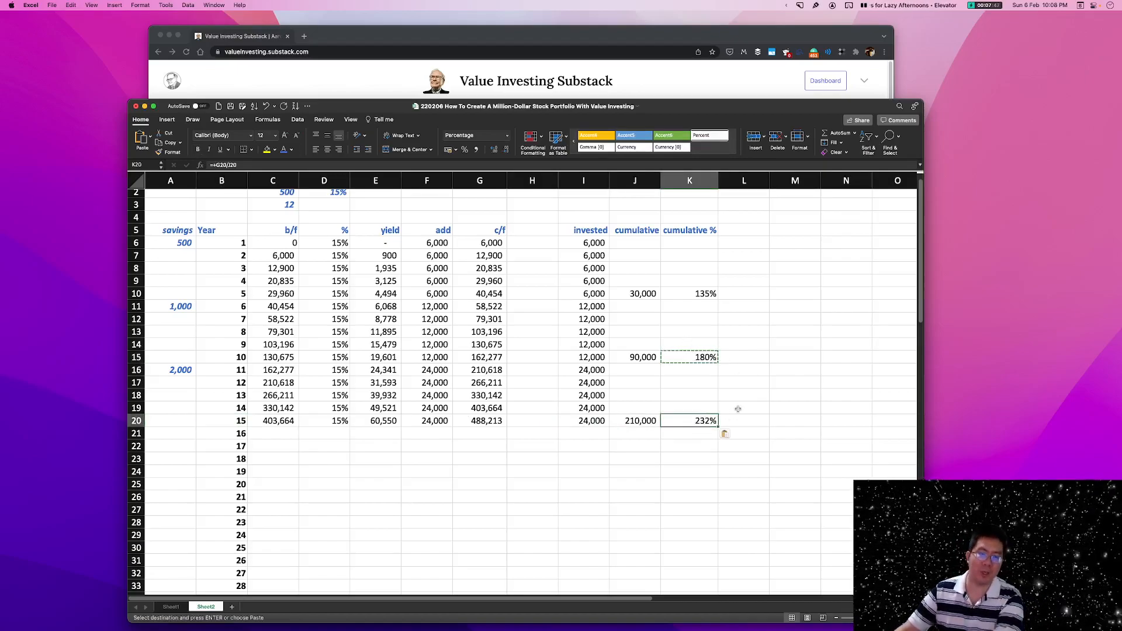
double_click(691, 423)
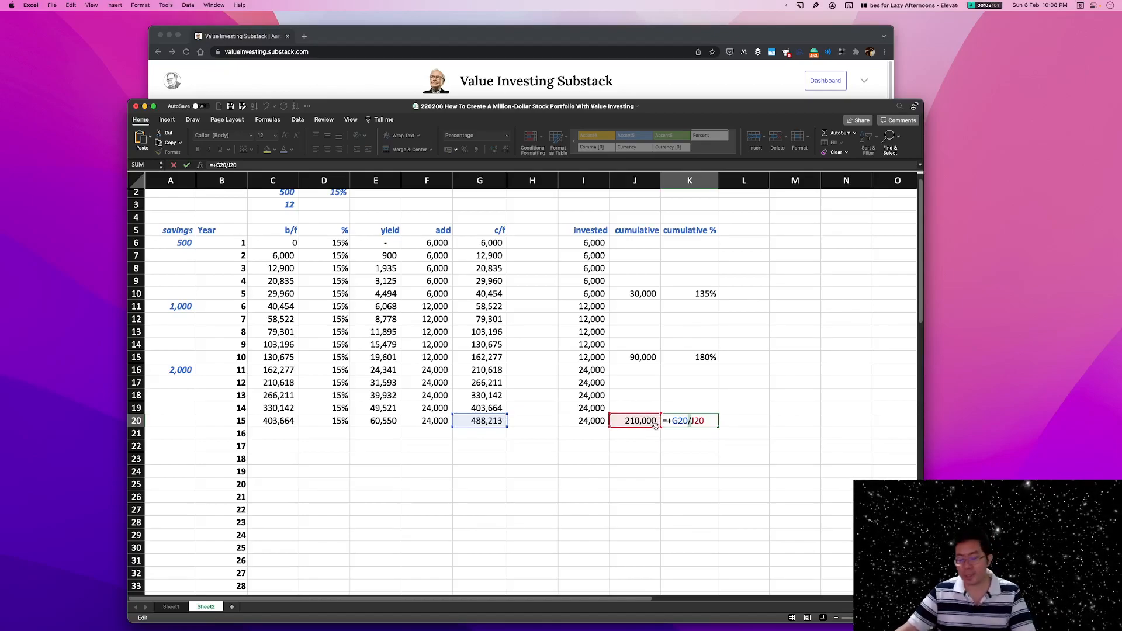
key(Escape)
drag(273, 420, 376, 421)
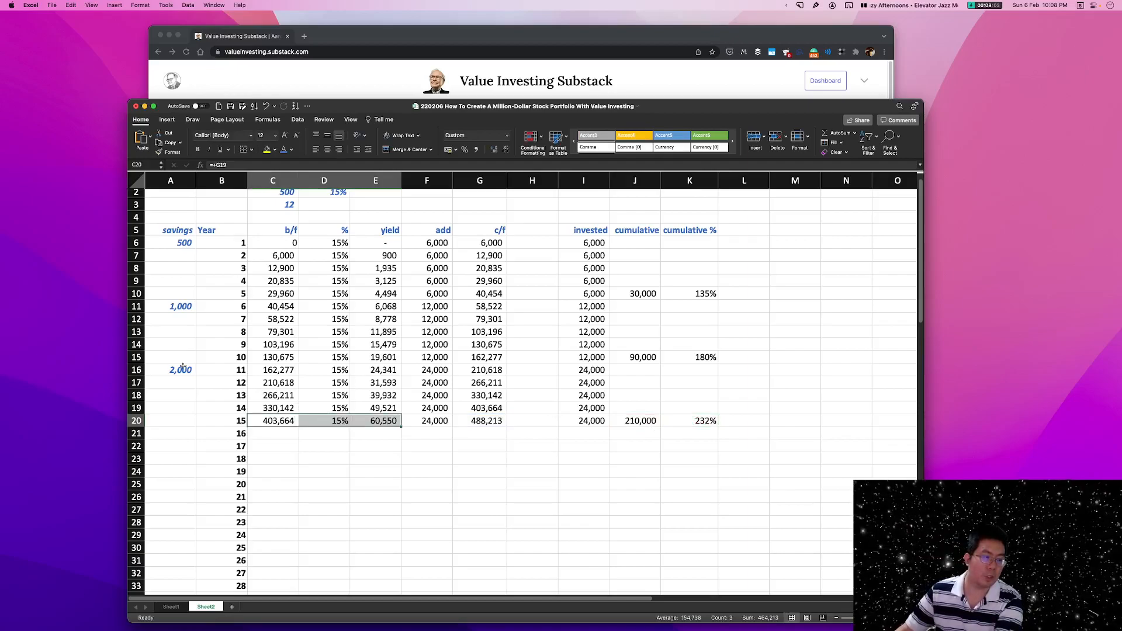
Enter the formula +A16*12 in savings cell A21 and fill the year 15 formulas in C20:G20 down to year 20 in row 25.
click(185, 370)
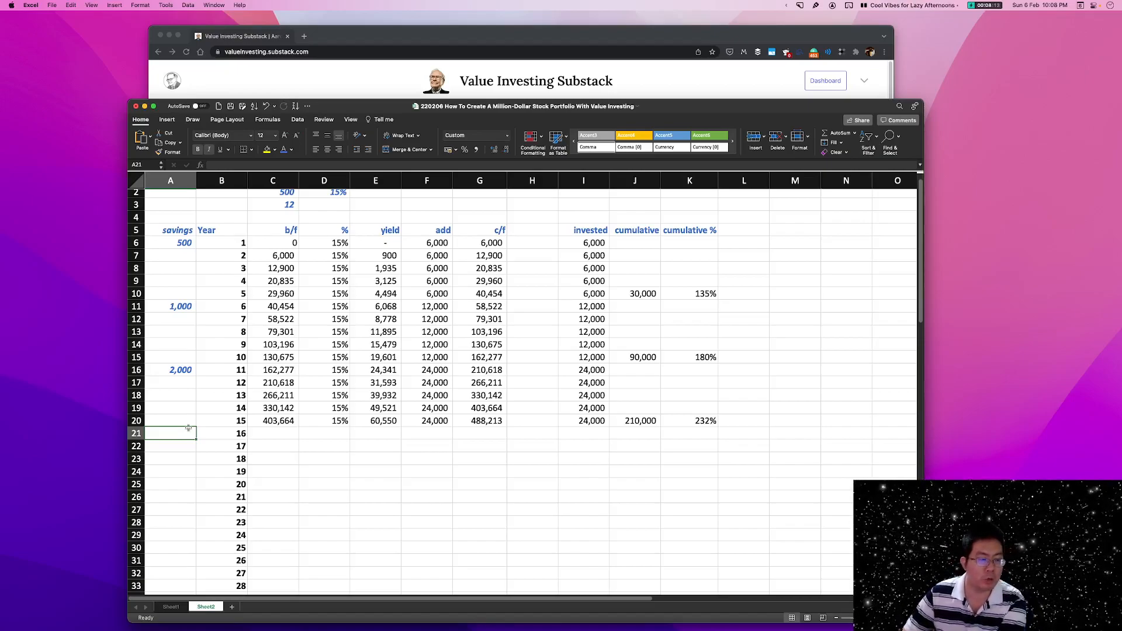
text(+)
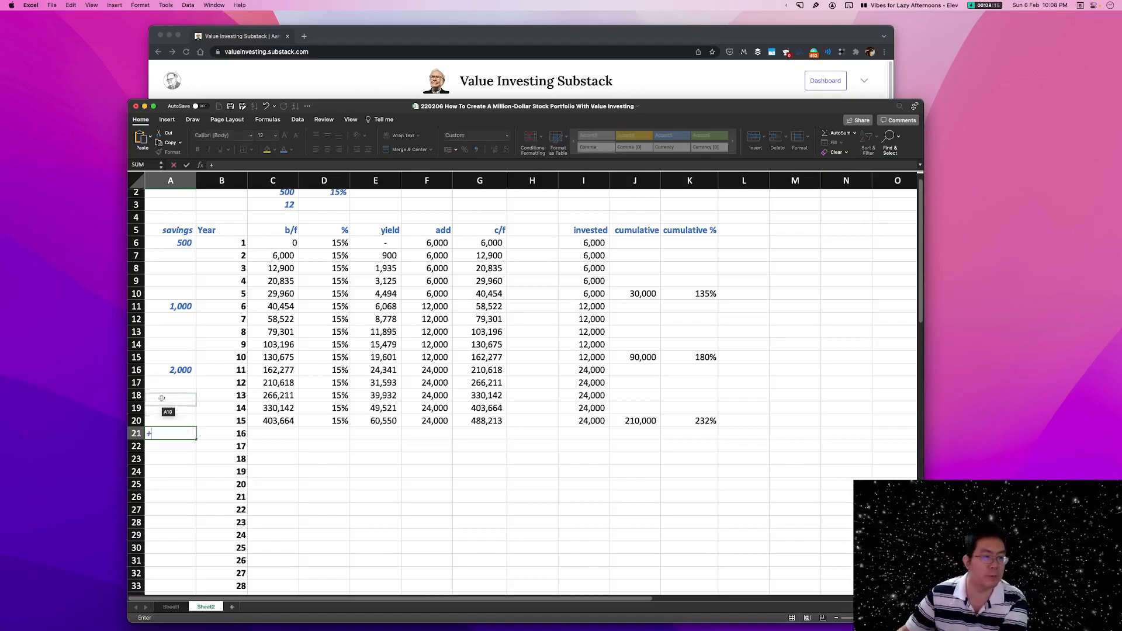
click(178, 369)
text(*12)
key(Return)
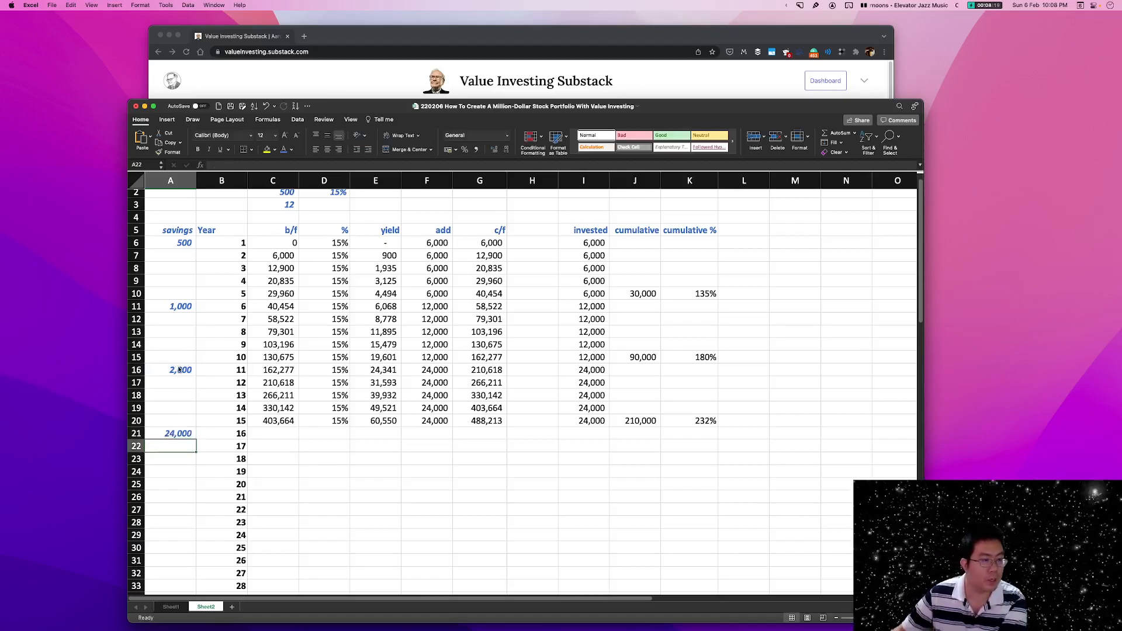
scroll(261, 491, down, 4)
drag(274, 373, 498, 436)
Try the formula +$A$21*12 for the year 16 add amount in F21 and undo that entry.
click(438, 384)
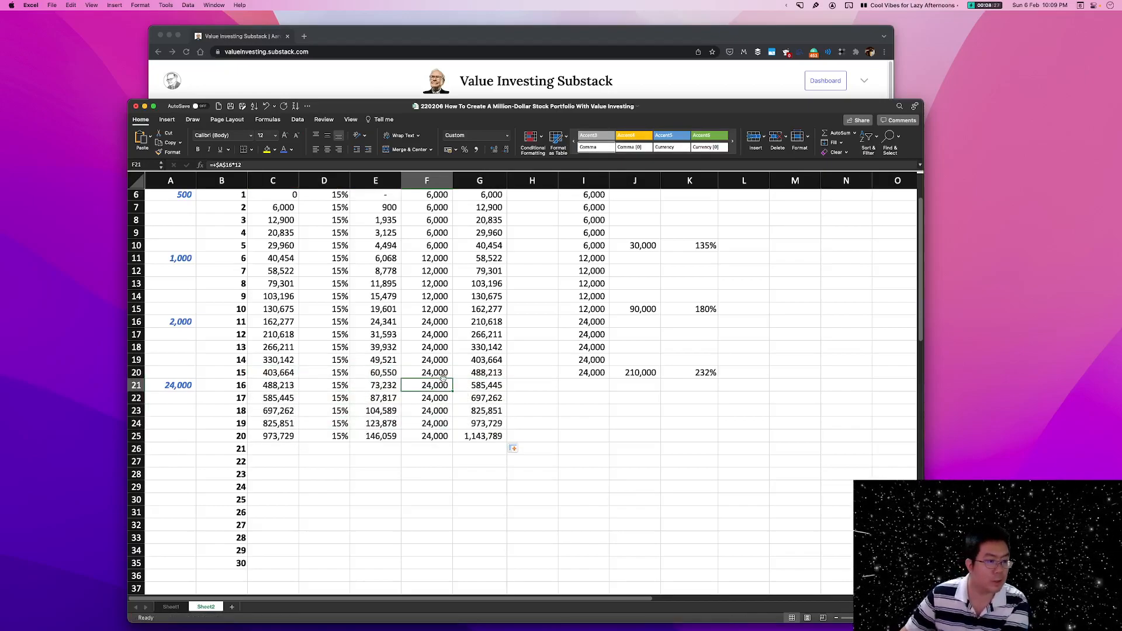
text(+)
click(187, 387)
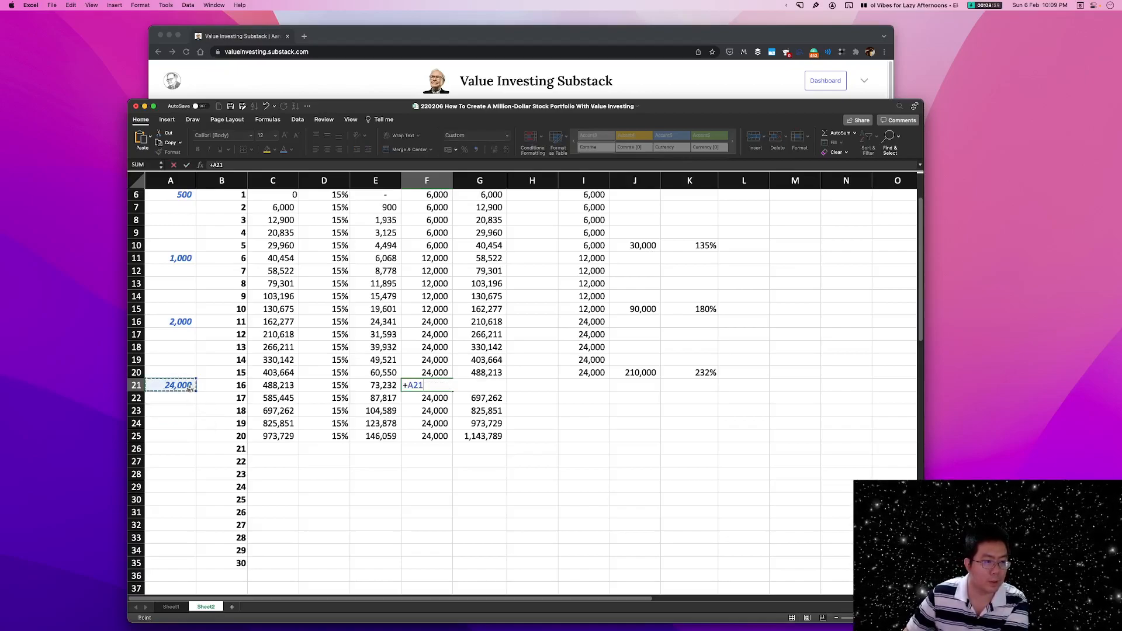
key(F4)
text(*)
key(Return)
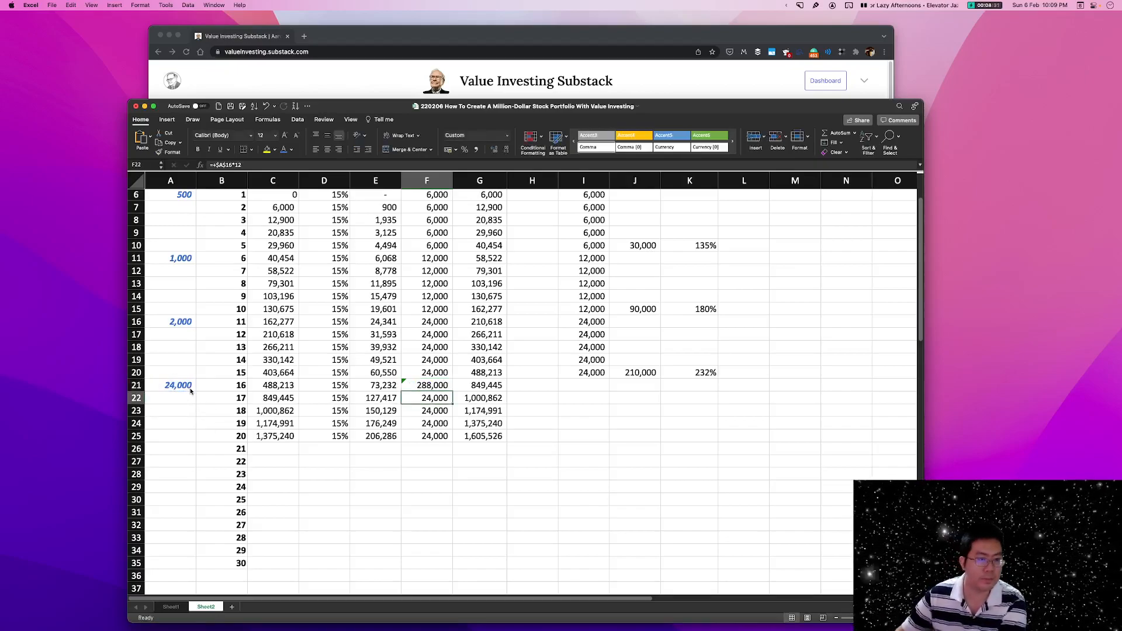
click(433, 387)
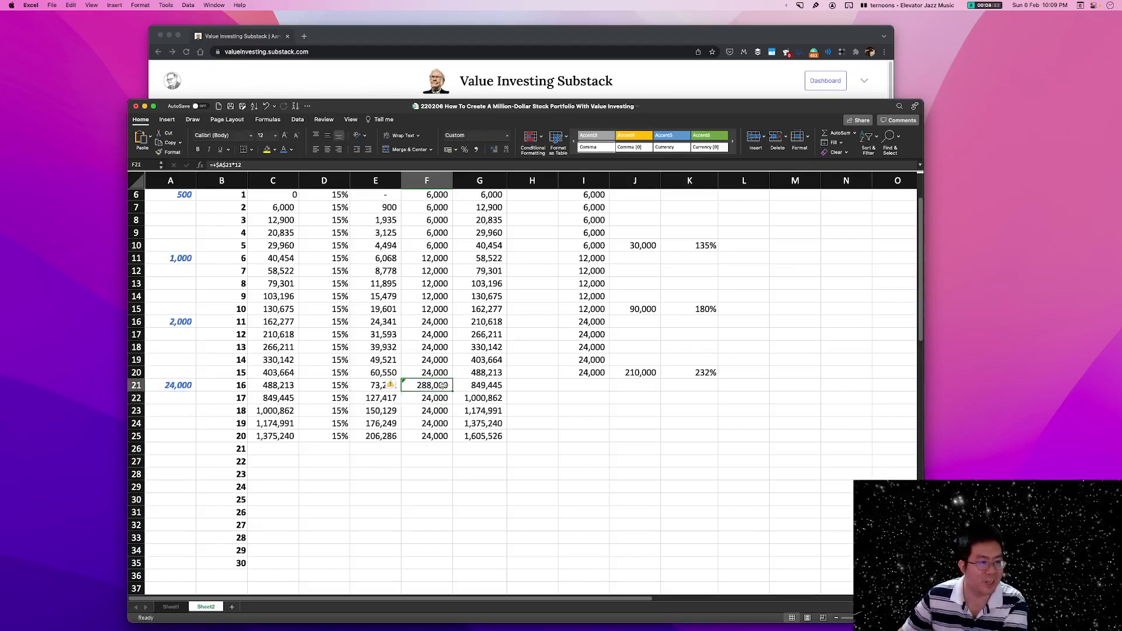
key(super+z)
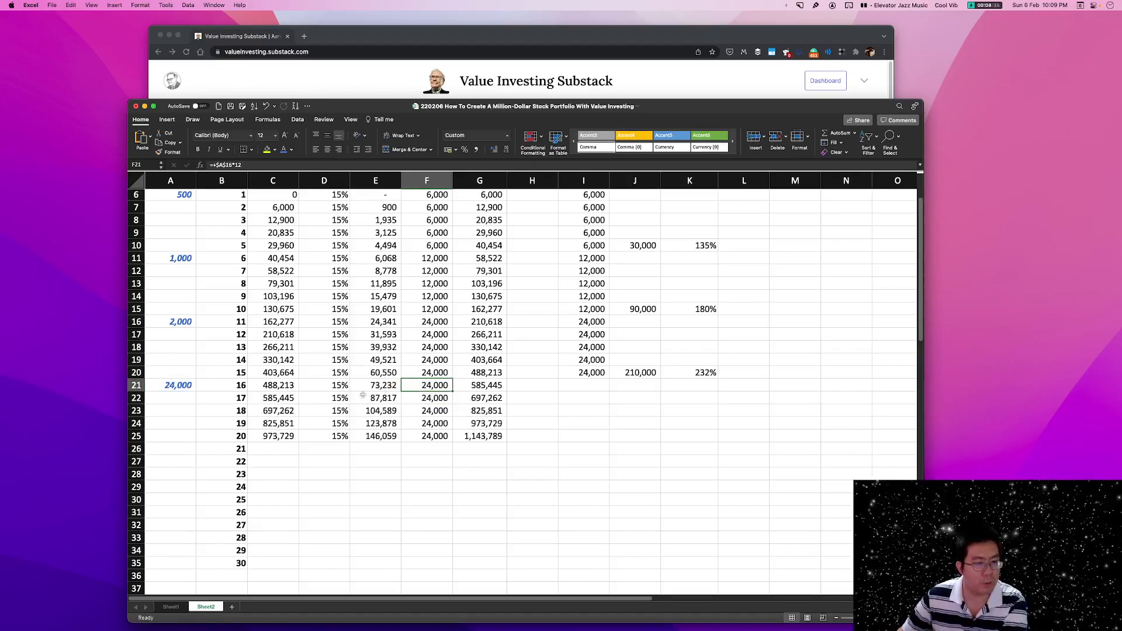
Correct the year 16 monthly savings formula in A21 to +A16*2.
click(162, 386)
double_click(175, 386)
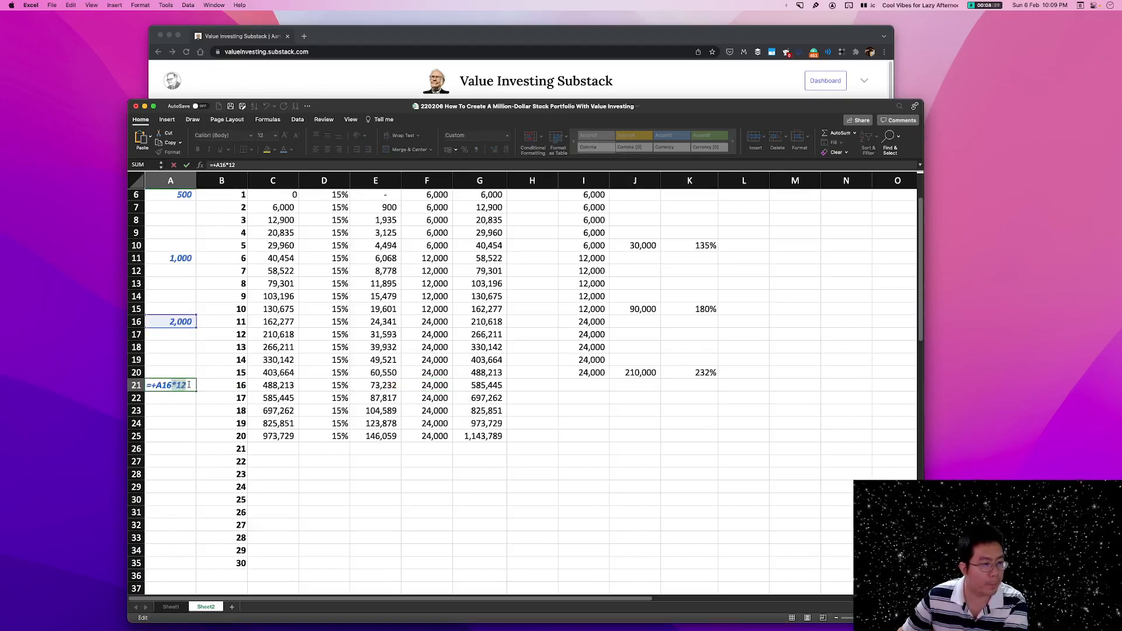
key(Delete)
key(Return)
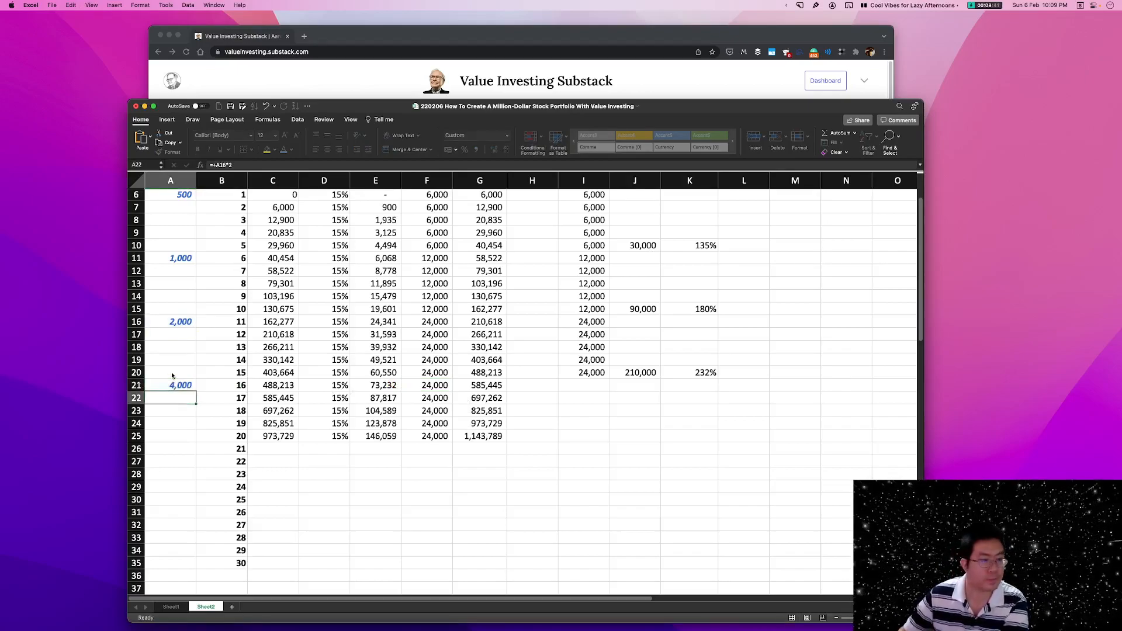
Change the year 16 add amount in F21 to +$A$21*12 and fill it down to year 20 in F25.
click(434, 386)
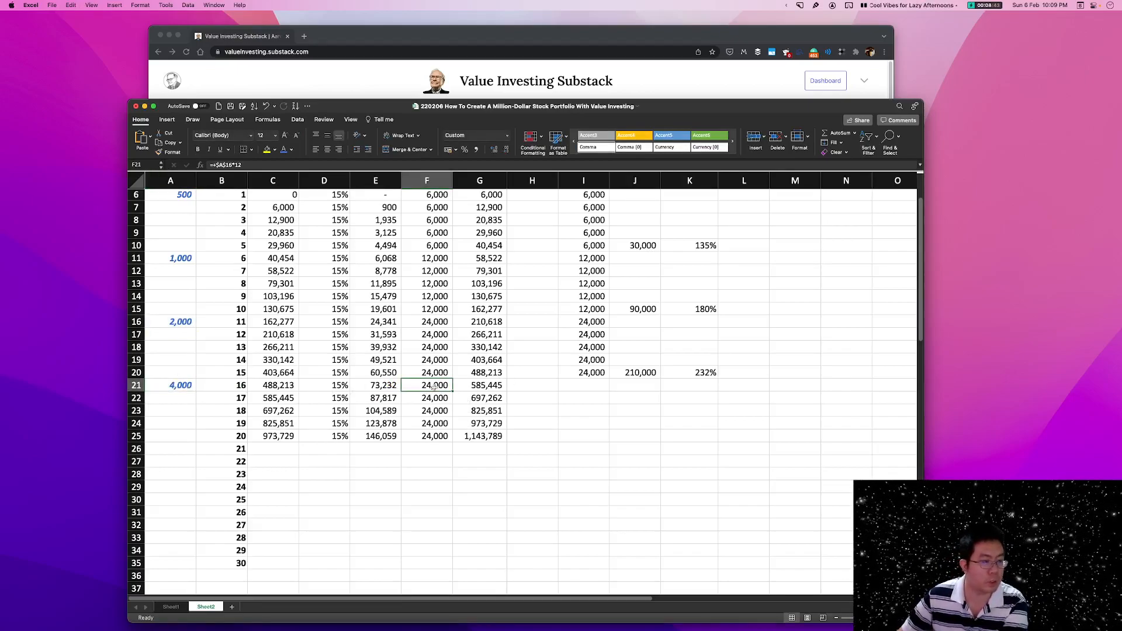
text(+)
click(188, 386)
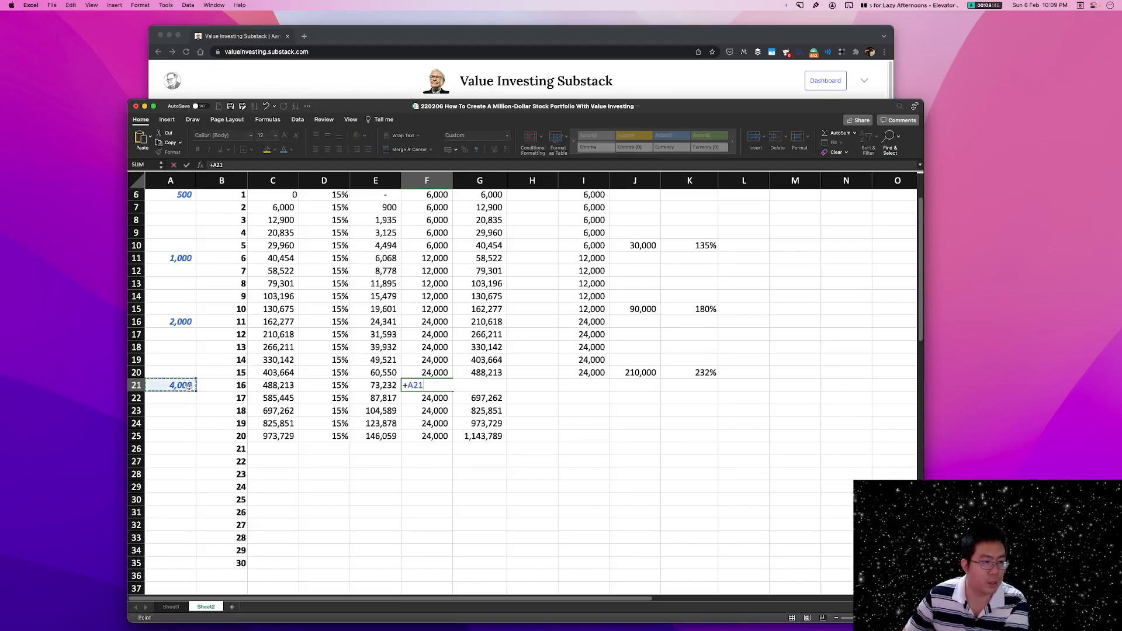
key(F4)
text(*12)
key(Return)
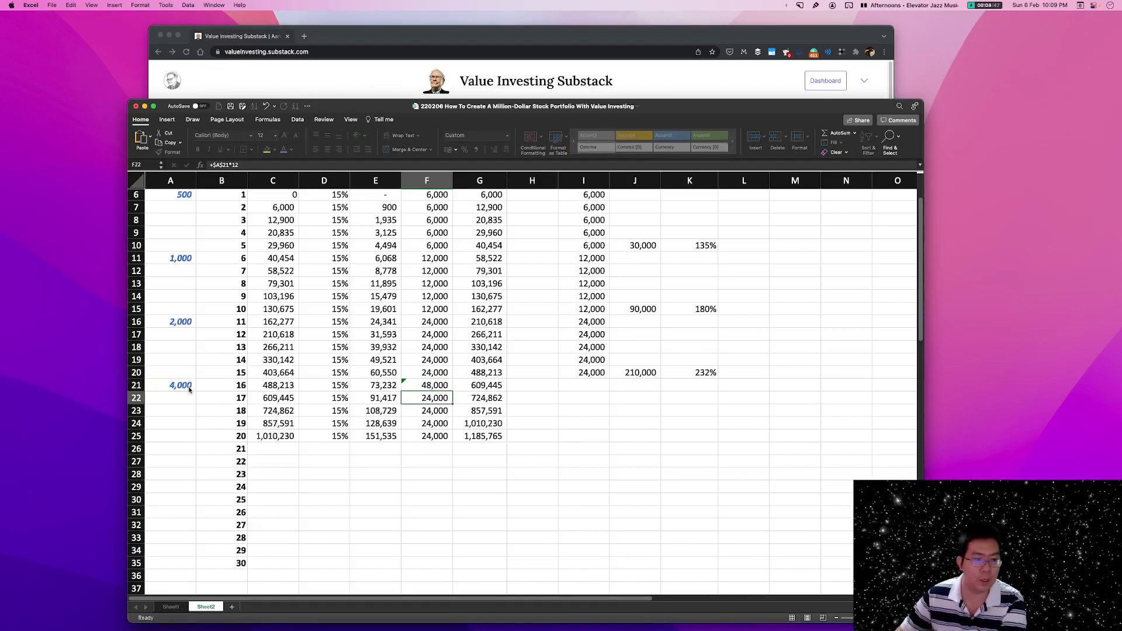
click(445, 386)
drag(451, 391, 450, 436)
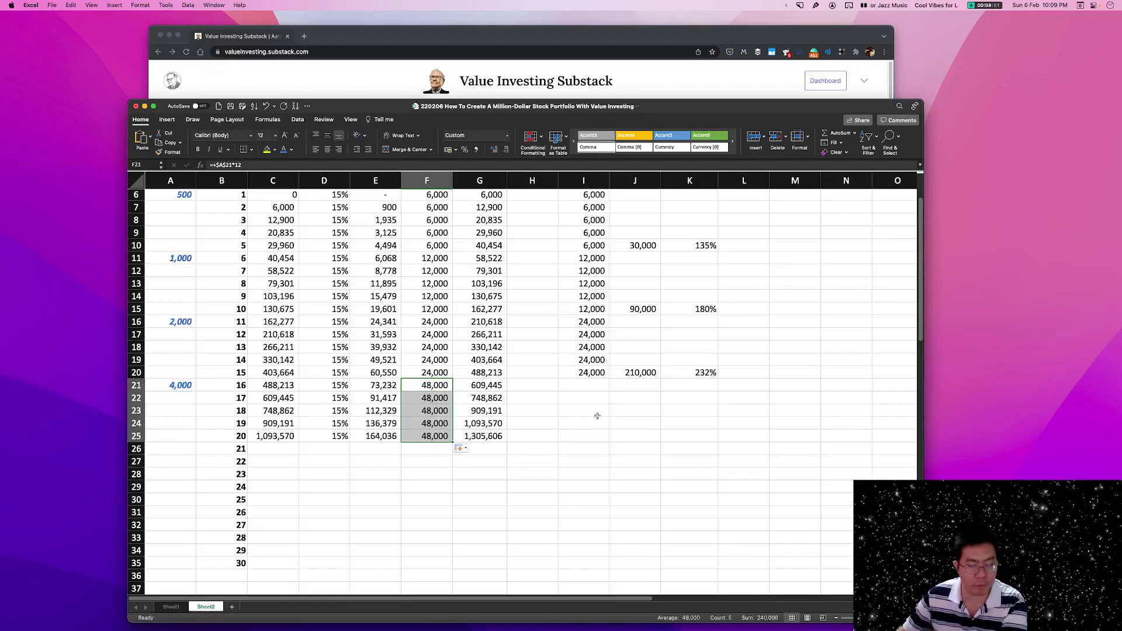
Fill the invested formula from I20 down to I25 and copy the cumulative formulas in J20:K20 to J25:K25.
click(563, 420)
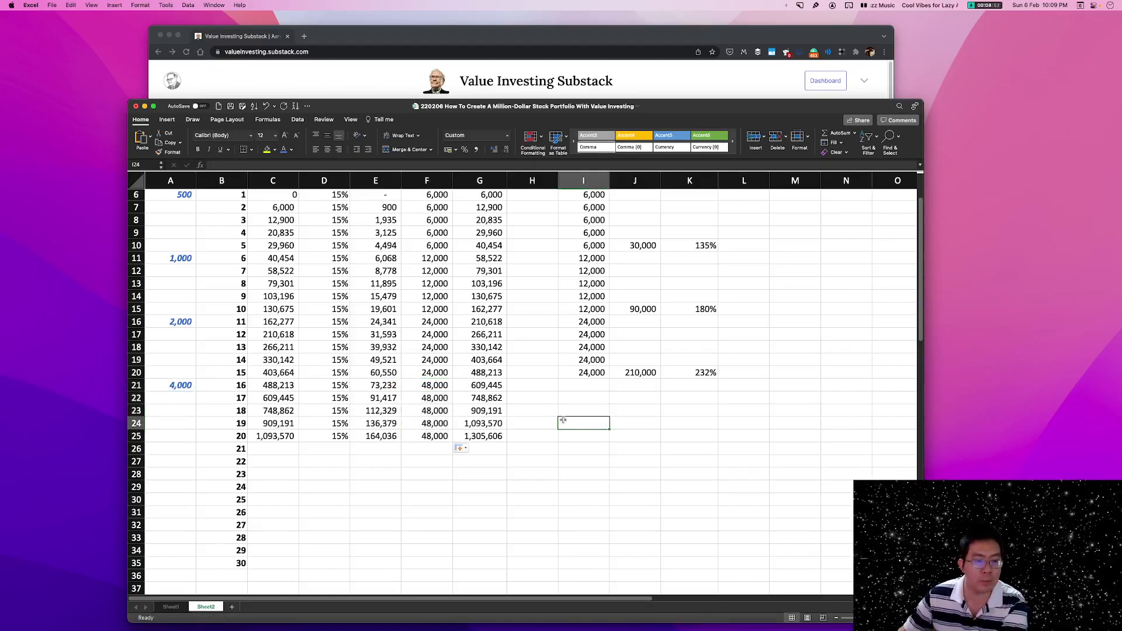
click(597, 375)
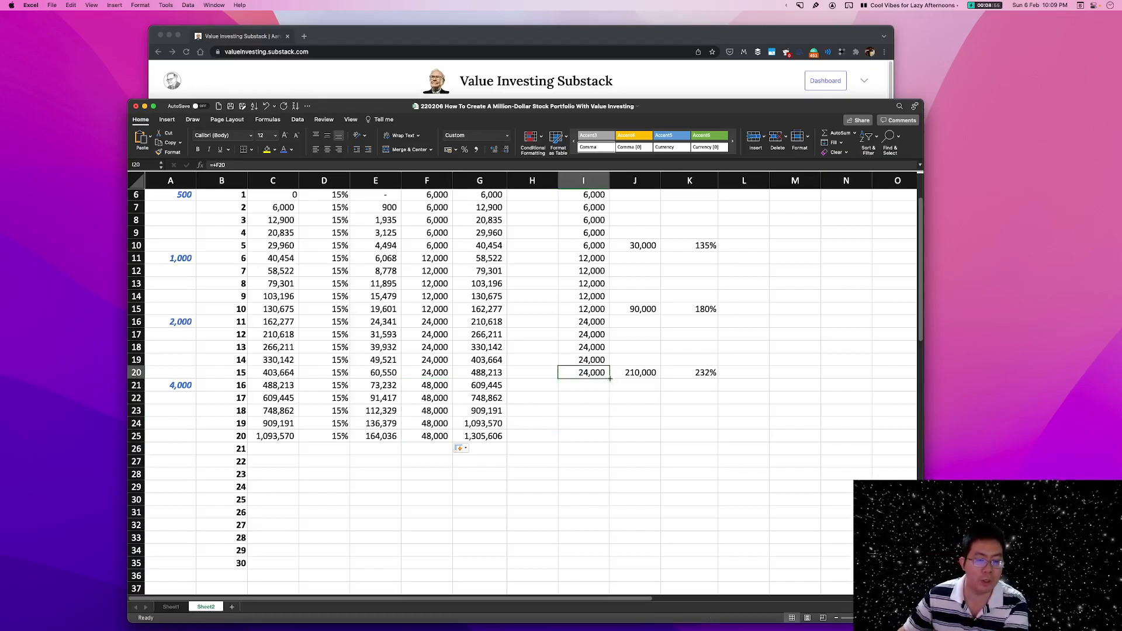
drag(610, 380, 687, 376)
key(cmd+c)
click(637, 436)
key(cmd+v)
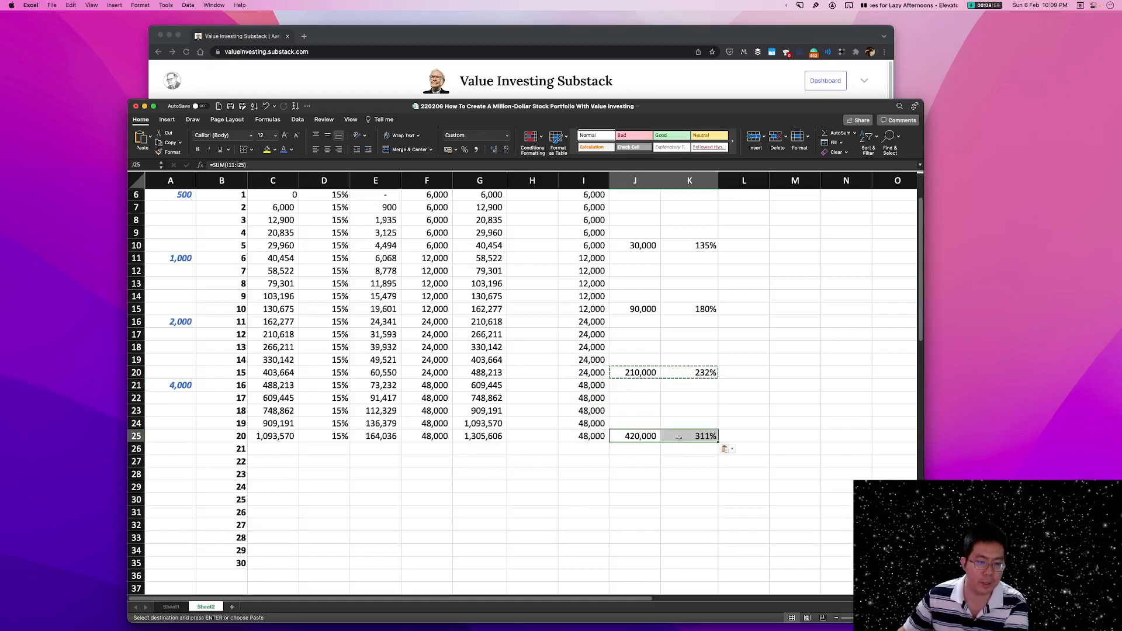
click(744, 410)
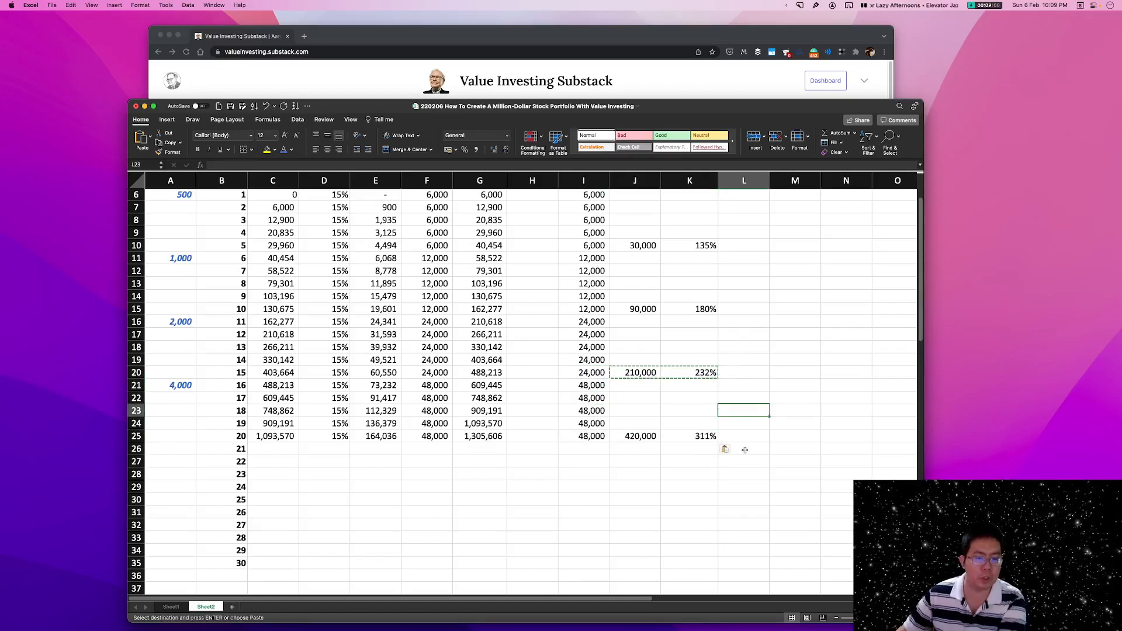
Check the year 20 c/f formula in G25, the cumulative invested cell J25 and the cumulative % cell K25.
click(488, 436)
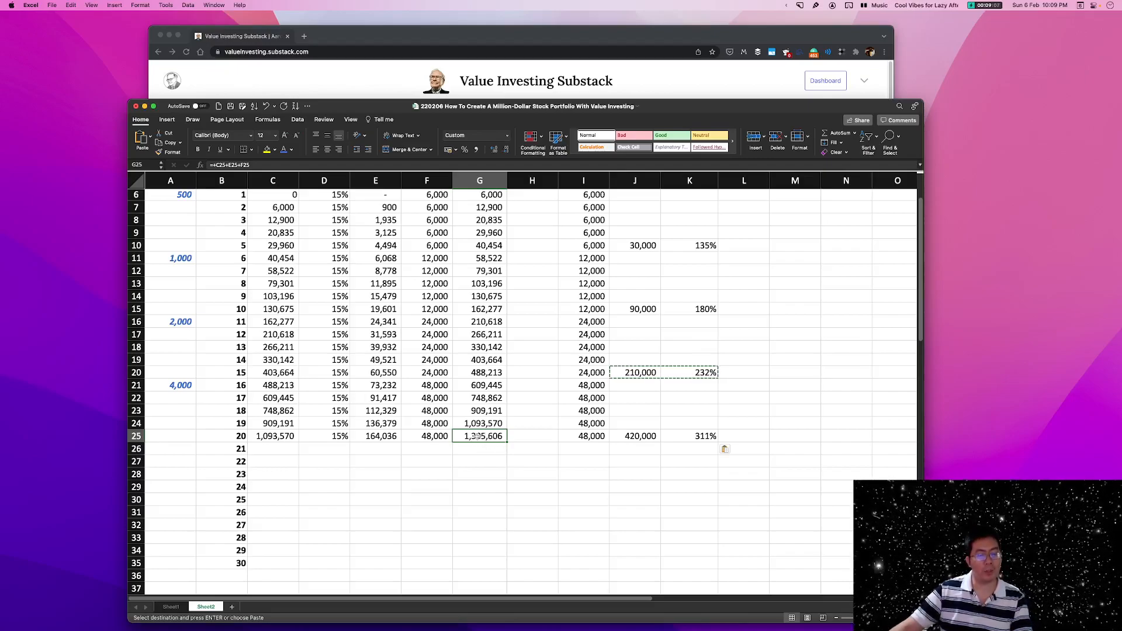
click(234, 438)
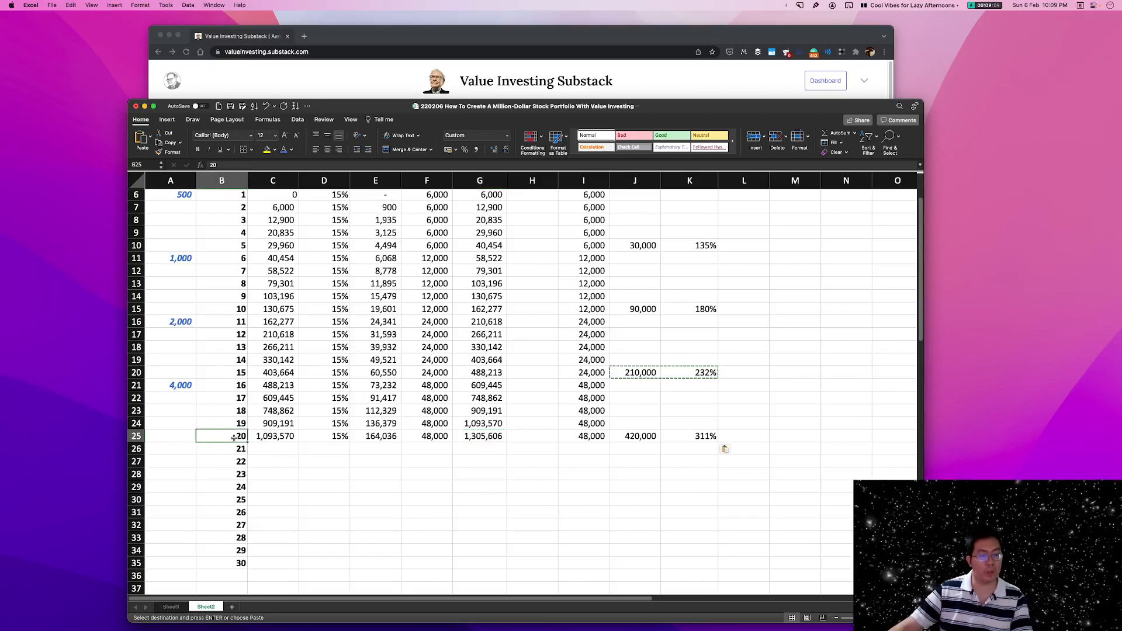
click(504, 435)
double_click(472, 435)
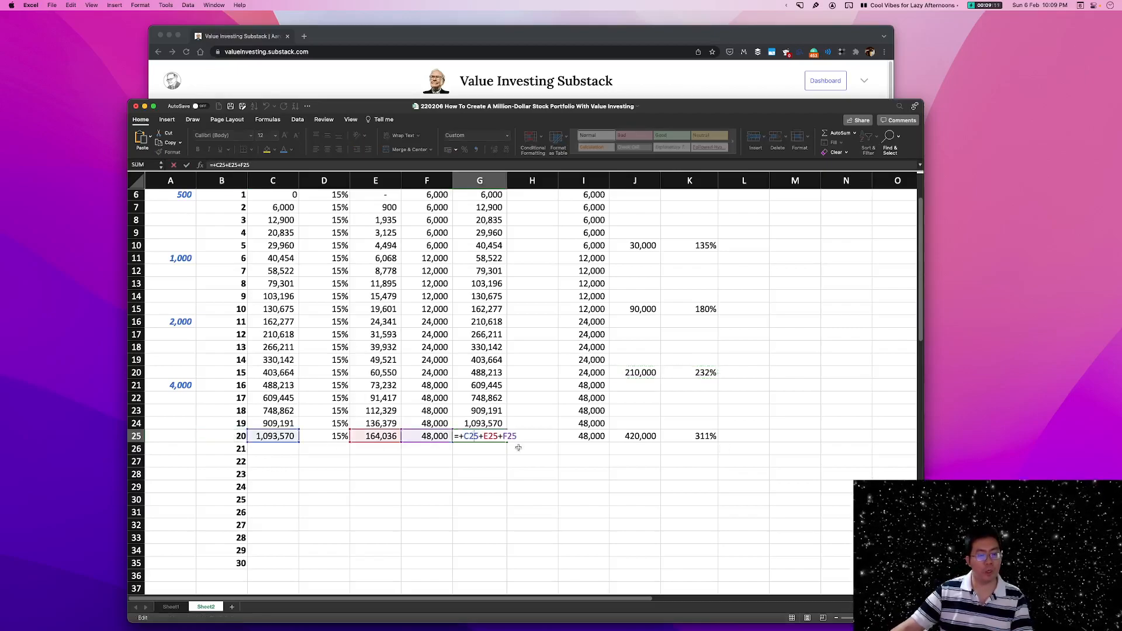
key(Escape)
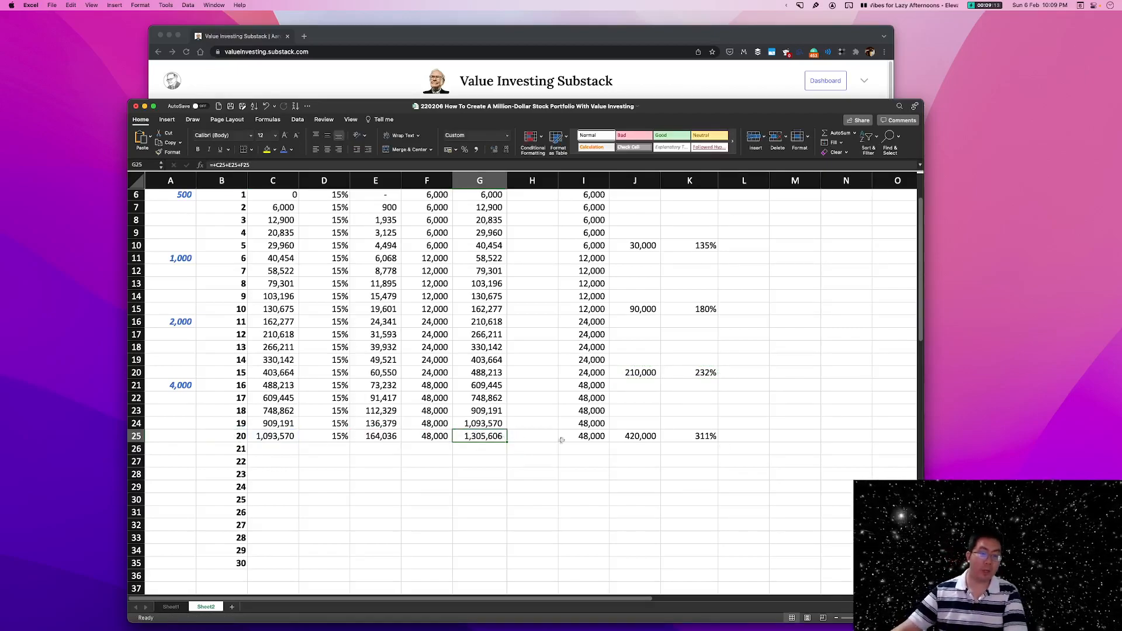
click(638, 438)
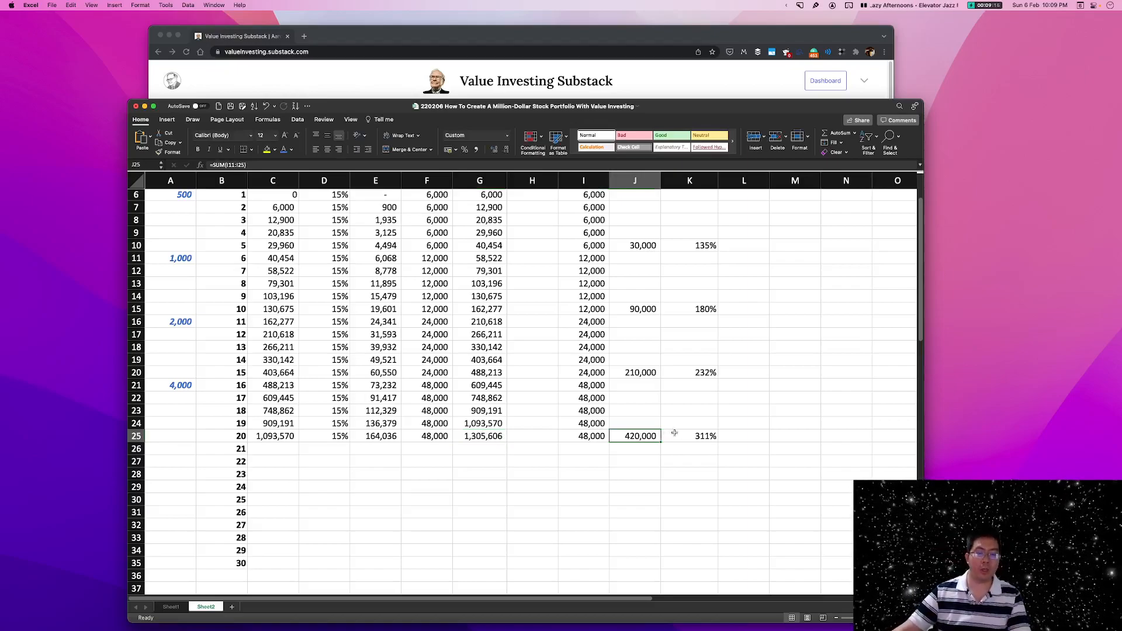
click(692, 438)
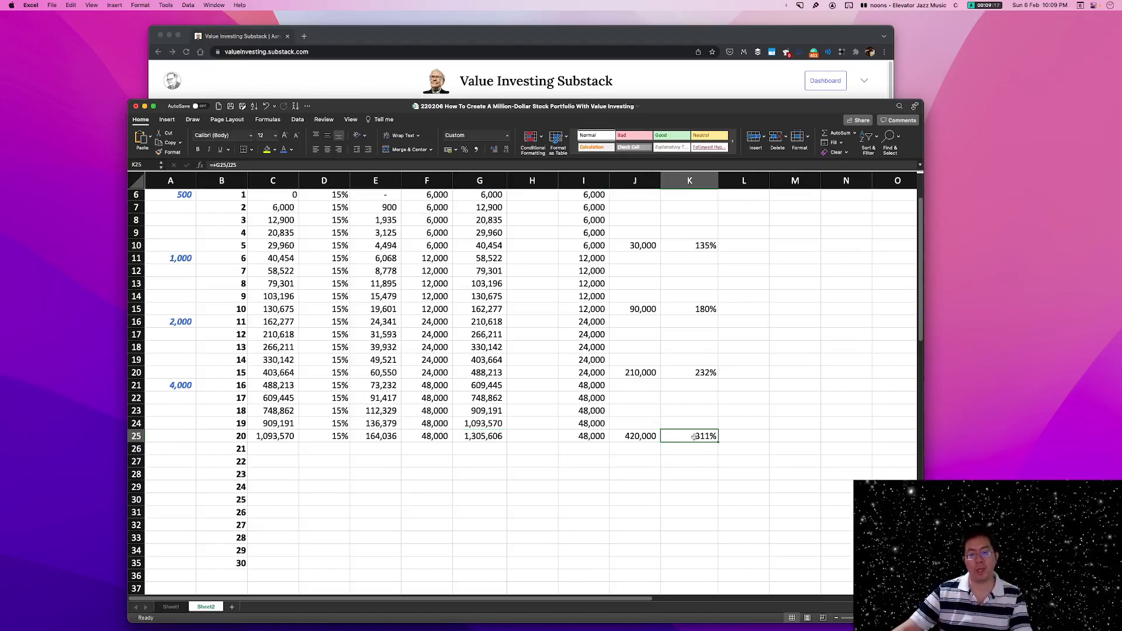
Enter the year 21 monthly savings in A26 as +A21*2.
scroll(800, 422, down, 2)
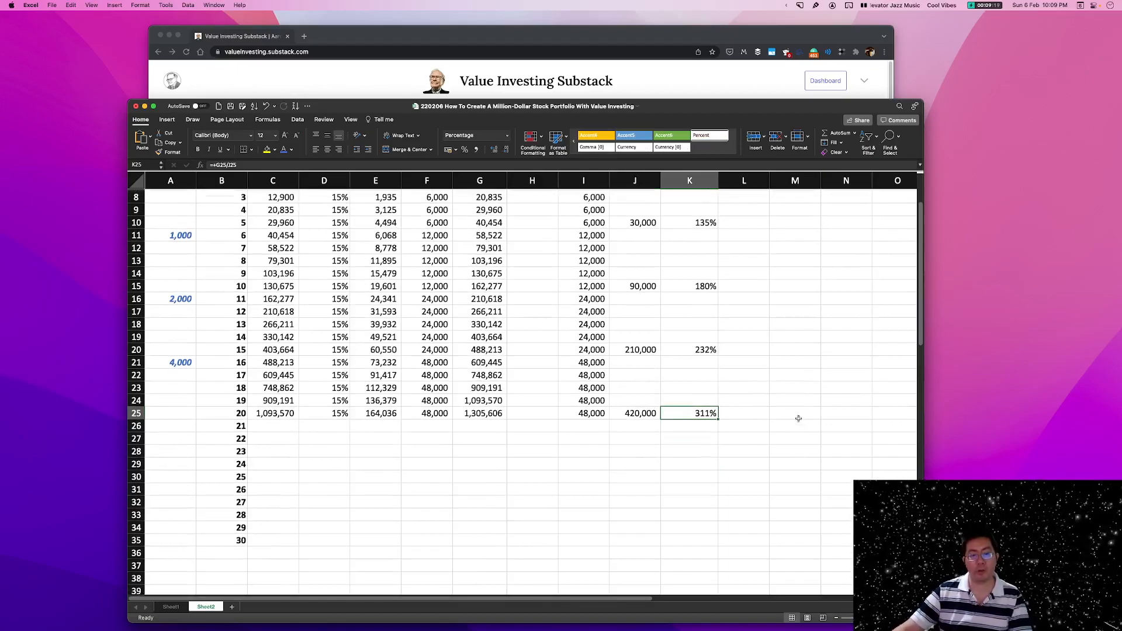
click(166, 422)
text(+)
click(179, 358)
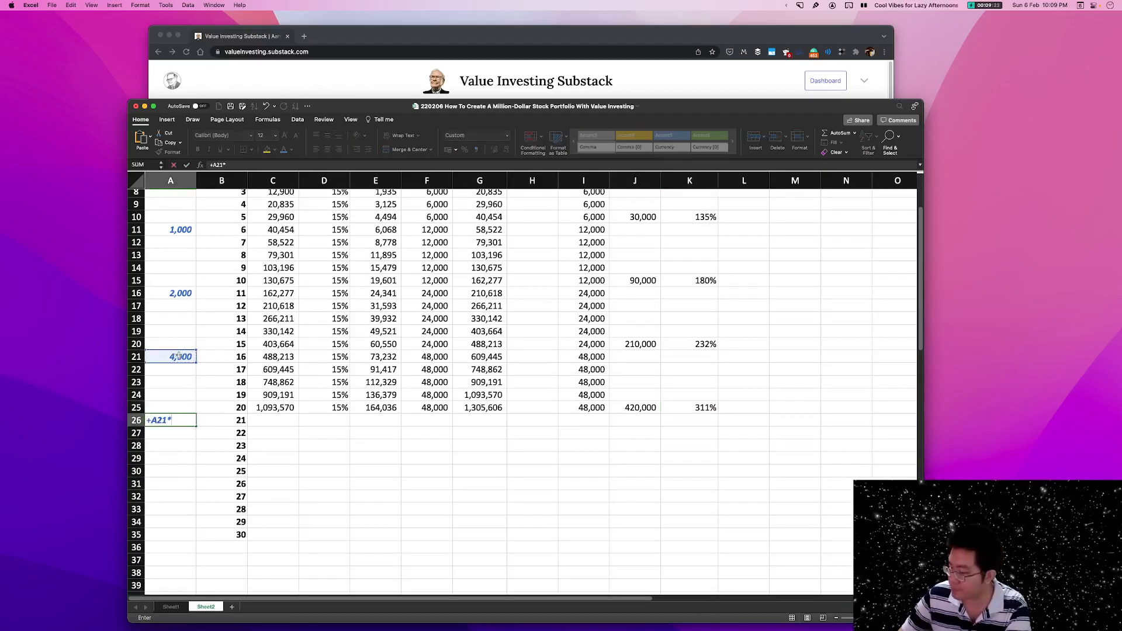
key(Return)
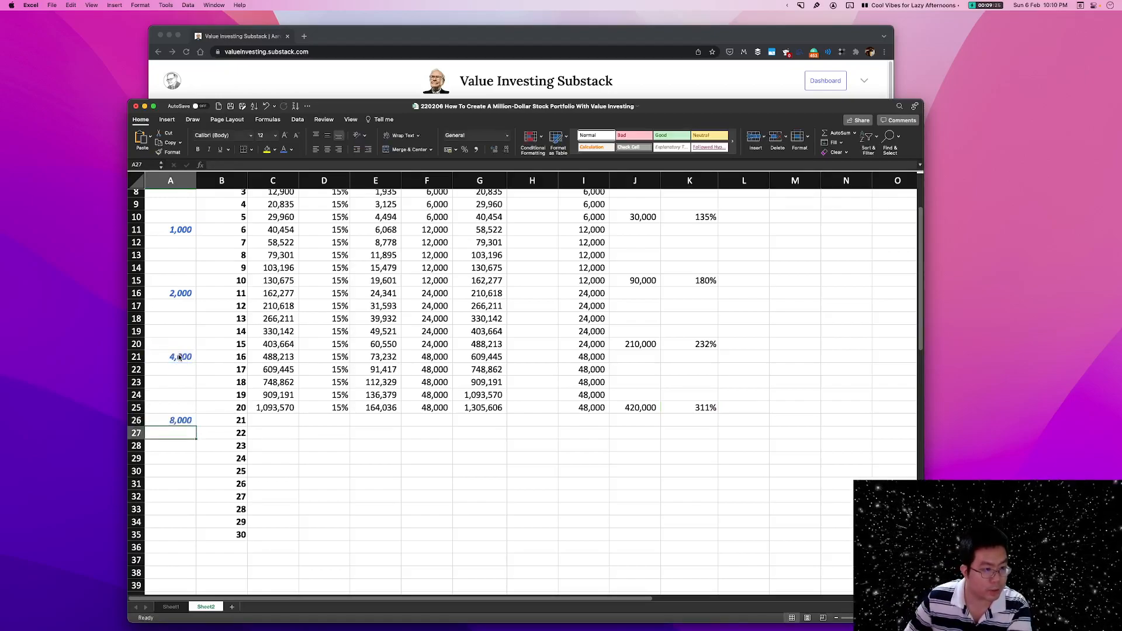
click(190, 418)
Fill the formulas in C25:G25 down to row 26 and set the year 21 add amount in F26 to +A26*12.
drag(275, 407, 506, 424)
click(409, 422)
text(+)
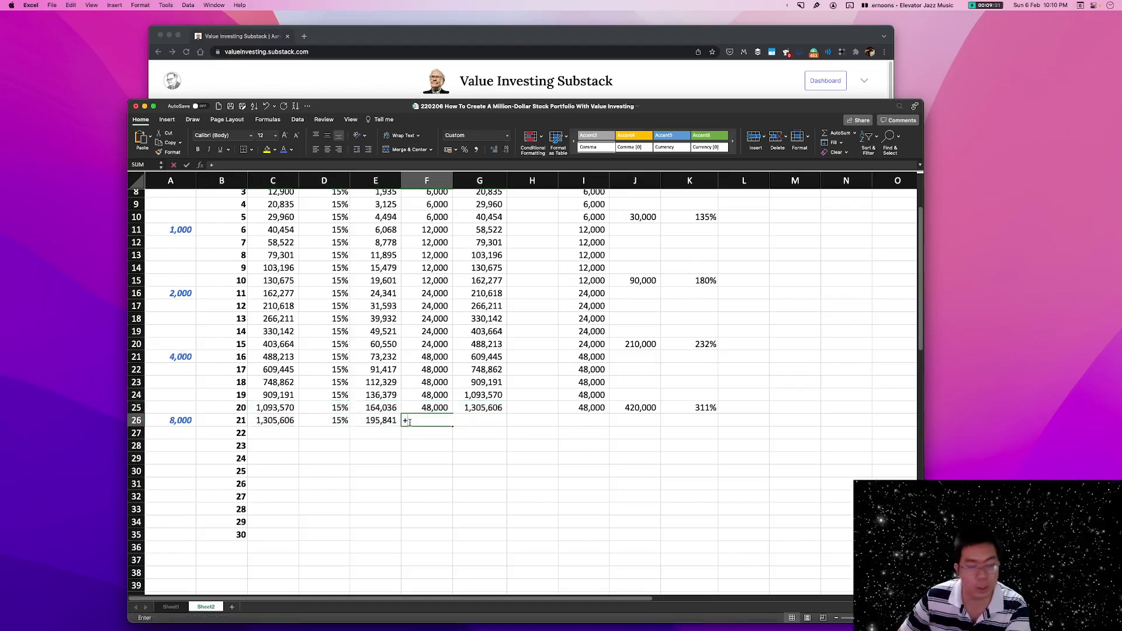
click(179, 419)
text(*)
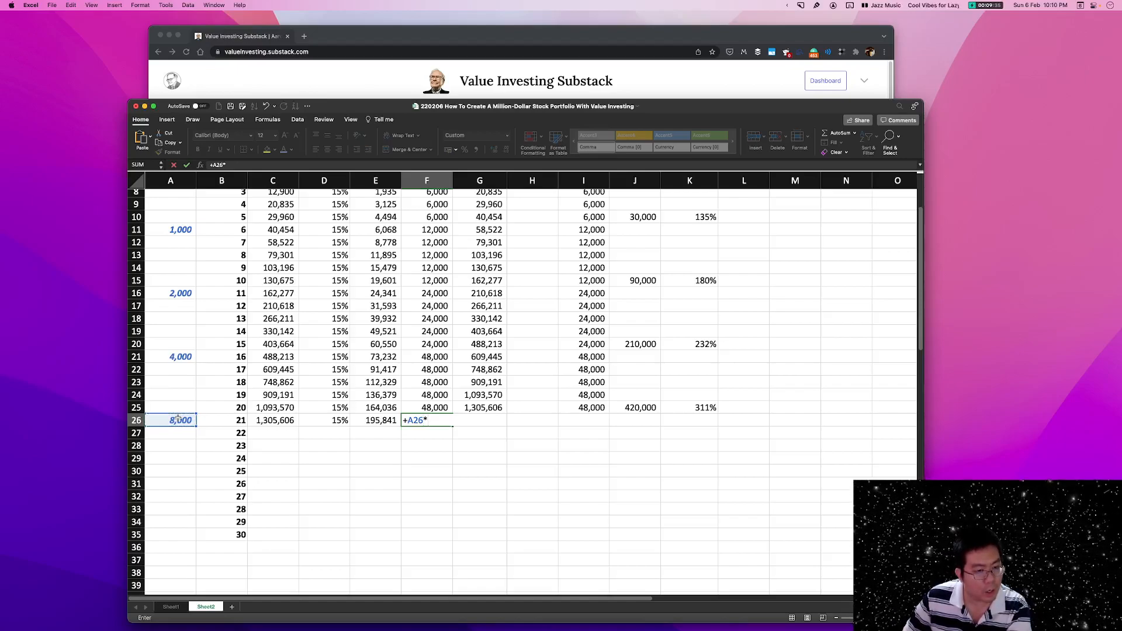
text(12)
key(Return)
Fill the year 21 formulas in C26:G26 down to year 25 and the invested formula from I25 down to I30.
drag(290, 425, 502, 472)
click(590, 408)
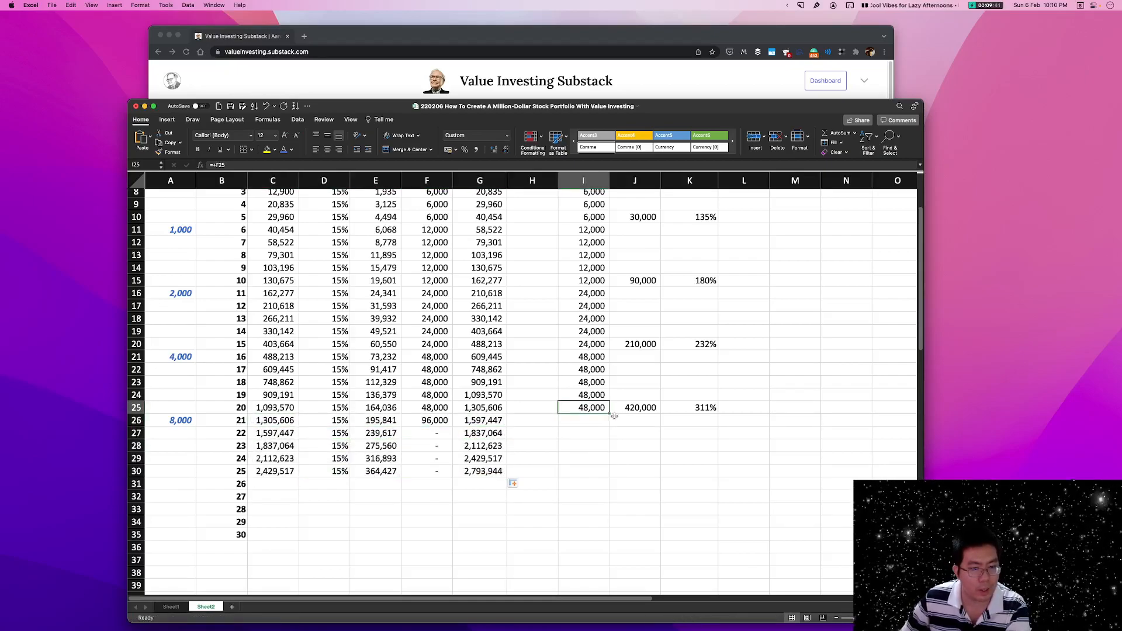
drag(610, 414, 611, 477)
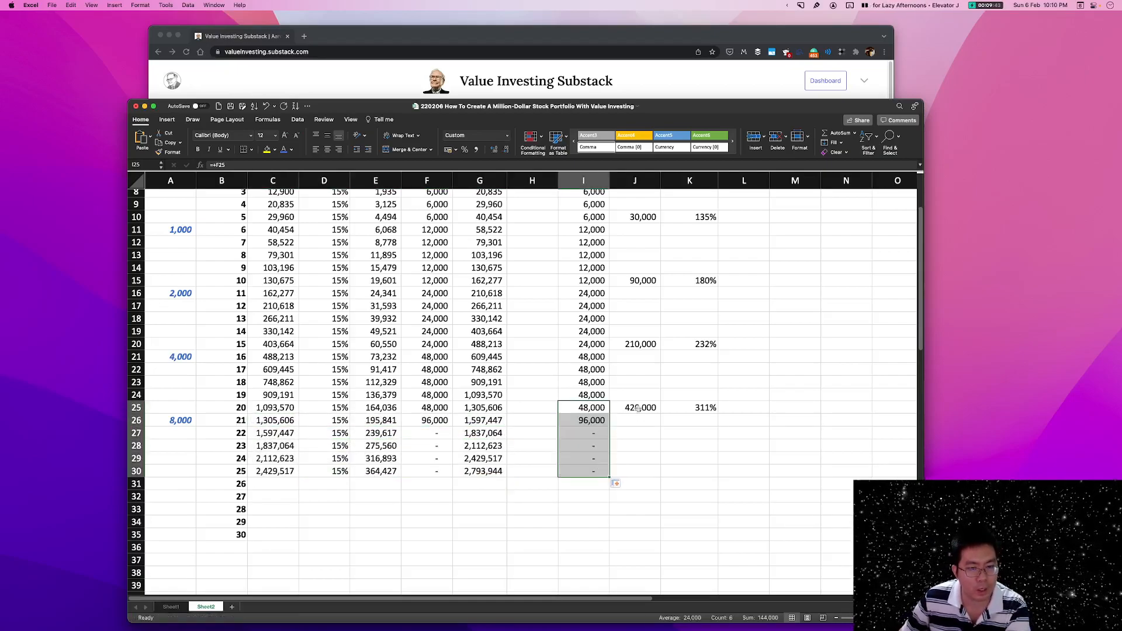
Change the year 21 add amount in F26 to +$A$26*12 and fill it down to year 25 in F30.
click(586, 422)
click(432, 421)
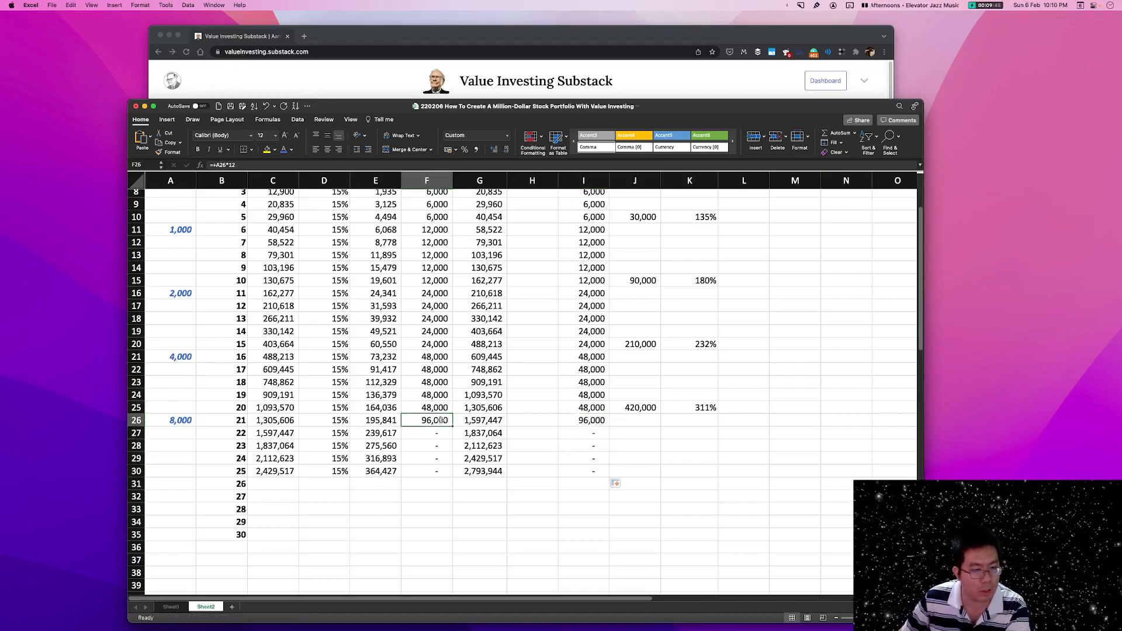
double_click(432, 421)
key(F4)
key(super+Return)
drag(452, 427, 453, 475)
Copy the cumulative formulas in J25:K25 to J30:K30 and check the pasted cells.
drag(637, 408, 693, 407)
key(super+c)
click(653, 470)
key(super+v)
scroll(672, 467, down, 1)
click(675, 466)
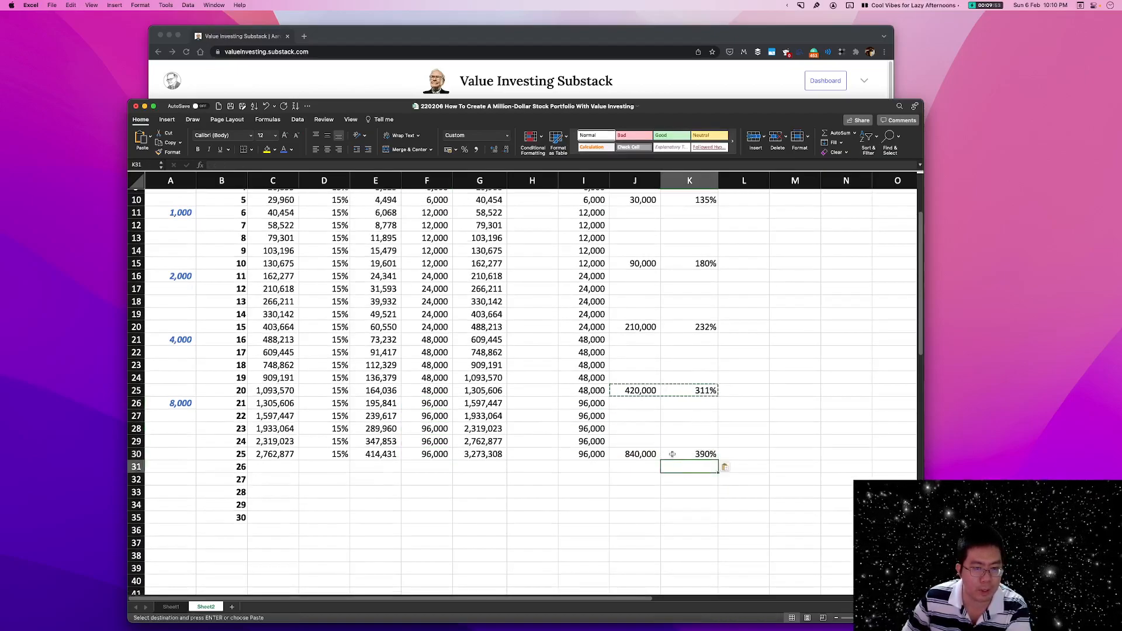
click(673, 455)
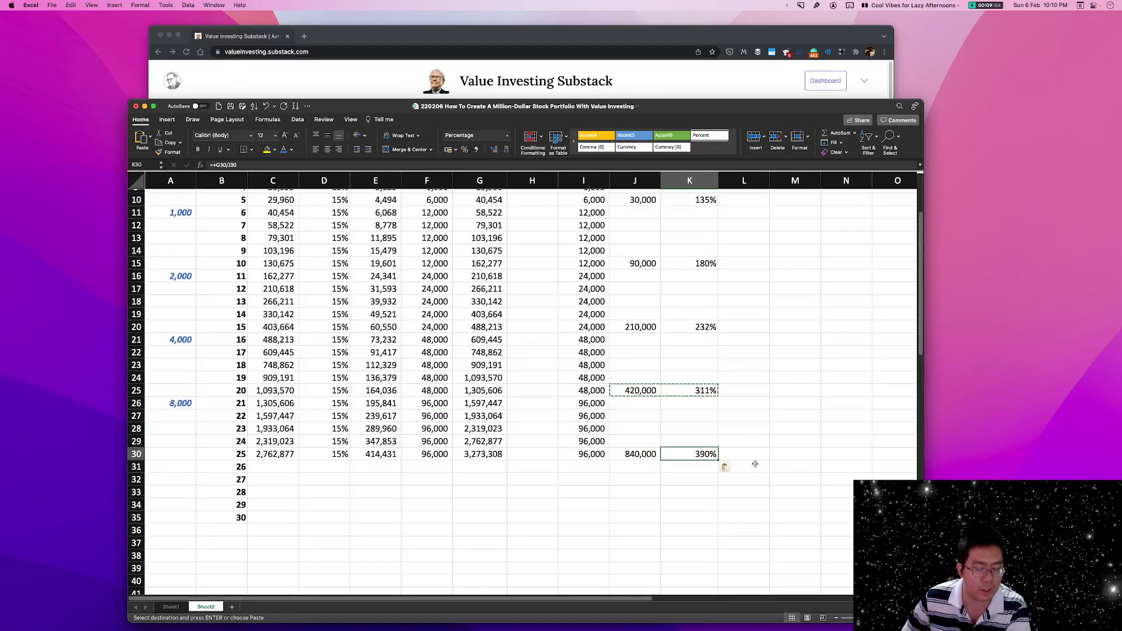
click(634, 459)
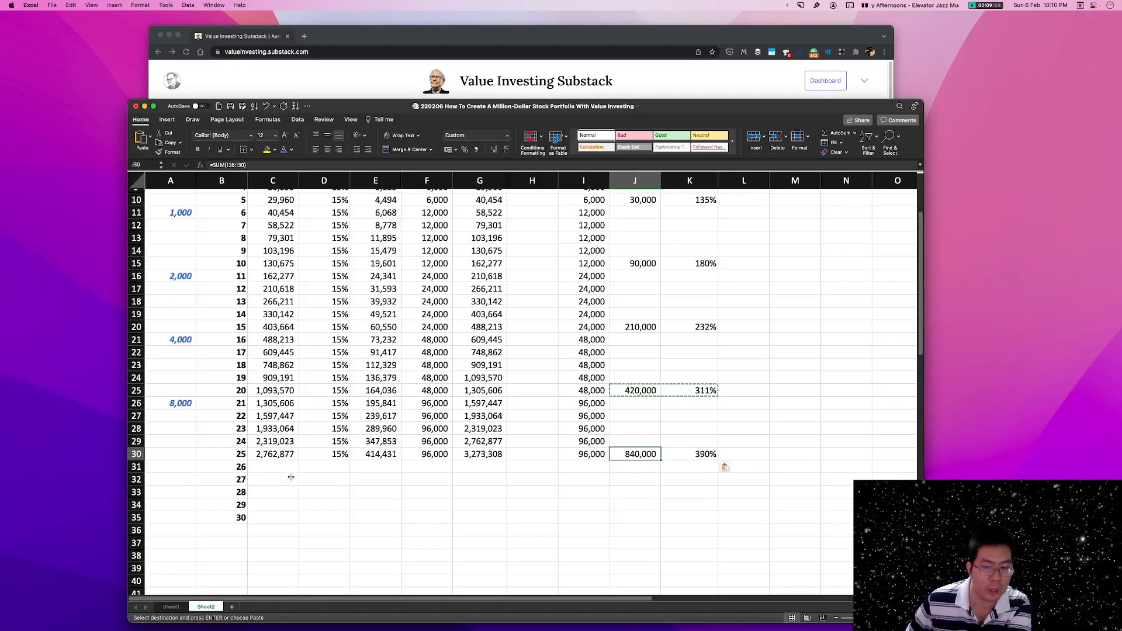
Enter the year 26 monthly savings in A31 as +A26*2.
click(176, 466)
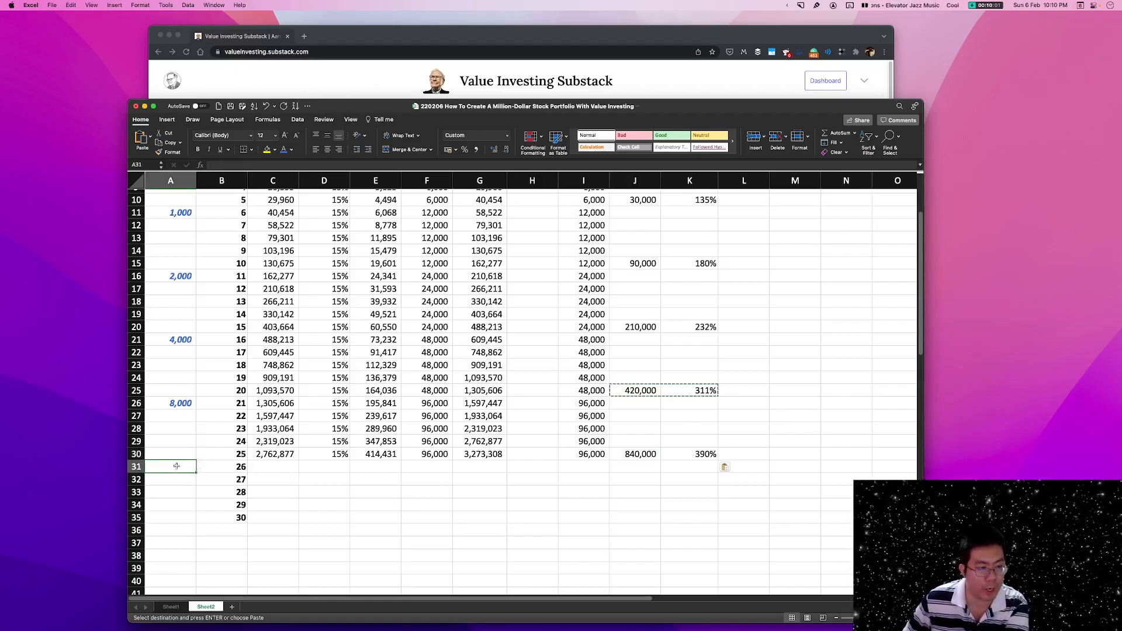
text(+)
click(185, 403)
text(*2)
key(Return)
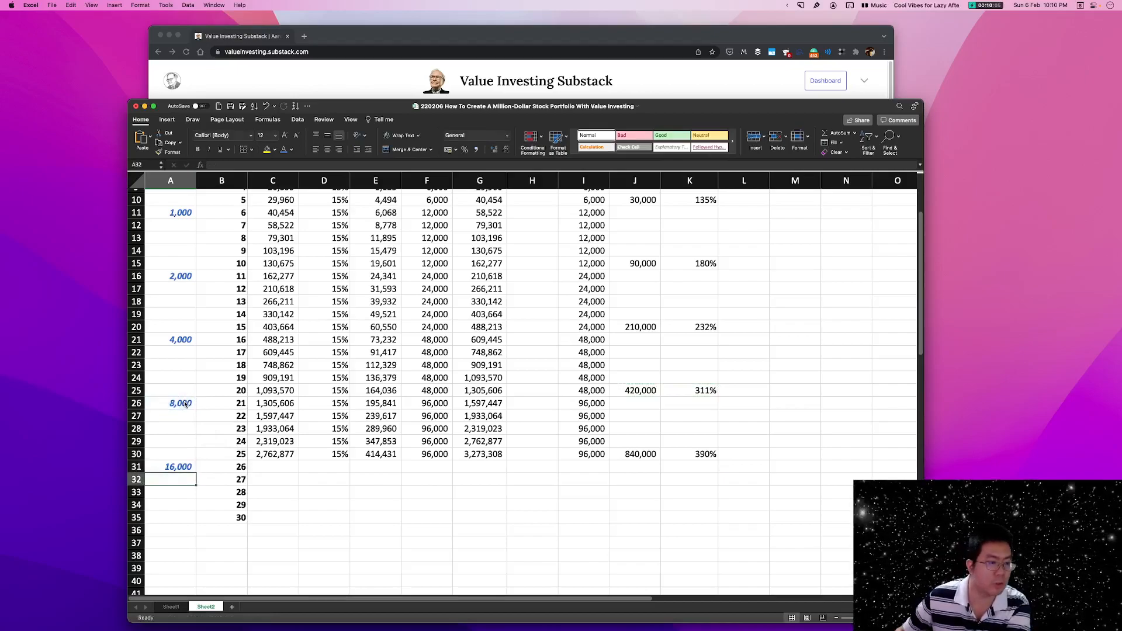
Fill the formulas in C30:G30 down to year 30 in row 35 and set the add amount in F31 to +A31*12.
drag(275, 455, 509, 522)
click(431, 467)
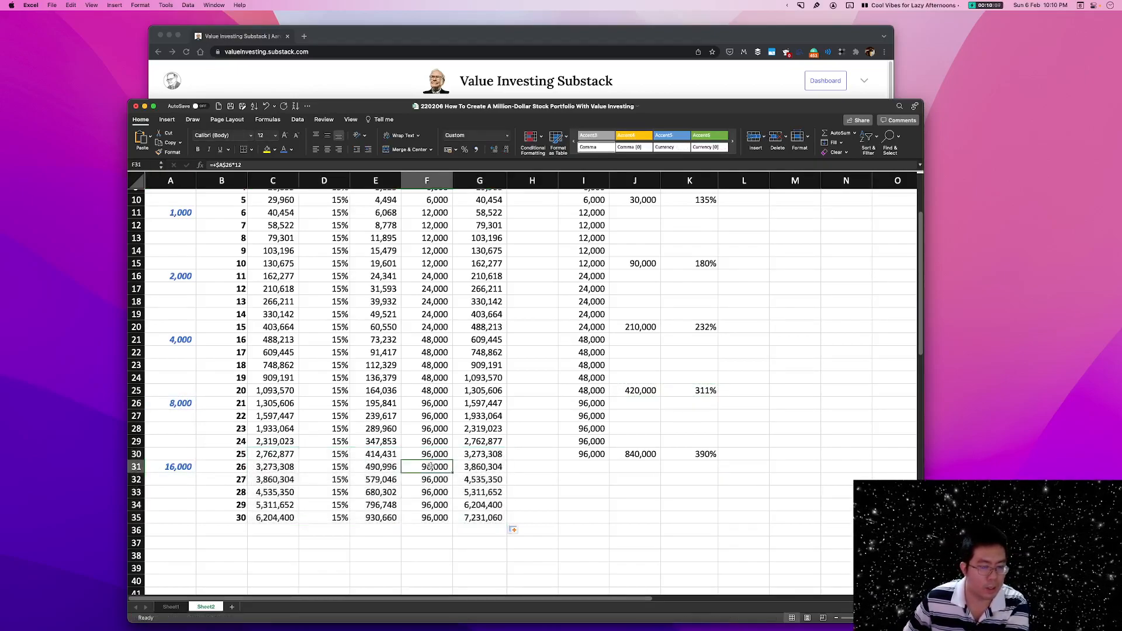
text(+)
click(174, 466)
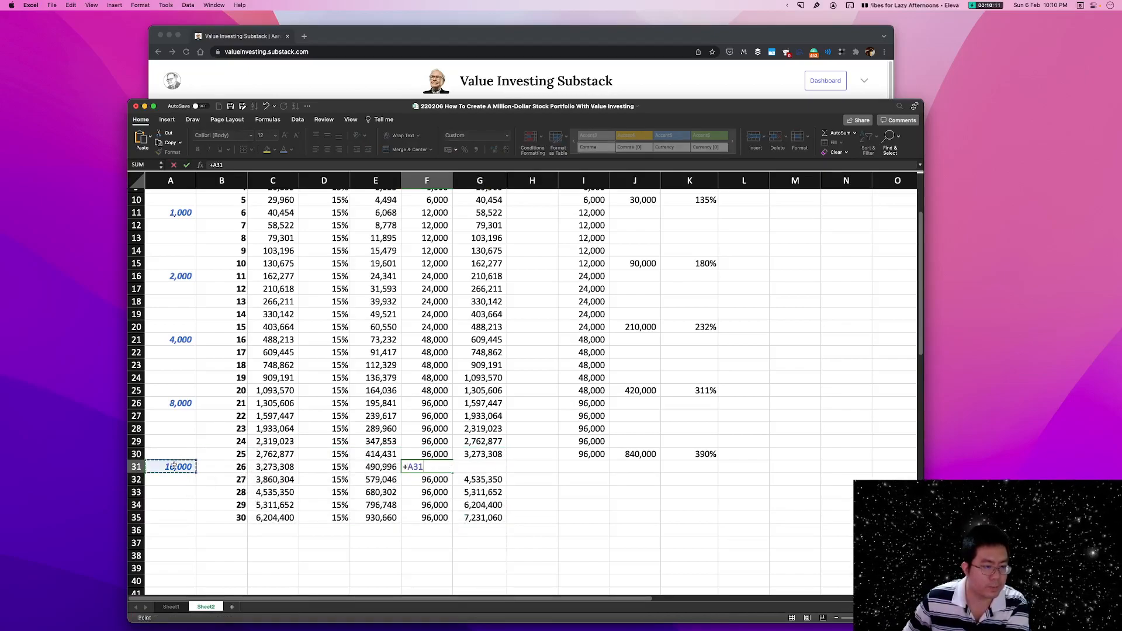
key(Left)
key(Left)
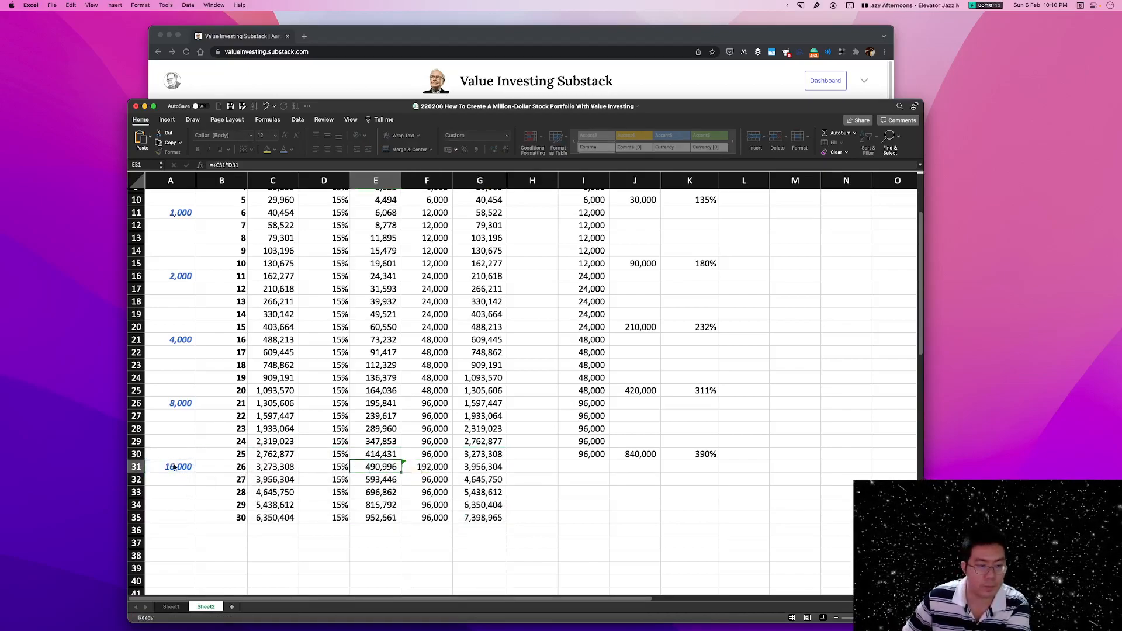
Make the year 26 add amount in F31 an absolute reference, +$A$31*12, and fill it down to year 30 in F35.
key(Right)
key(Right)
double_click(420, 468)
key(F4)
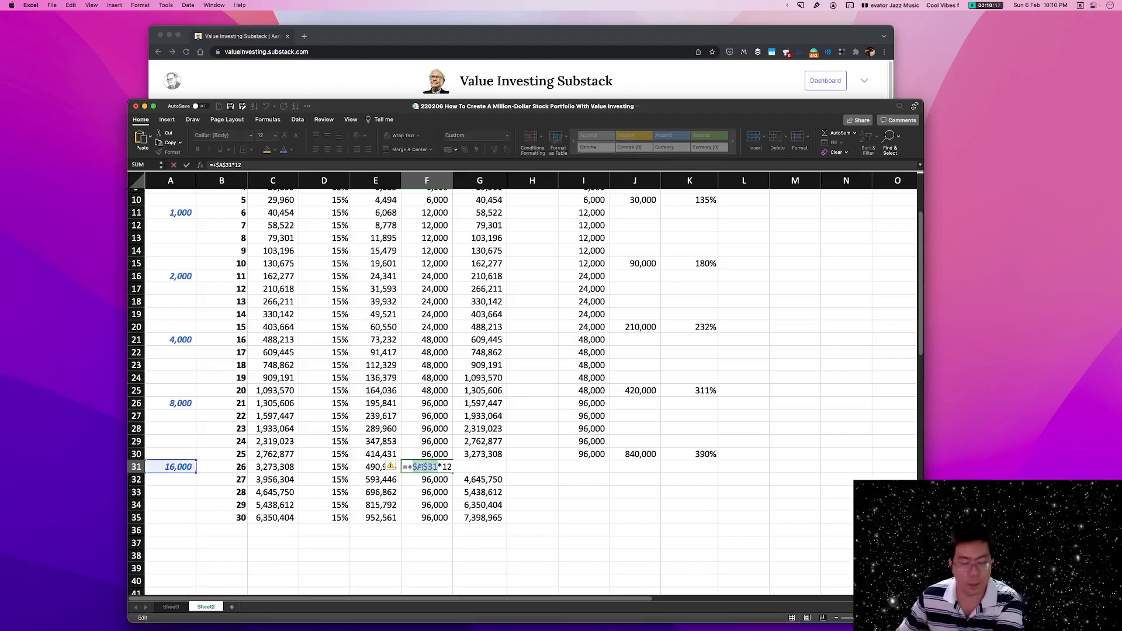
key(Return)
key(Up)
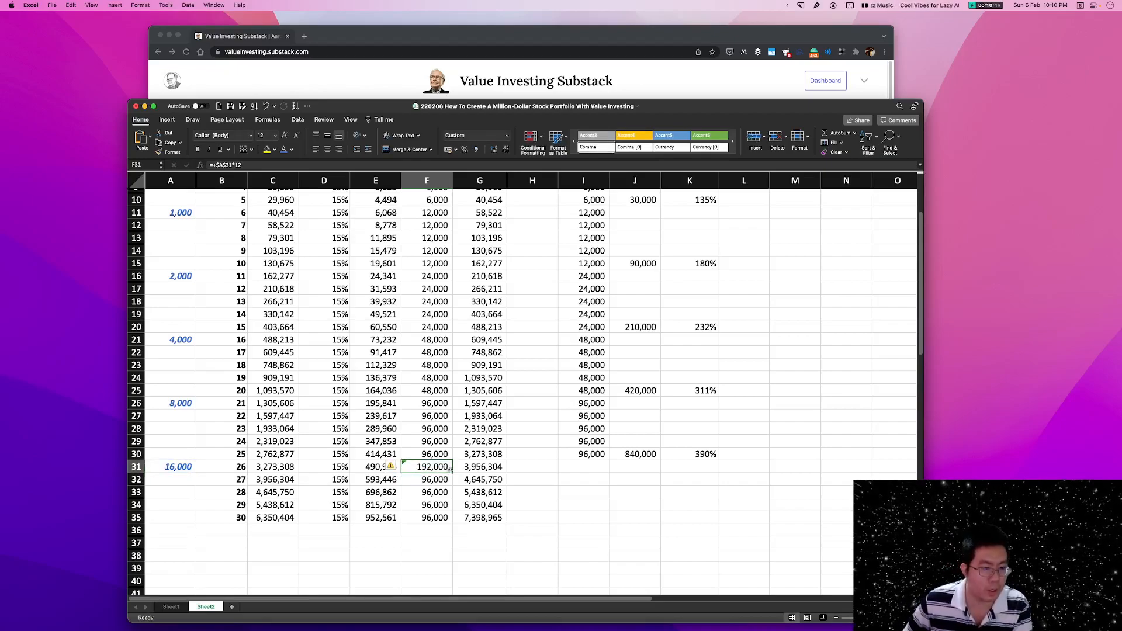
drag(452, 473, 444, 509)
Review the year 26 to 30 block, checking the add amount in F31 and the monthly savings in A31.
click(652, 494)
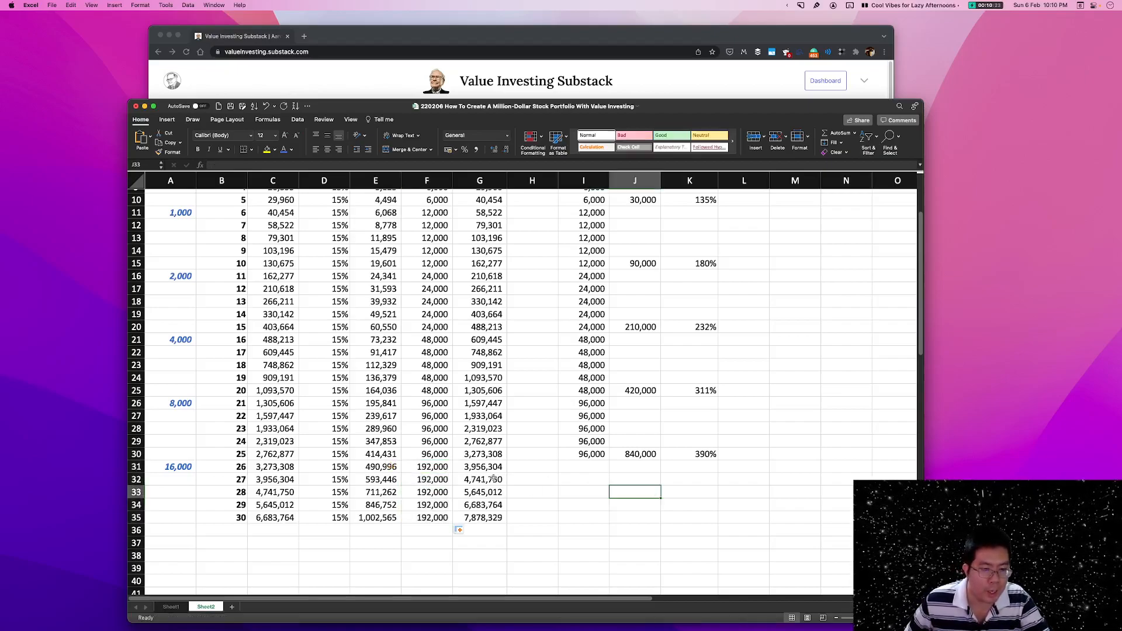
click(236, 516)
click(228, 471)
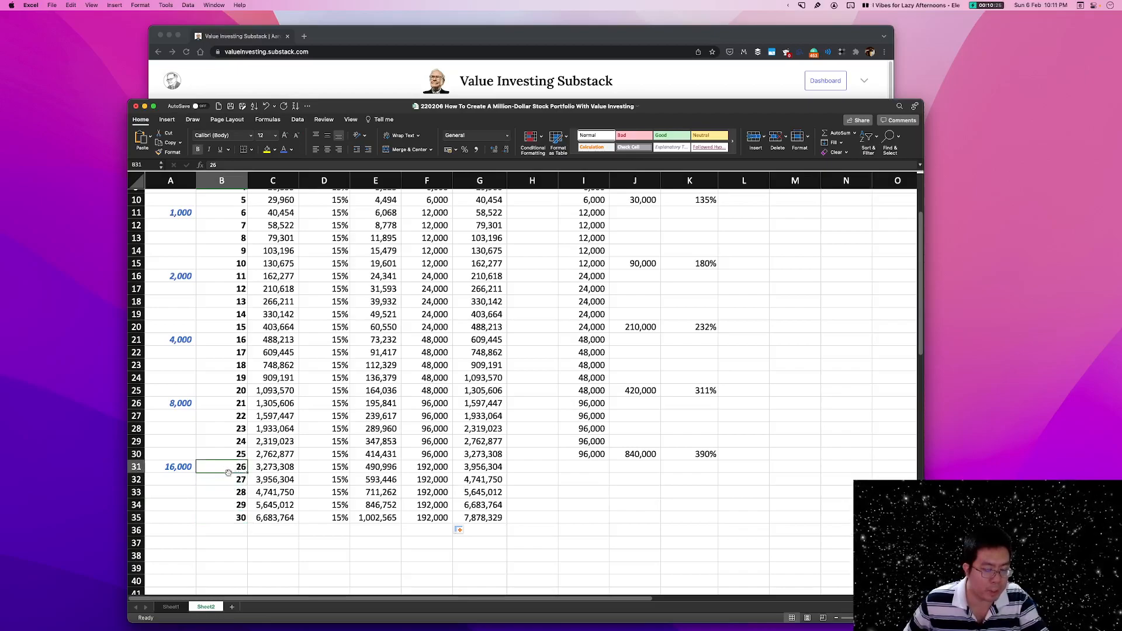
click(448, 466)
click(171, 472)
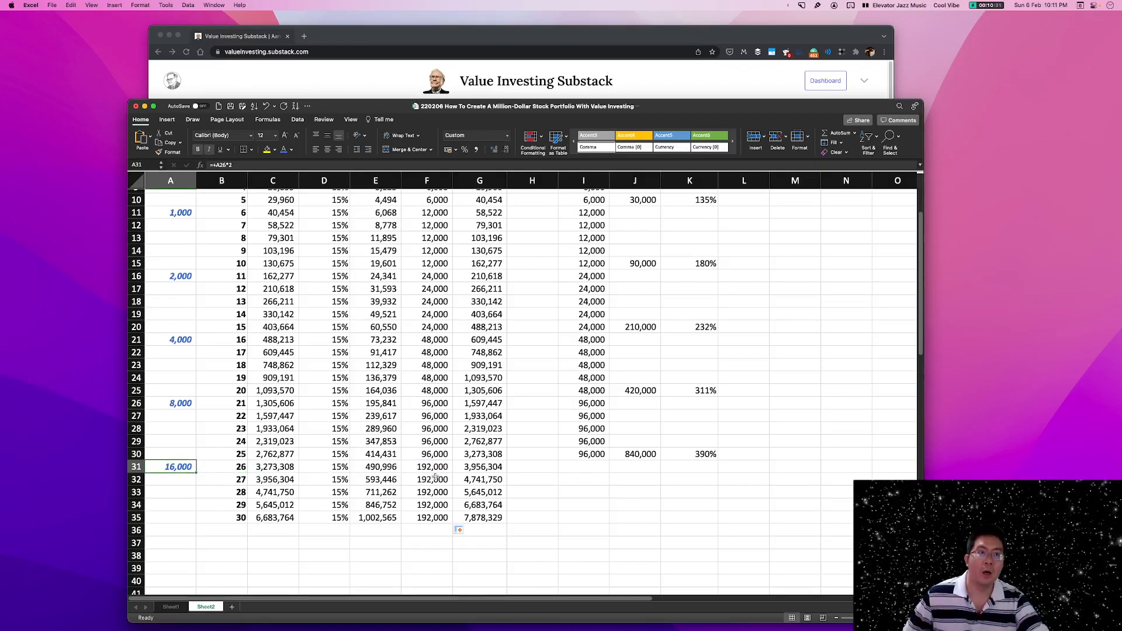
click(587, 457)
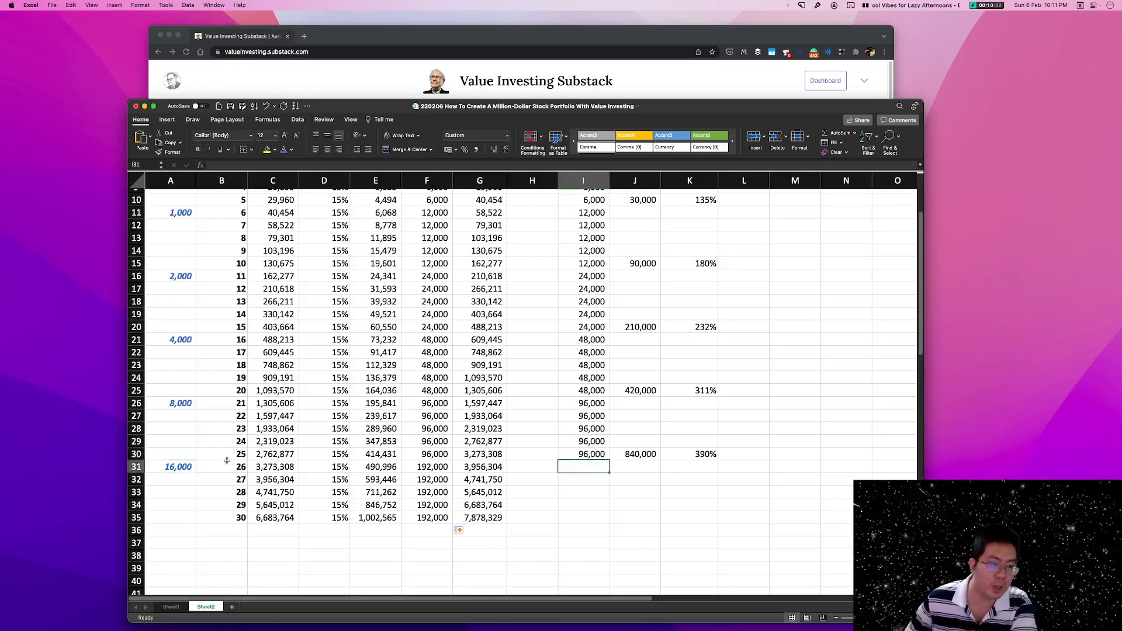
click(187, 467)
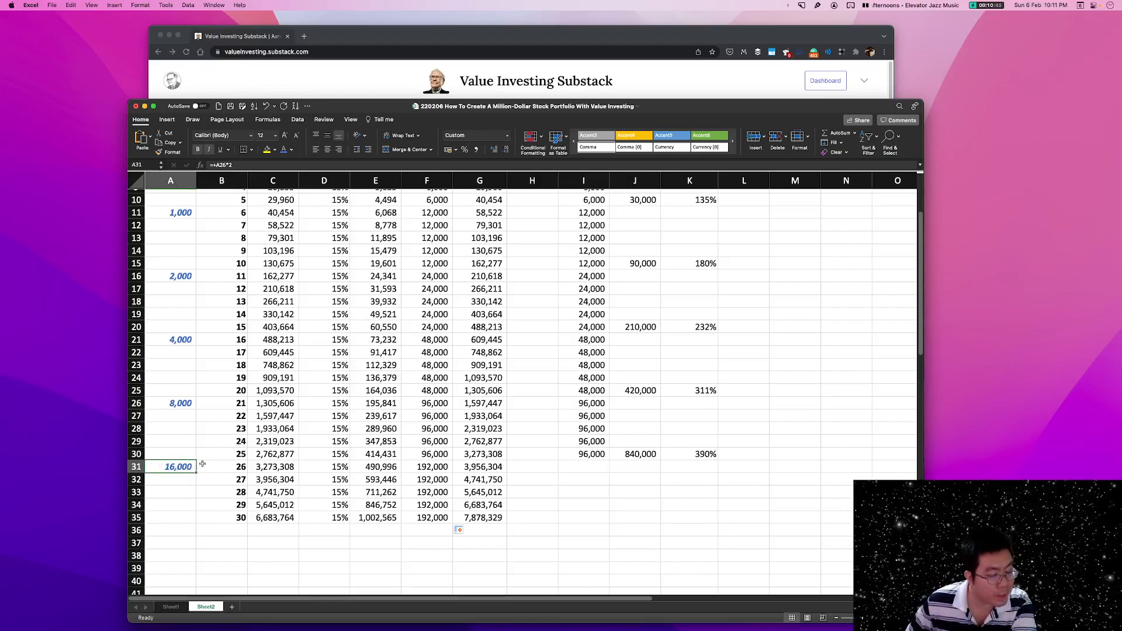
click(602, 472)
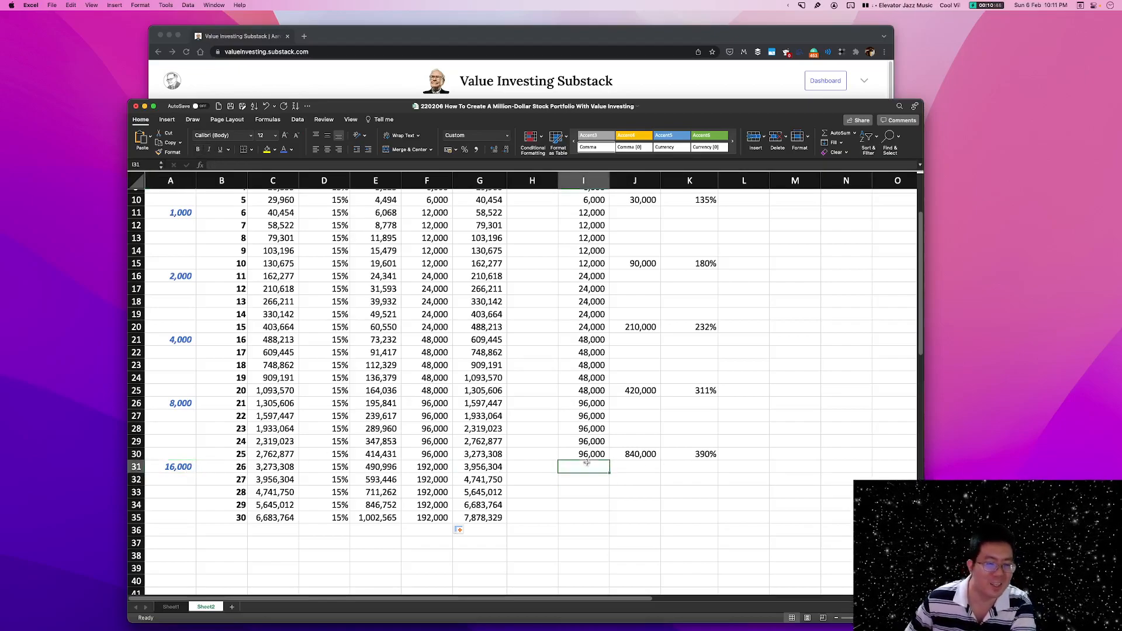
Fill the invested formula from I30 down to I35 and copy the cumulative formulas in J30:K30 to J35:K35.
click(595, 454)
drag(609, 461, 600, 528)
drag(631, 455, 699, 454)
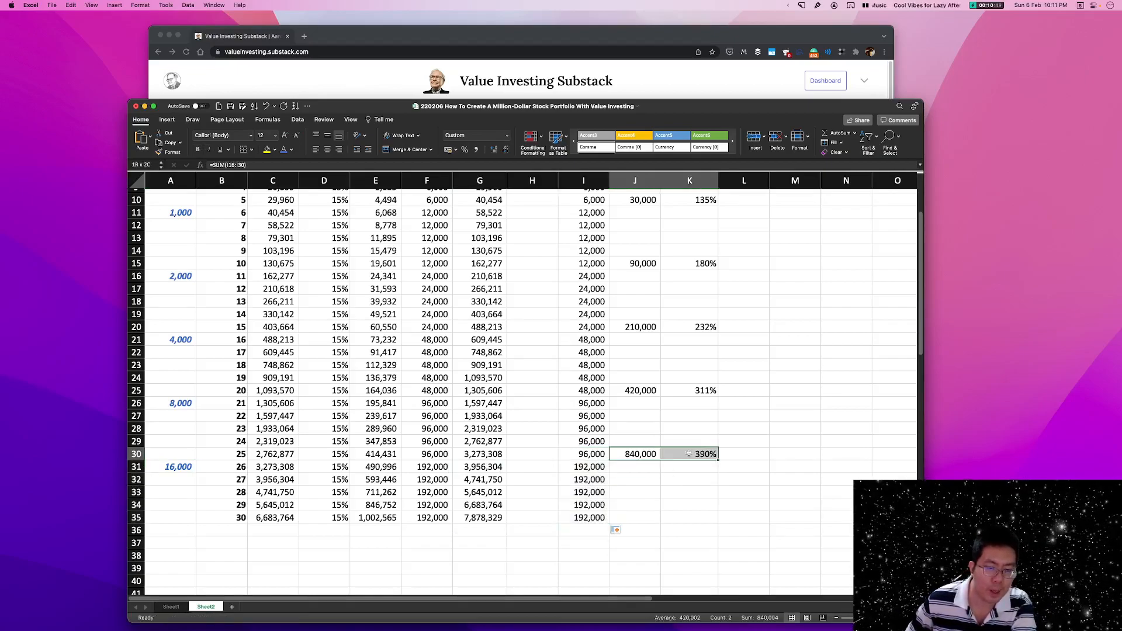
key(ctrl+c)
click(647, 517)
key(ctrl+v)
Select the year 30 c/f cell G35 and save the workbook.
click(792, 492)
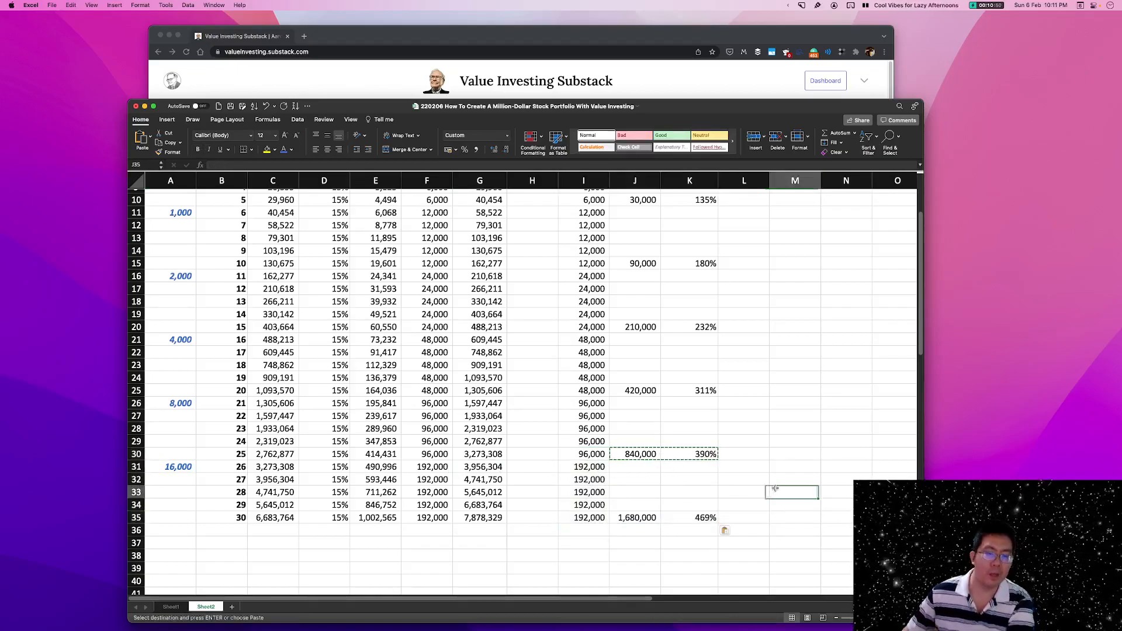
click(488, 518)
key(cmd+s)
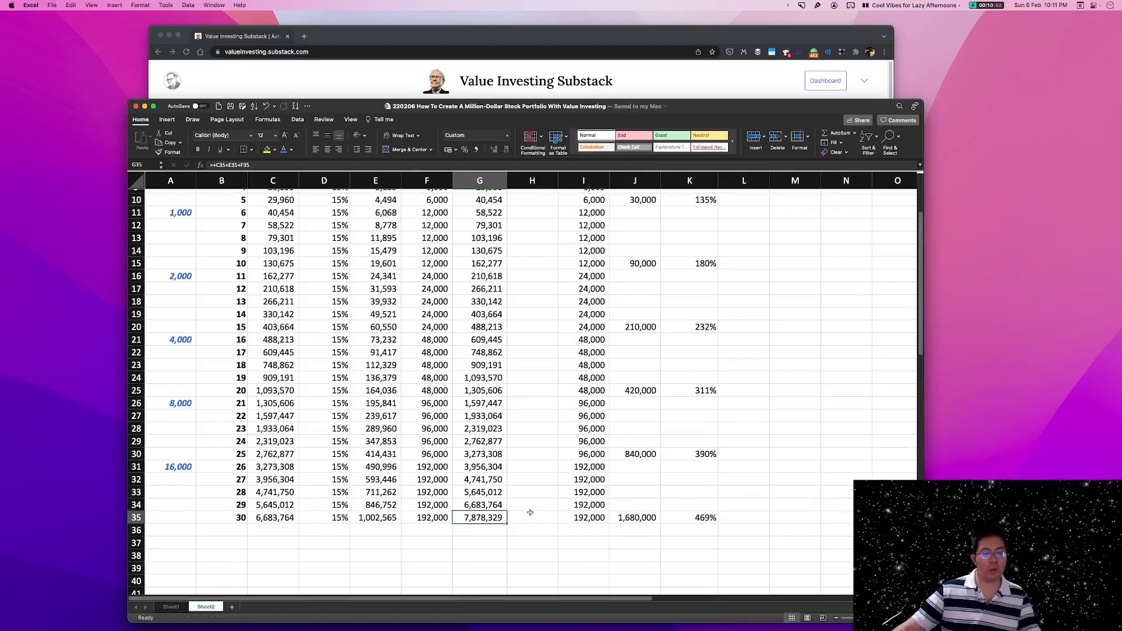
Check the year 30 return rate in D35, the cumulative invested in J35 and the cumulative % formula in K35.
scroll(480, 501, down, 1)
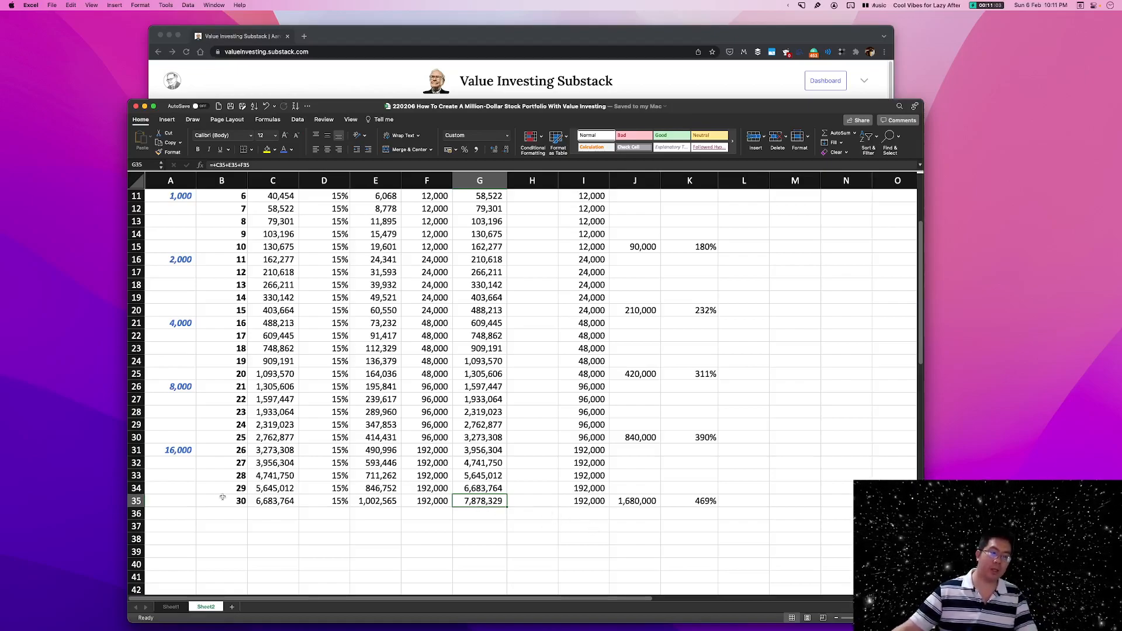
click(315, 501)
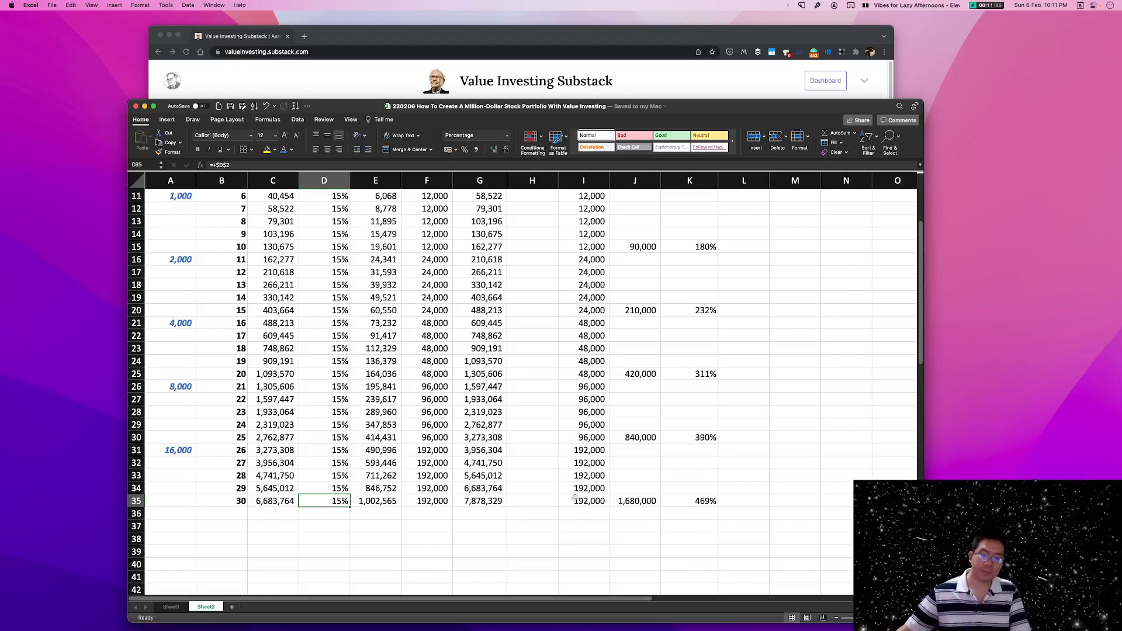
click(651, 501)
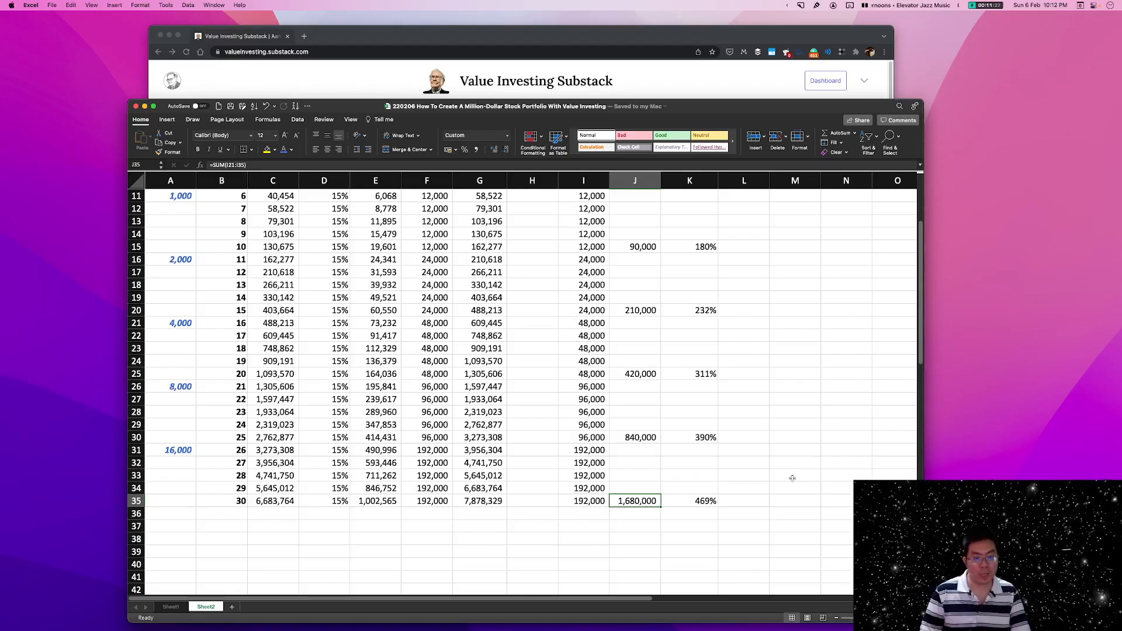
click(706, 501)
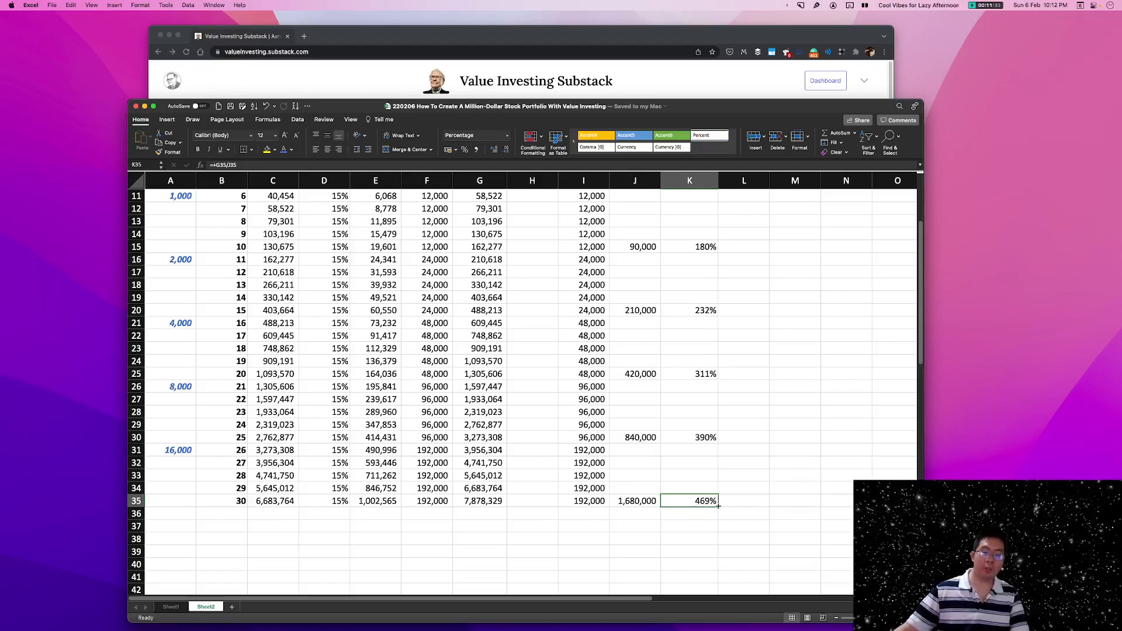
double_click(680, 501)
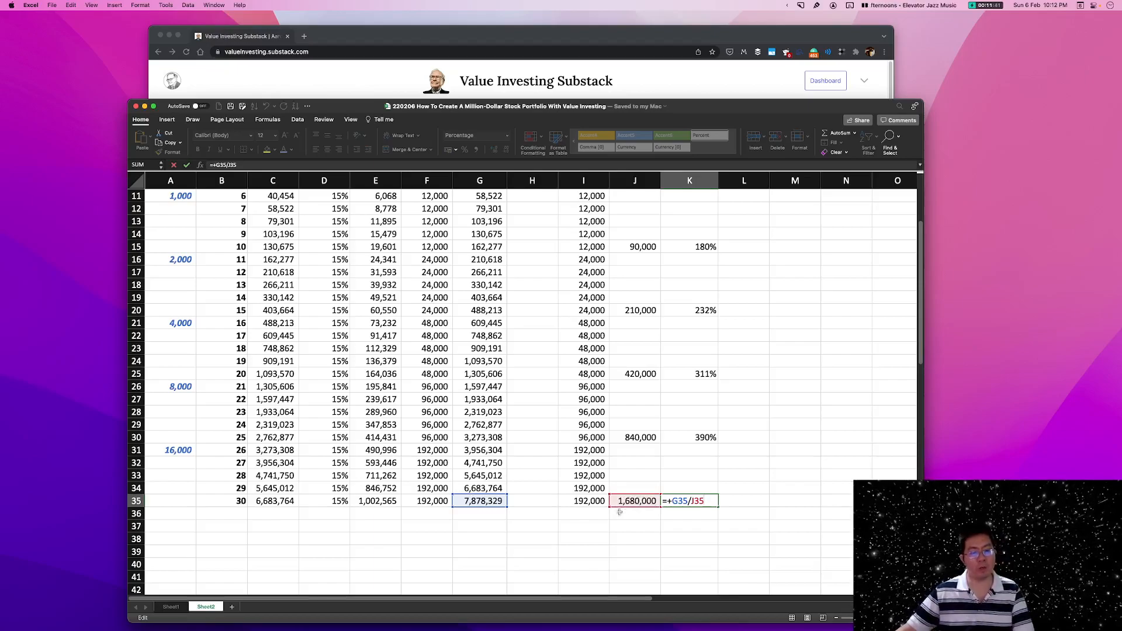
key(Return)
Check the summed ranges in the cumulative formulas of J30 and J20 against the invested column.
click(637, 439)
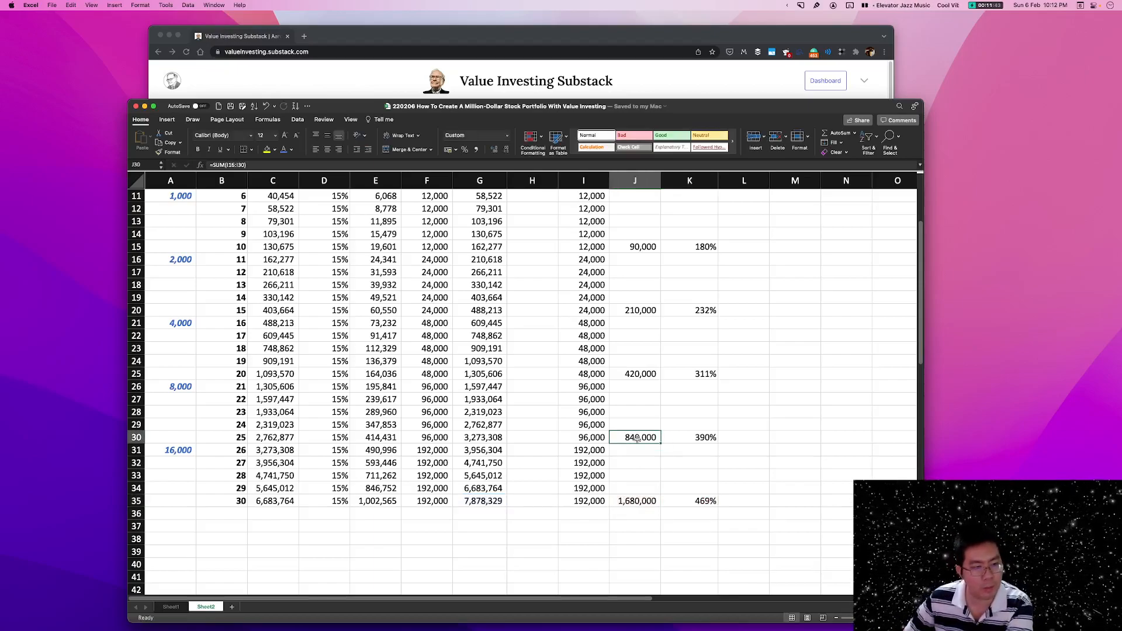
double_click(637, 438)
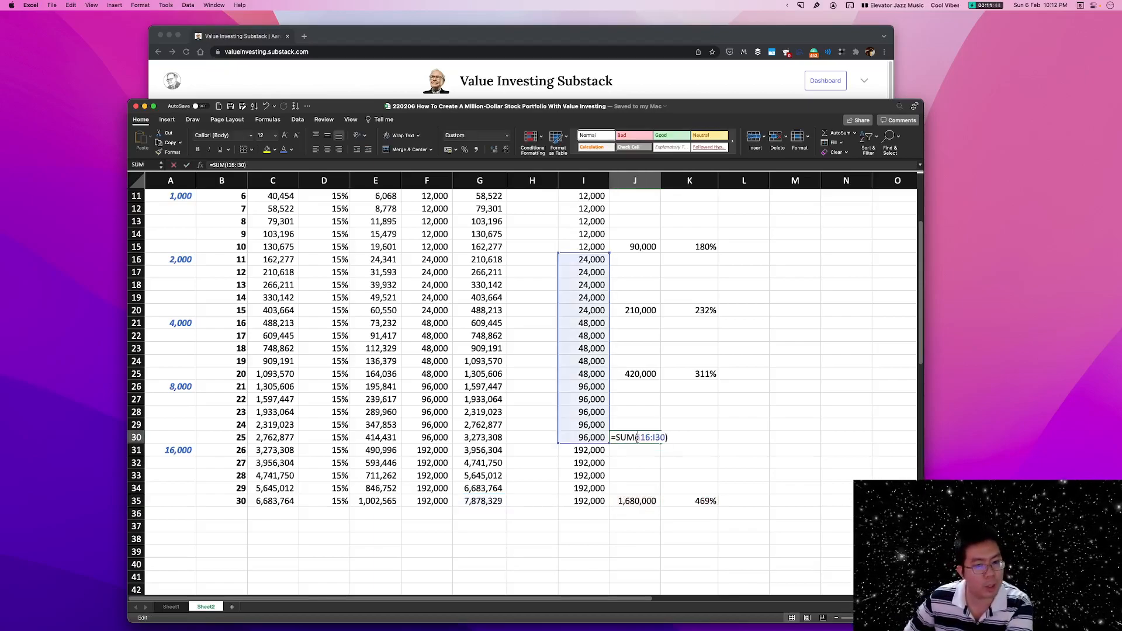
click(645, 309)
key(Escape)
double_click(645, 310)
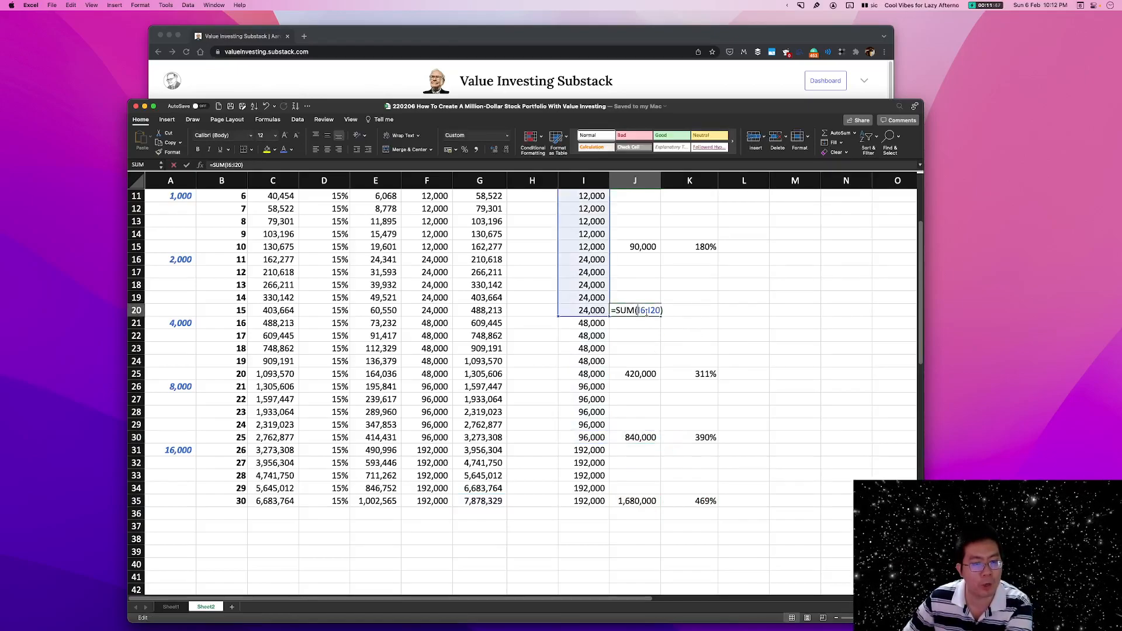
scroll(763, 345, up, 5)
scroll(807, 349, down, 1)
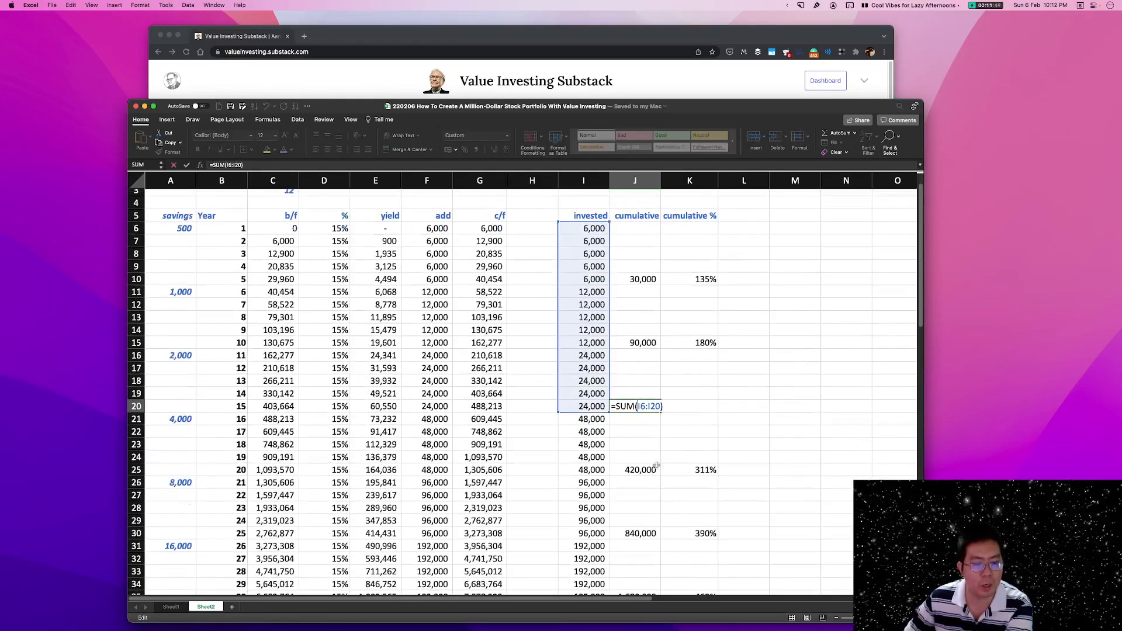
key(Escape)
Extend the year 20 cumulative formula in J25 to sum all invested amounts from I6 to I25.
double_click(651, 470)
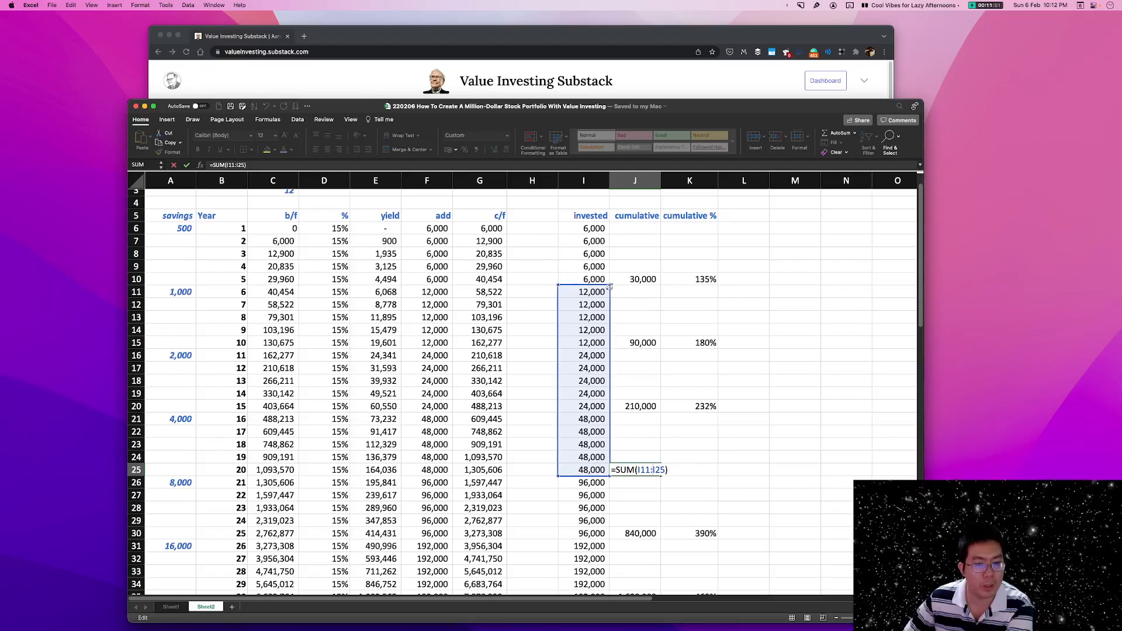
drag(608, 267, 608, 225)
key(Return)
Correct the year 25 cumulative formula in J30 so it sums I6:I30.
scroll(674, 386, down, 3)
double_click(647, 420)
scroll(622, 400, up, 4)
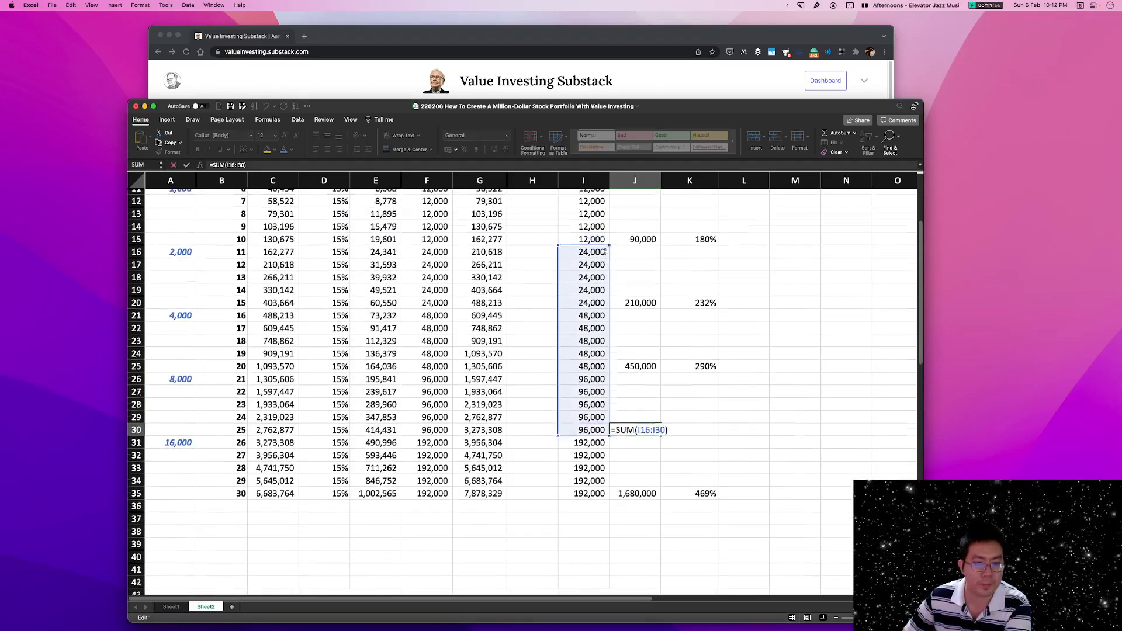
drag(609, 374, 602, 247)
key(Return)
Correct the year 30 cumulative formula in J35 so it sums I6:I35.
scroll(641, 393, down, 6)
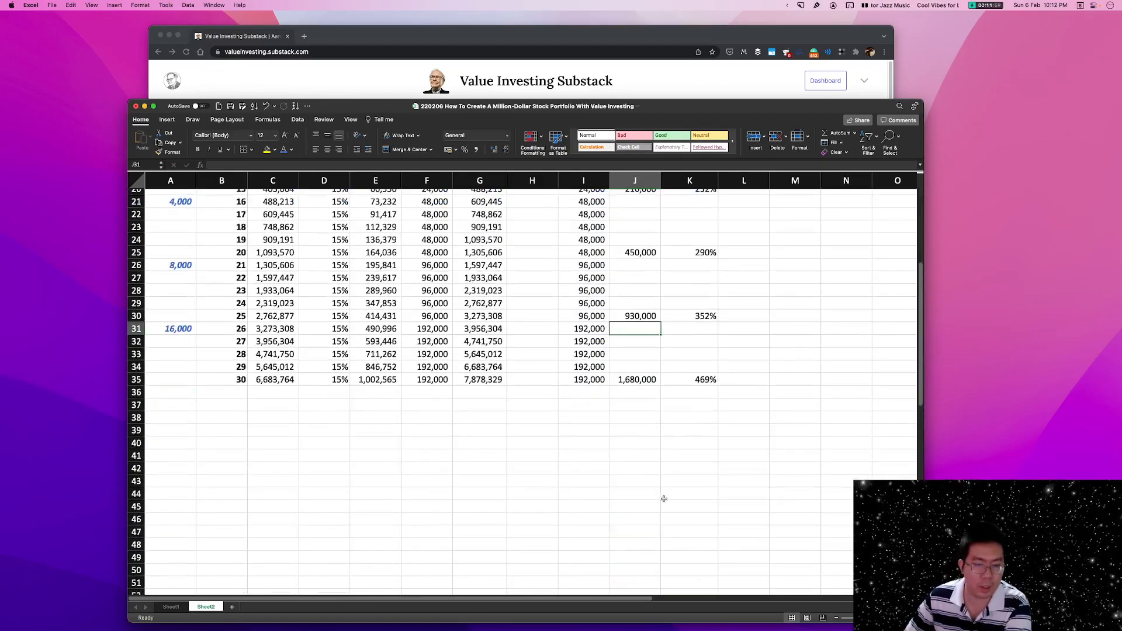
double_click(640, 380)
scroll(640, 383, up, 6)
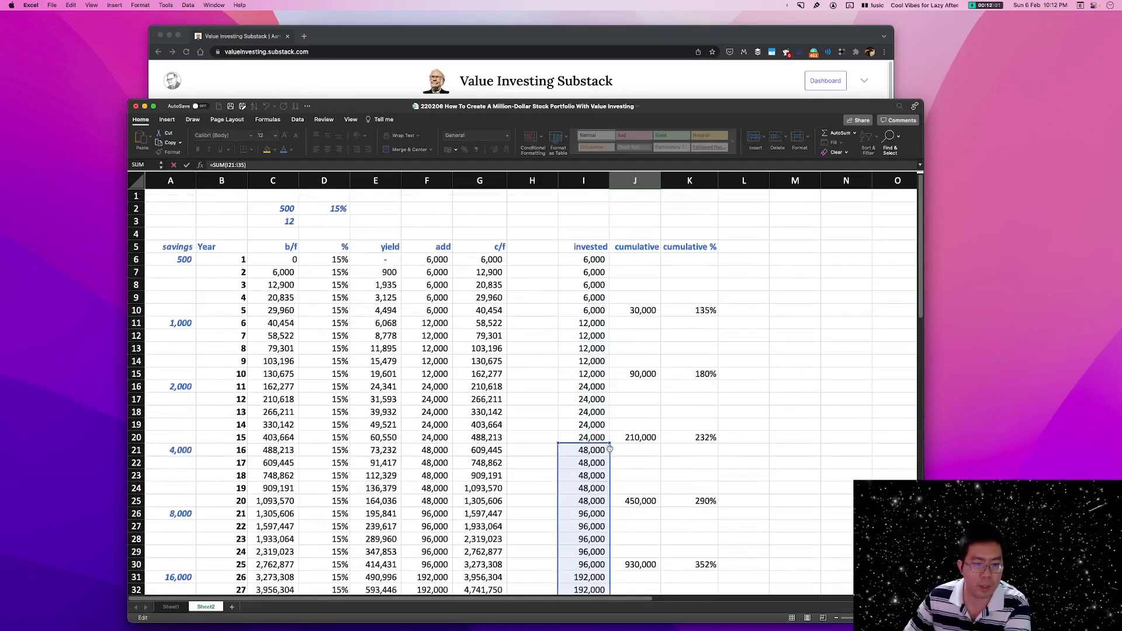
drag(609, 445, 600, 259)
key(Return)
Check the cumulative percentages in K20:K30 and the year 30 percentage formula in K35.
scroll(702, 374, down, 3)
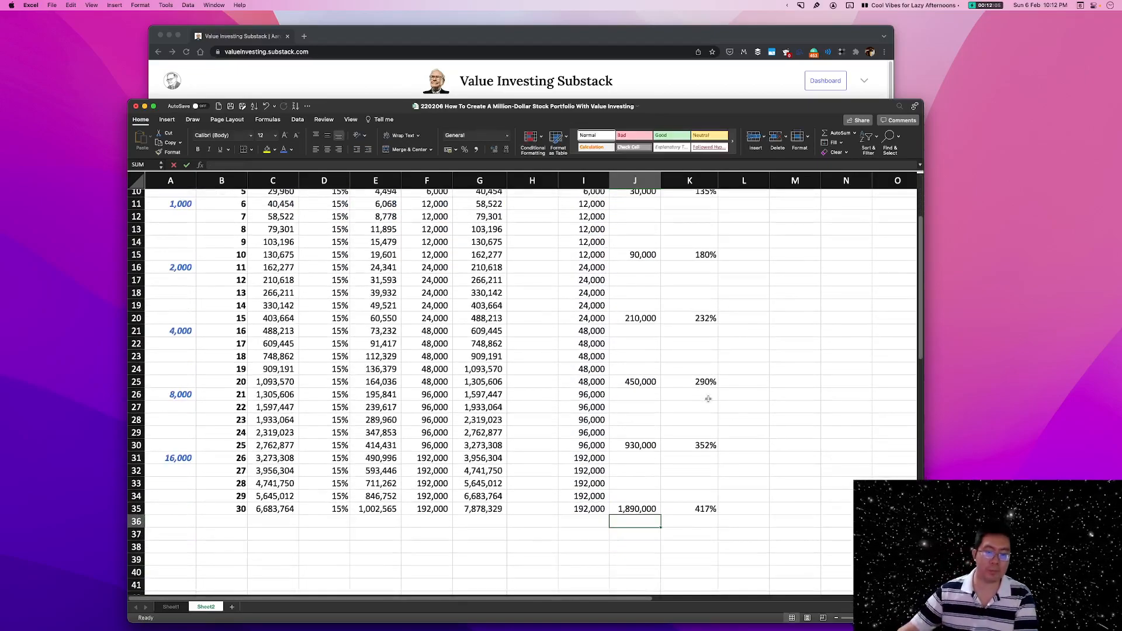
drag(697, 321, 694, 445)
click(692, 509)
double_click(693, 509)
key(Escape)
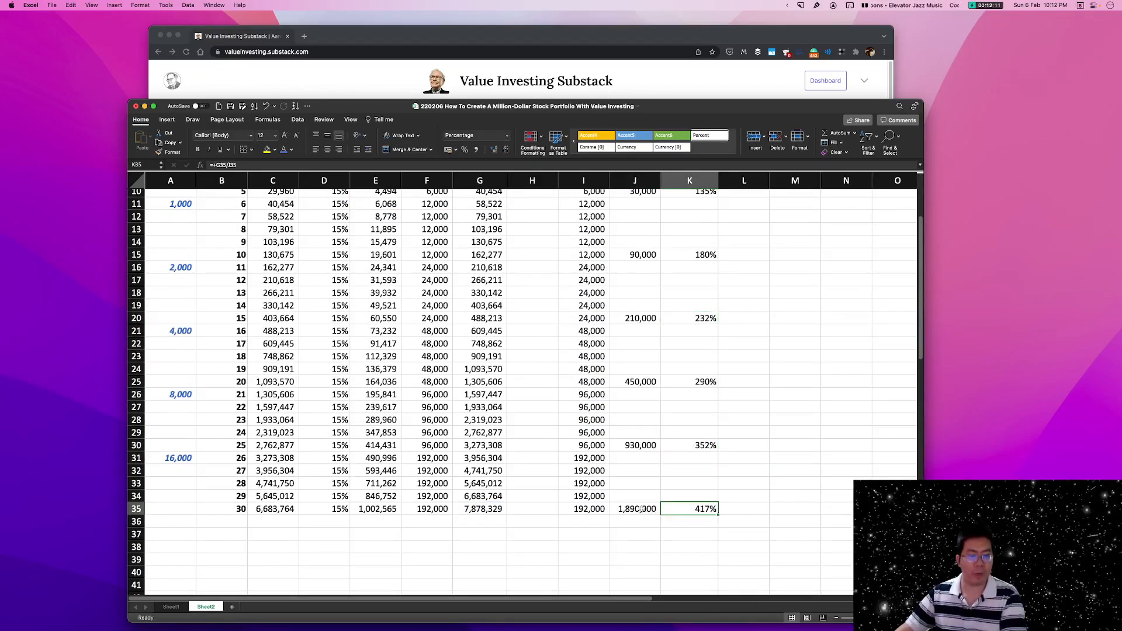
Review the year 30 cumulative invested in J35, the c/f balance in G35 and how K35 divides them.
click(647, 510)
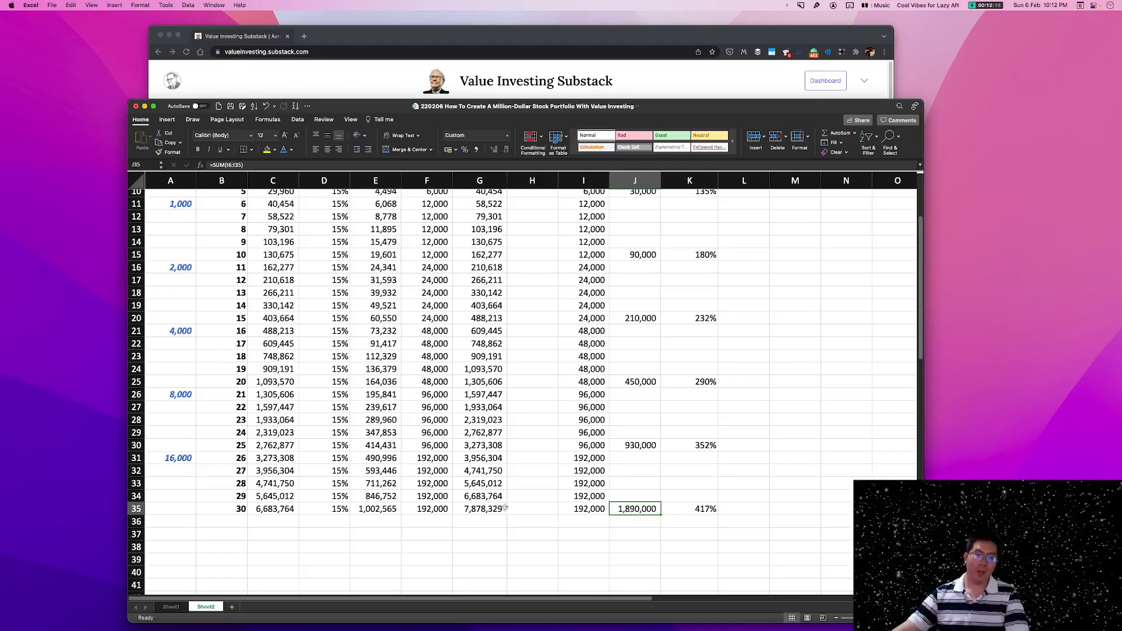
click(485, 507)
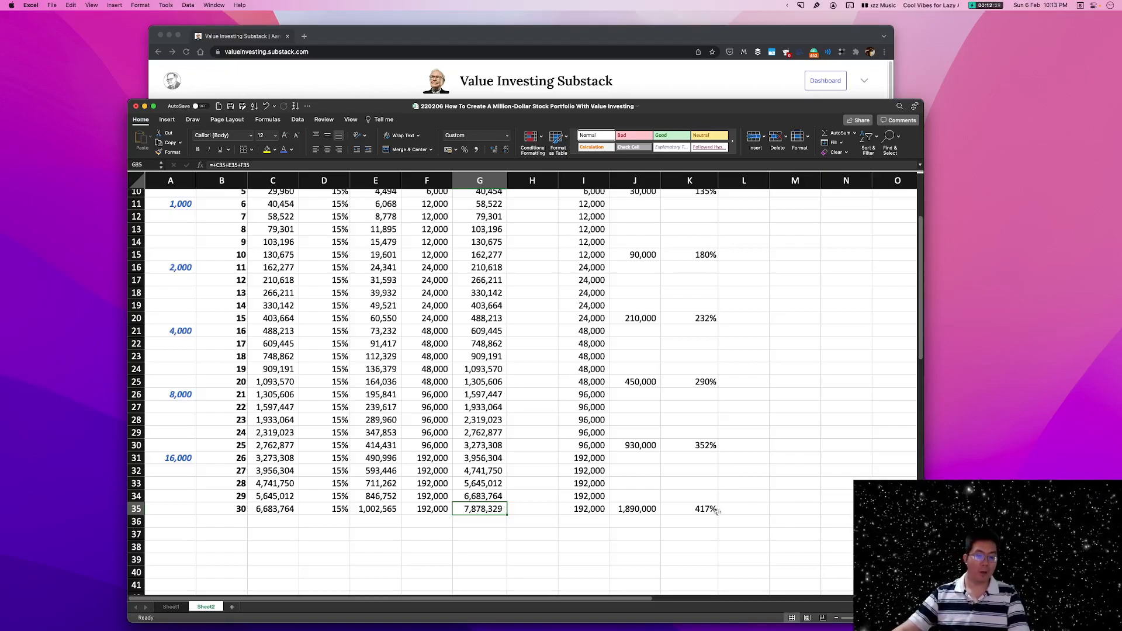
click(707, 510)
double_click(708, 509)
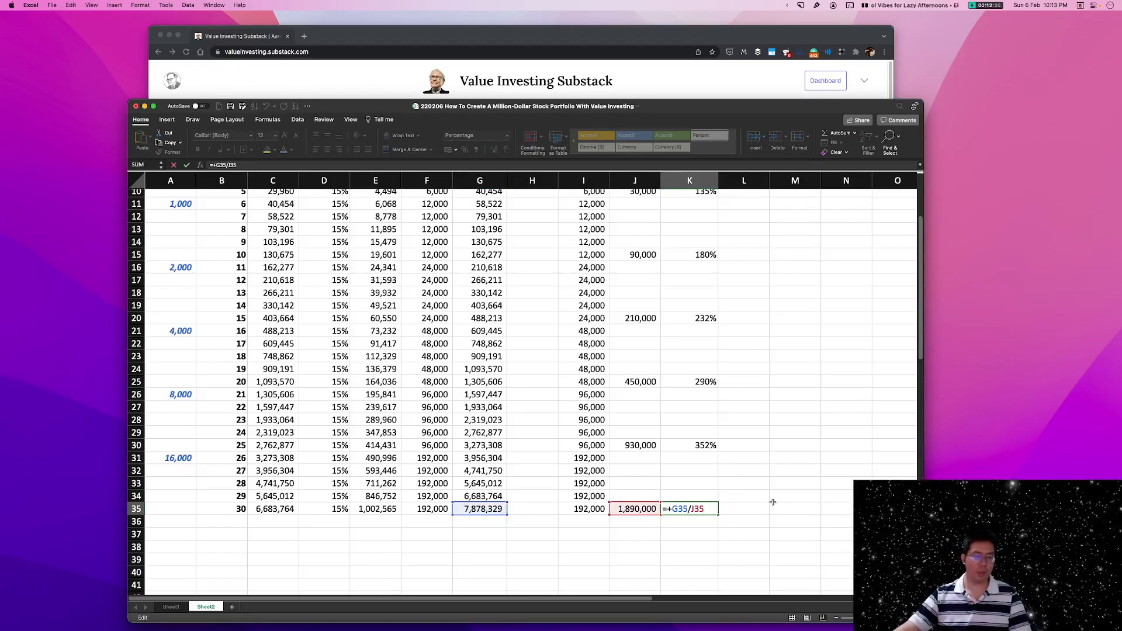
key(Return)
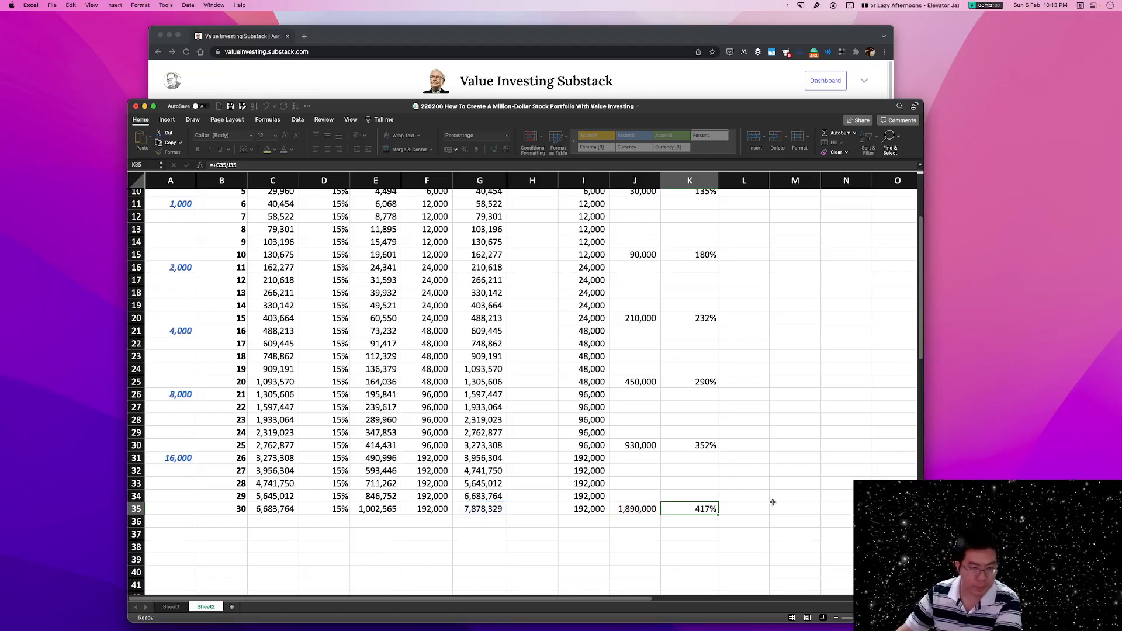
click(483, 509)
scroll(526, 510, down, 3)
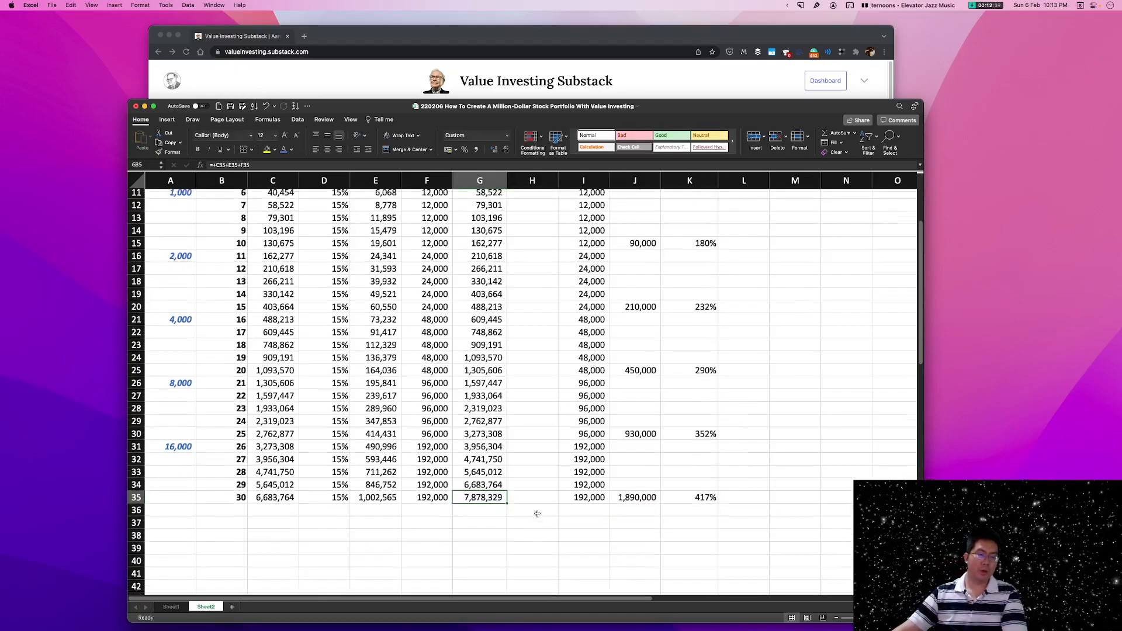
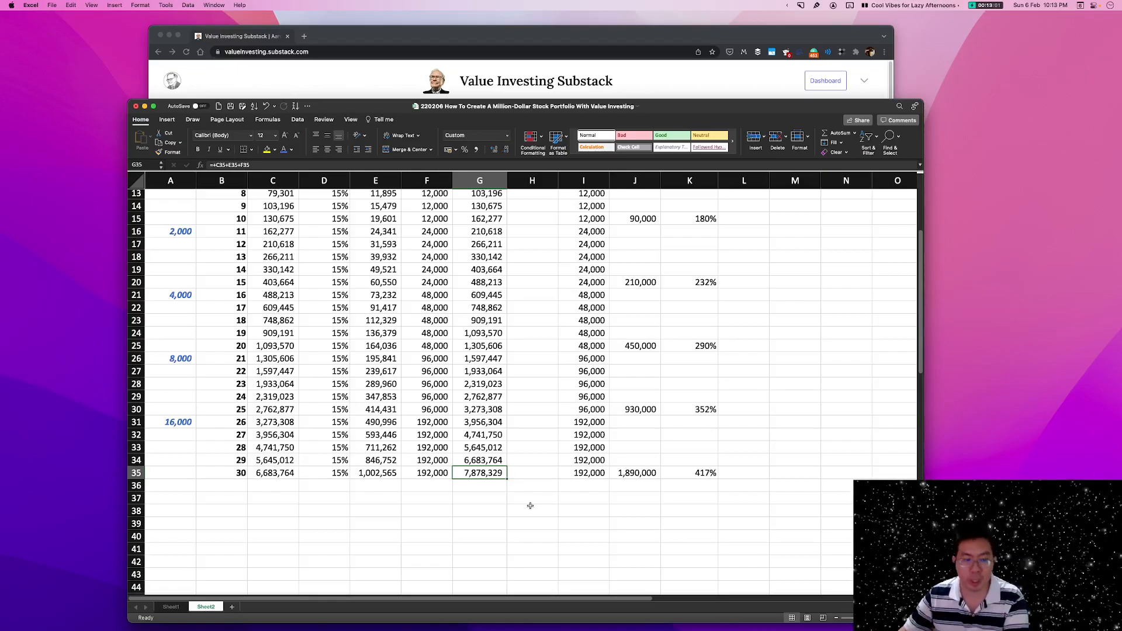
Copy the "4% rule" and "monthly income" labels from Sheet1 C38:C39 into C38:C39 on Sheet2.
click(370, 501)
click(170, 608)
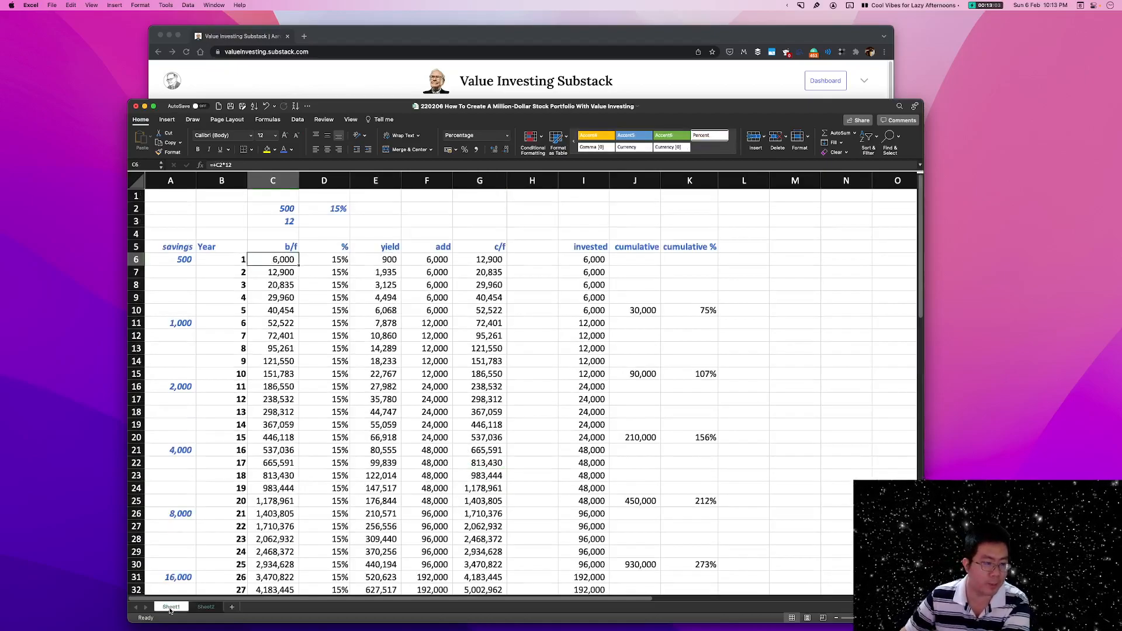
scroll(456, 388, down, 10)
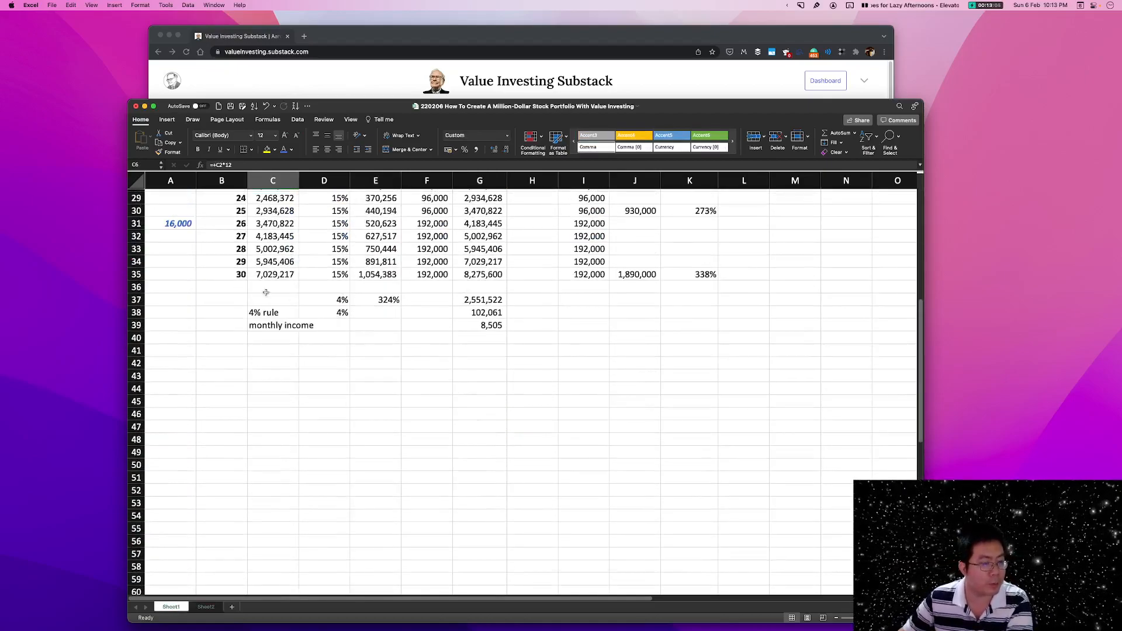
drag(272, 313, 273, 325)
key(super+c)
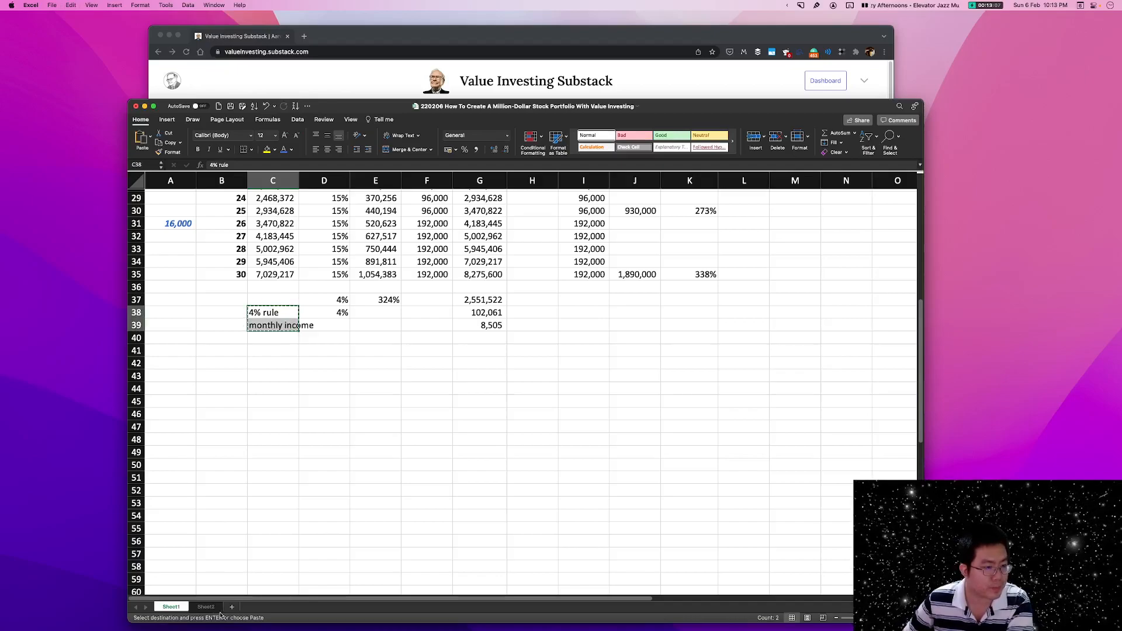
click(206, 607)
click(275, 513)
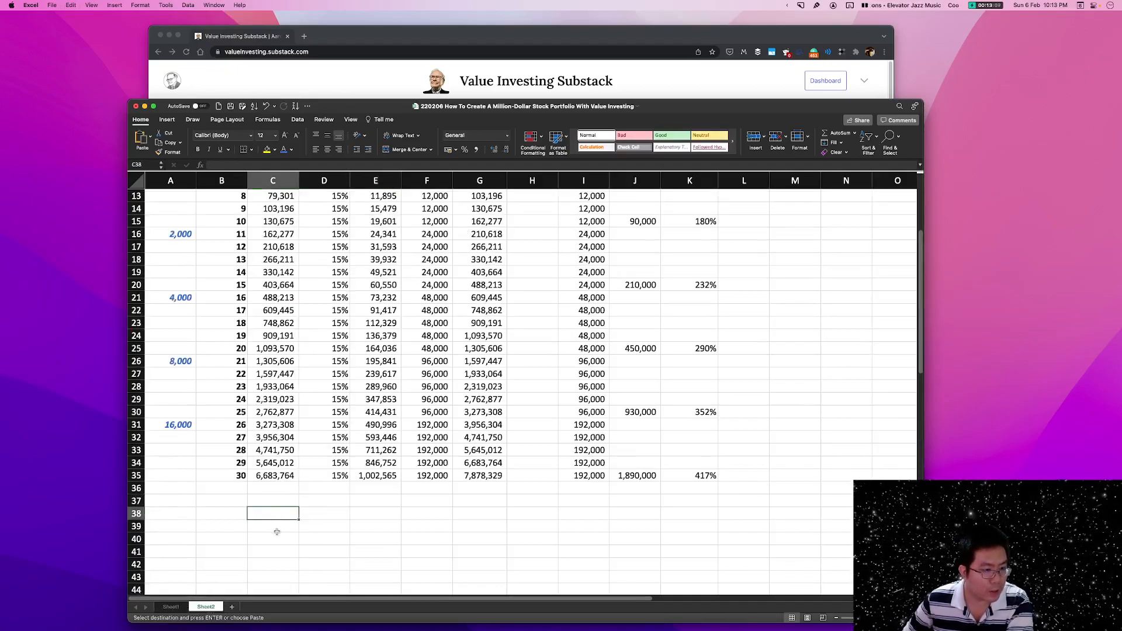
key(super+v)
Enter 4% in D37, two rows below the year 30 return rate.
click(317, 501)
text(4%)
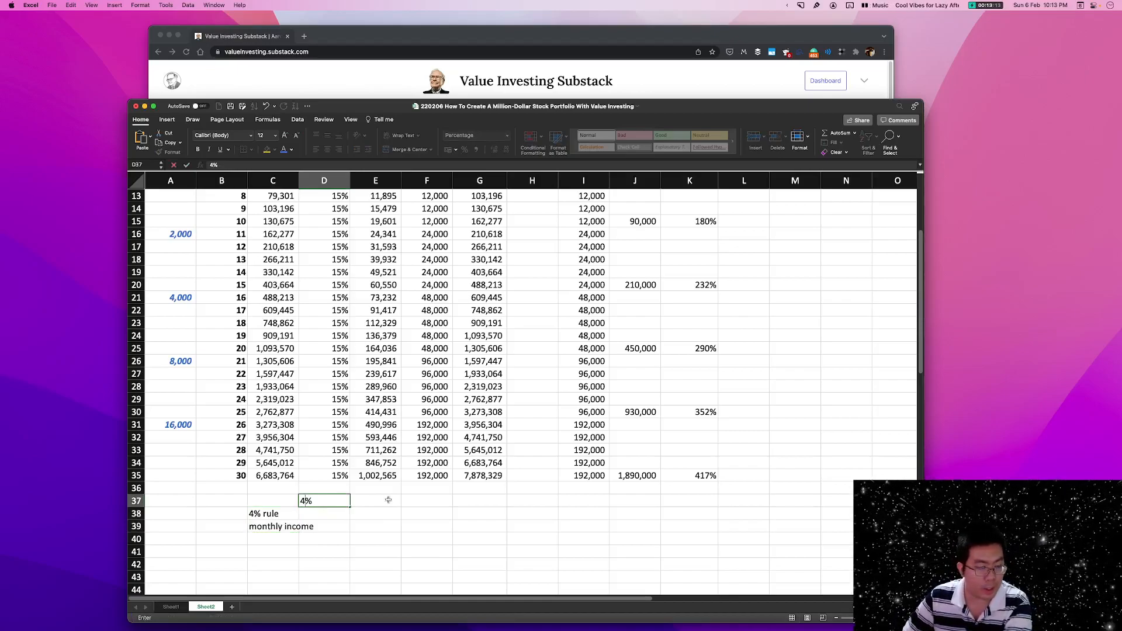
key(Return)
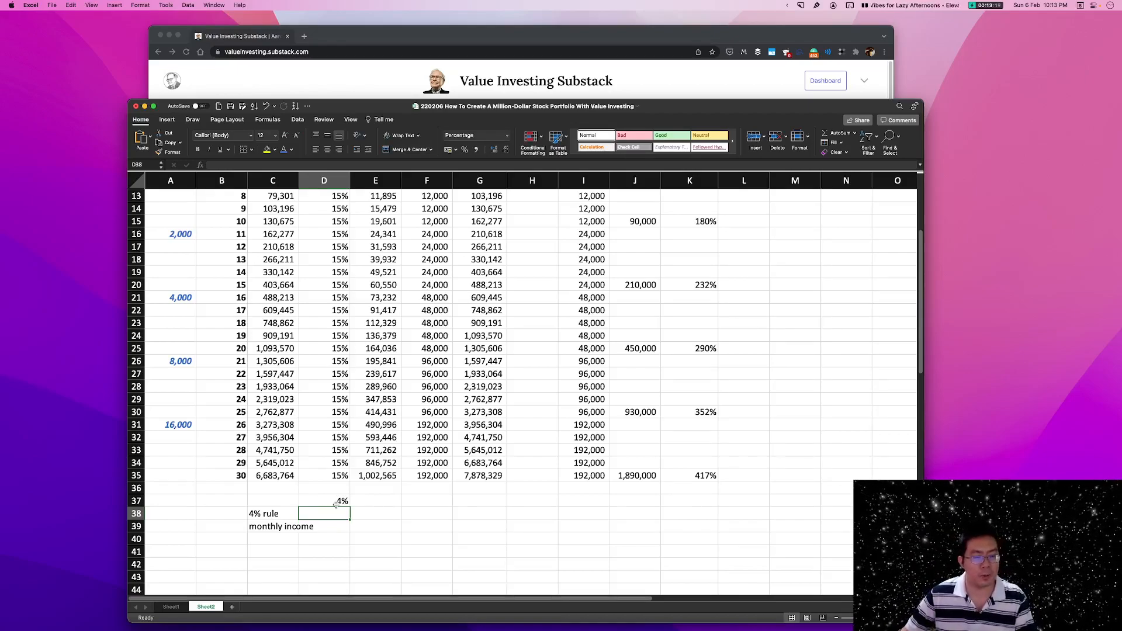
Compare the rate in D37 with the year 30 return rate in D35.
click(373, 503)
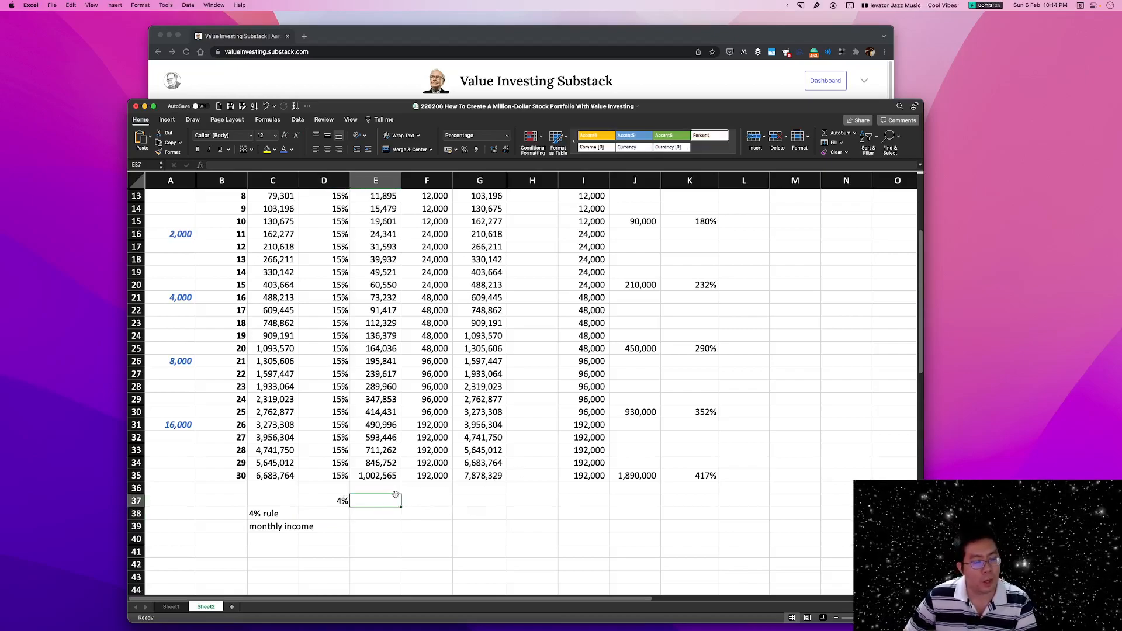
click(323, 502)
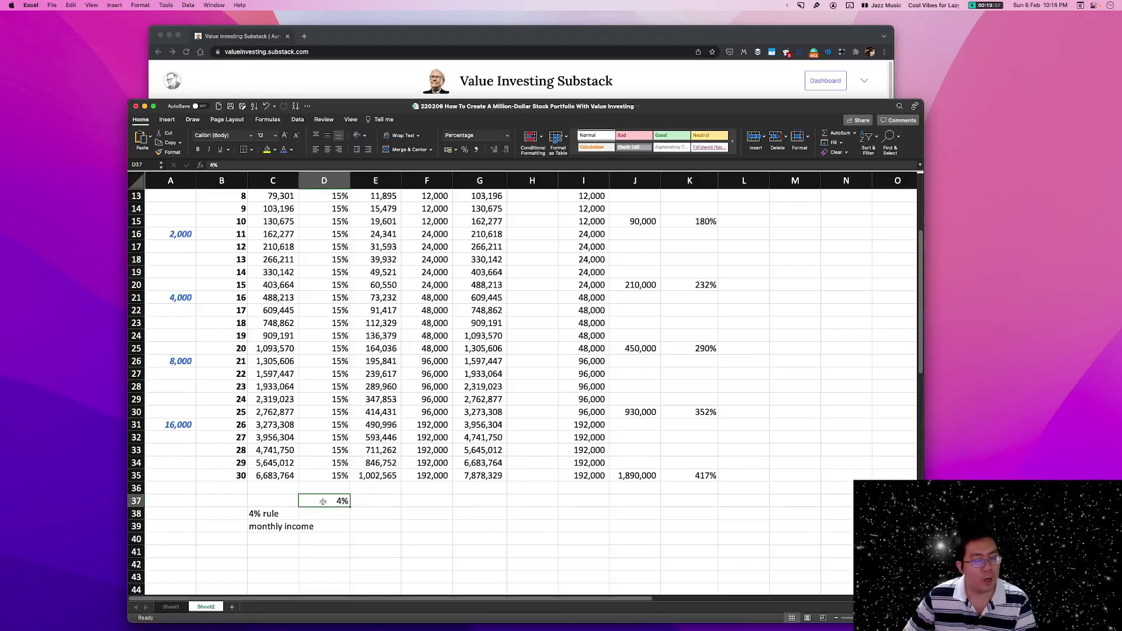
click(365, 502)
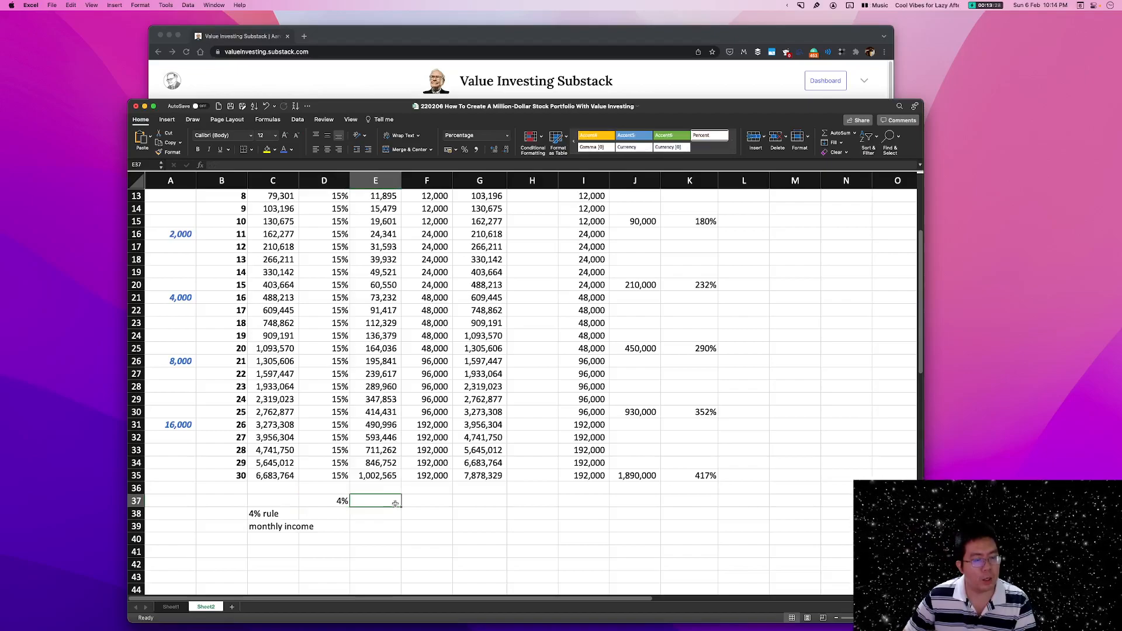
click(328, 505)
click(331, 473)
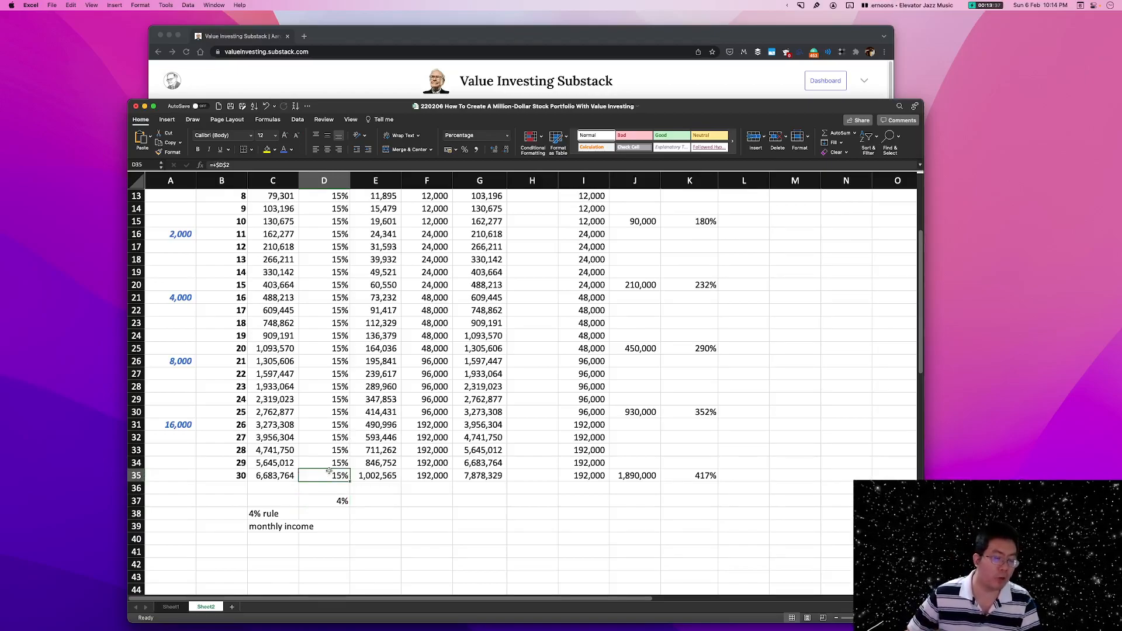
click(332, 501)
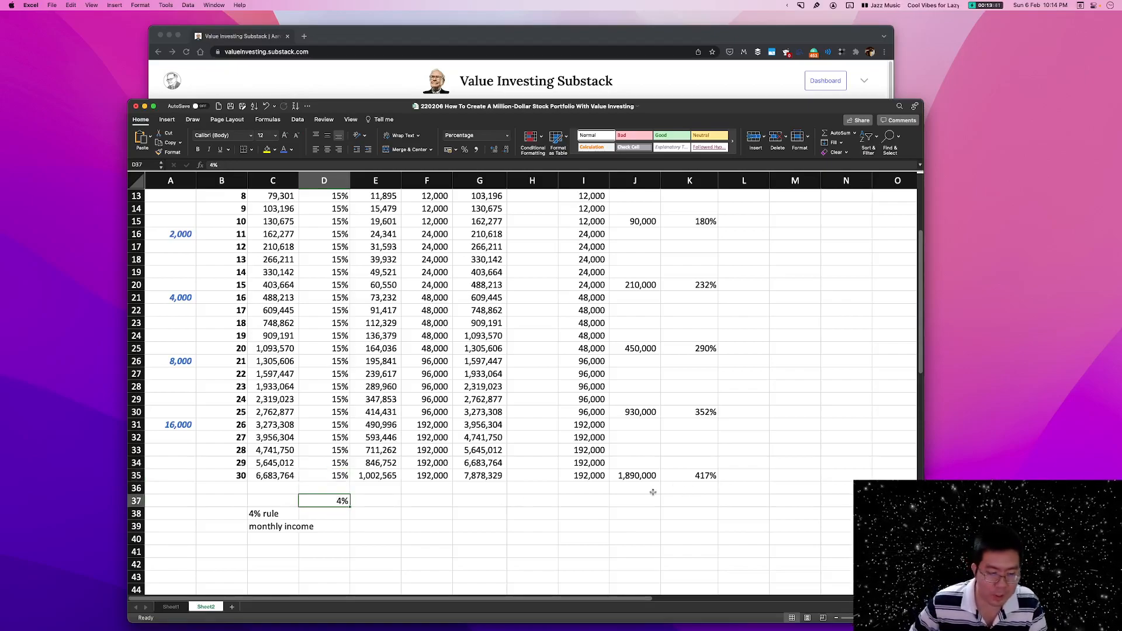
Enter the 30-year compounding formula =(1+D37)^(30) in E37.
click(386, 503)
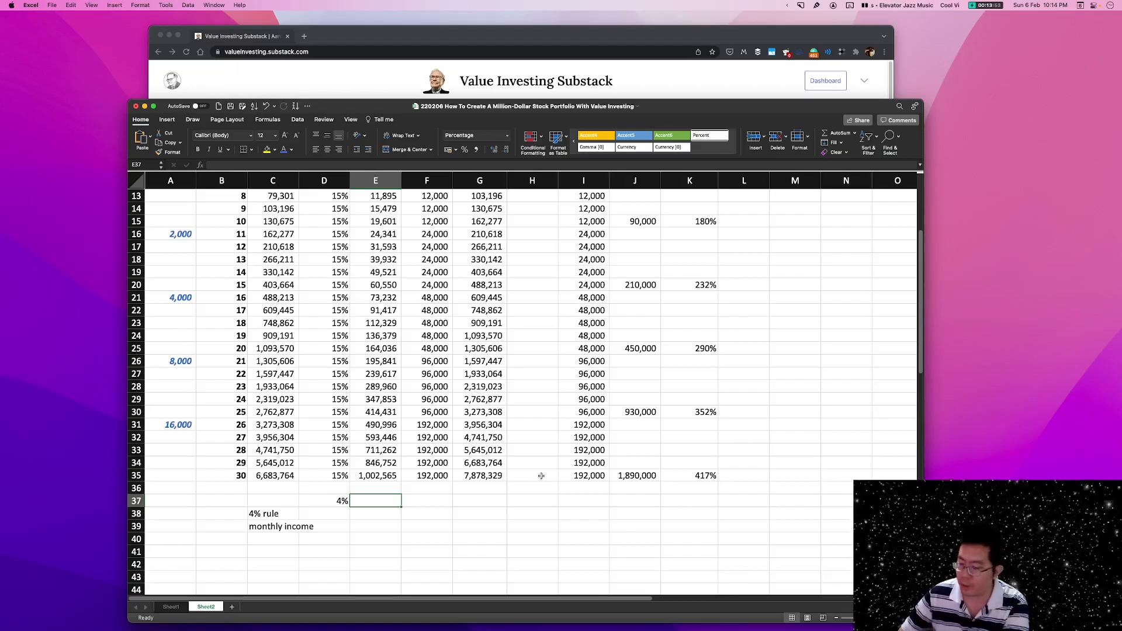
text(=)
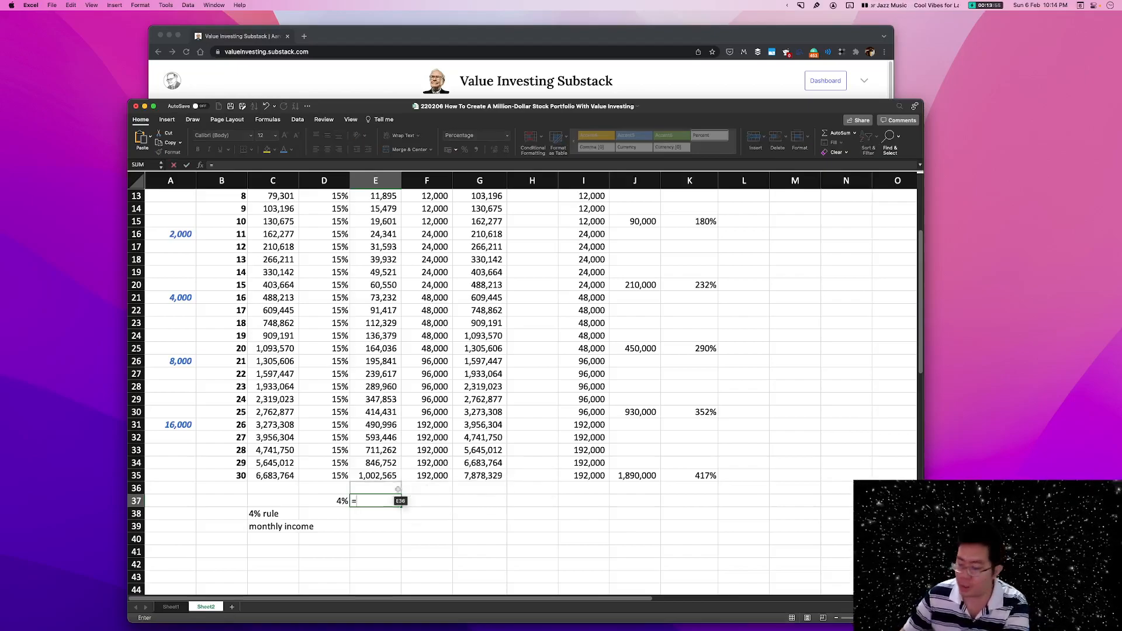
text((1+)
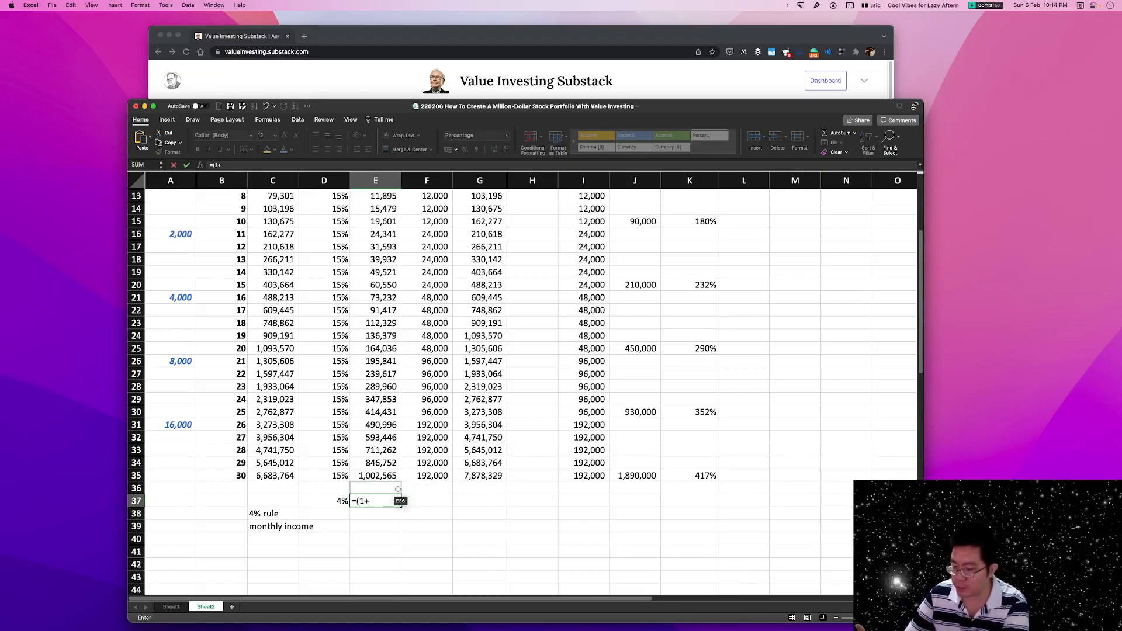
click(327, 501)
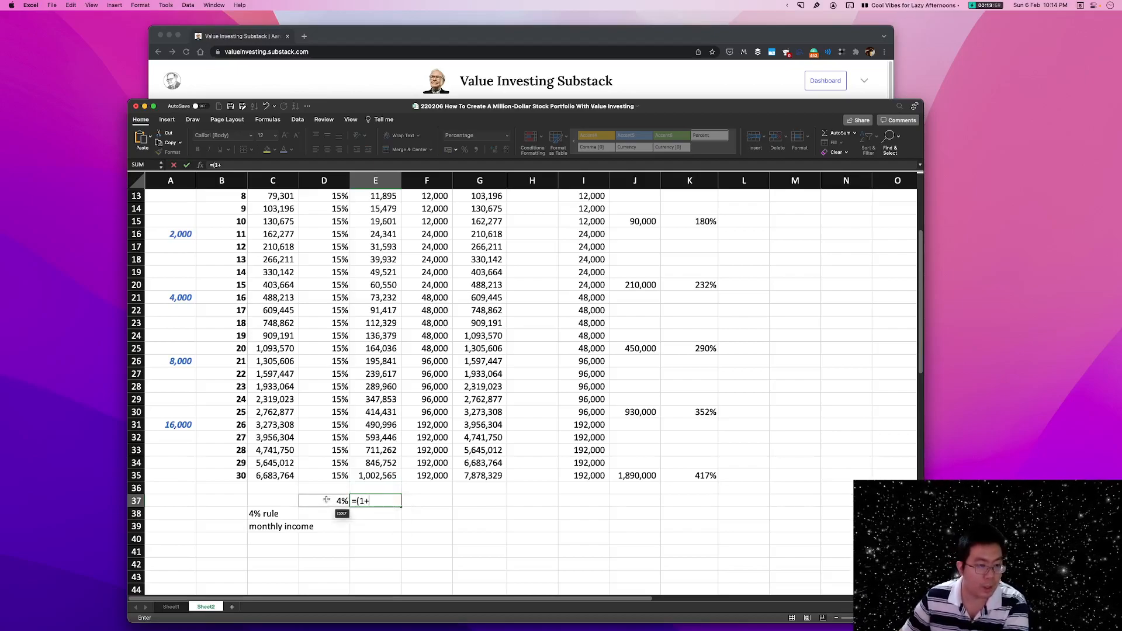
text()^()
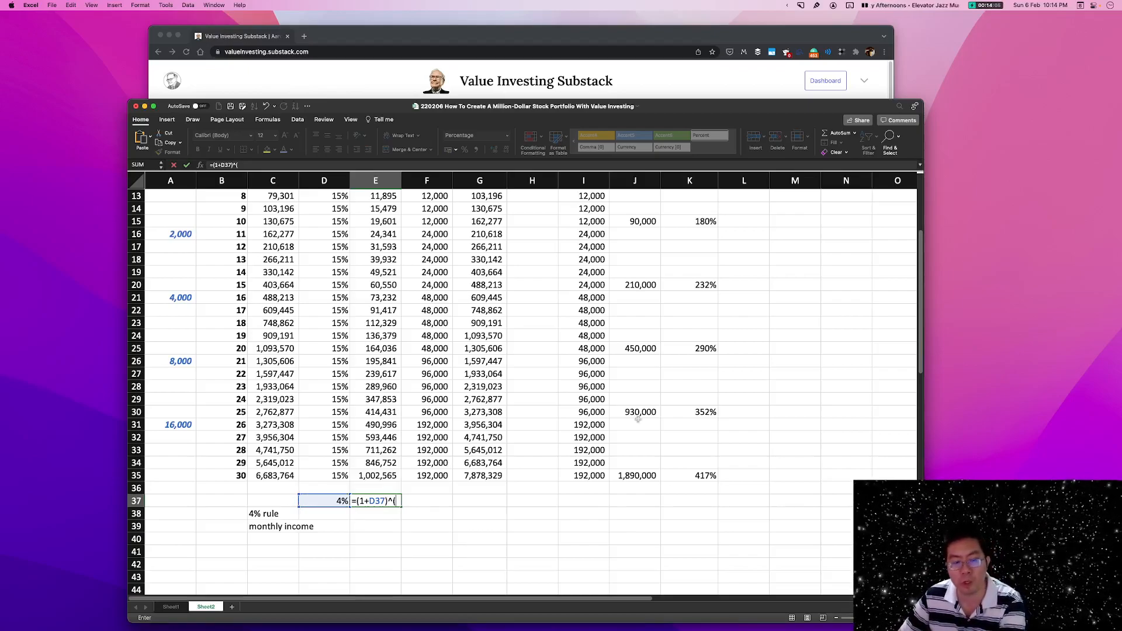
text(1)
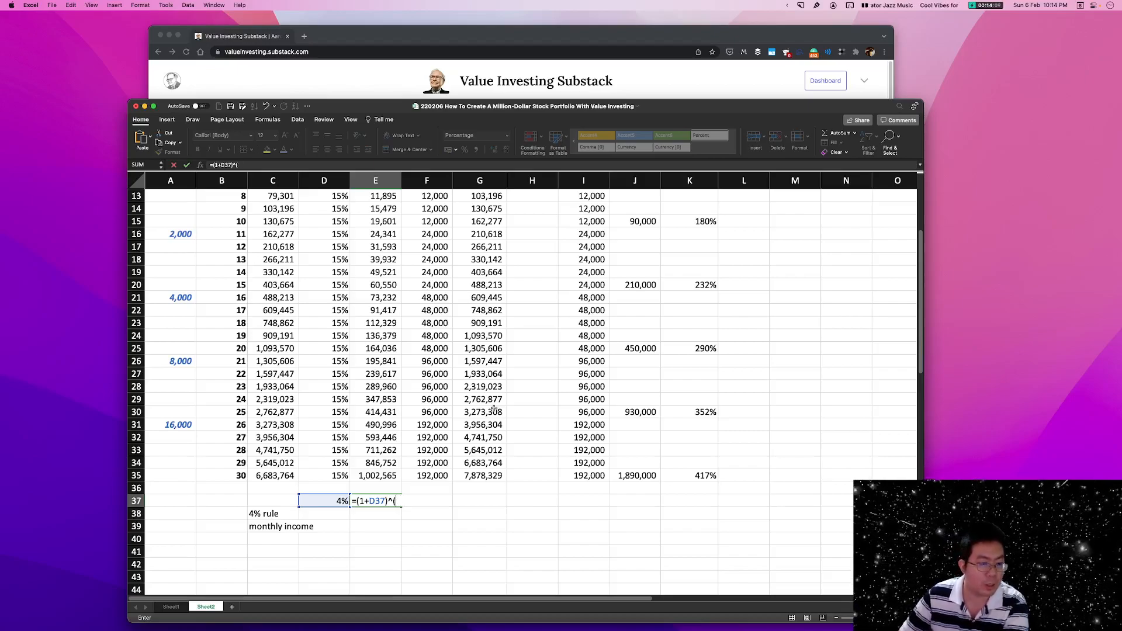
text(30)
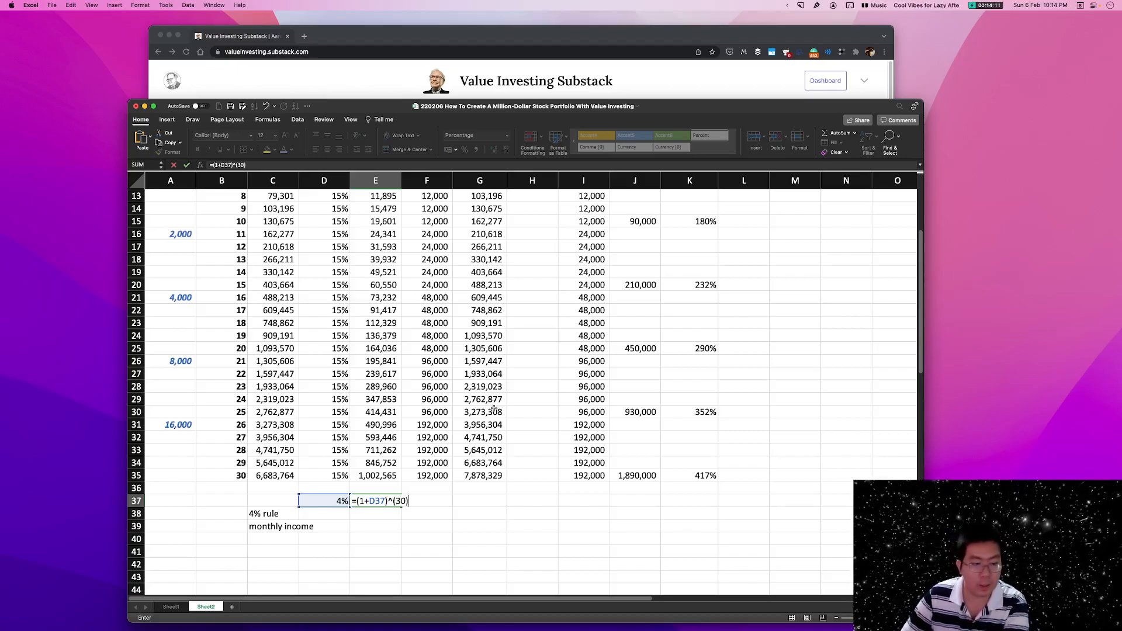
key(Return)
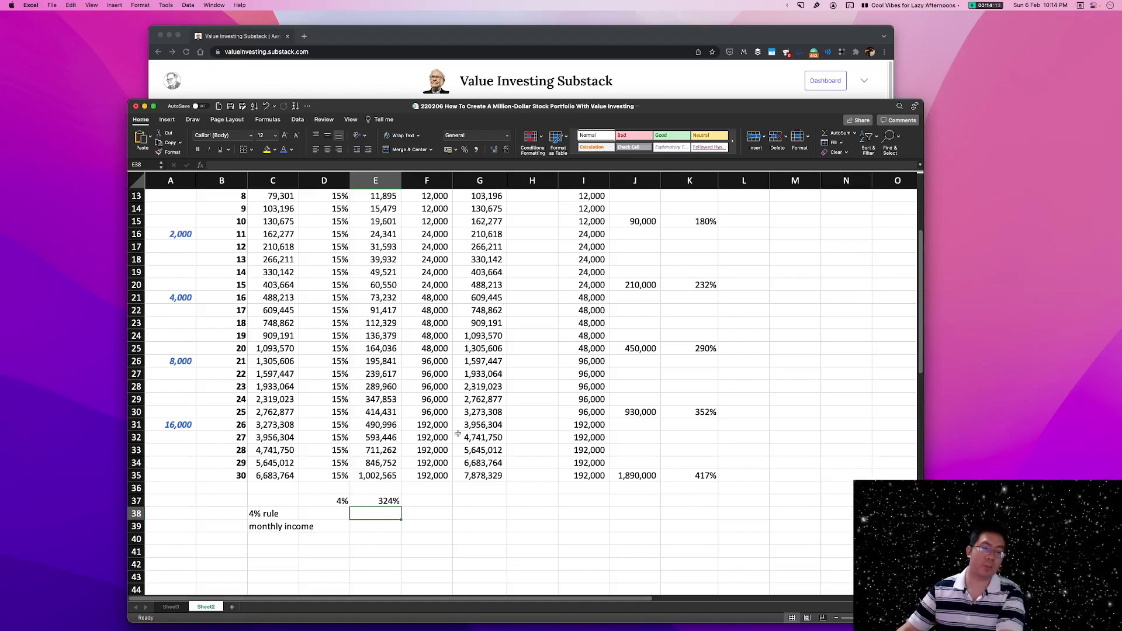
Calculate the discounted year 30 balance in G37 by dividing G35 by the compounding factor in E37.
click(391, 501)
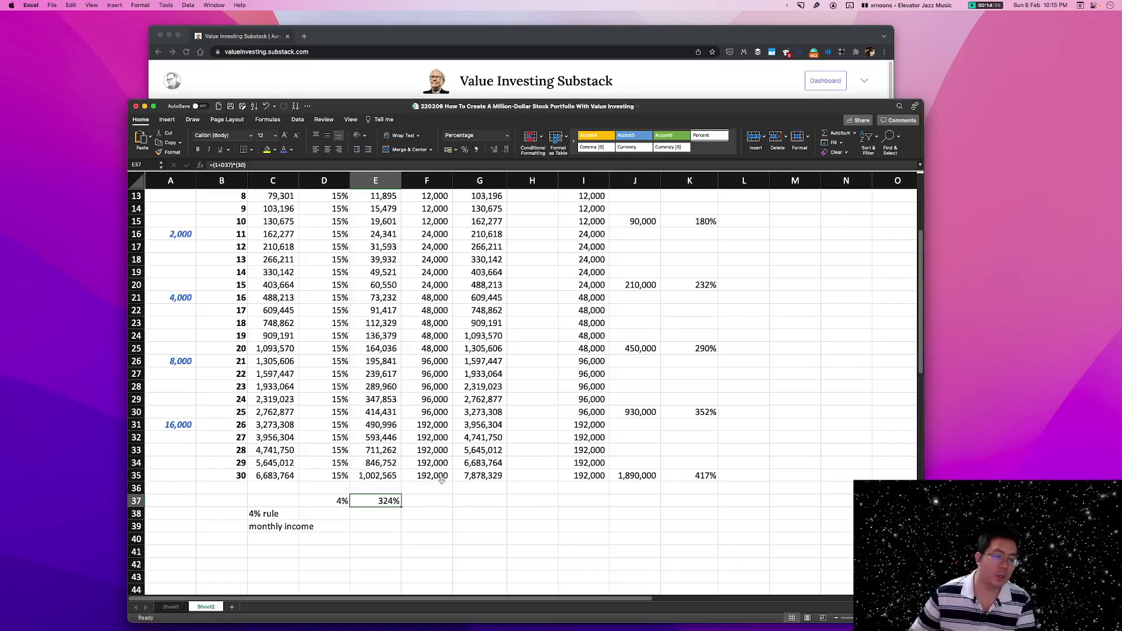
click(480, 474)
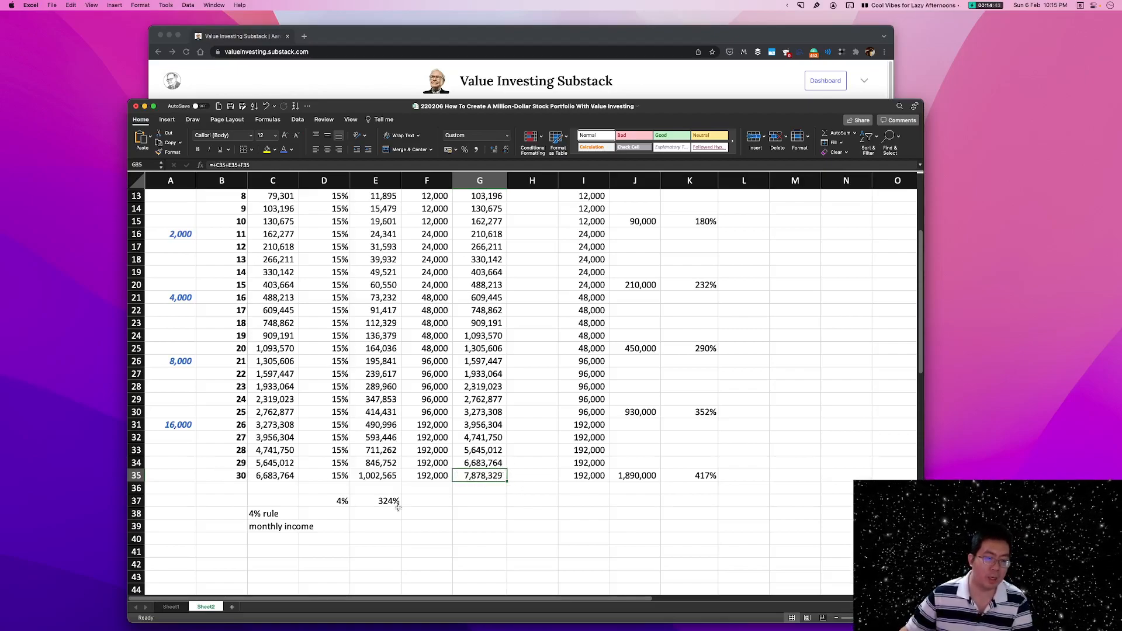
click(480, 501)
text(+)
click(467, 475)
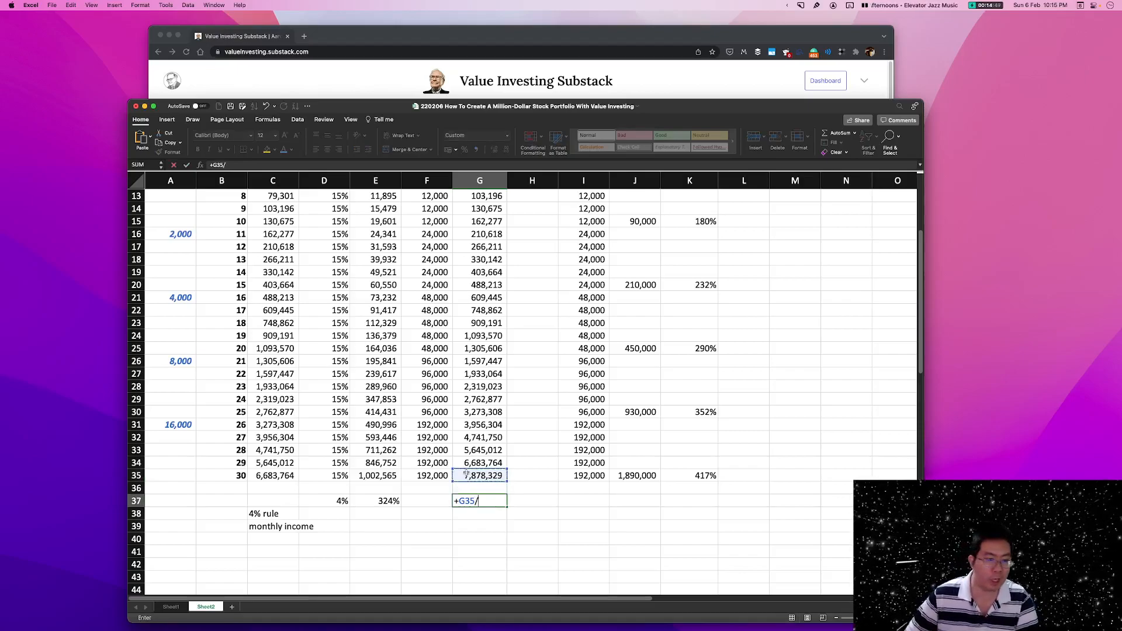
text(/)
click(384, 501)
key(Return)
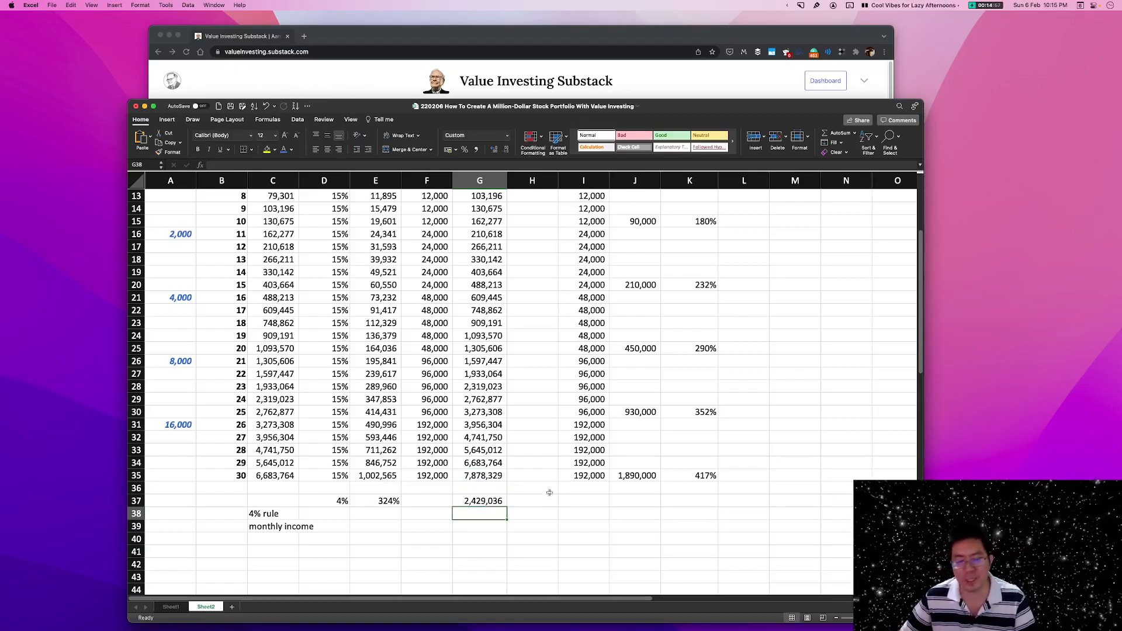
Compare the year 30 balance in G35 with the discounted balance in G37, checking the rate in D37, year in B35 and label in C38.
click(497, 478)
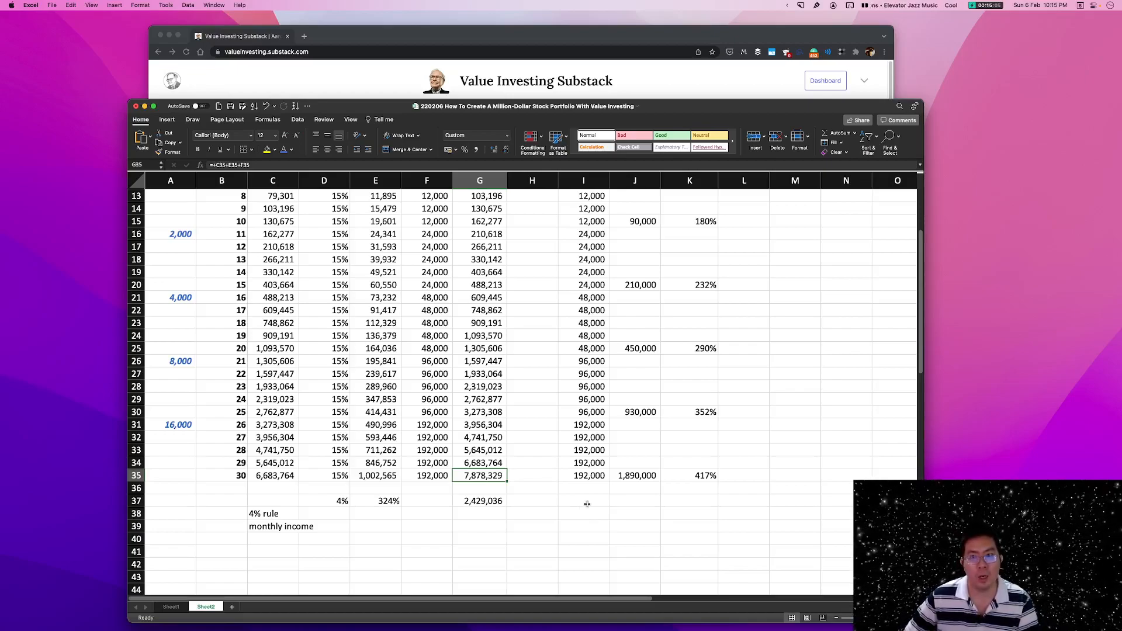
click(489, 503)
click(481, 477)
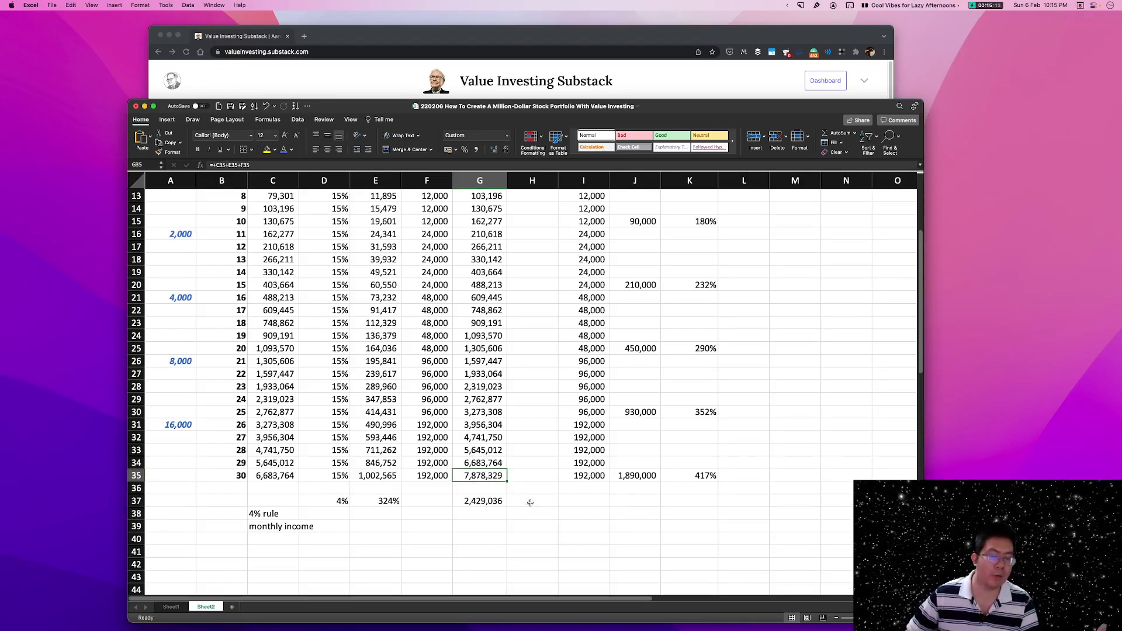
click(491, 502)
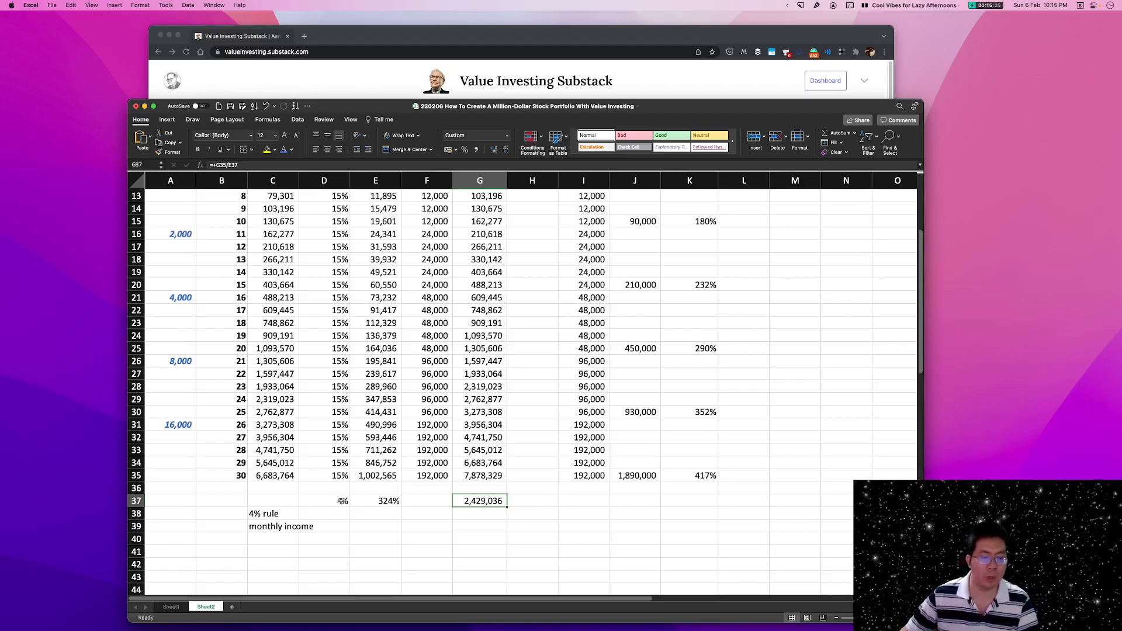
click(333, 501)
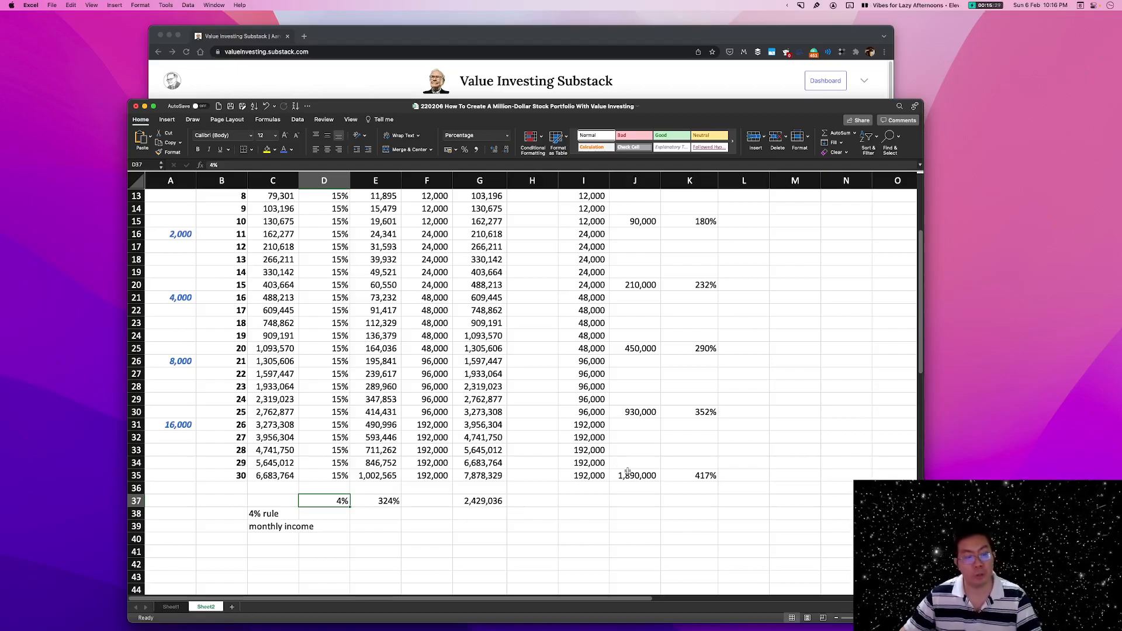
click(471, 501)
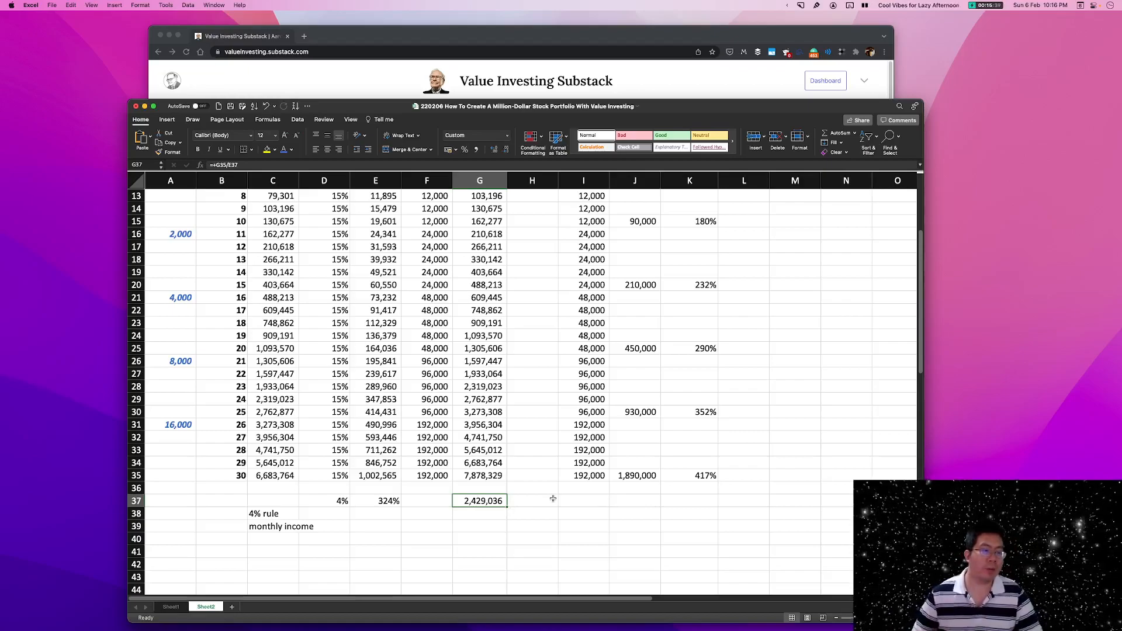
click(217, 476)
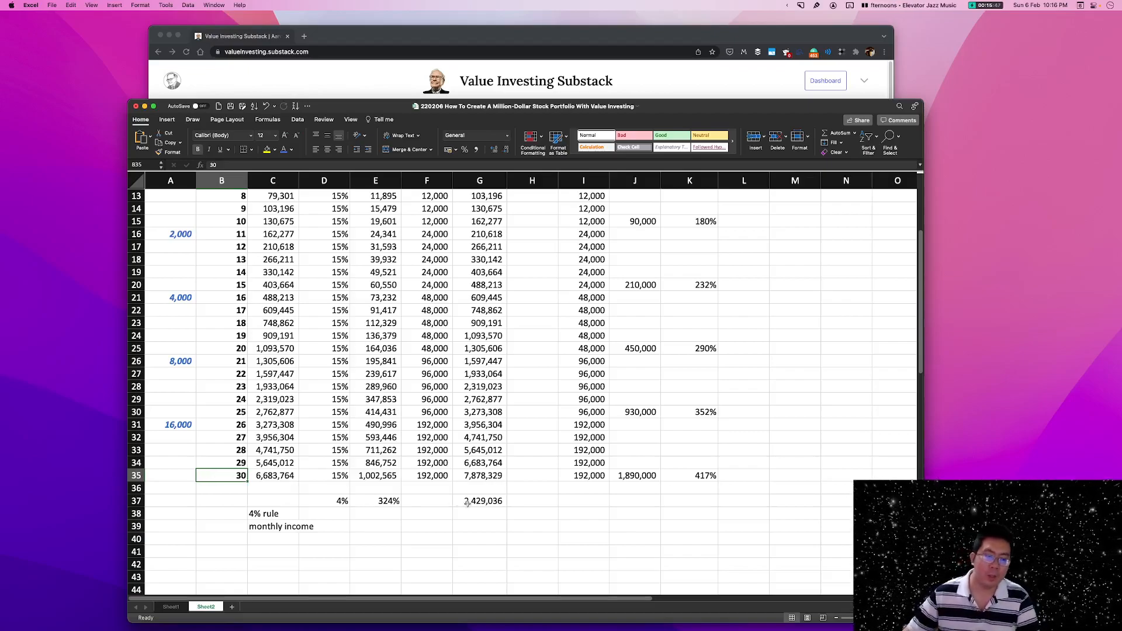
click(491, 501)
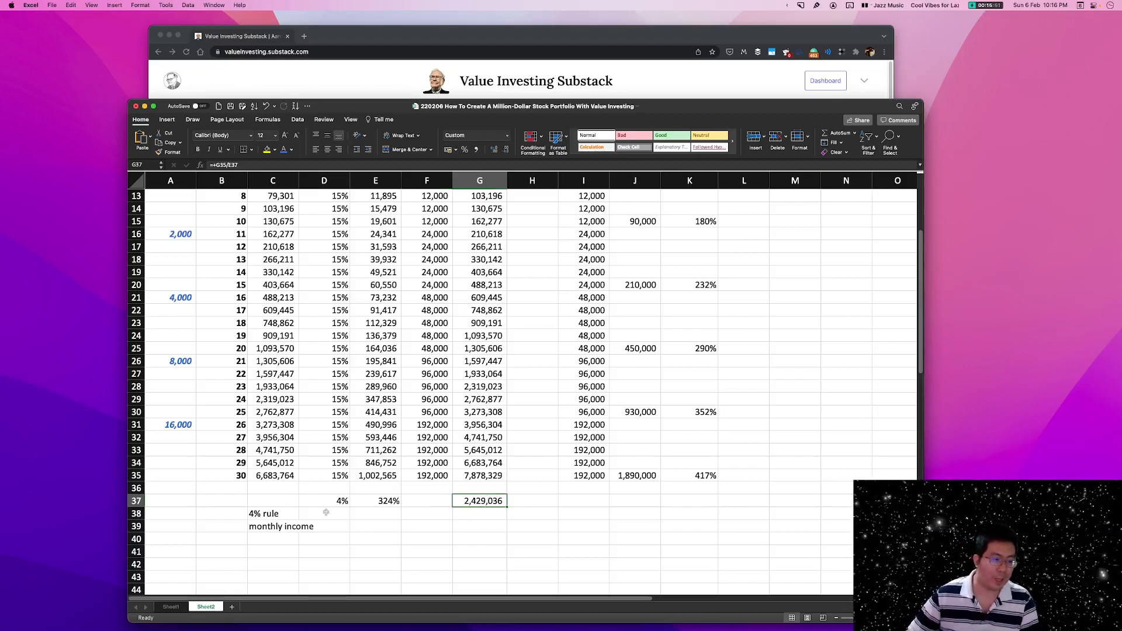
click(371, 511)
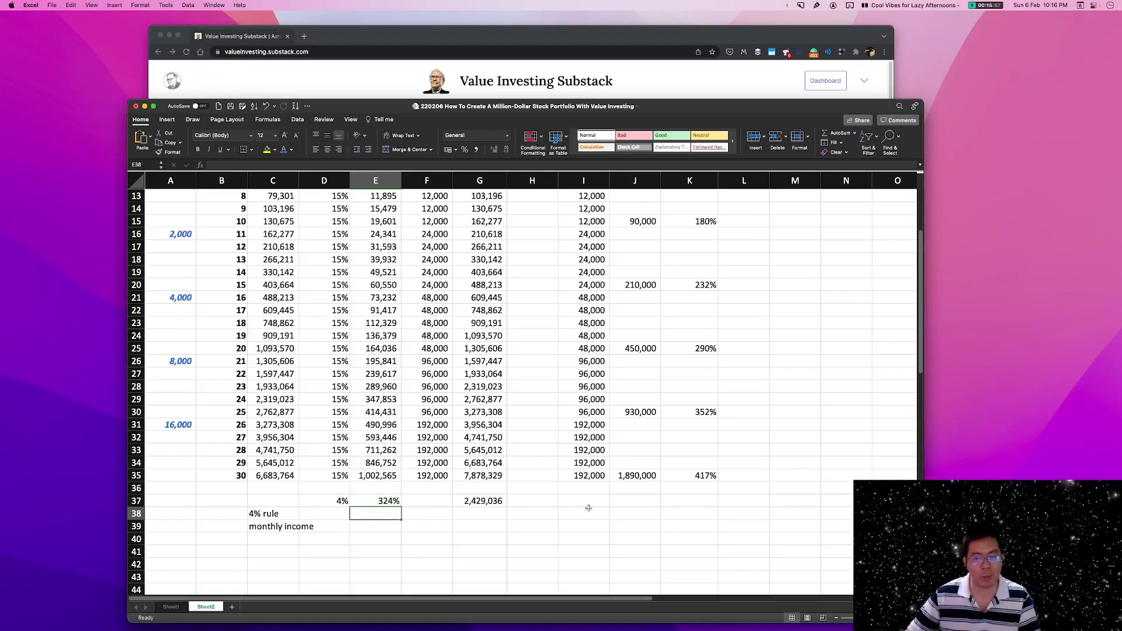
click(264, 518)
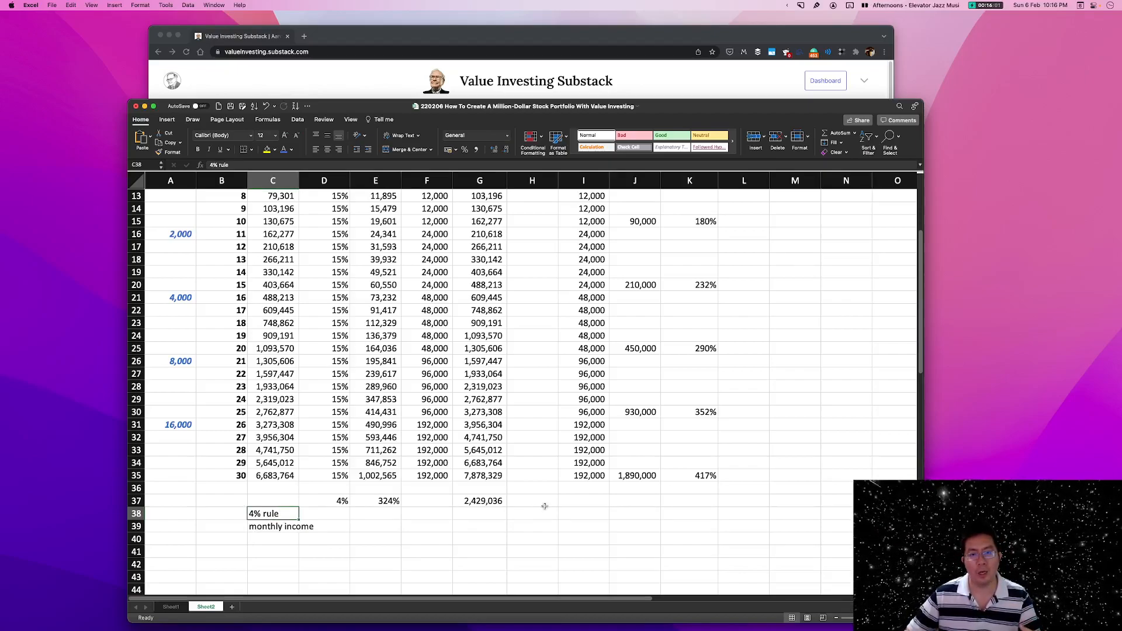
click(494, 501)
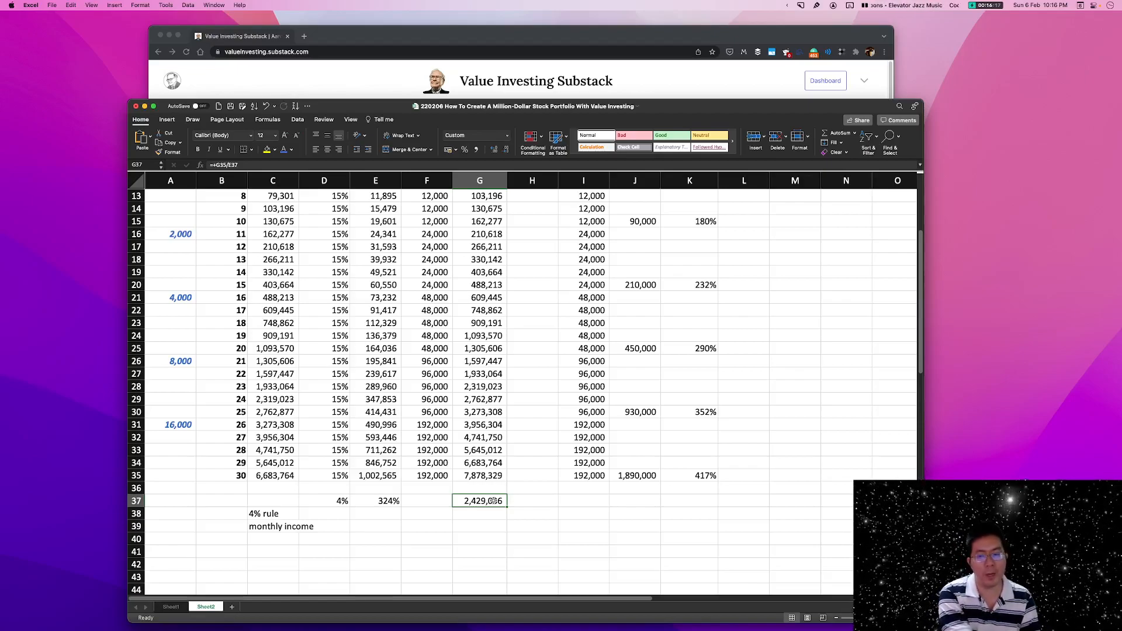
Enter 4% in D38 as the rate for the 4% rule and compare it with the discount rate in D37.
click(258, 516)
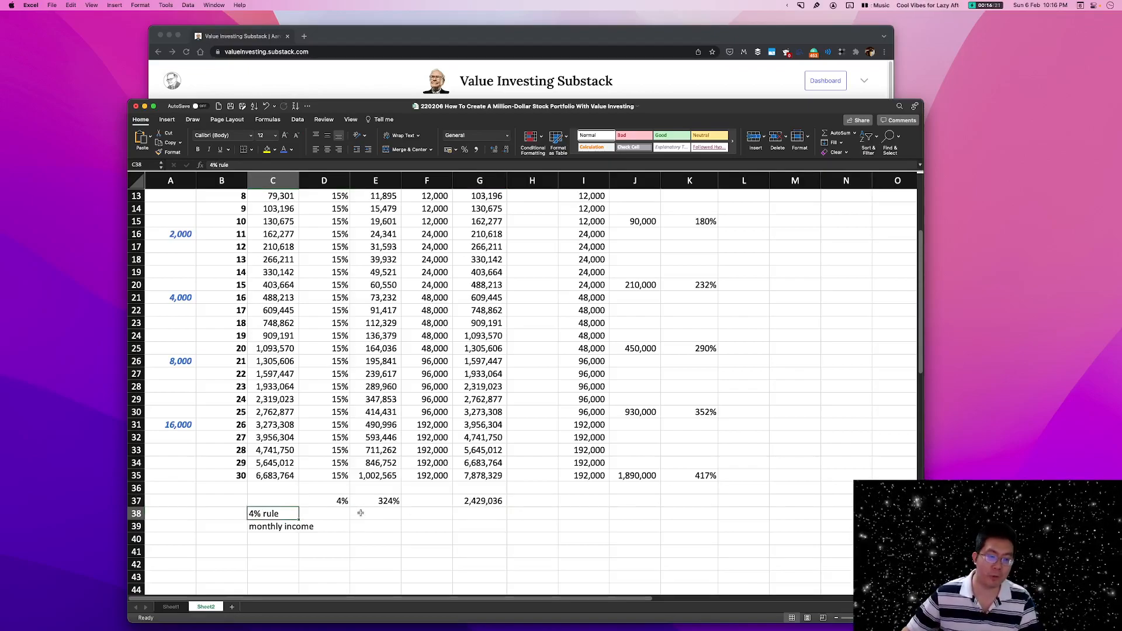
click(331, 513)
text(4%%)
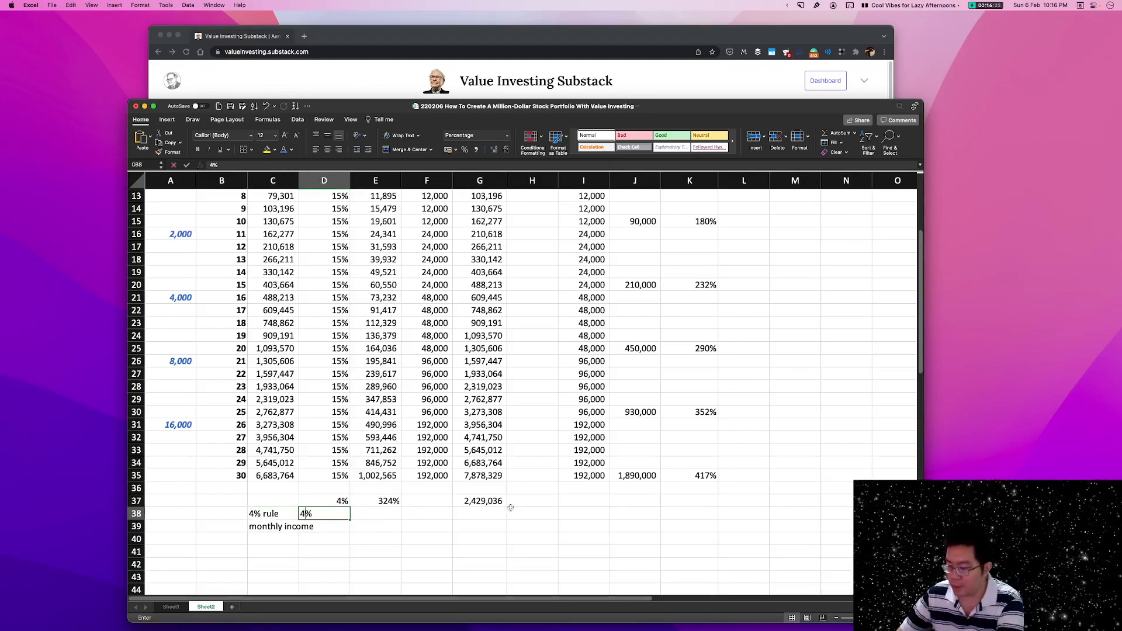
key(Return)
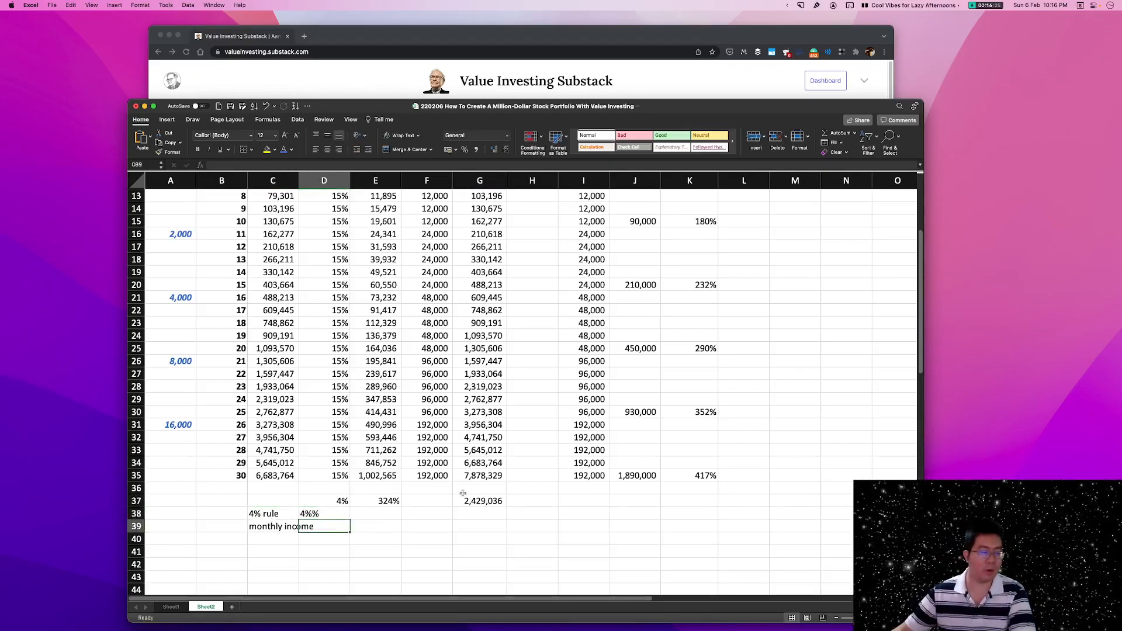
double_click(334, 514)
key(BackSpace)
key(Return)
click(334, 514)
click(331, 501)
drag(331, 501, 341, 514)
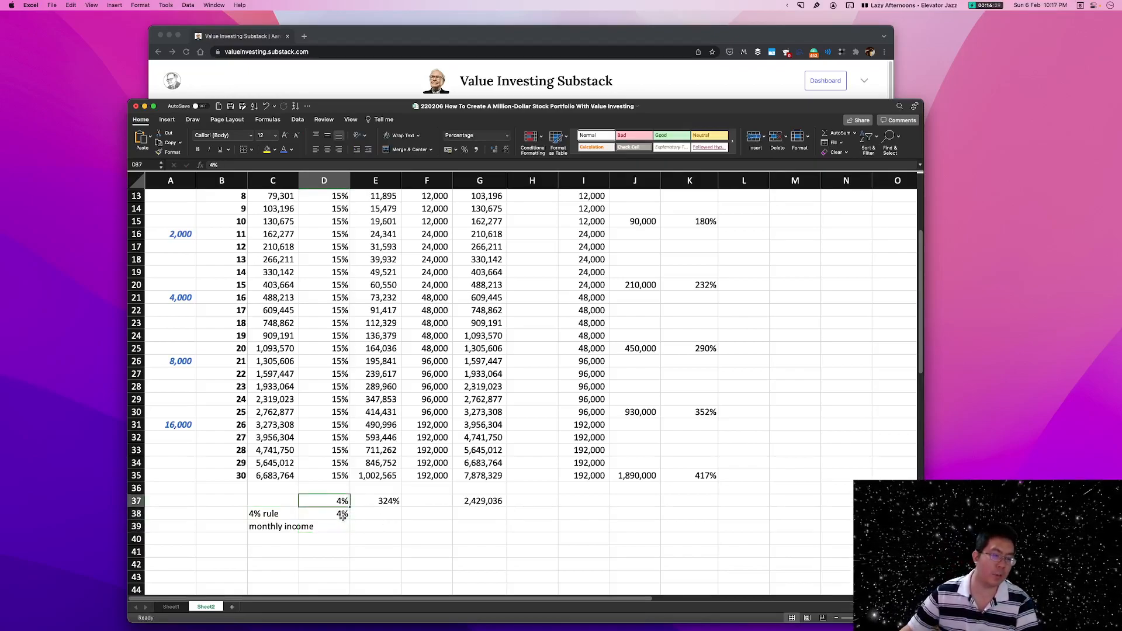
click(342, 514)
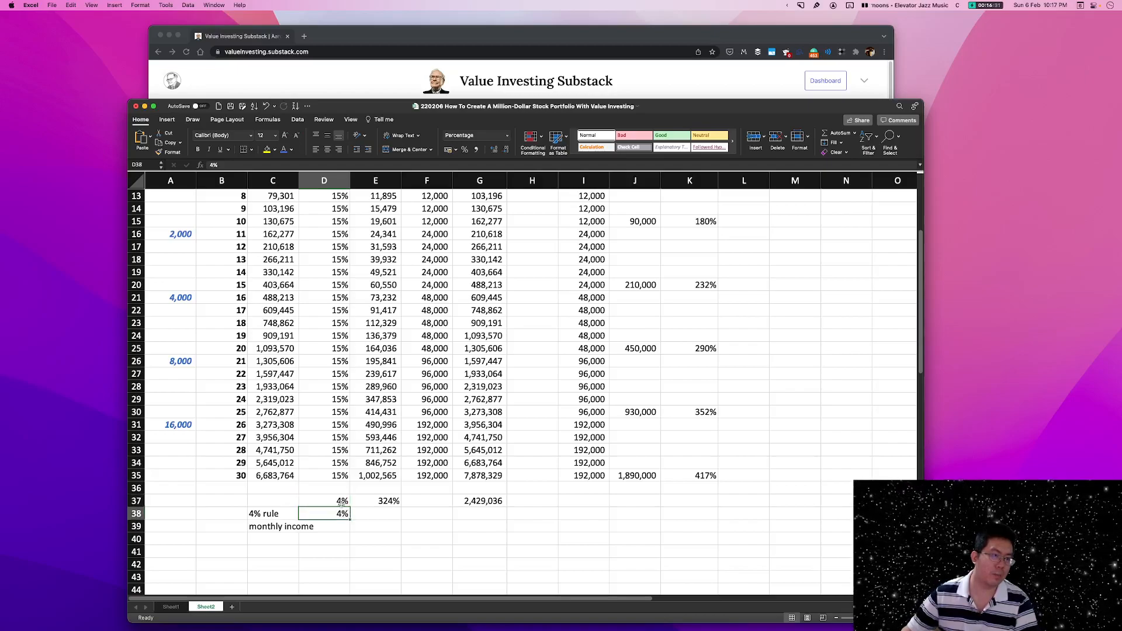
click(339, 501)
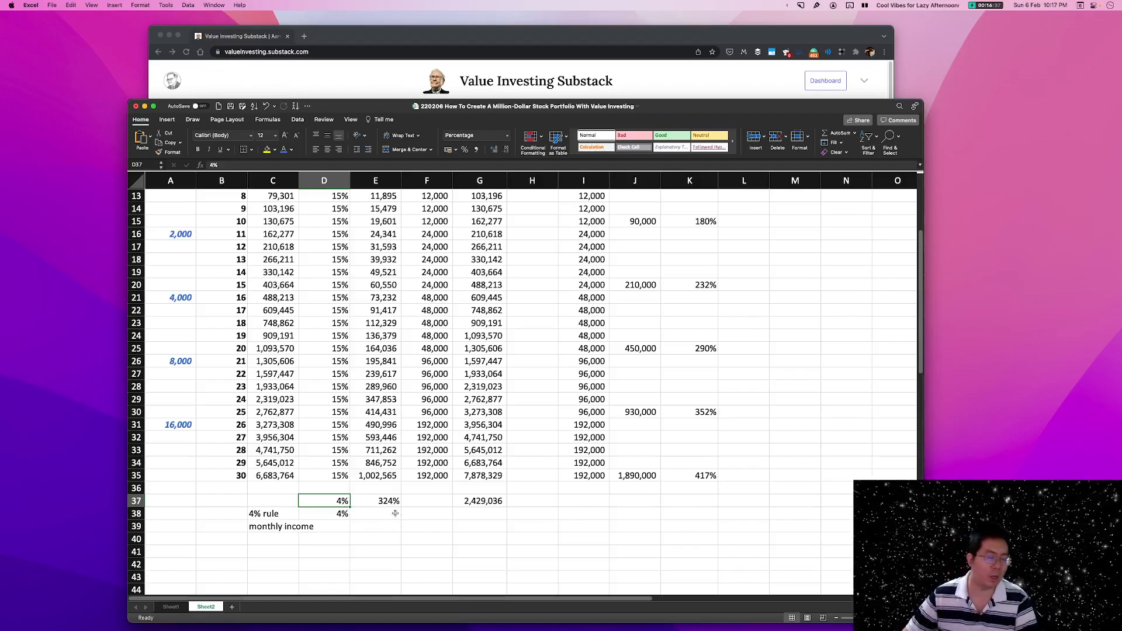
Calculate the annual 4% rule income in G38 by multiplying the discounted balance in G37 by the rate in D38.
click(473, 512)
text(+)
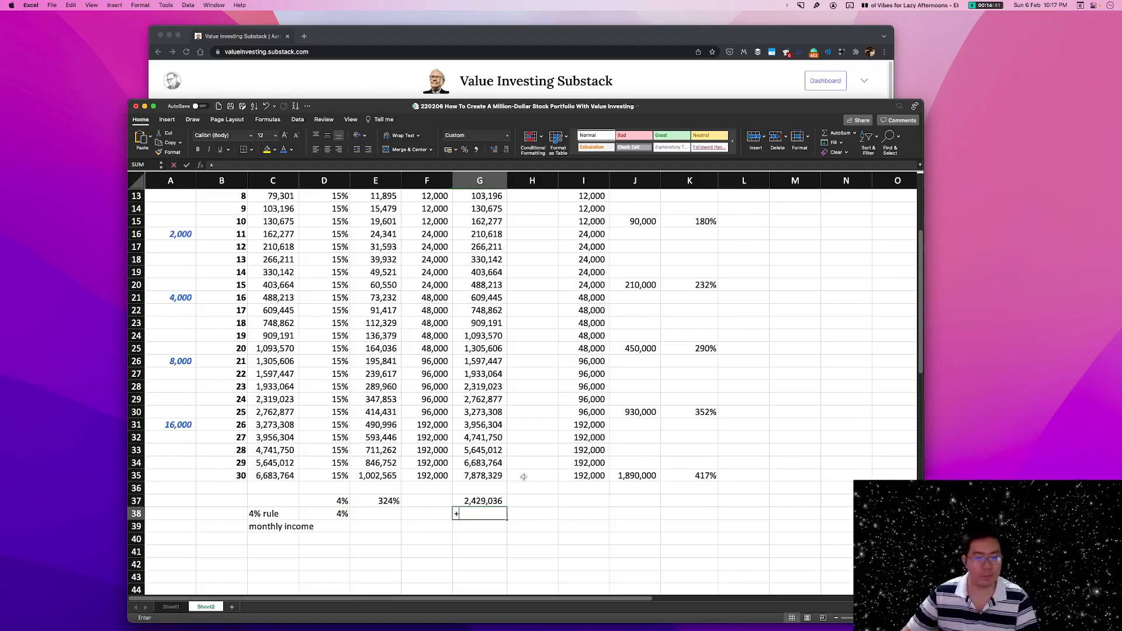
key(Up)
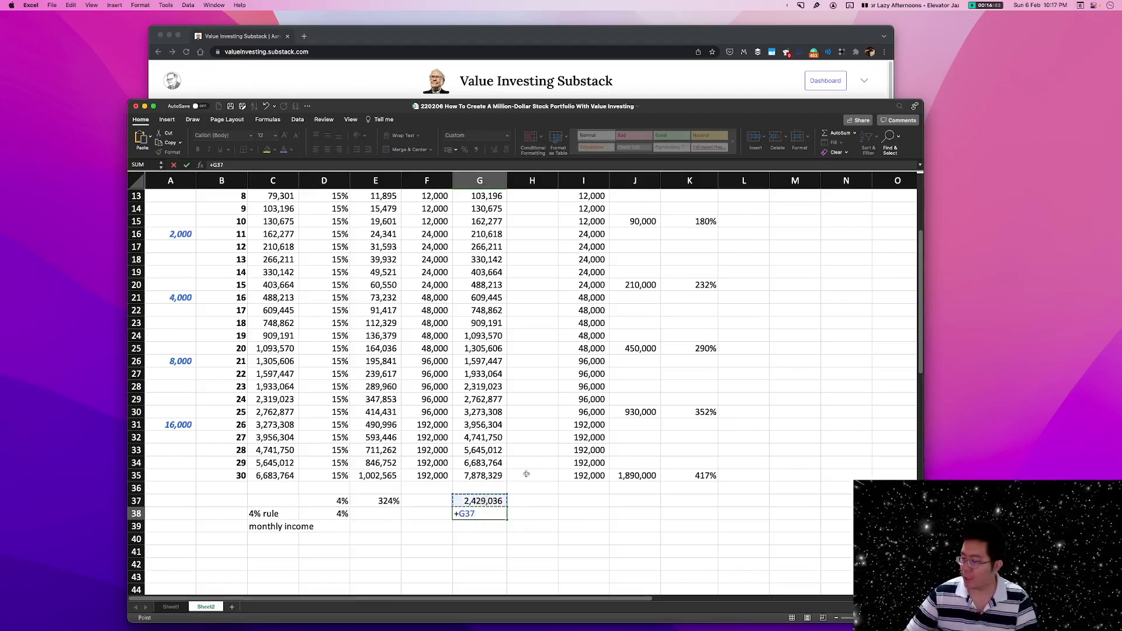
text(*)
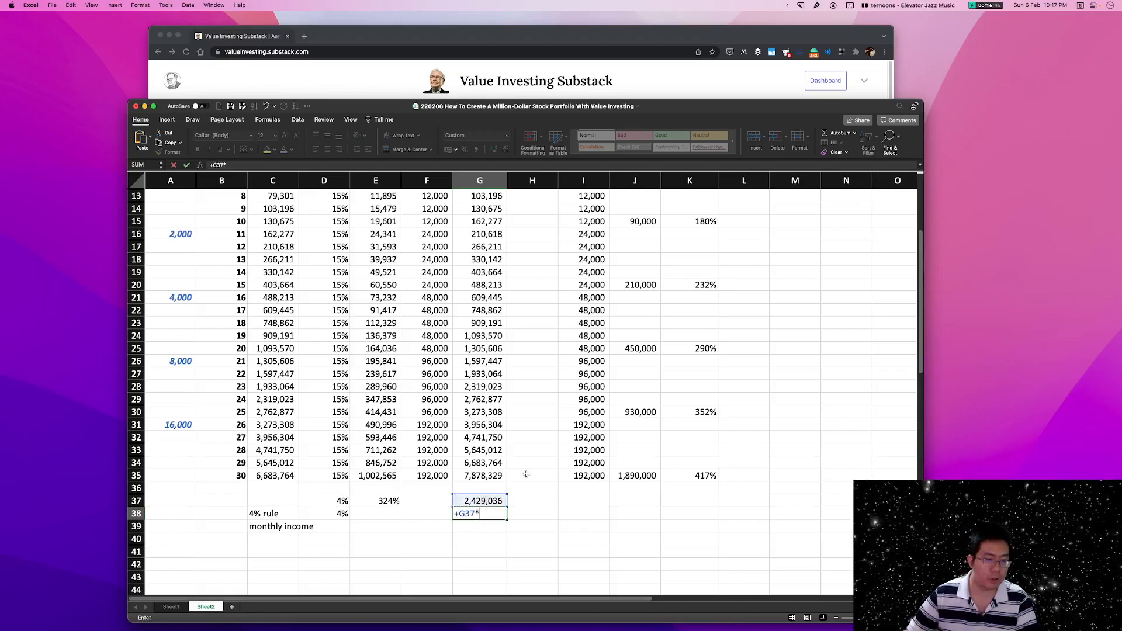
click(328, 515)
key(Return)
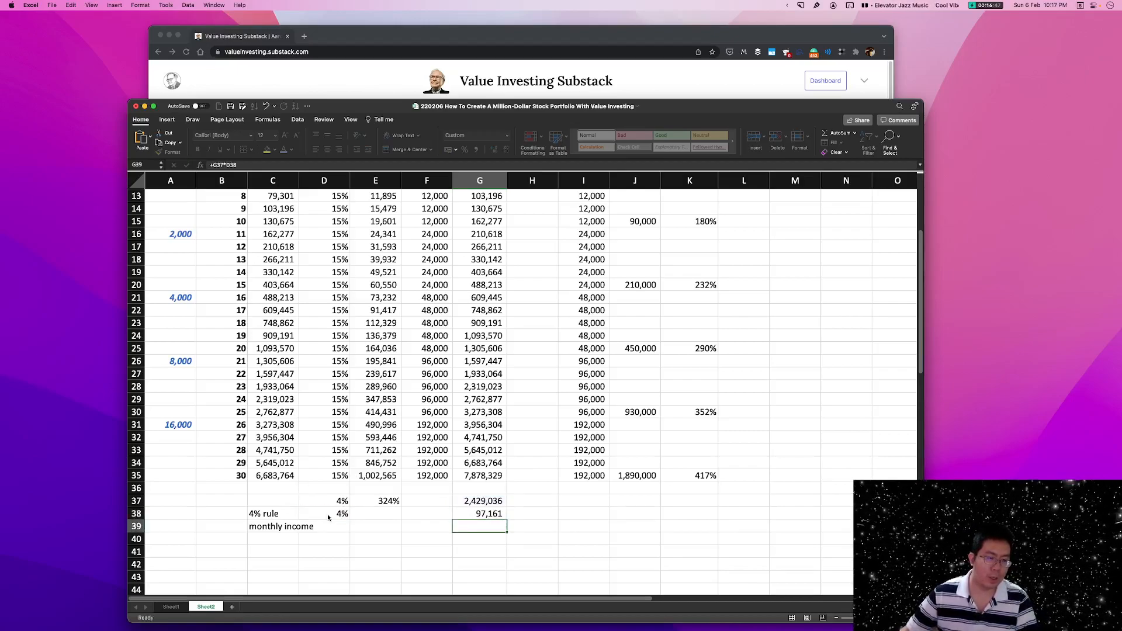
Review the 4% rule formula in G38 against the discounted balance in G37, the rate in D38 and the return rate in D35.
key(Up)
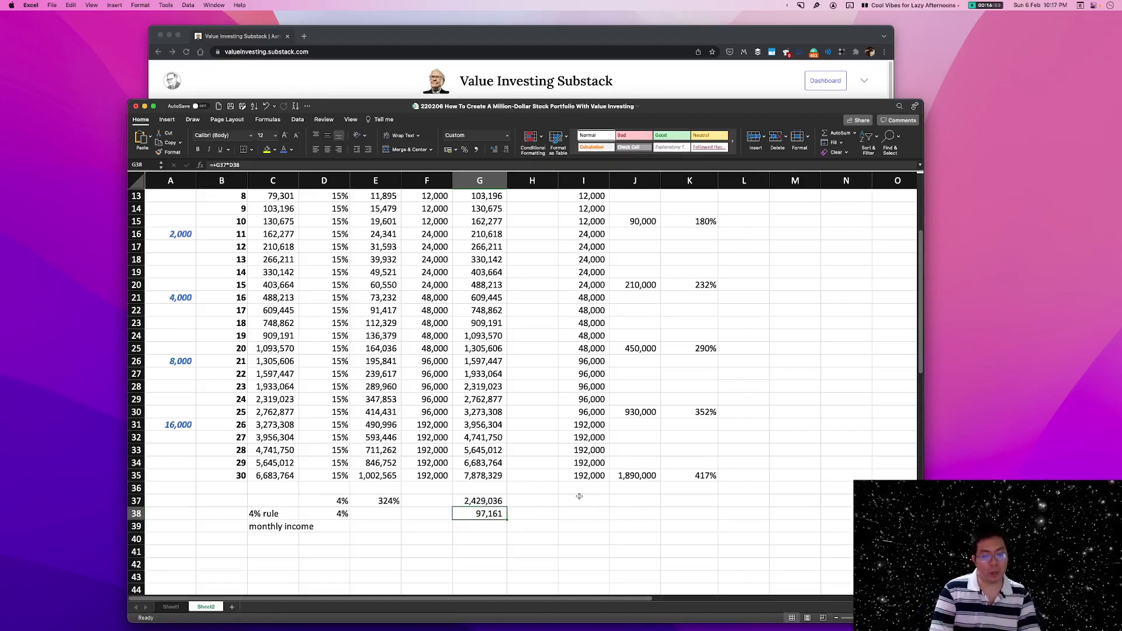
click(502, 502)
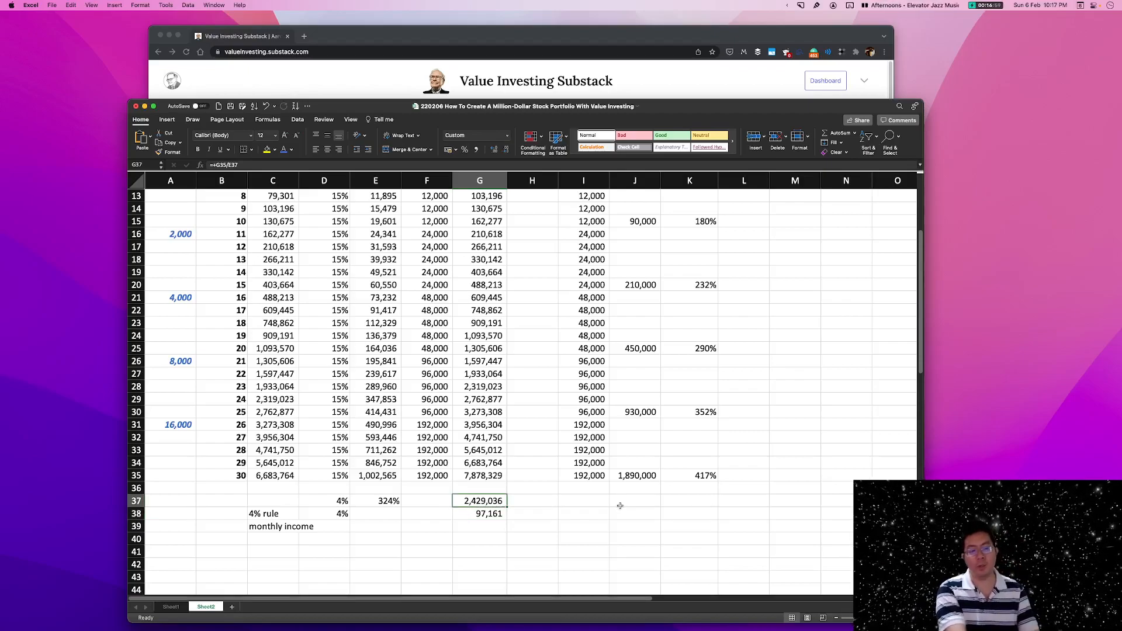
click(328, 511)
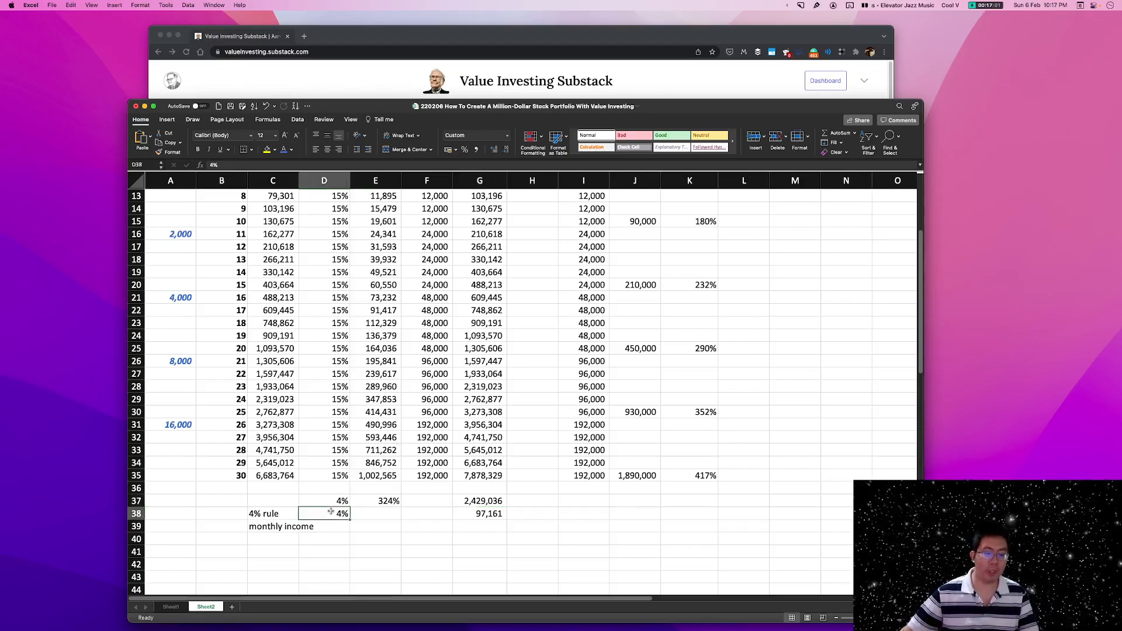
click(312, 472)
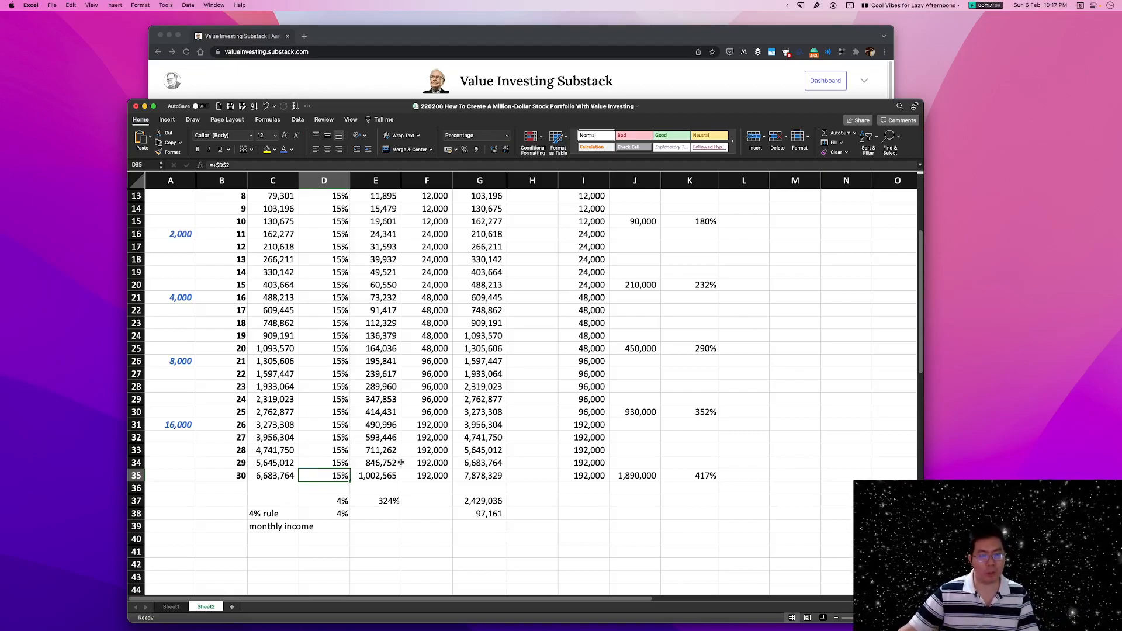
click(336, 512)
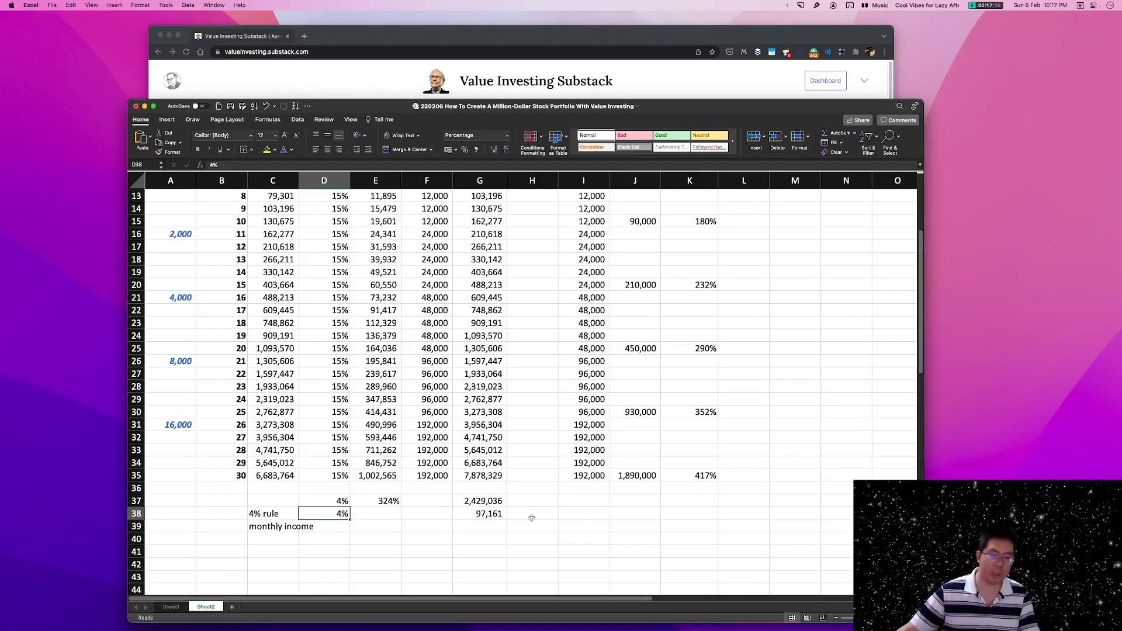
click(274, 513)
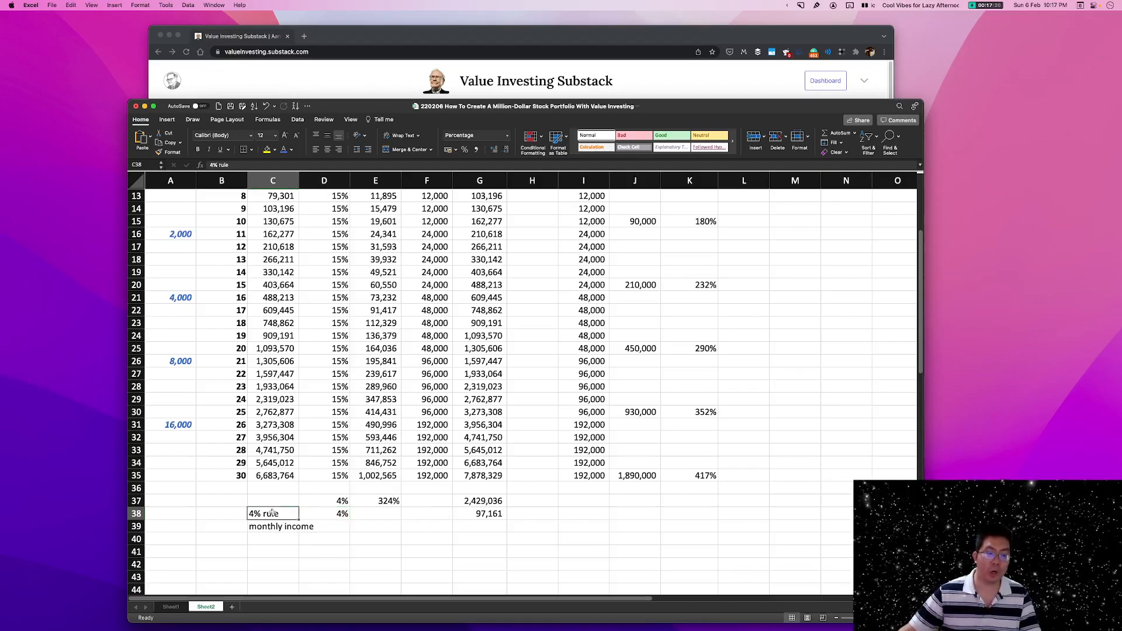
double_click(493, 514)
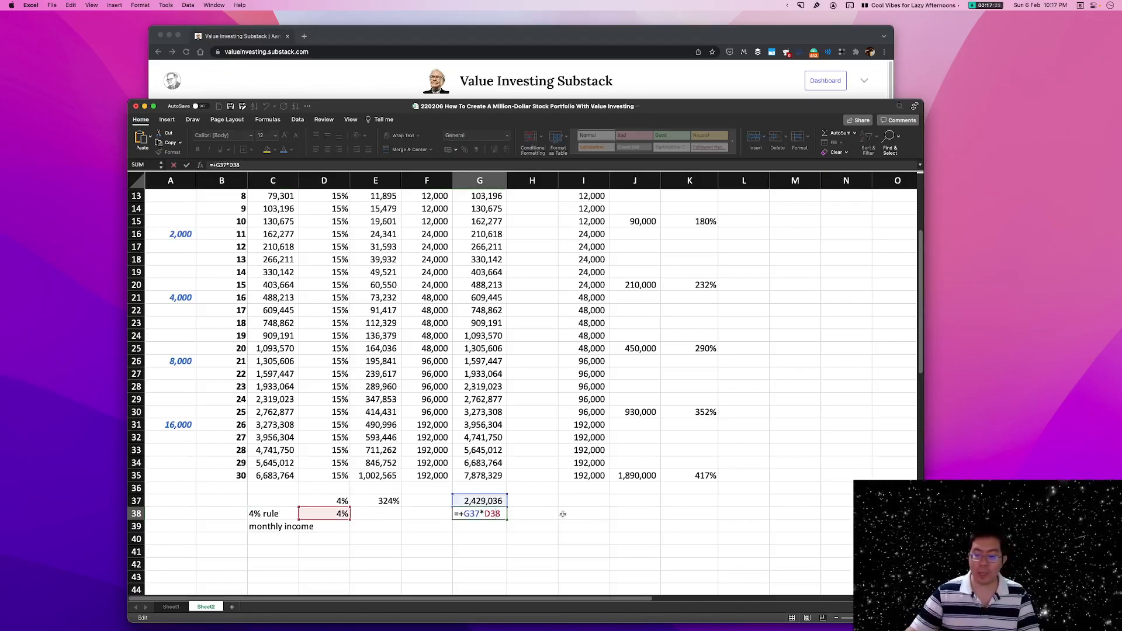
key(Escape)
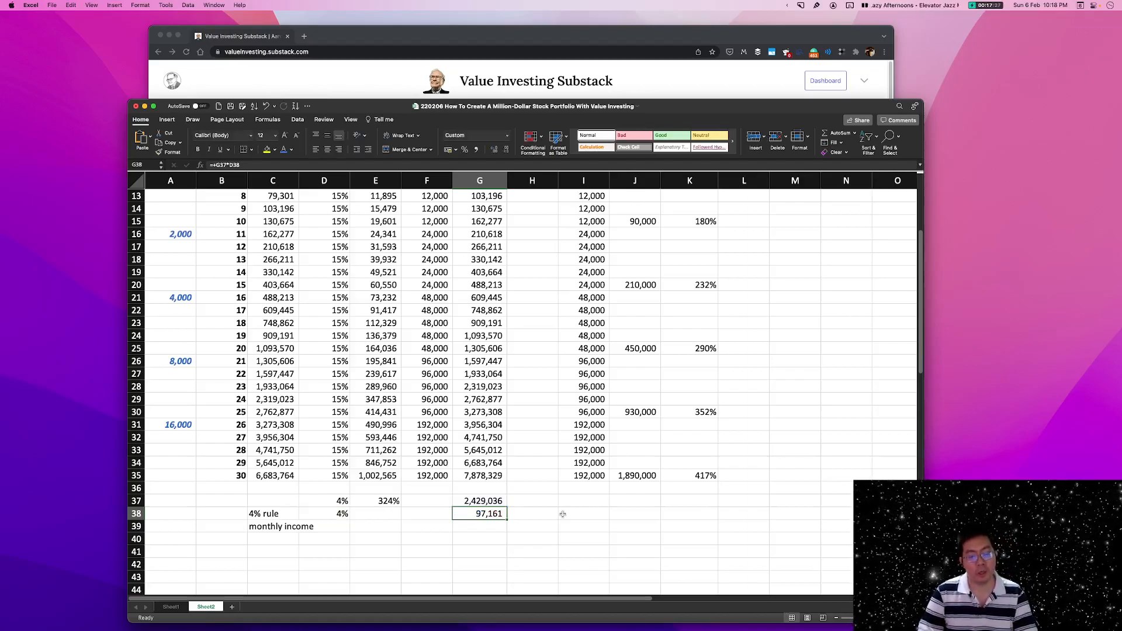
Calculate the monthly income in G39 by dividing the annual 4% rule amount in G38 by 12.
click(458, 526)
text(+)
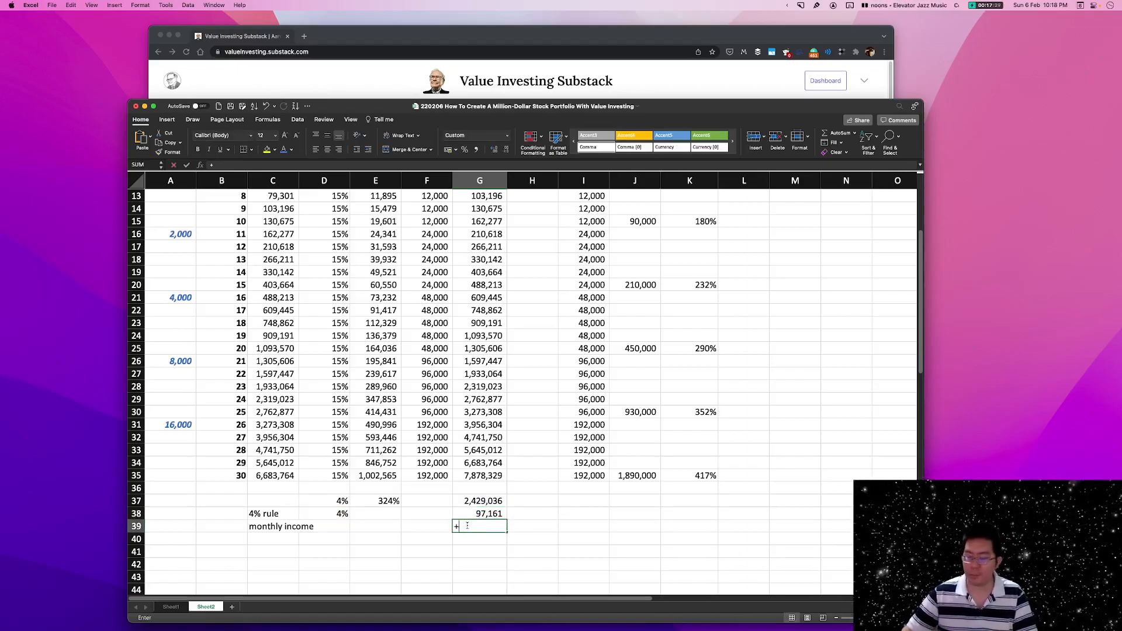
click(468, 515)
text(/12)
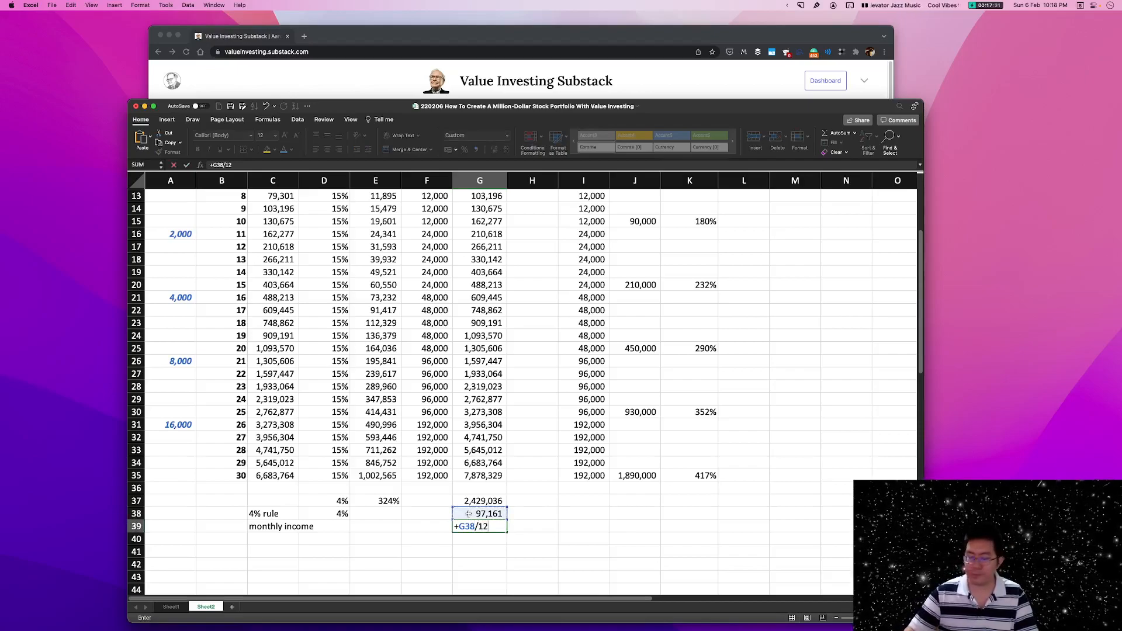
key(Return)
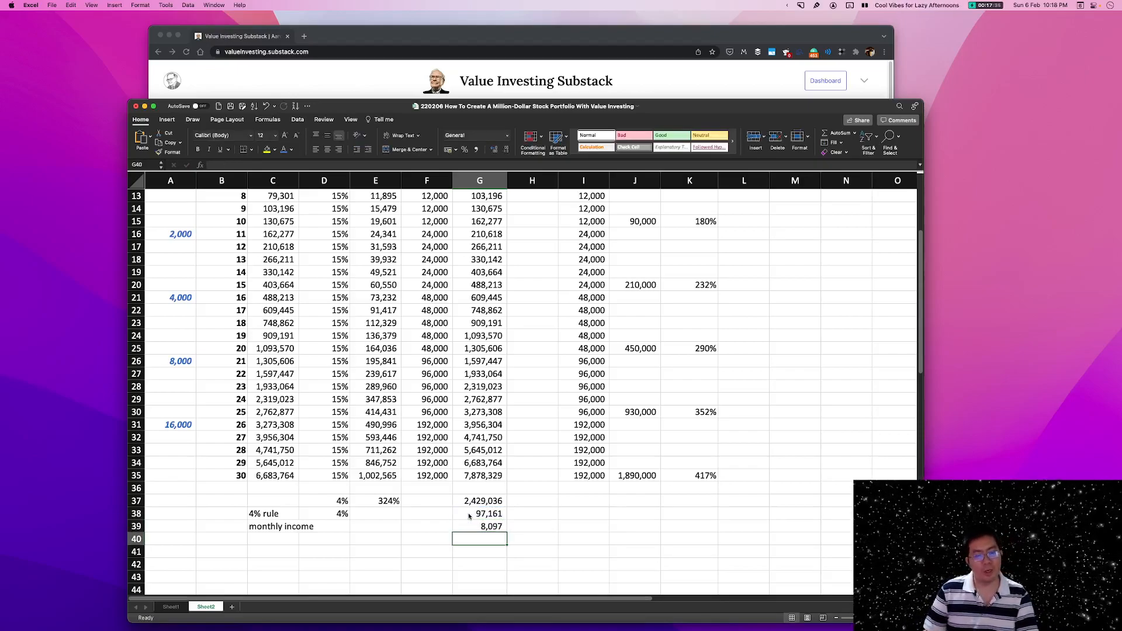
Examine the discounted balance, annual income and monthly income in G37:G39 alongside year 30 in B35 and its undiscounted balance in G35.
key(Up)
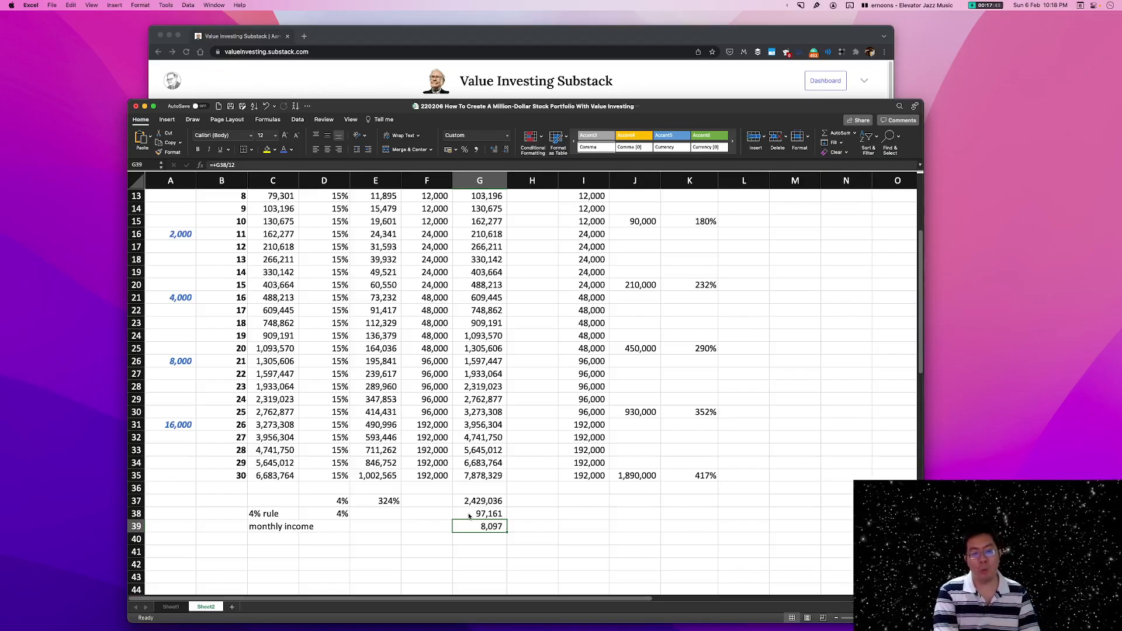
click(475, 504)
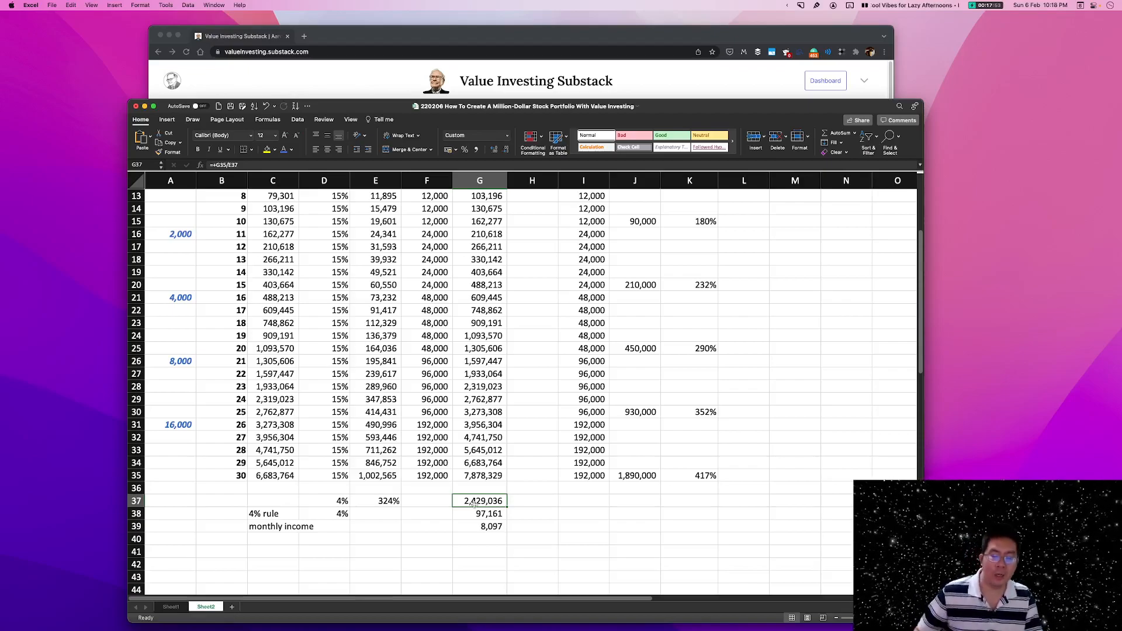
click(477, 528)
click(485, 515)
click(490, 526)
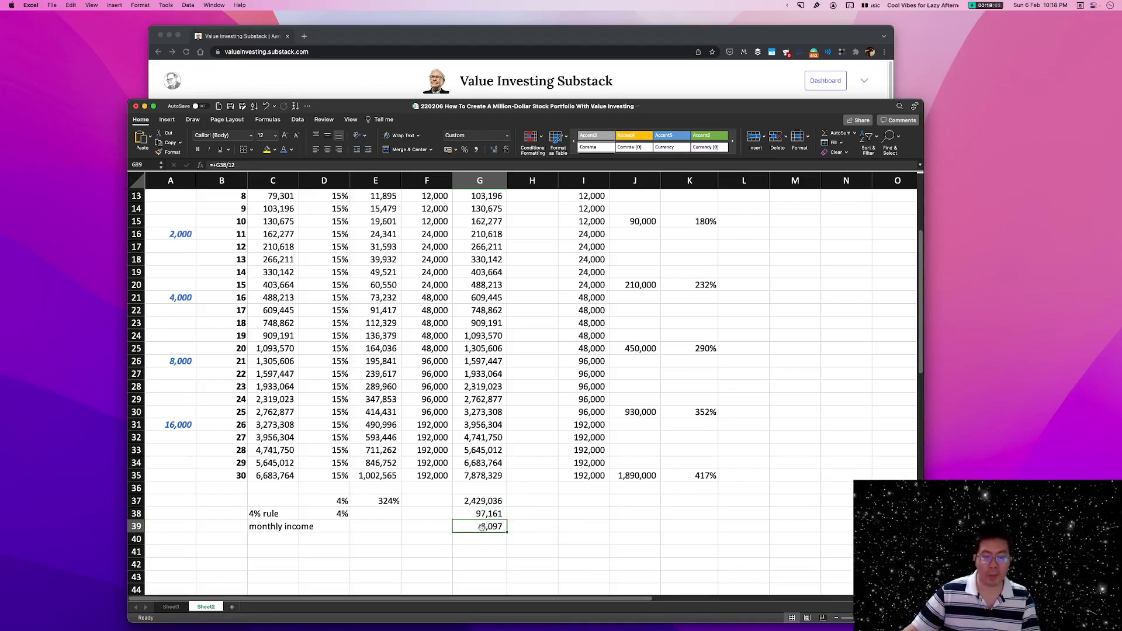
drag(486, 501, 489, 522)
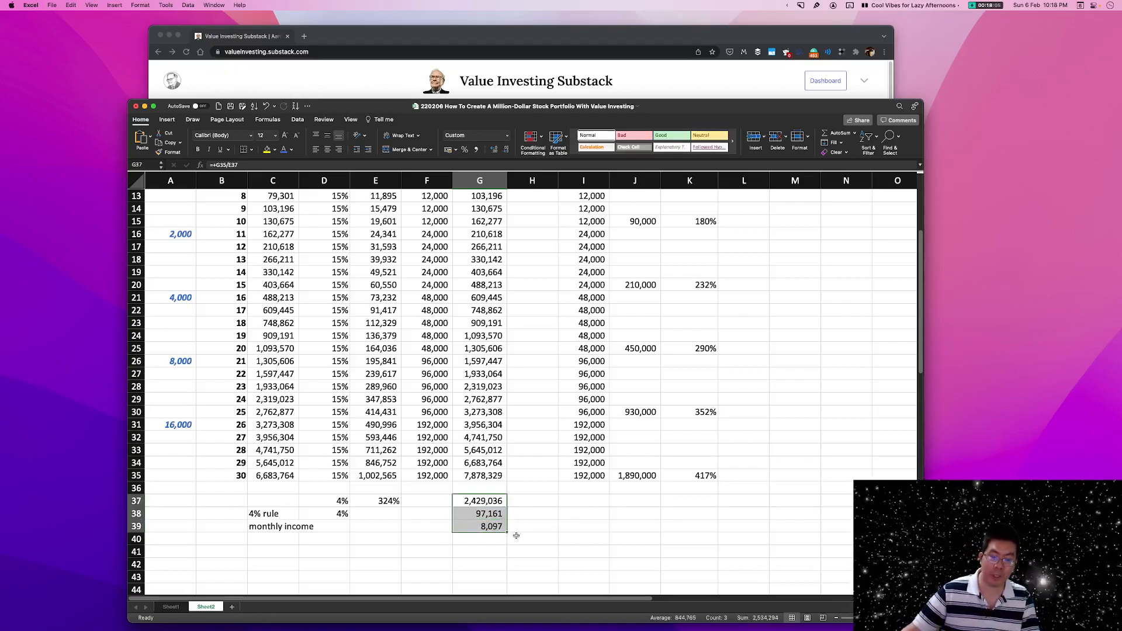
click(497, 527)
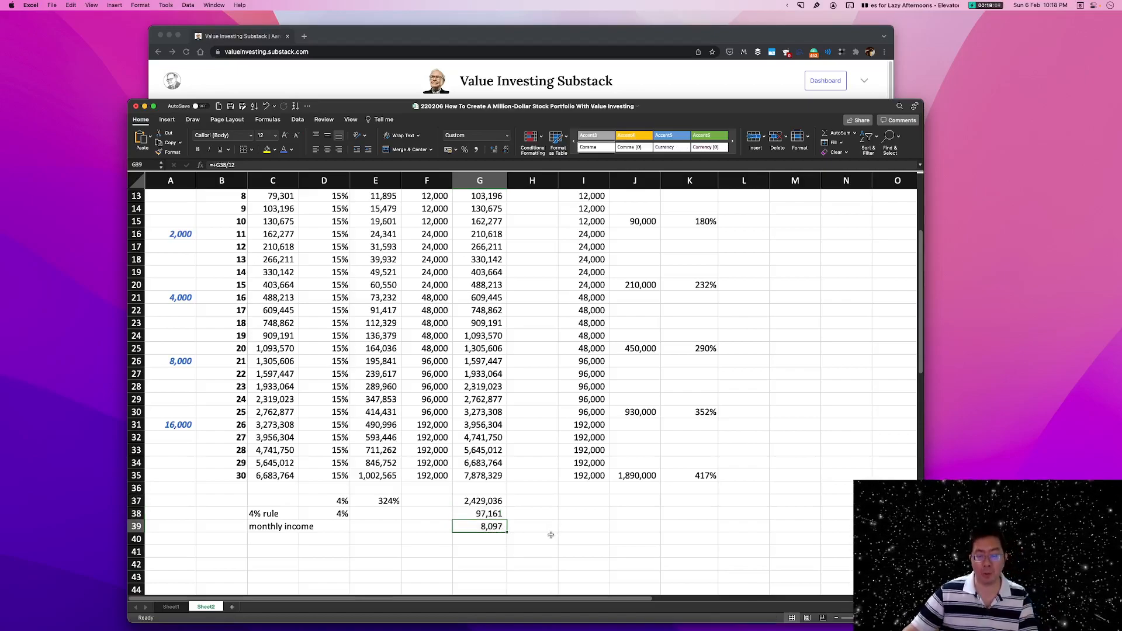
click(584, 529)
click(492, 530)
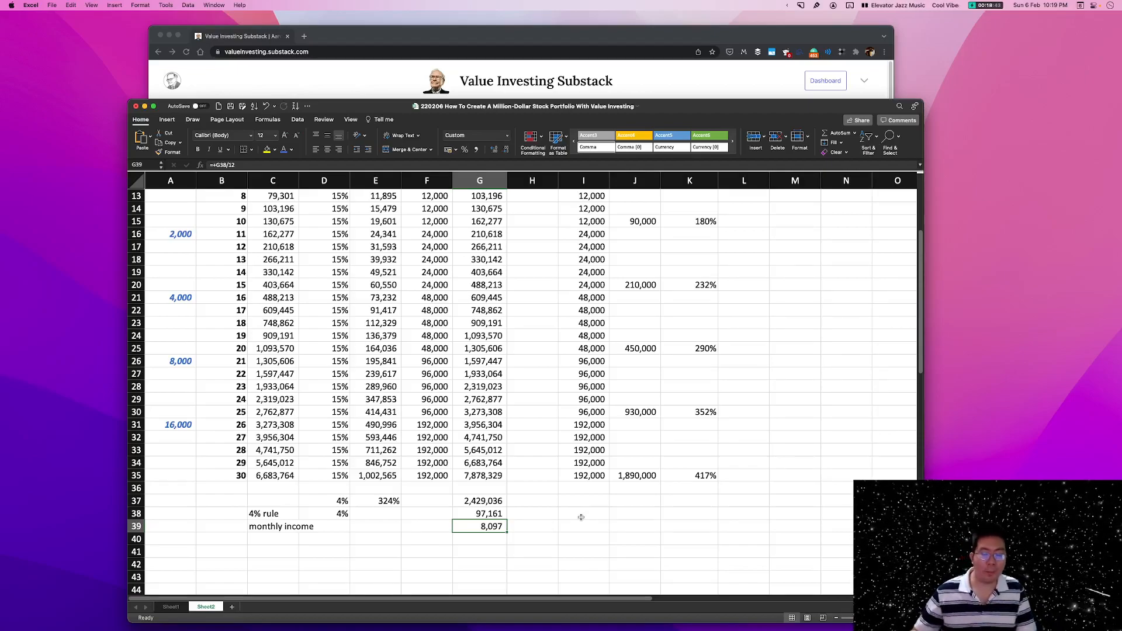
click(236, 474)
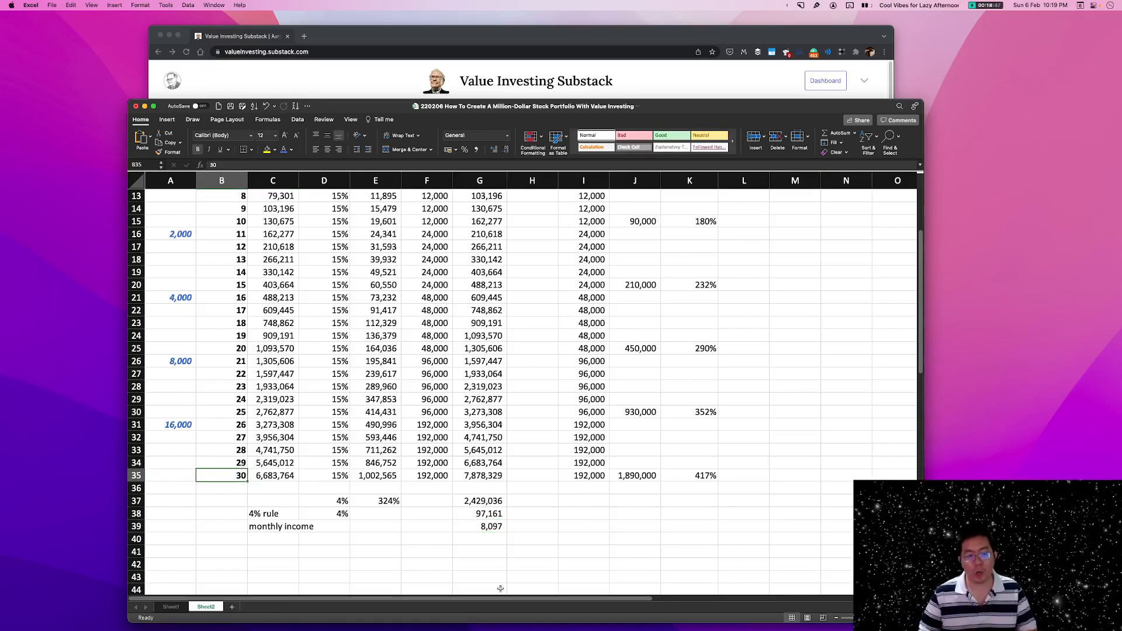
click(480, 499)
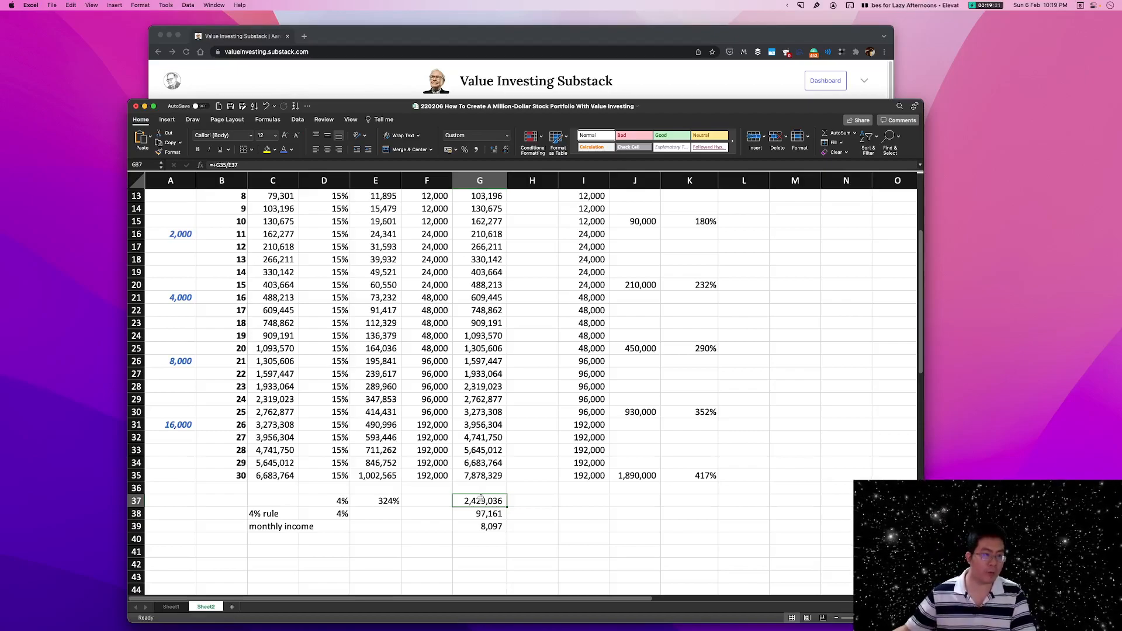
click(473, 479)
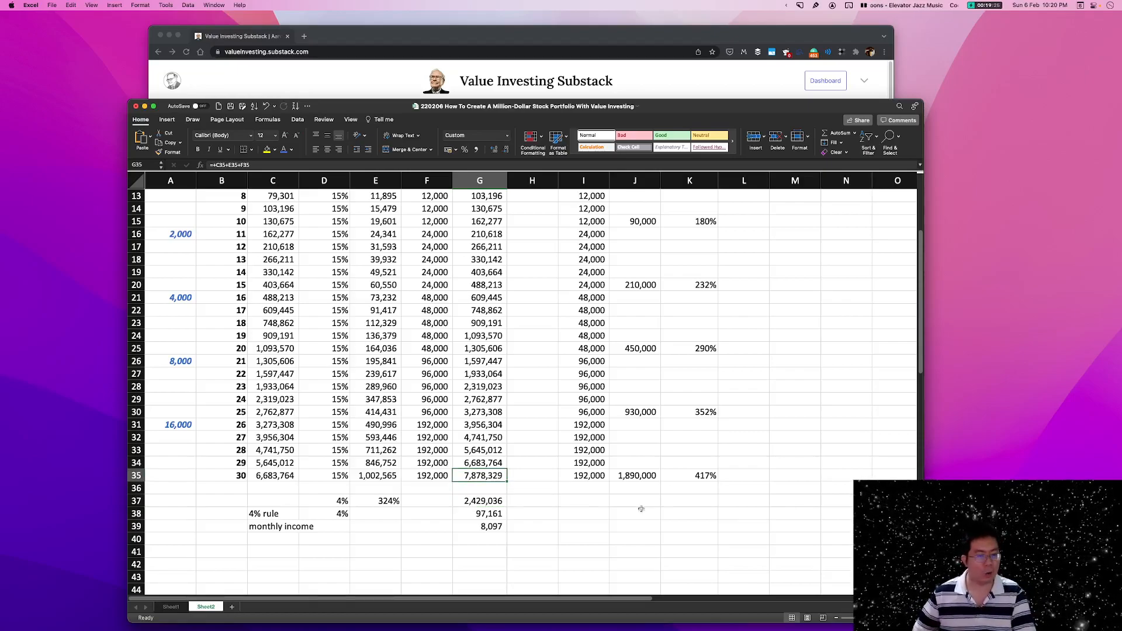
Examine the starting savings amount in A6 against years 1 to 5 in B6:B10 of the projection.
scroll(562, 439, up, 3)
scroll(562, 439, up, 8)
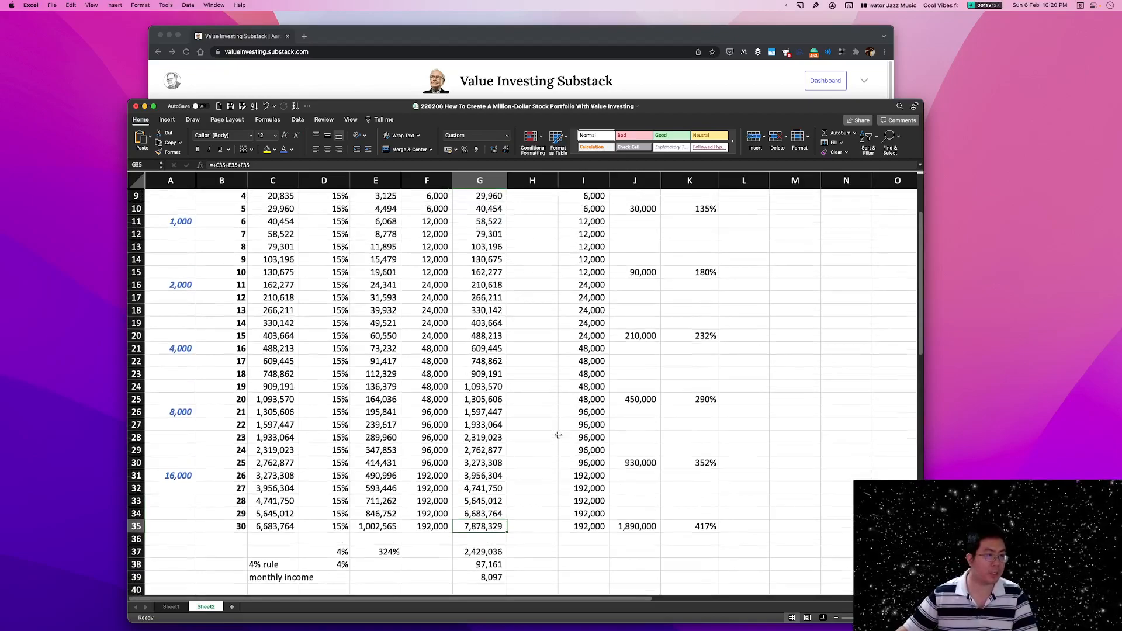
click(185, 241)
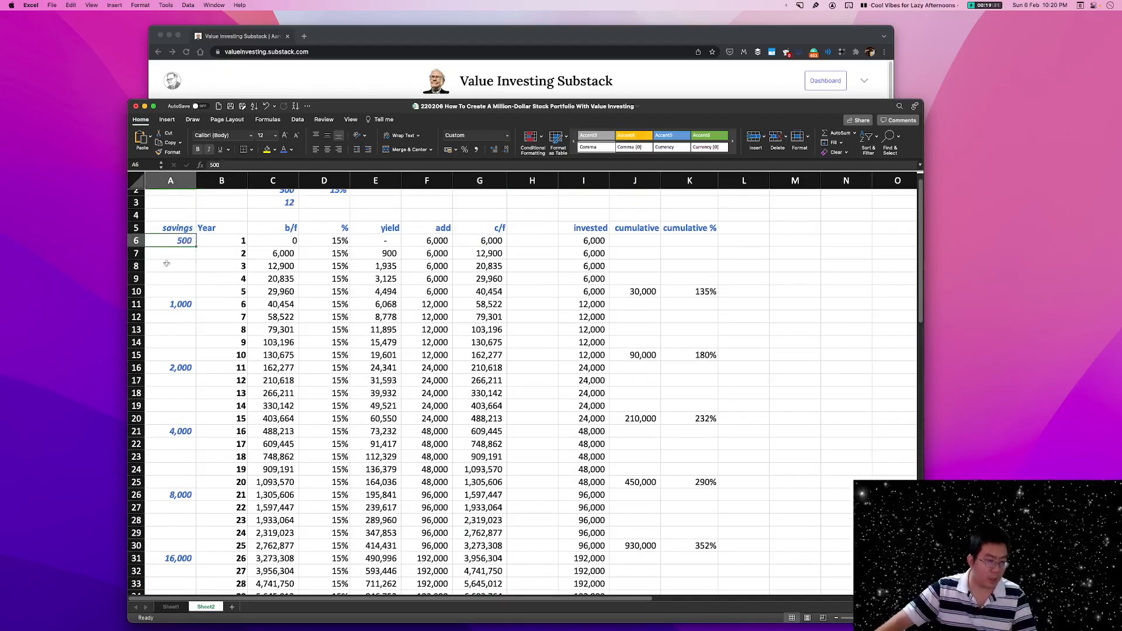
drag(229, 241, 229, 292)
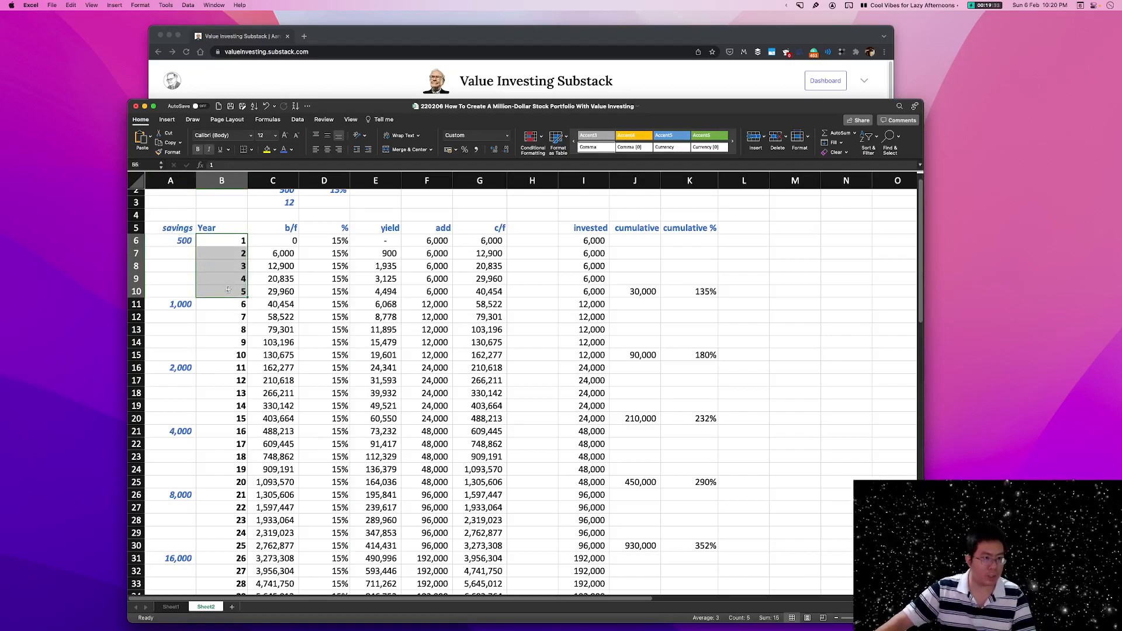
click(332, 267)
drag(229, 241, 234, 290)
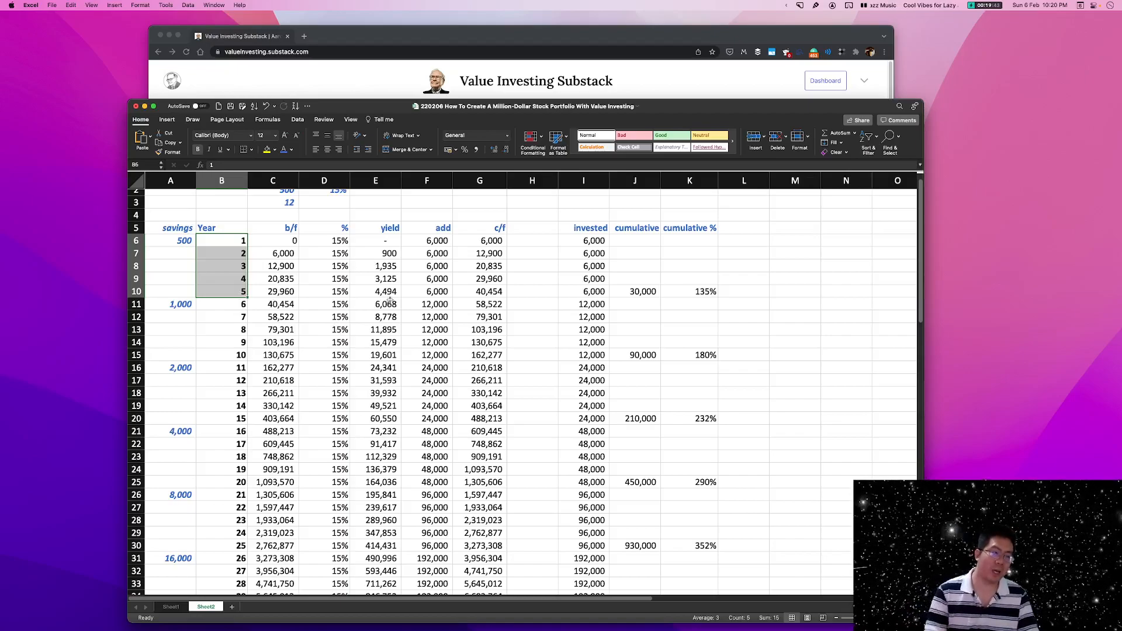
click(170, 241)
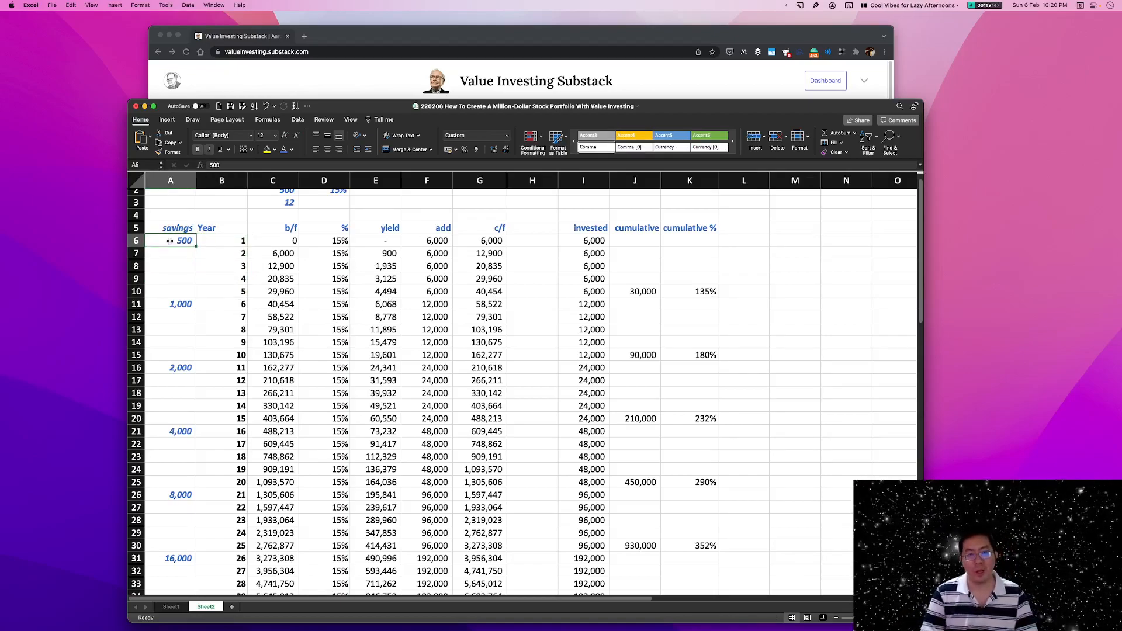
Examine how the monthly savings amount doubles every five years across A6:A31 of the projection.
click(174, 306)
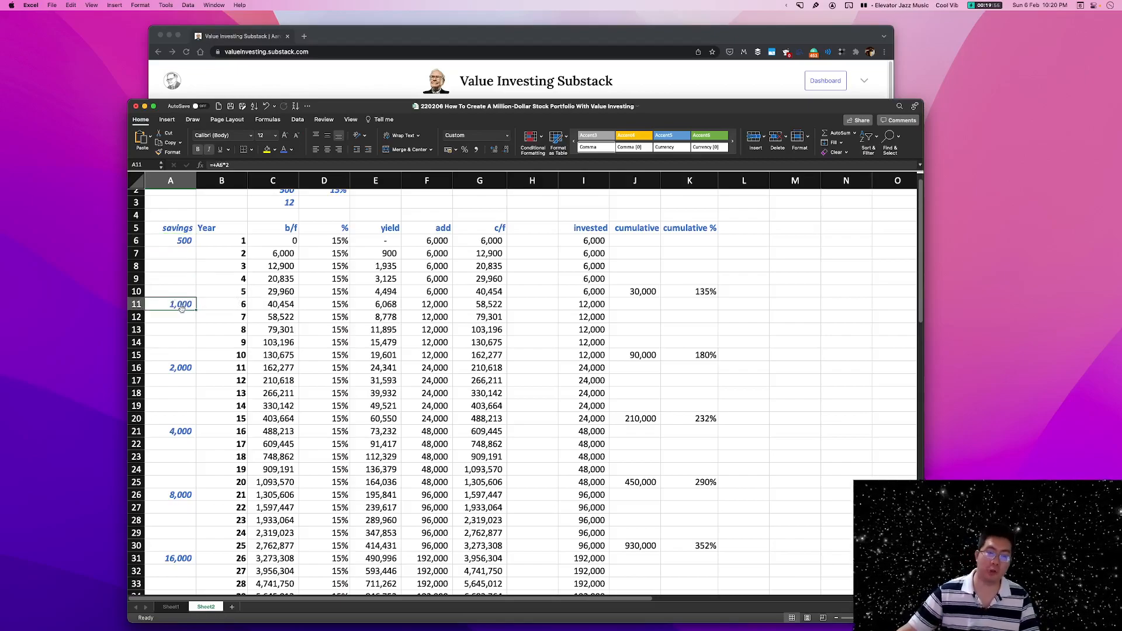
scroll(211, 322, down, 3)
click(183, 334)
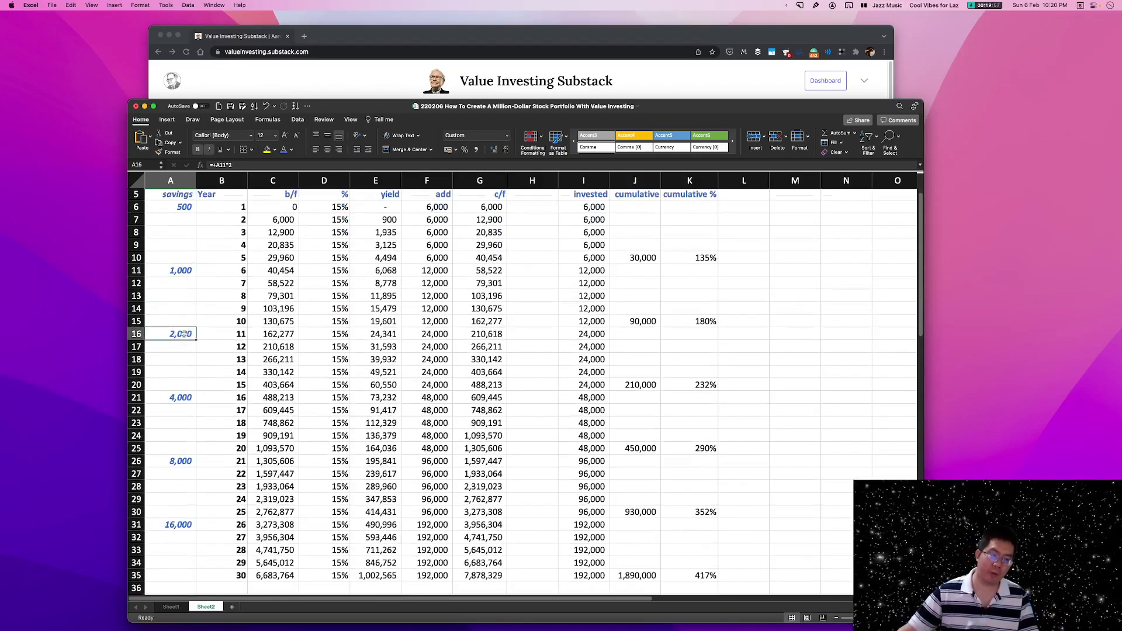
scroll(237, 335, down, 1)
click(184, 385)
click(178, 454)
click(183, 513)
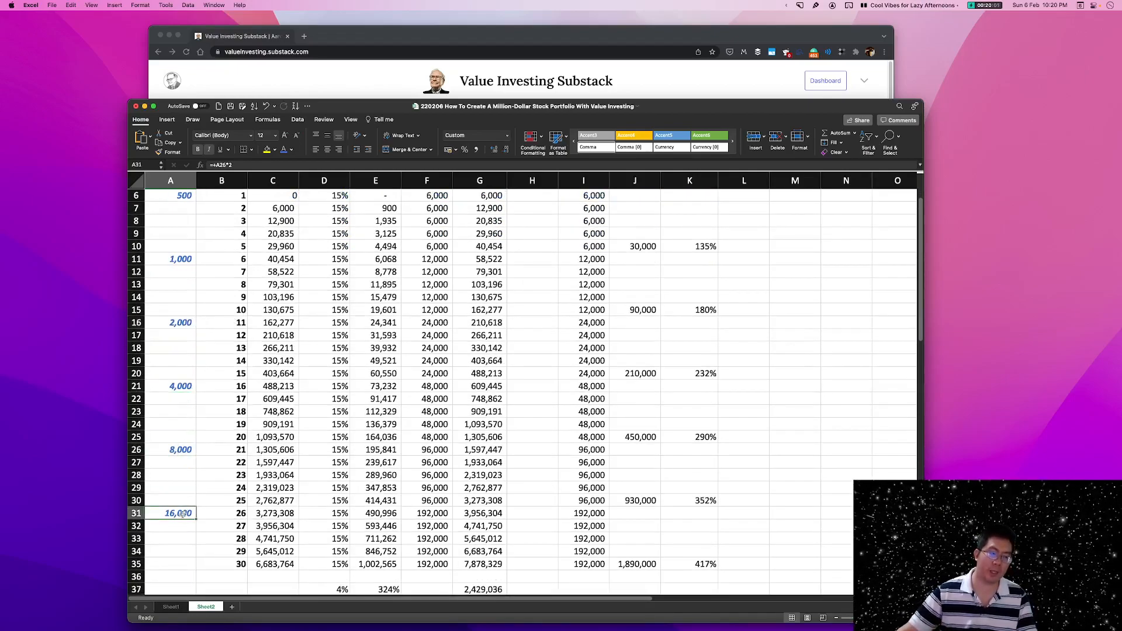
scroll(434, 380, down, 8)
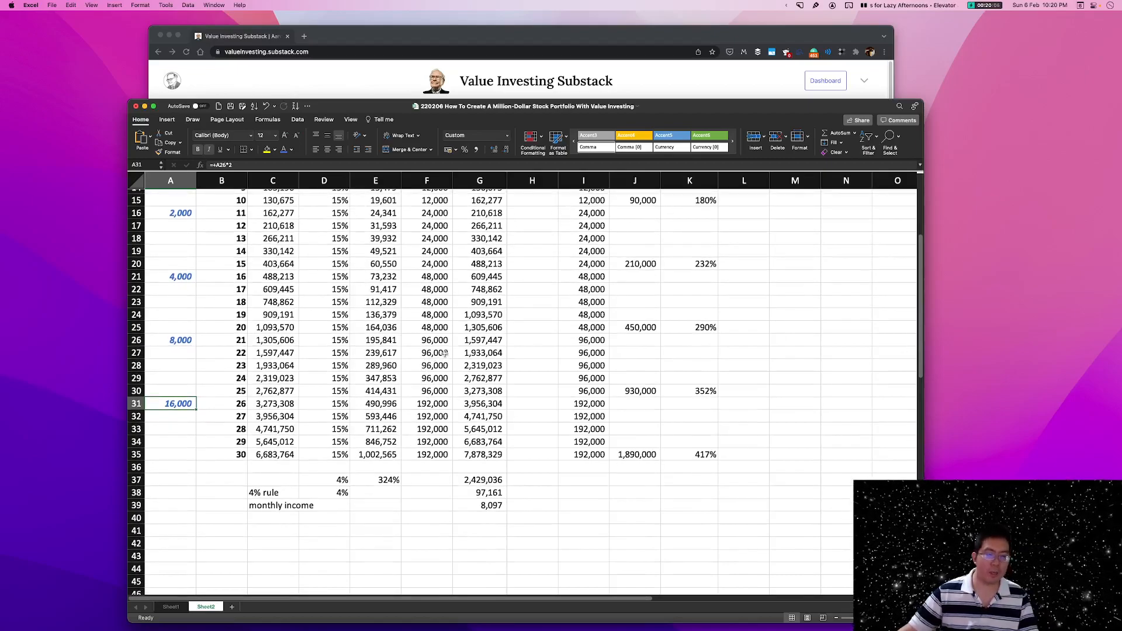
scroll(221, 355, up, 10)
drag(186, 259, 181, 552)
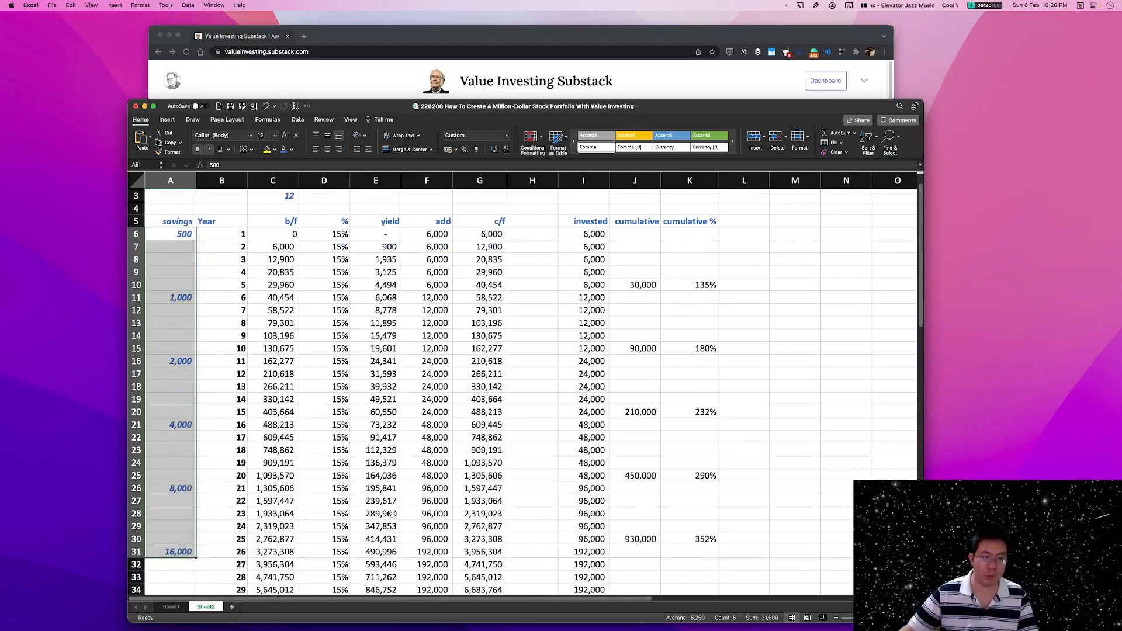
scroll(631, 425, down, 5)
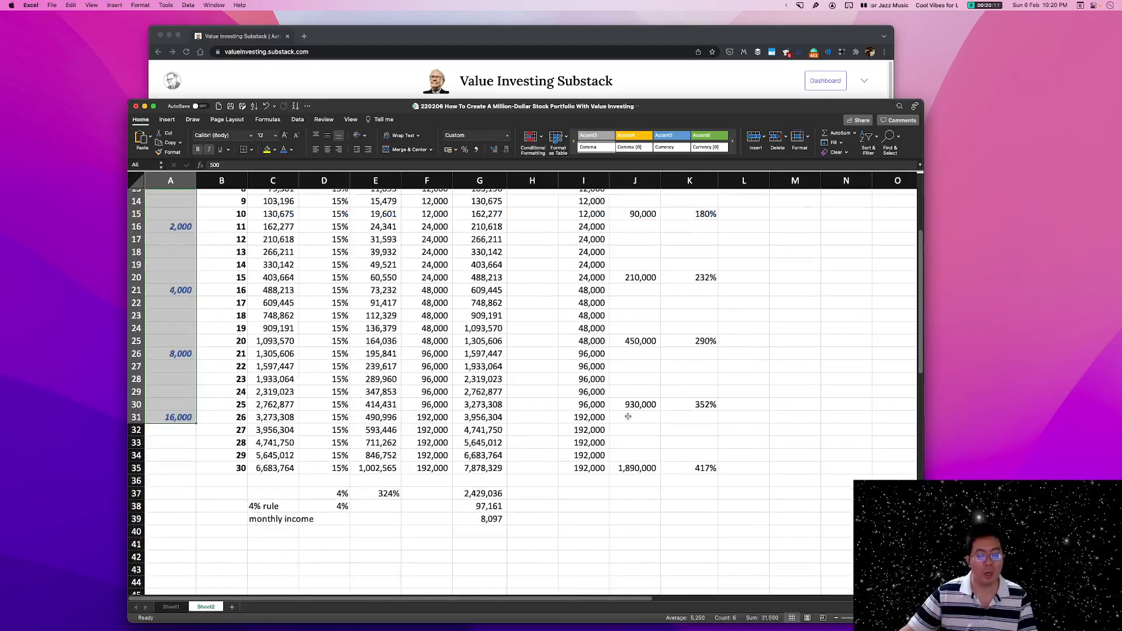
Review the discounted balance in G37 against the discount rate in D37, its factor in E37 and the year 30 return rate in D35.
click(483, 447)
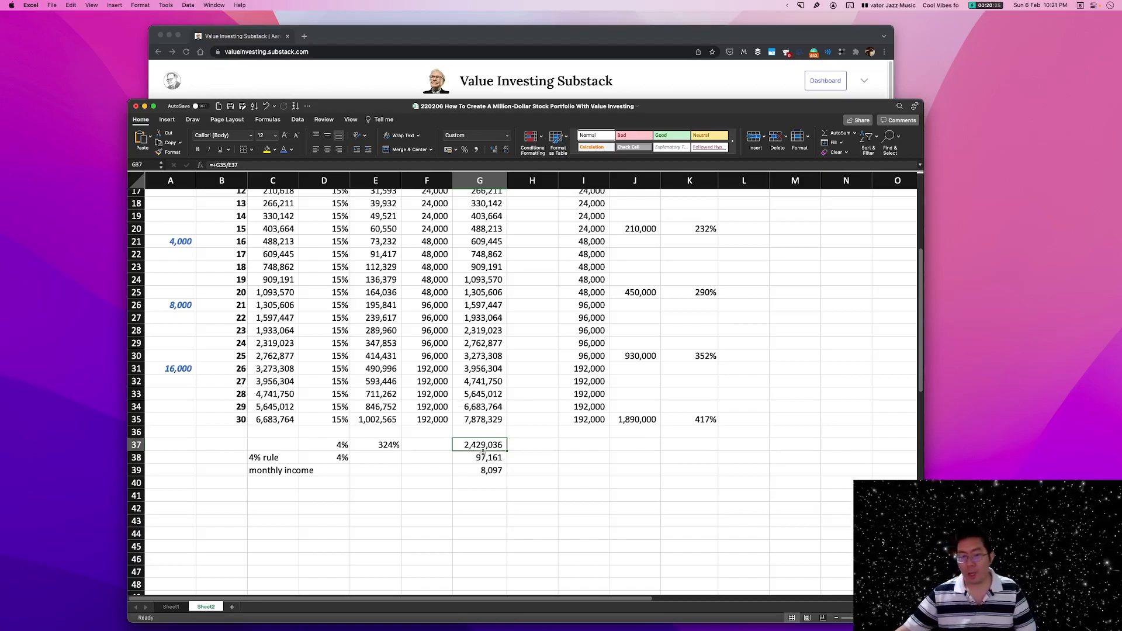
click(500, 519)
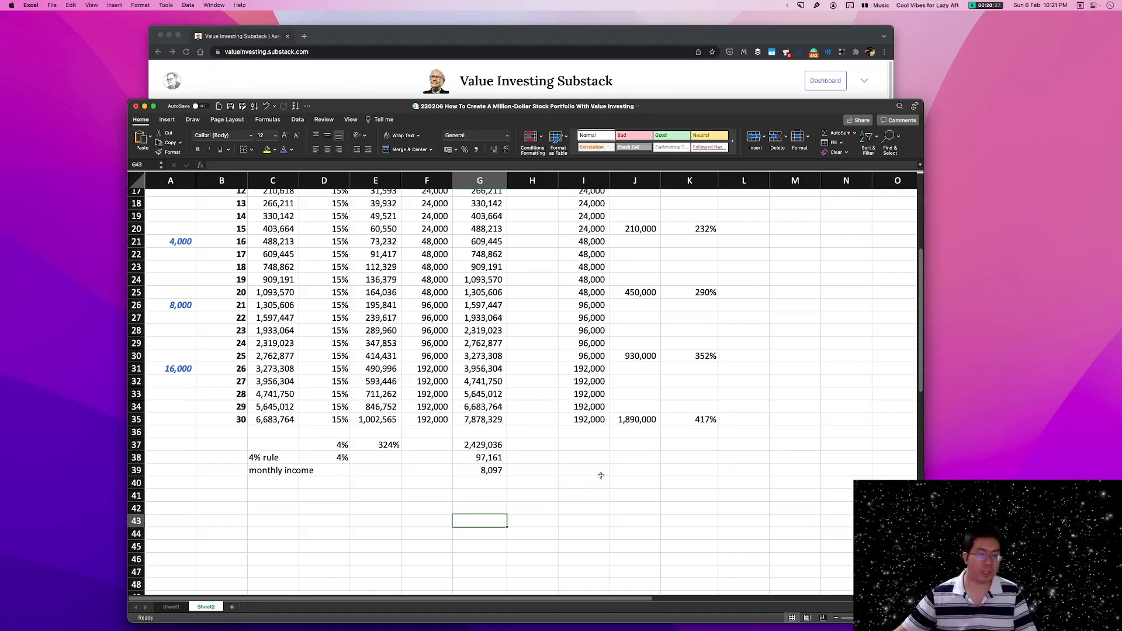
click(388, 450)
click(343, 445)
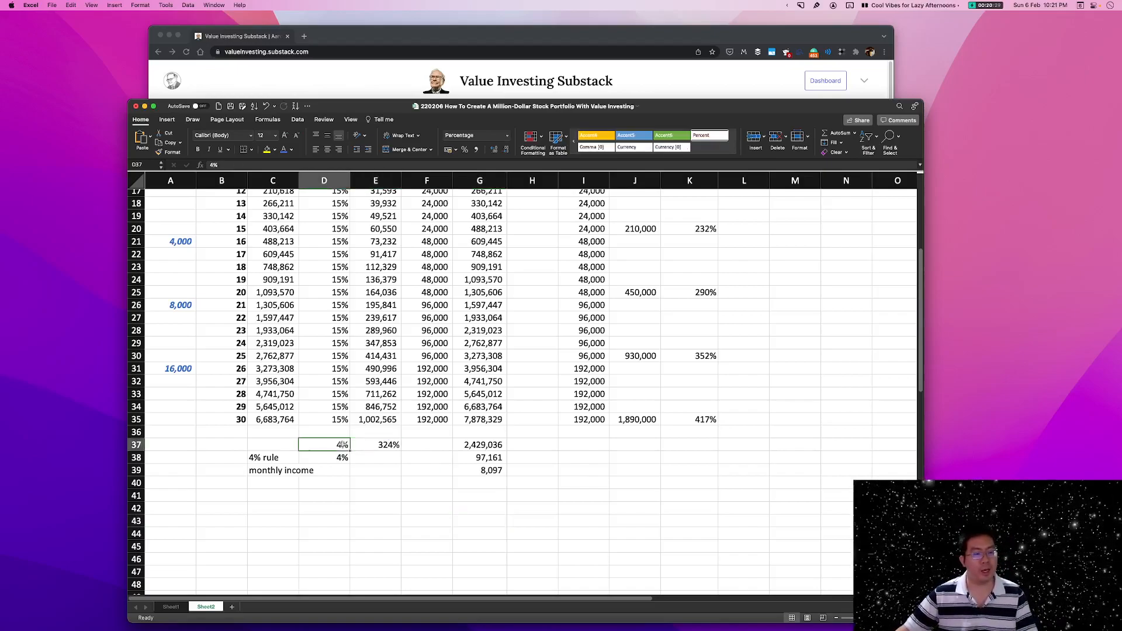
click(343, 421)
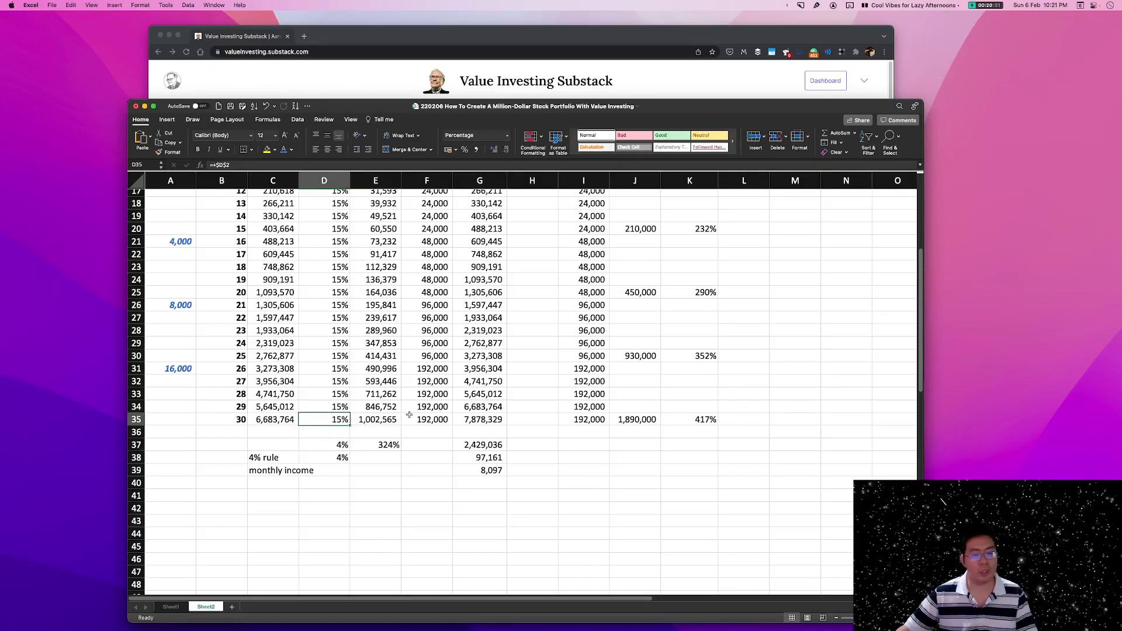
Examine the return rates for the first 10 and first 15 years in D6:D20, alongside the yearly addition in F10.
scroll(517, 416, up, 1)
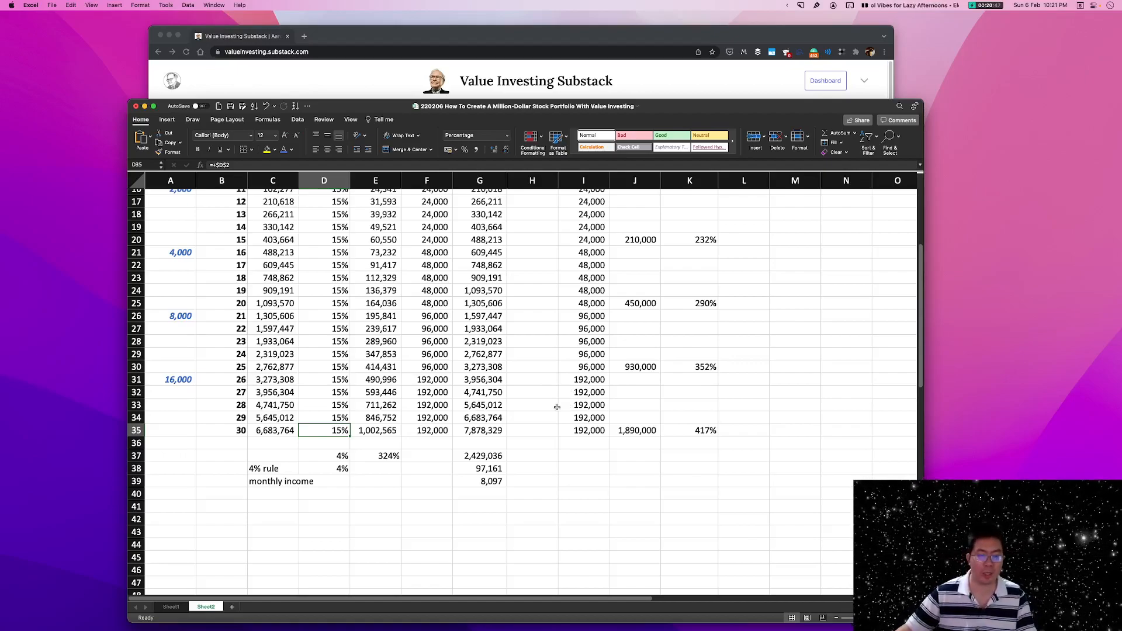
scroll(557, 407, up, 10)
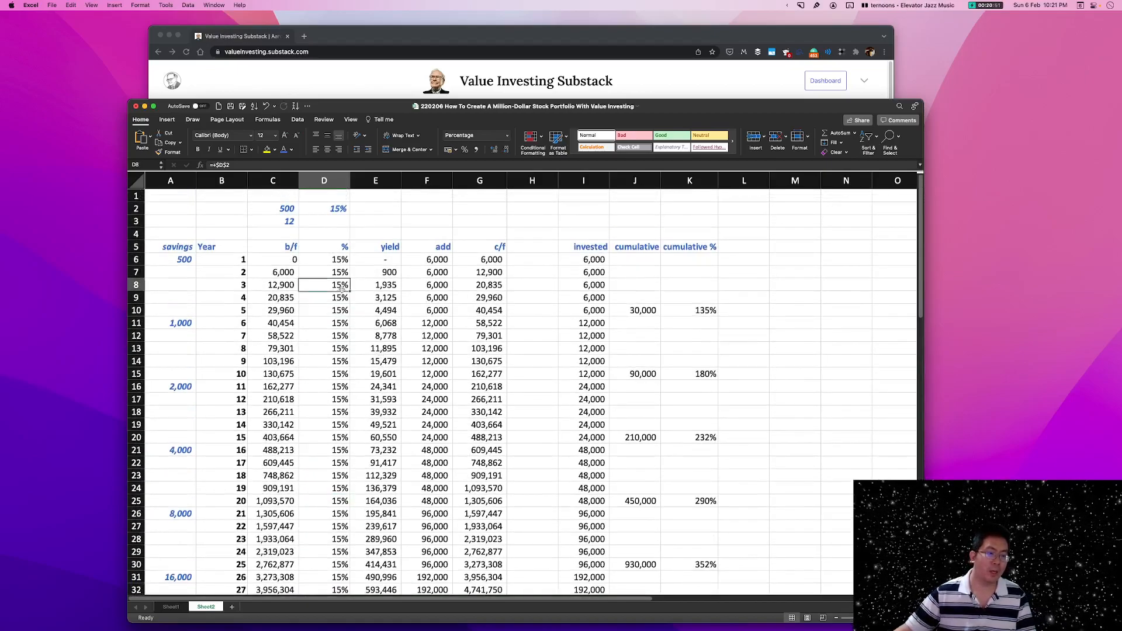
drag(338, 260, 337, 374)
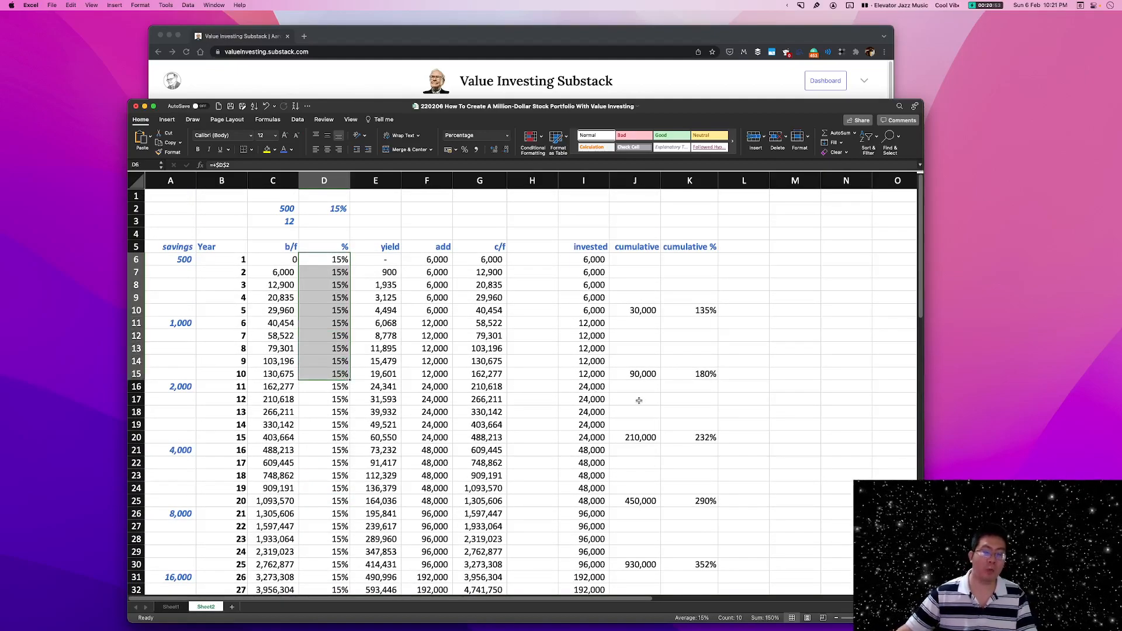
click(427, 311)
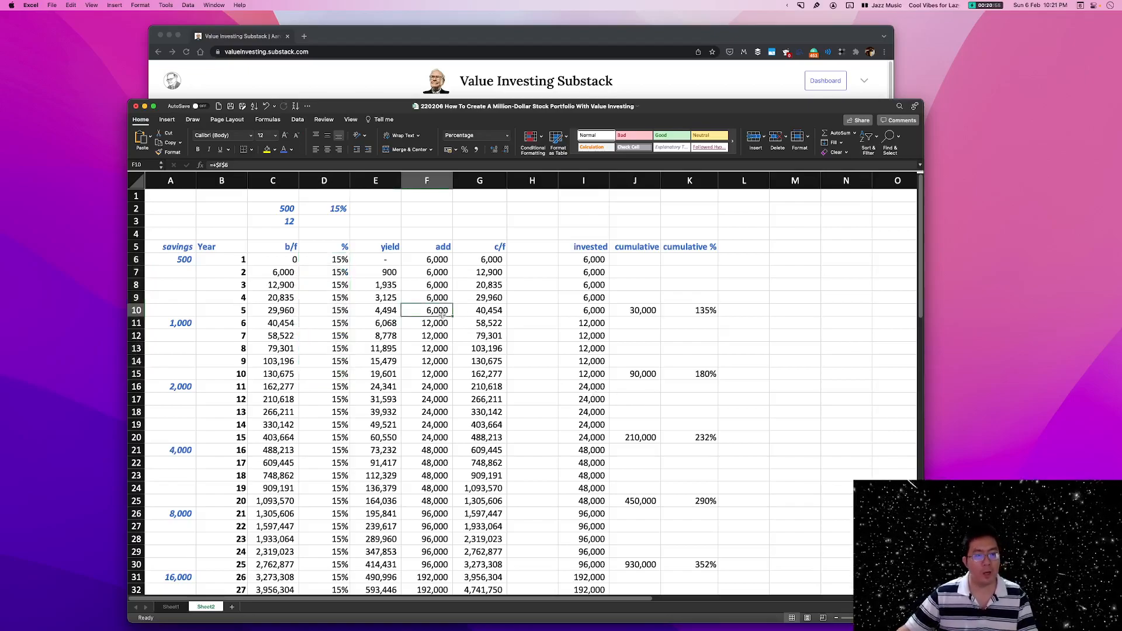
drag(338, 260, 337, 437)
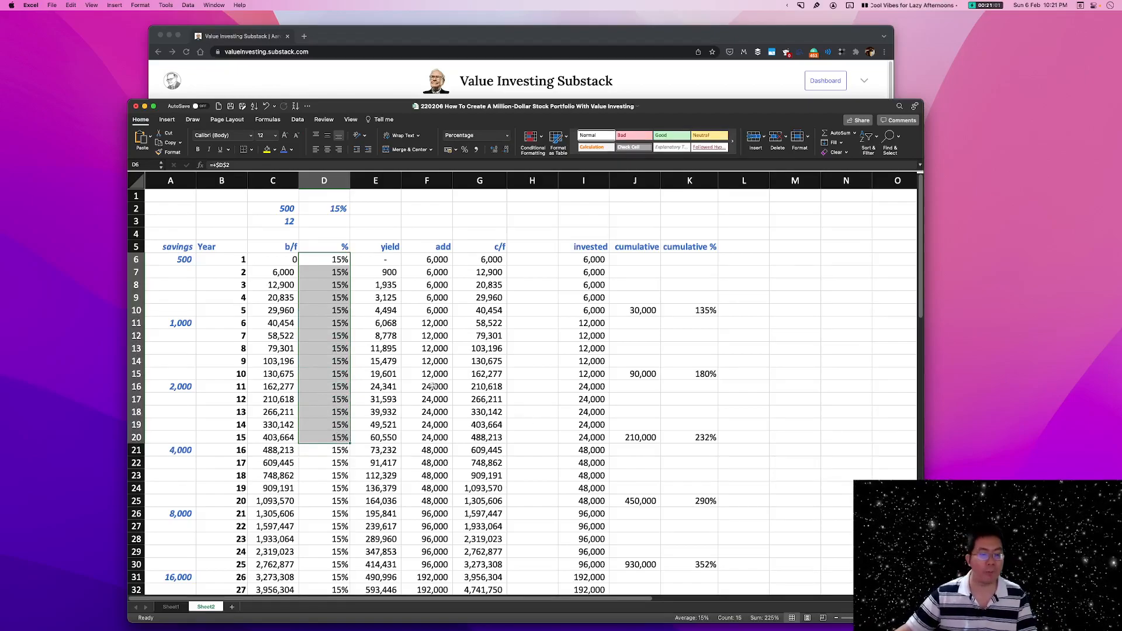
scroll(752, 394, down, 3)
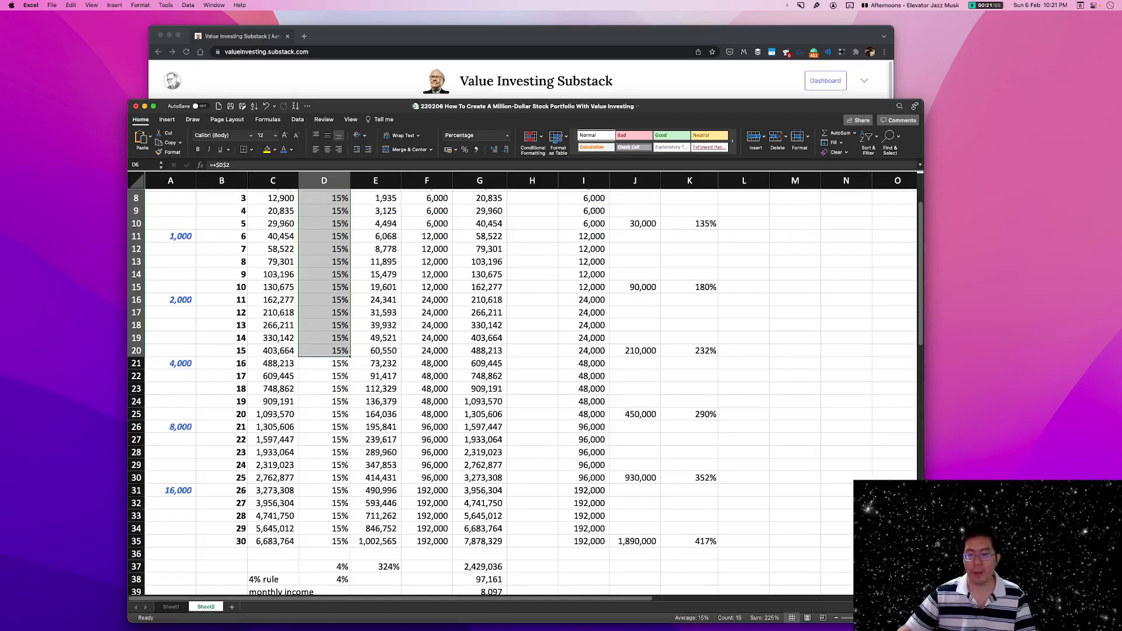
scroll(684, 407, down, 10)
scroll(701, 404, up, 10)
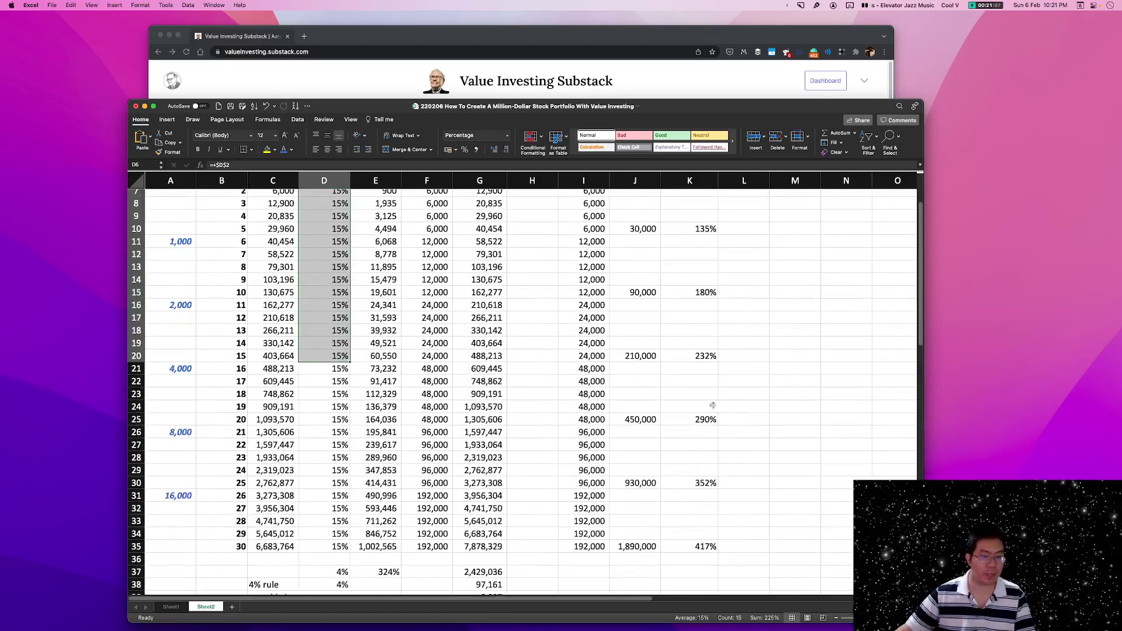
Compare the year 30 balance in G35 with the earlier years of the projection and the discounted balance in G37.
click(476, 546)
scroll(514, 527, down, 5)
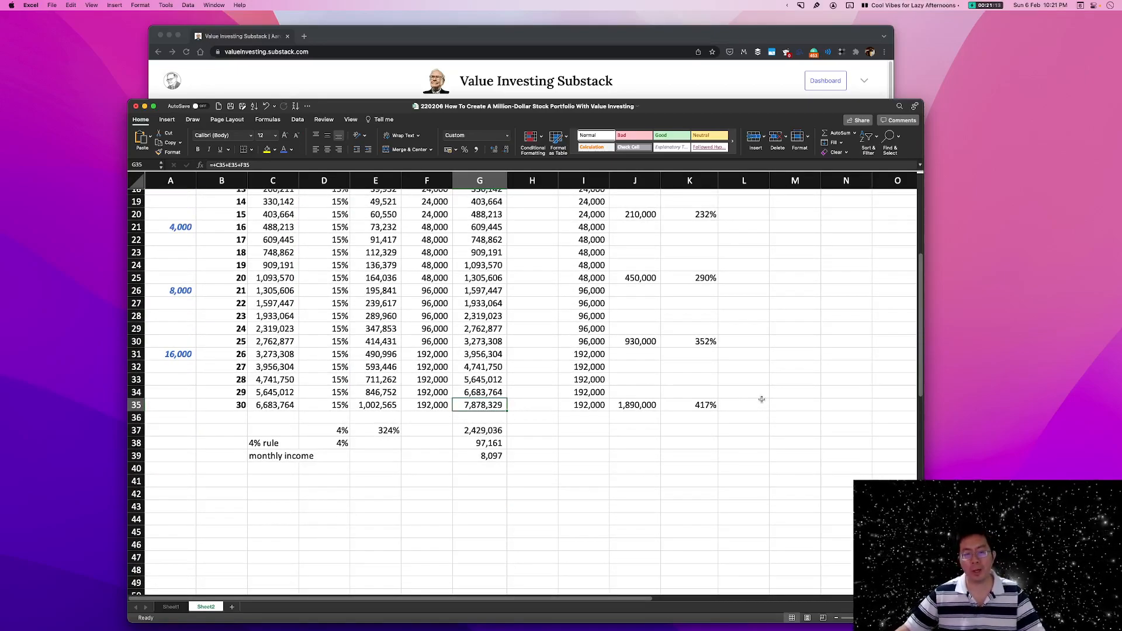
scroll(765, 403, up, 1)
scroll(764, 403, up, 8)
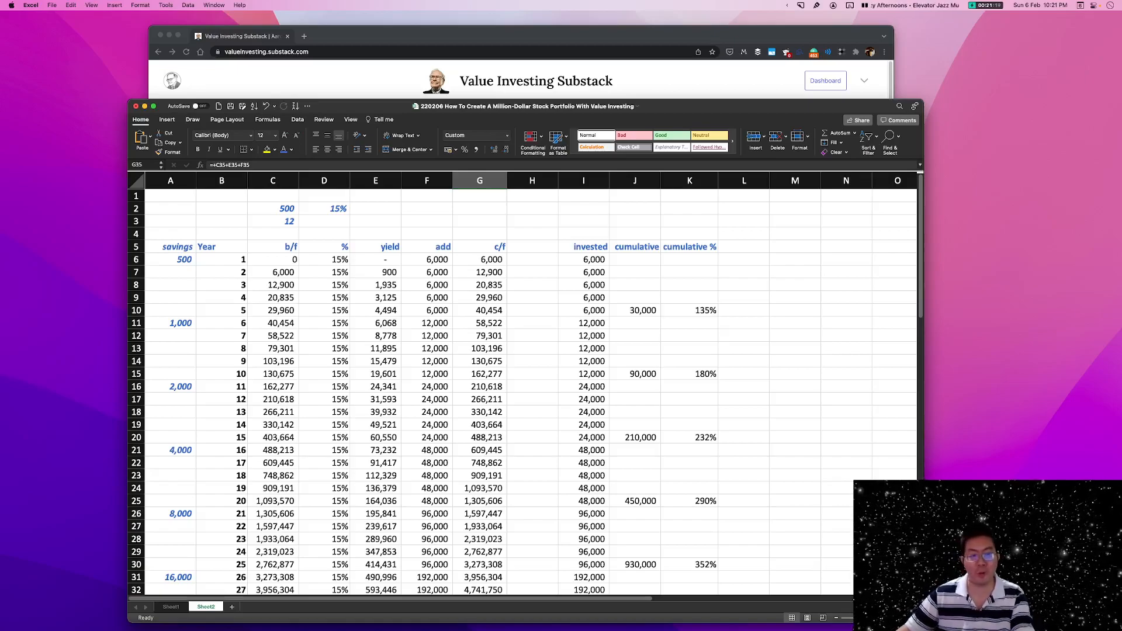
scroll(769, 422, down, 10)
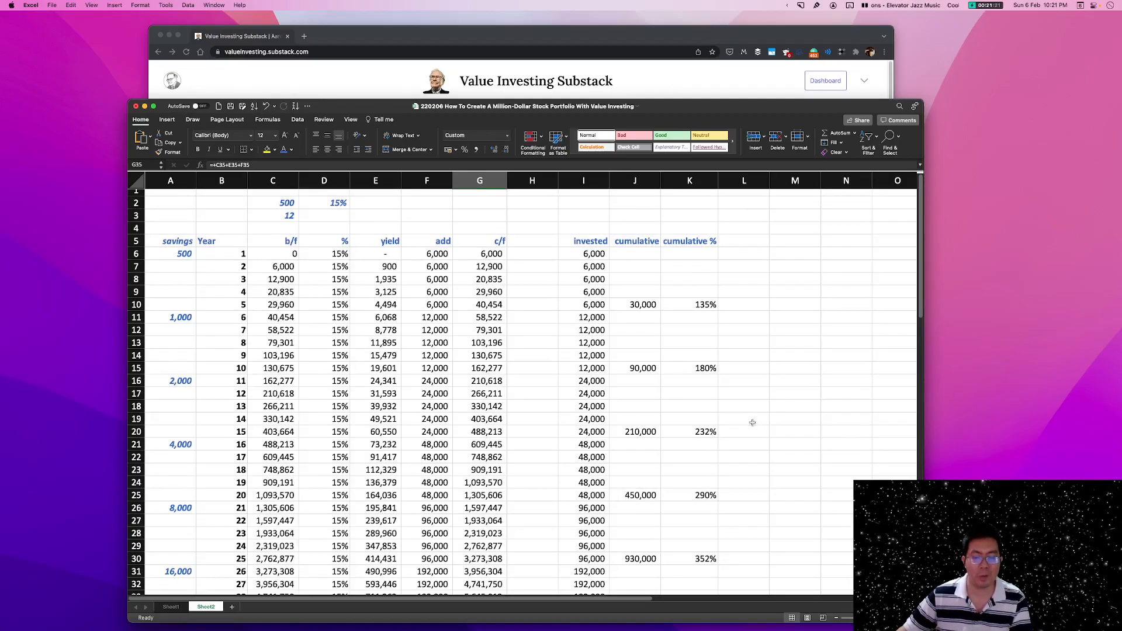
click(482, 397)
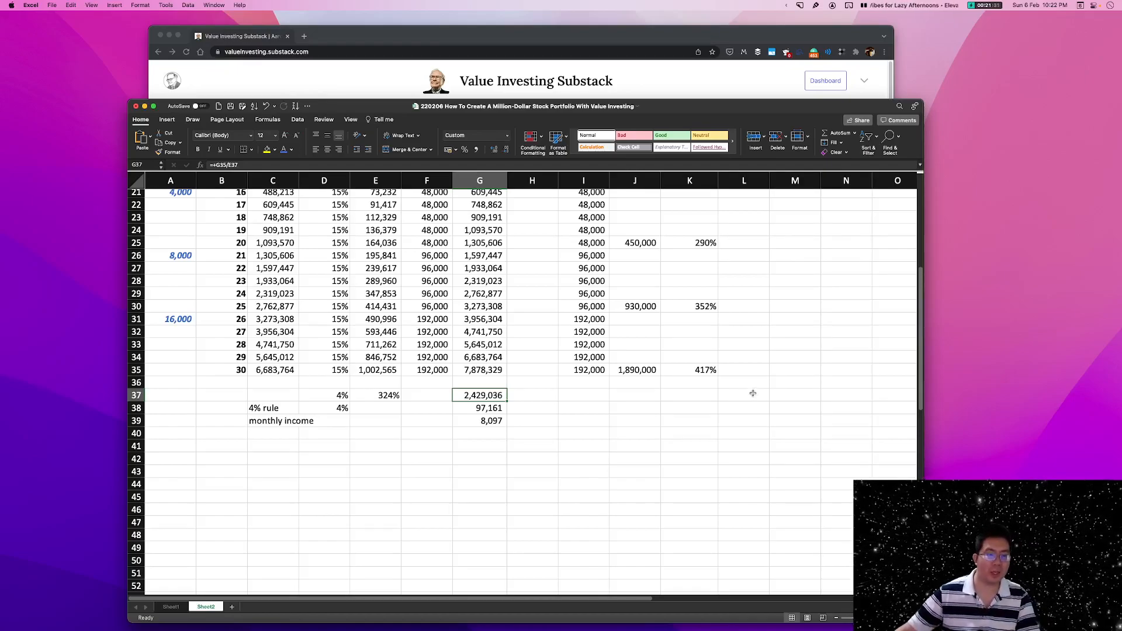
Examine the carried-forward balances for years 24 and 25 in G29:G30 and the last five years in G31:G35.
click(493, 295)
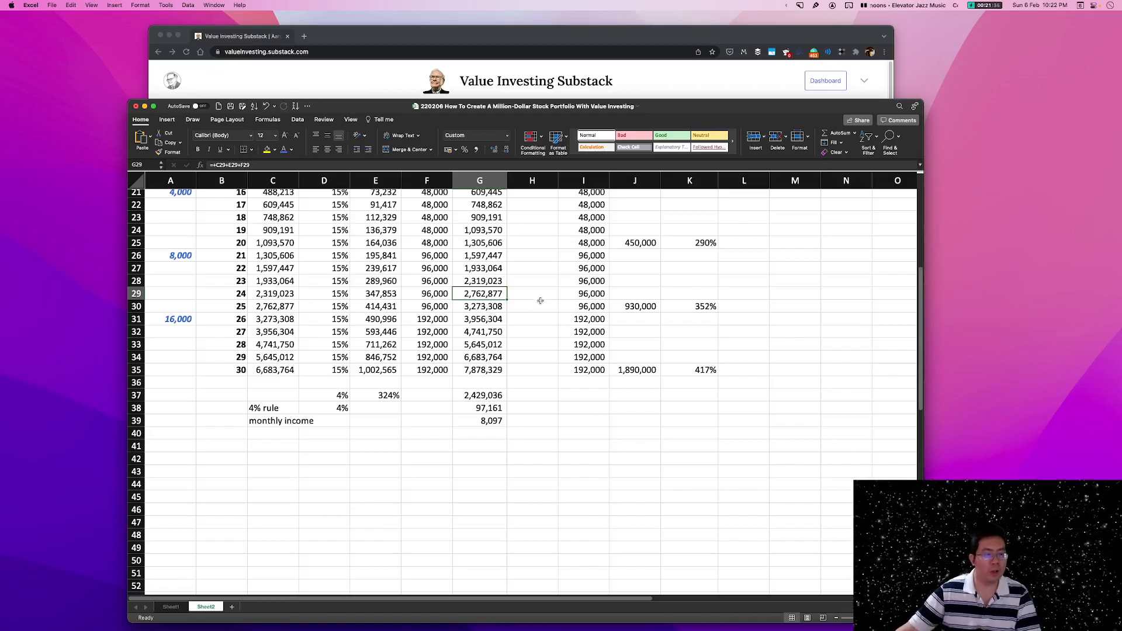
click(497, 308)
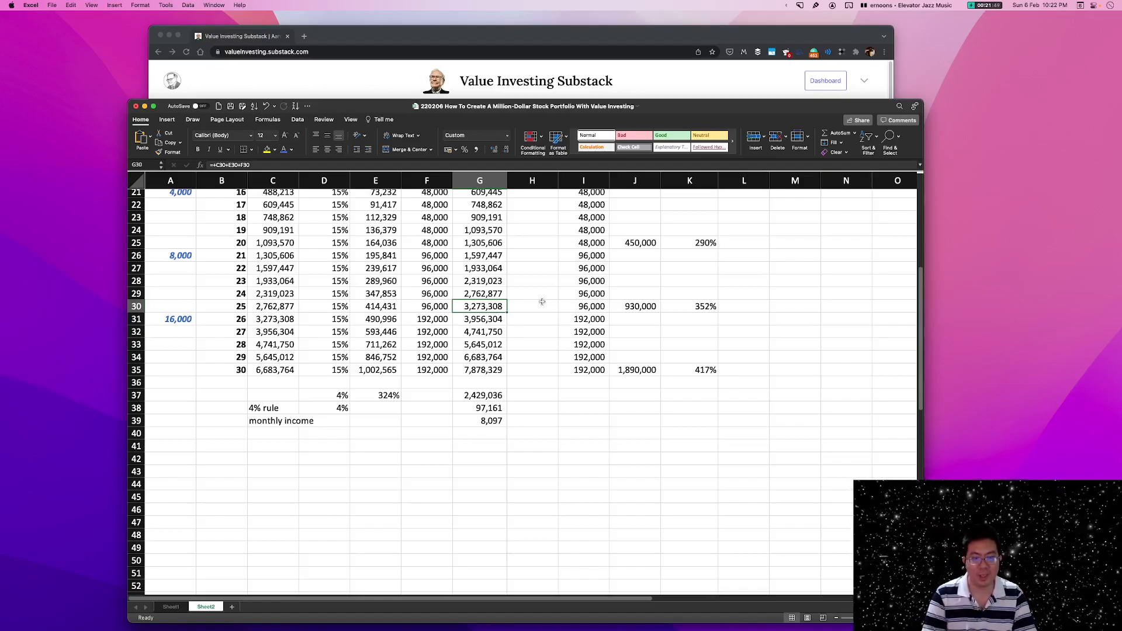
click(488, 319)
drag(488, 319, 488, 370)
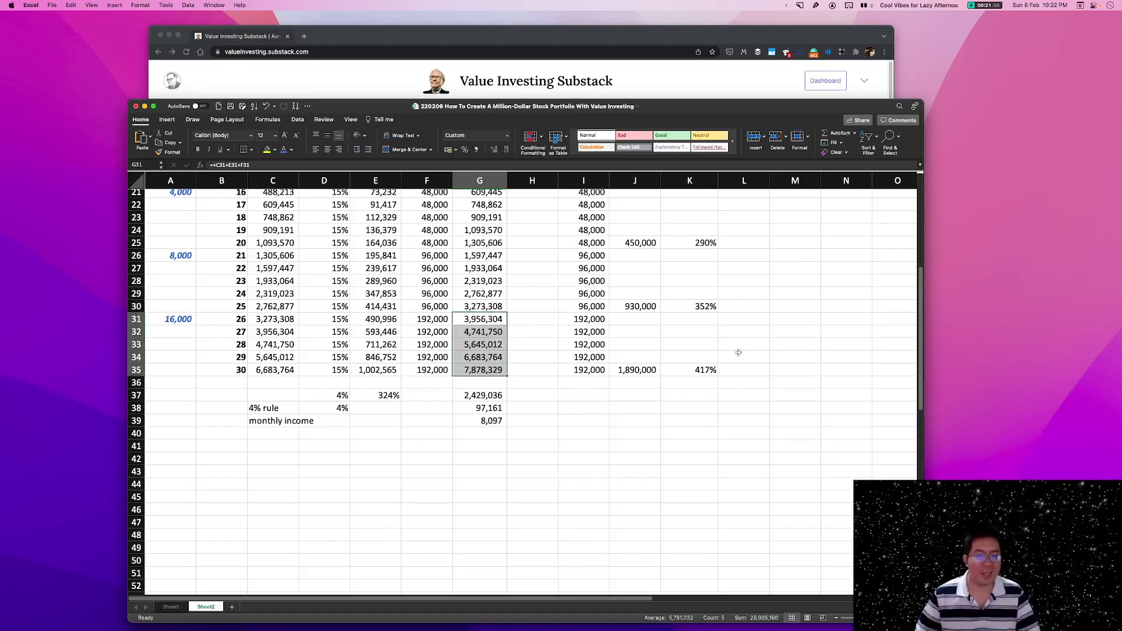
drag(483, 319, 482, 370)
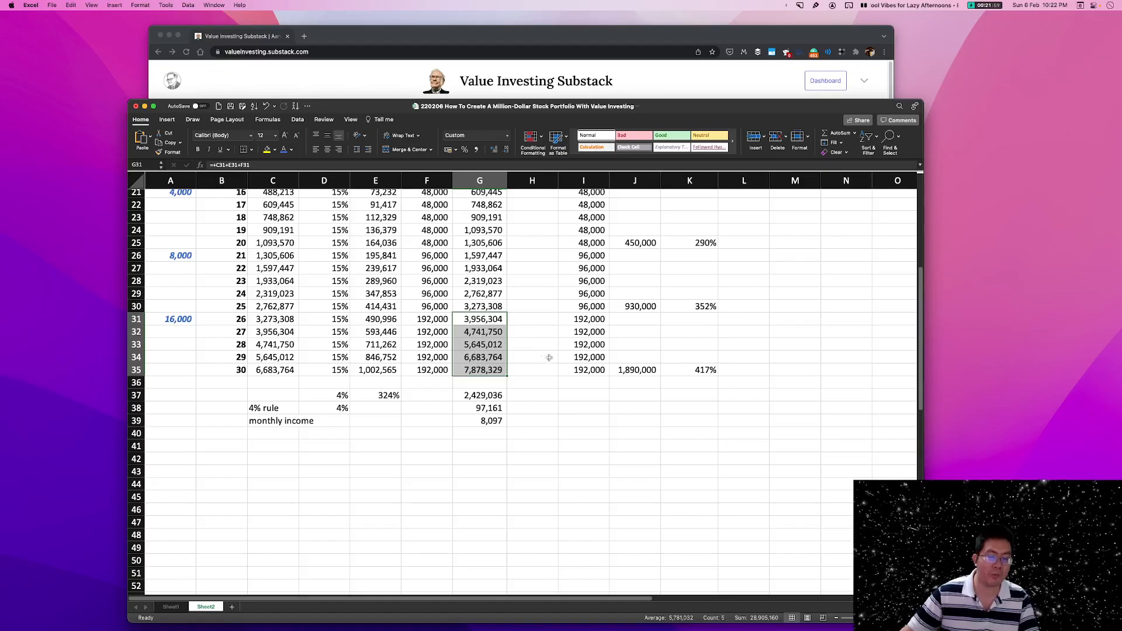
Set the return rate for years 26 to 30 in D31:D35 to 0%.
scroll(582, 336, up, 2)
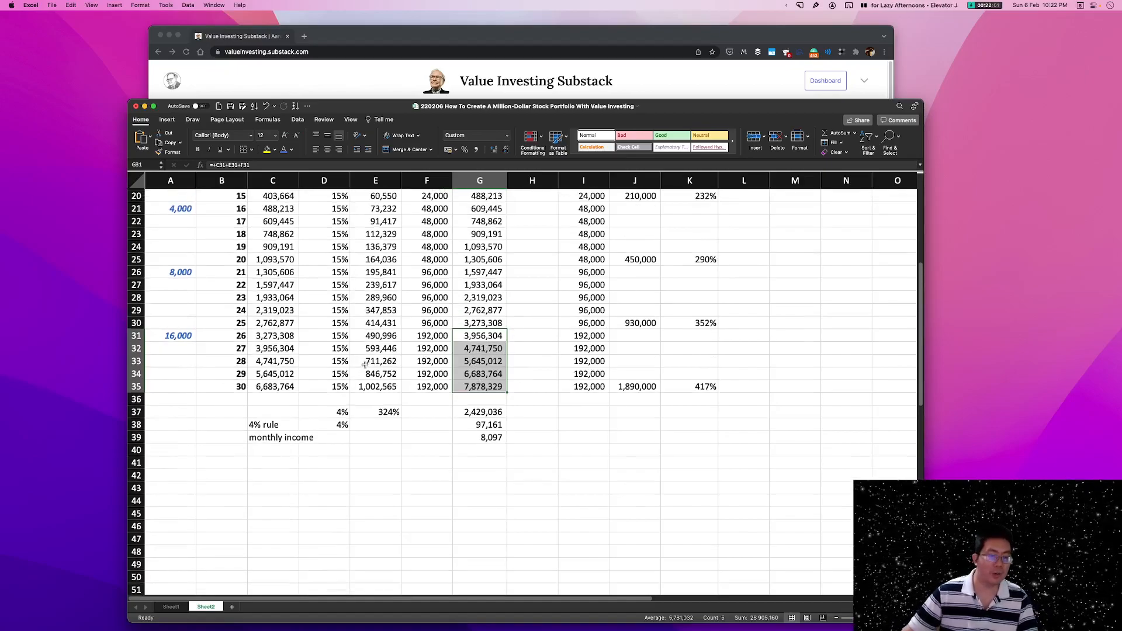
drag(334, 336, 334, 362)
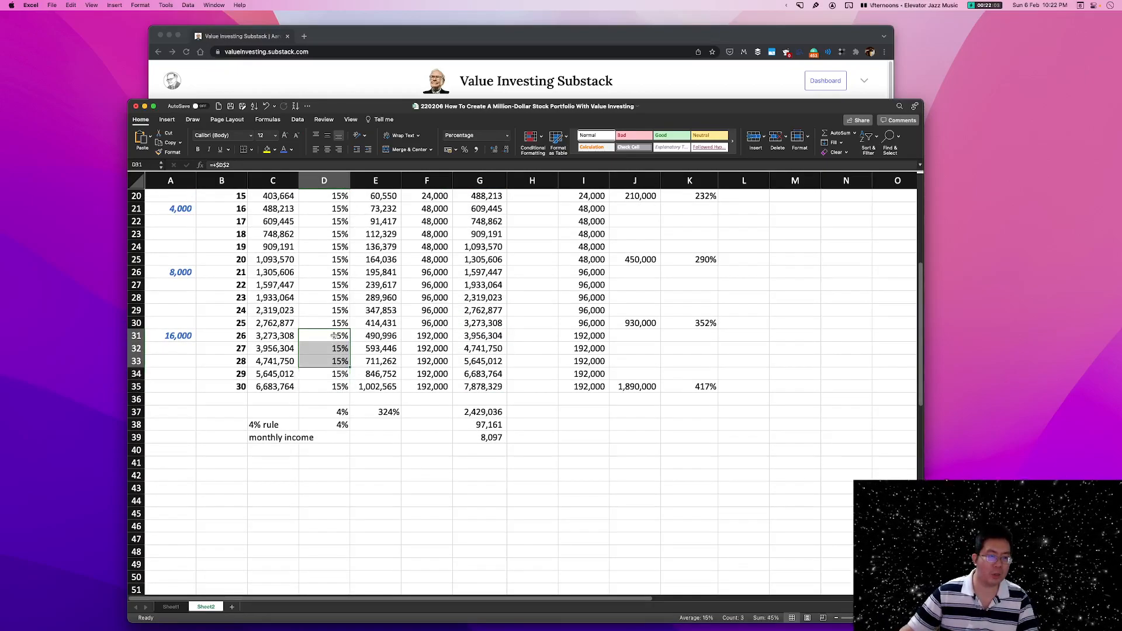
click(334, 336)
text(0)
key(Return)
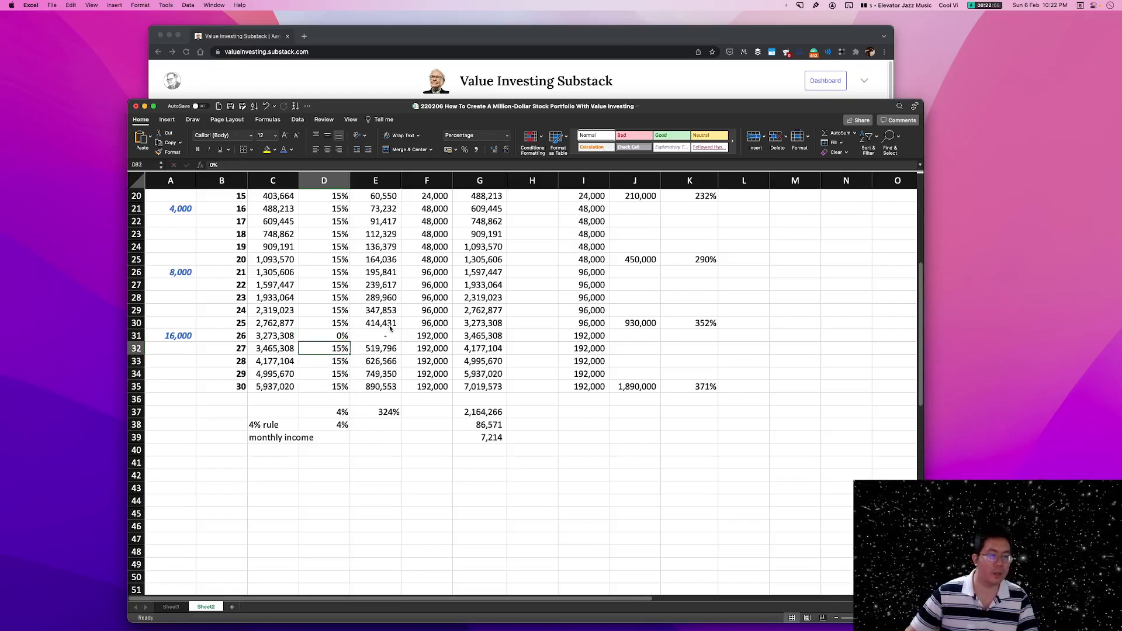
click(338, 336)
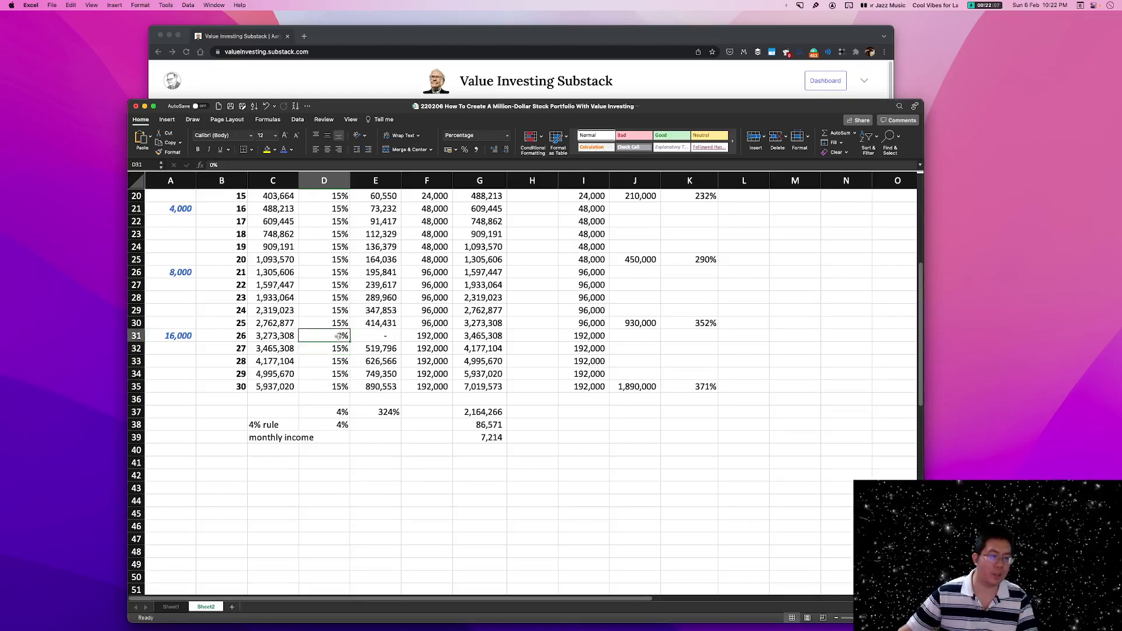
drag(350, 342, 349, 389)
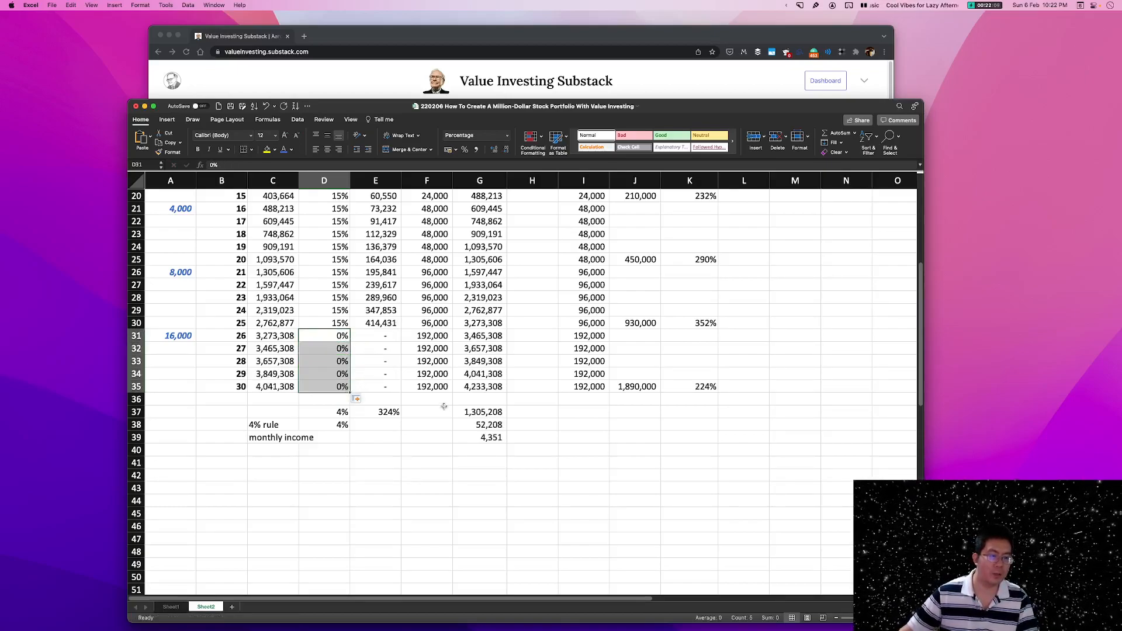
Examine the discounted balance in G37 and monthly income in G39 under the 0% return scenario for the last five years.
click(492, 413)
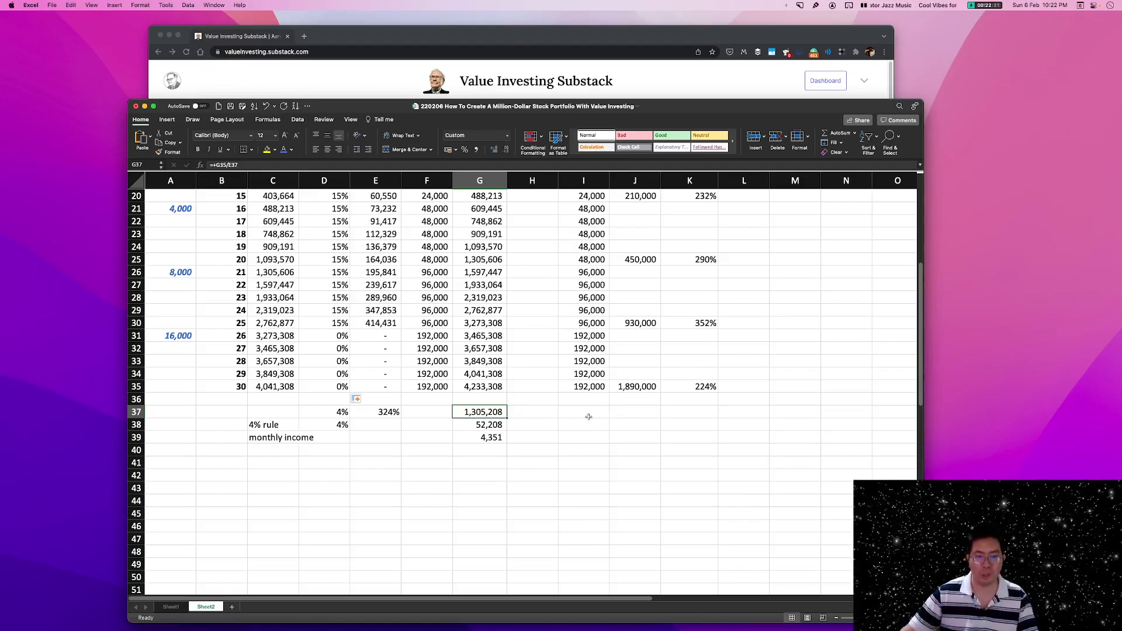
click(550, 413)
click(547, 426)
click(474, 434)
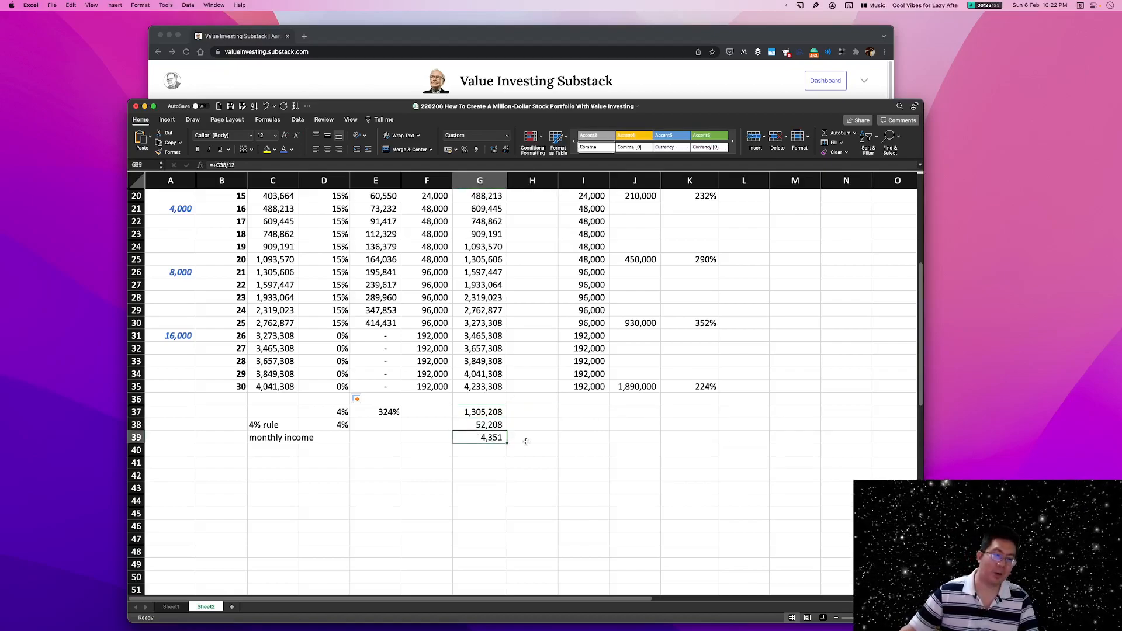
click(496, 412)
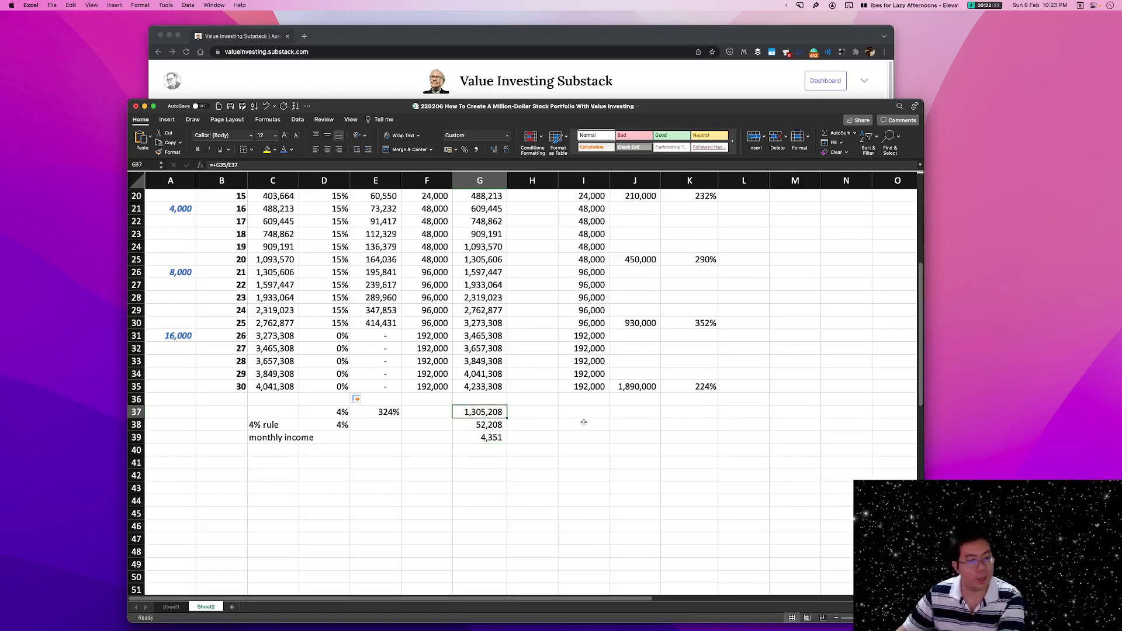
Undo the 0% return rates for years 26 to 30 and check the rates in D31:D35 against the balance and monthly income.
key(super+z)
click(559, 394)
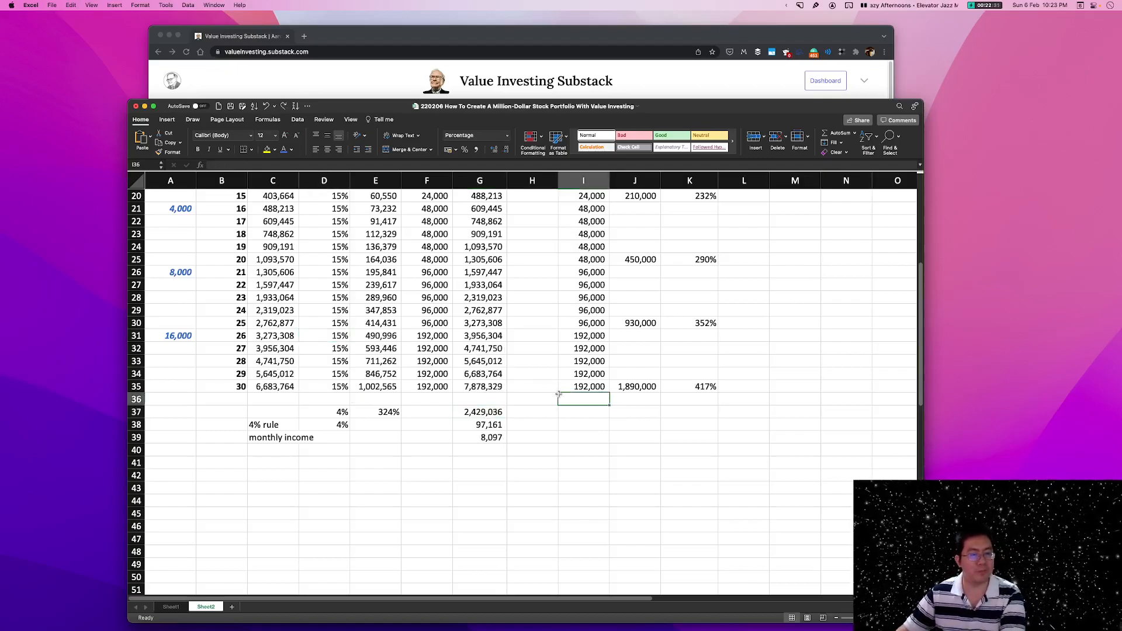
click(464, 437)
click(462, 390)
drag(342, 387, 334, 336)
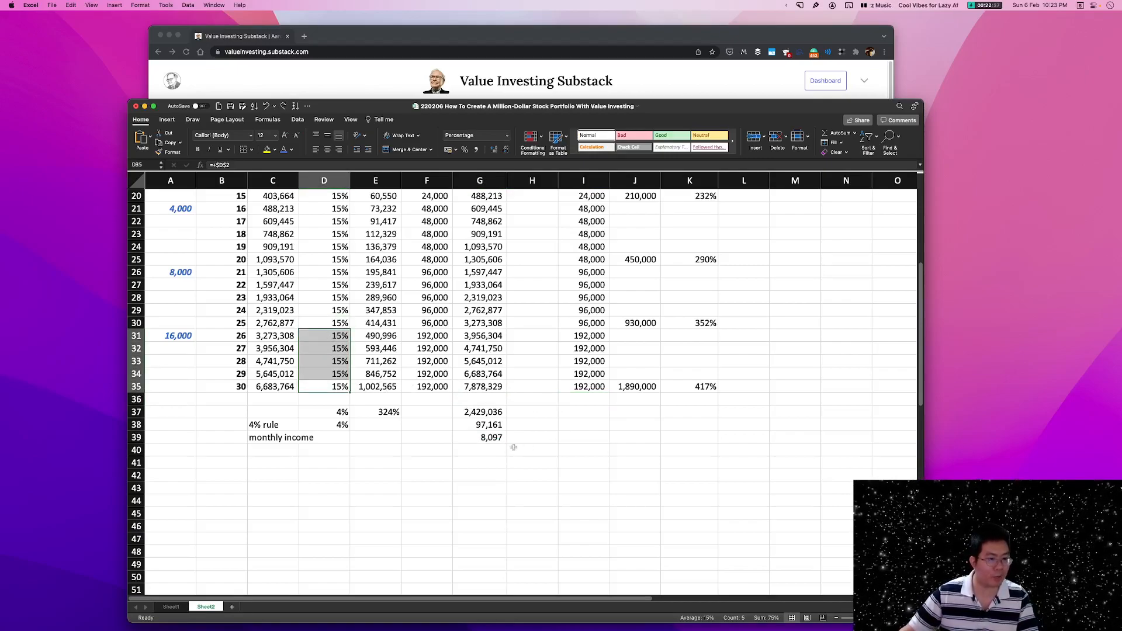
Check the monthly income in G39 under the 15% return scenario and save the workbook.
click(465, 435)
click(649, 409)
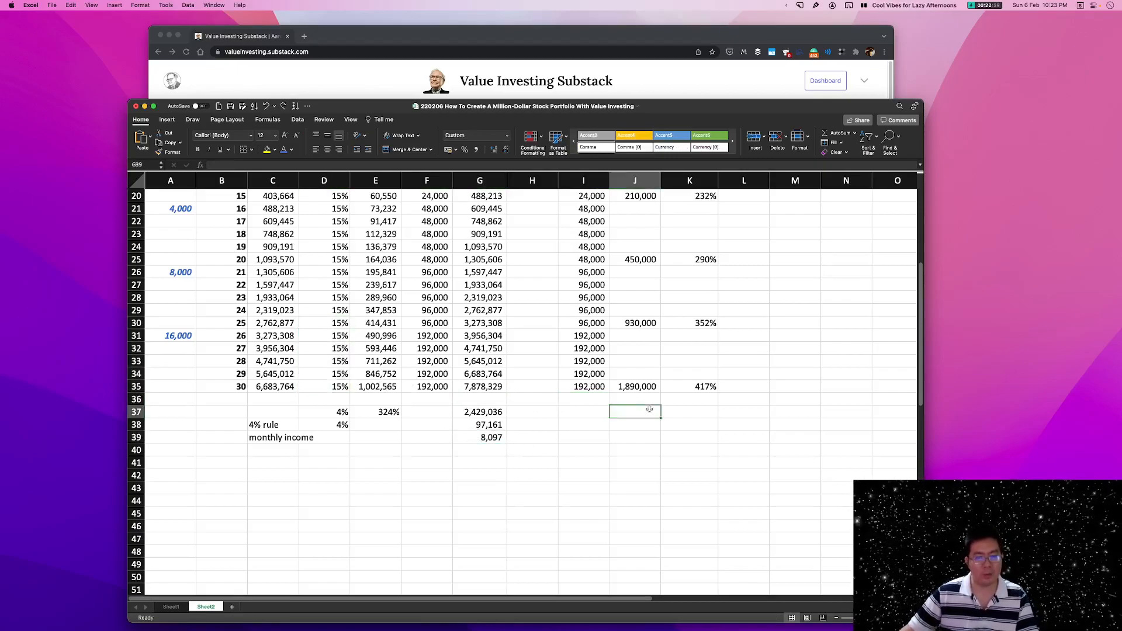
click(482, 433)
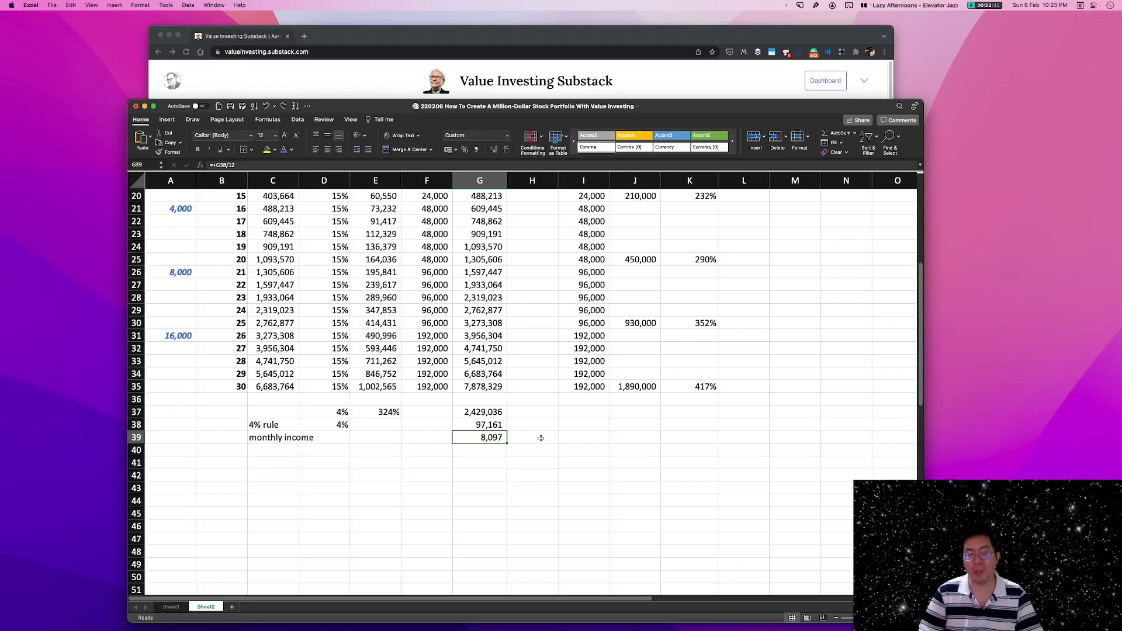
scroll(540, 438, up, 10)
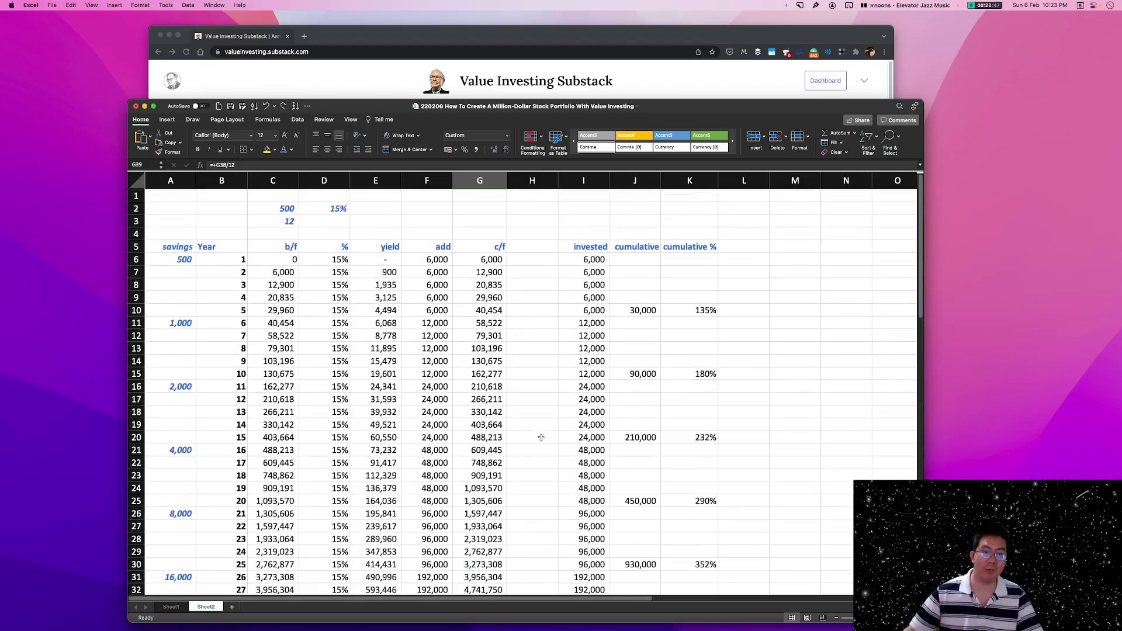
key(super+s)
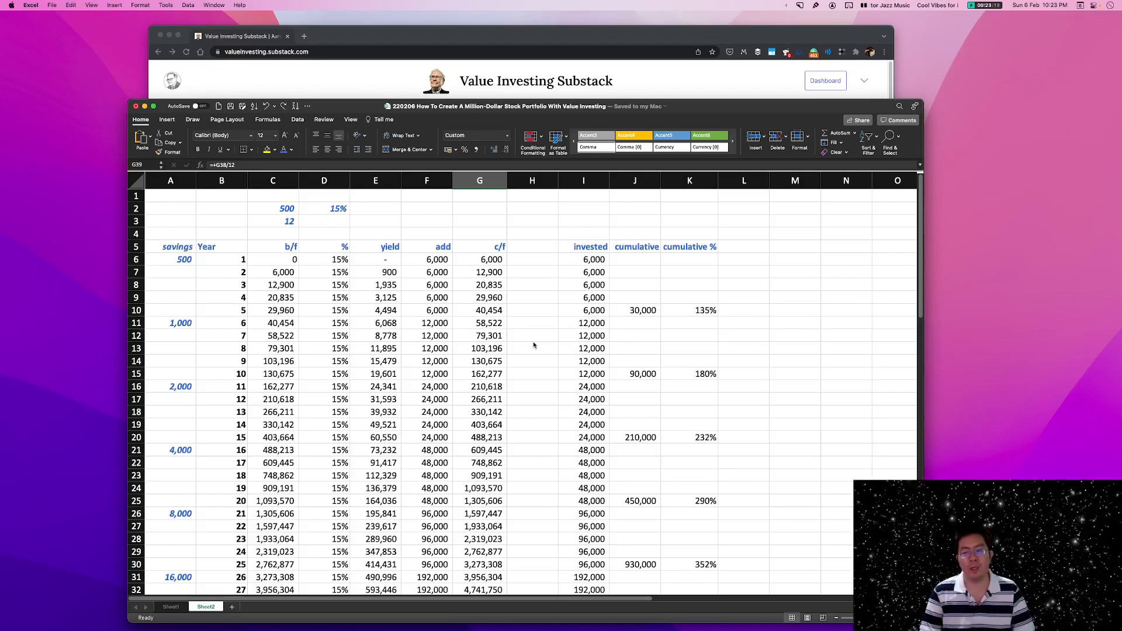
click(752, 315)
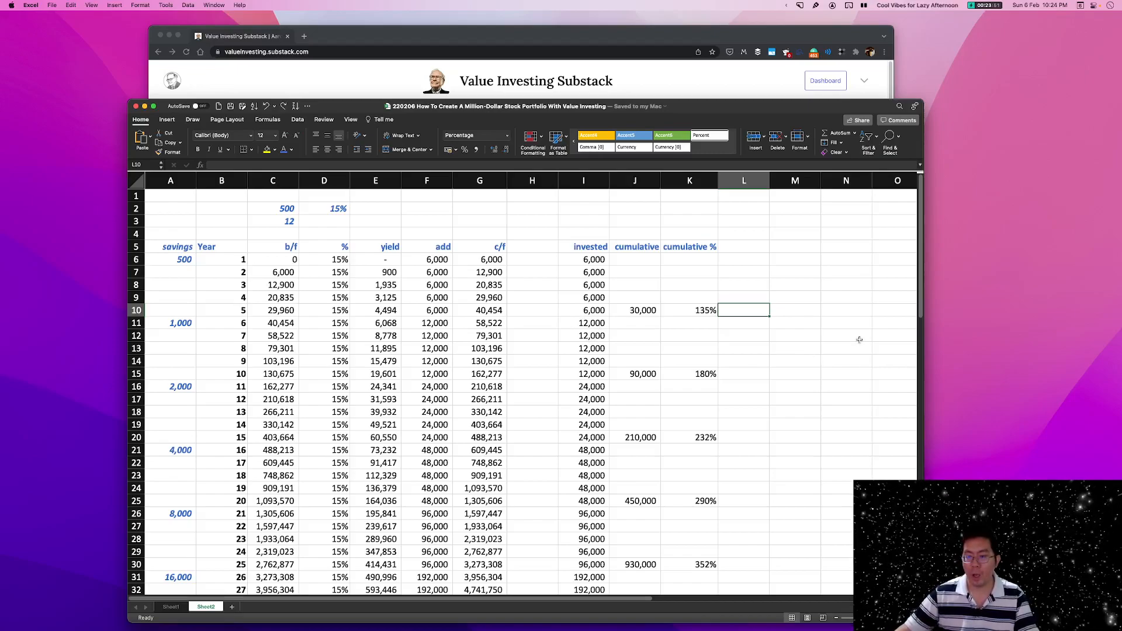
click(817, 313)
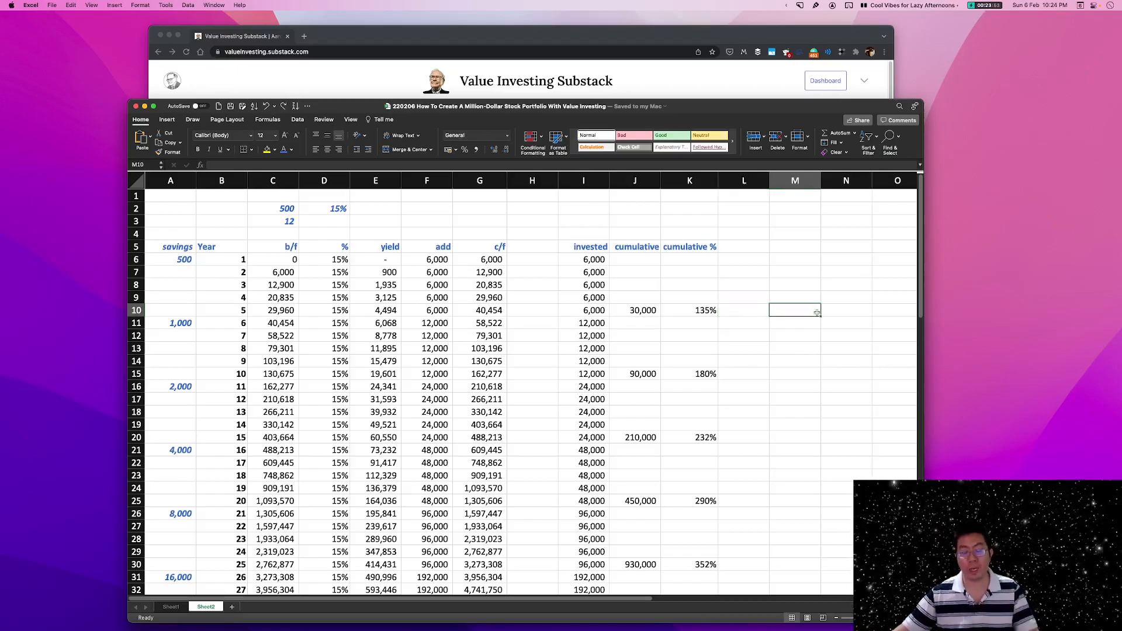